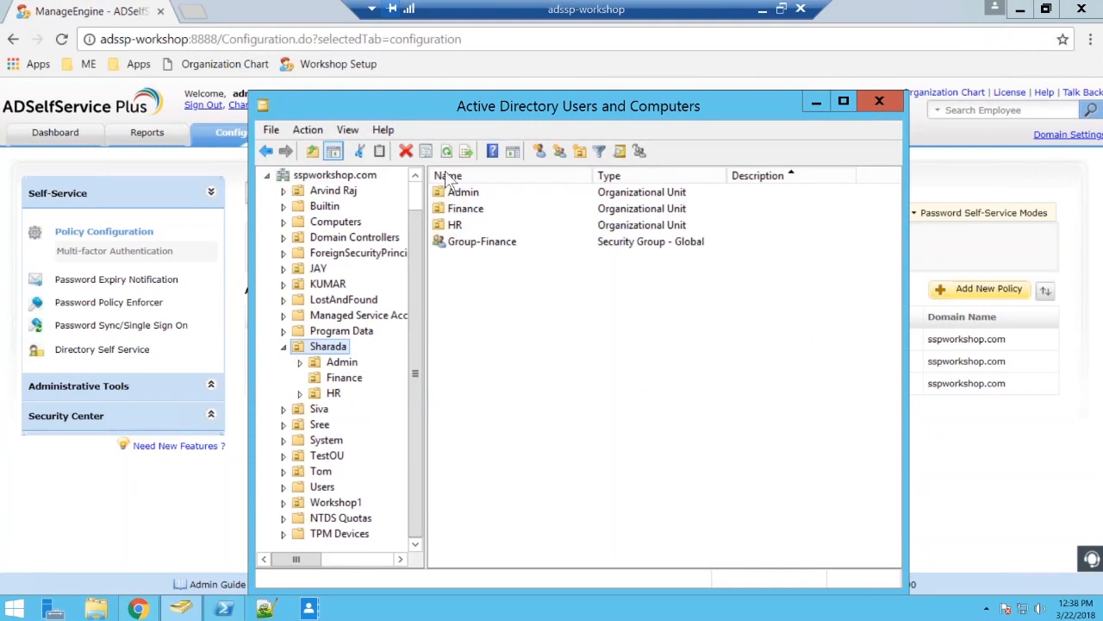
View the users in the Admin organizational unit, and switch back to the ADSelfService Plus policy configuration in the browser.
left_click(500, 194)
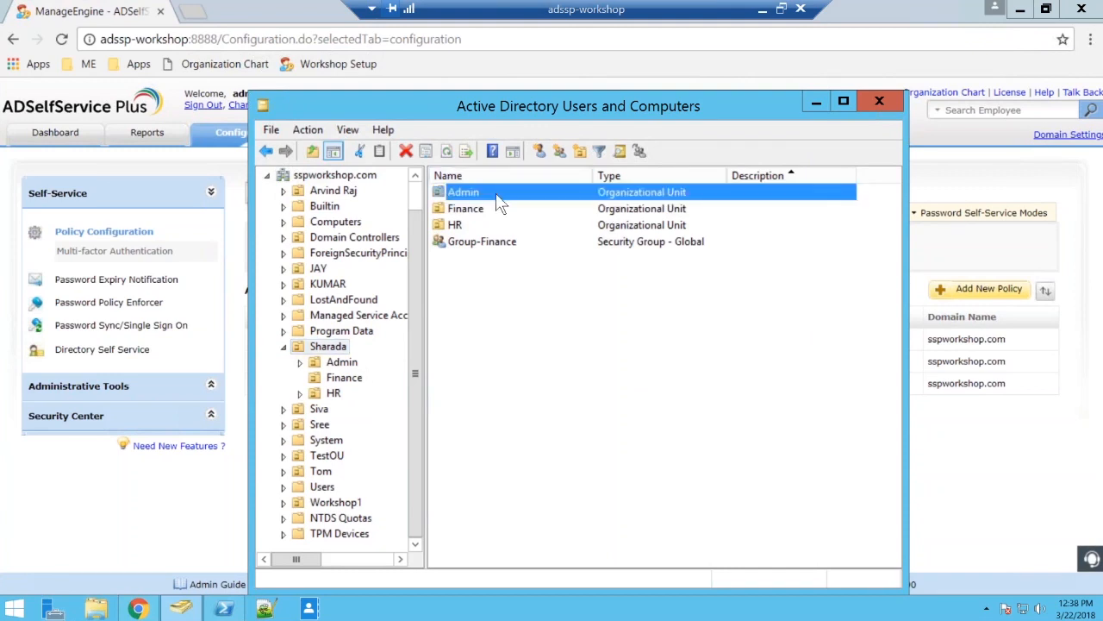
double_click(502, 196)
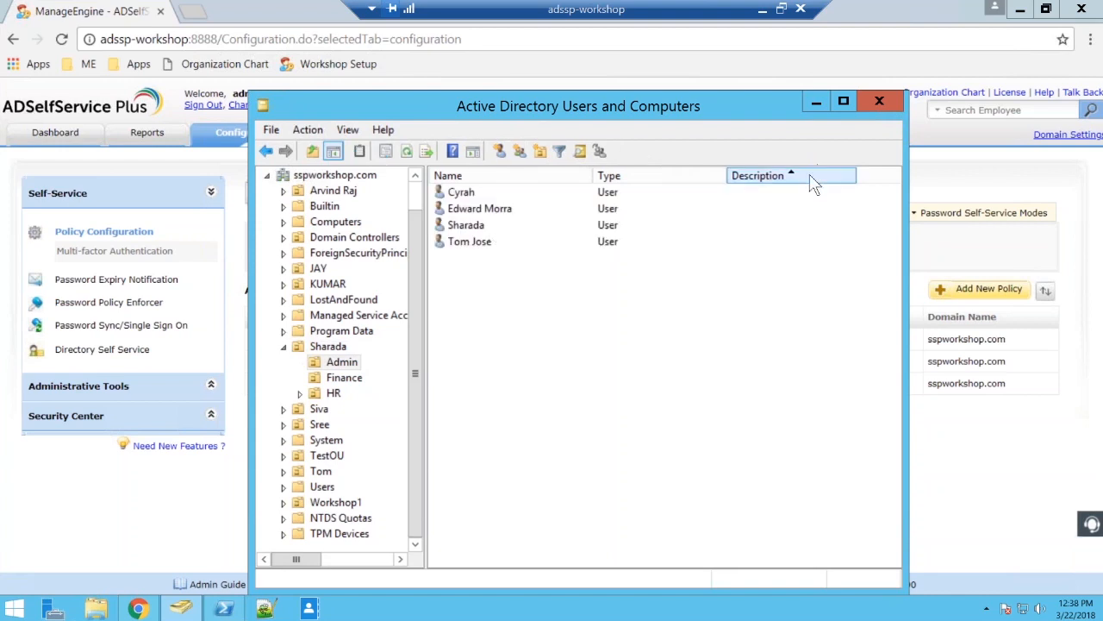
left_click(1091, 547)
left_click(850, 563)
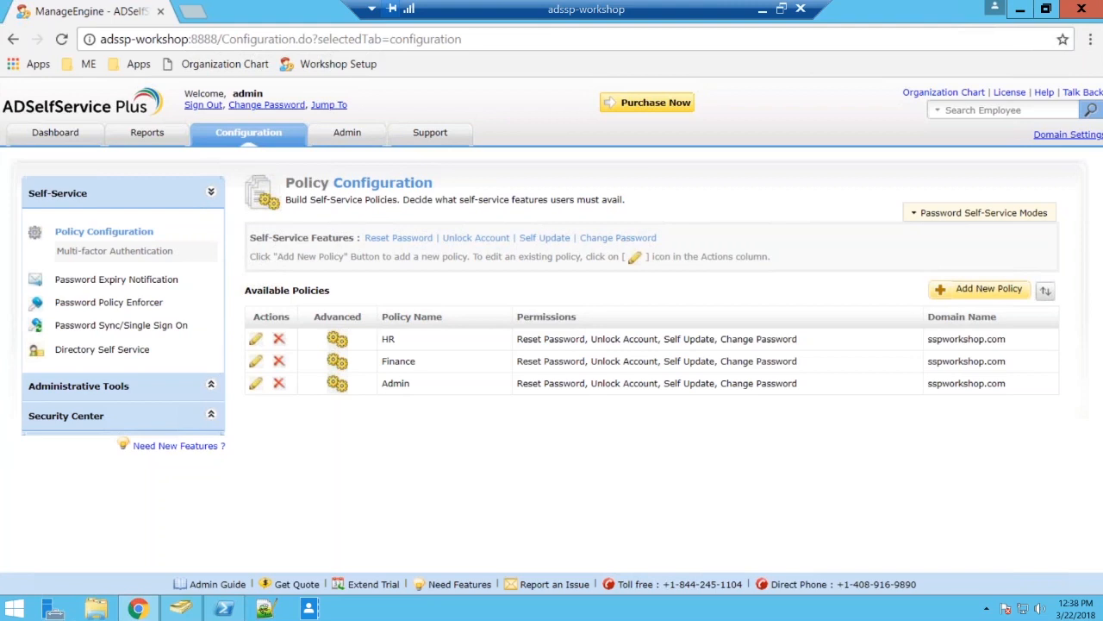
Open the Password Sync/Single Sign On configuration and look through the whole catalogue of supported applications.
left_click(99, 329)
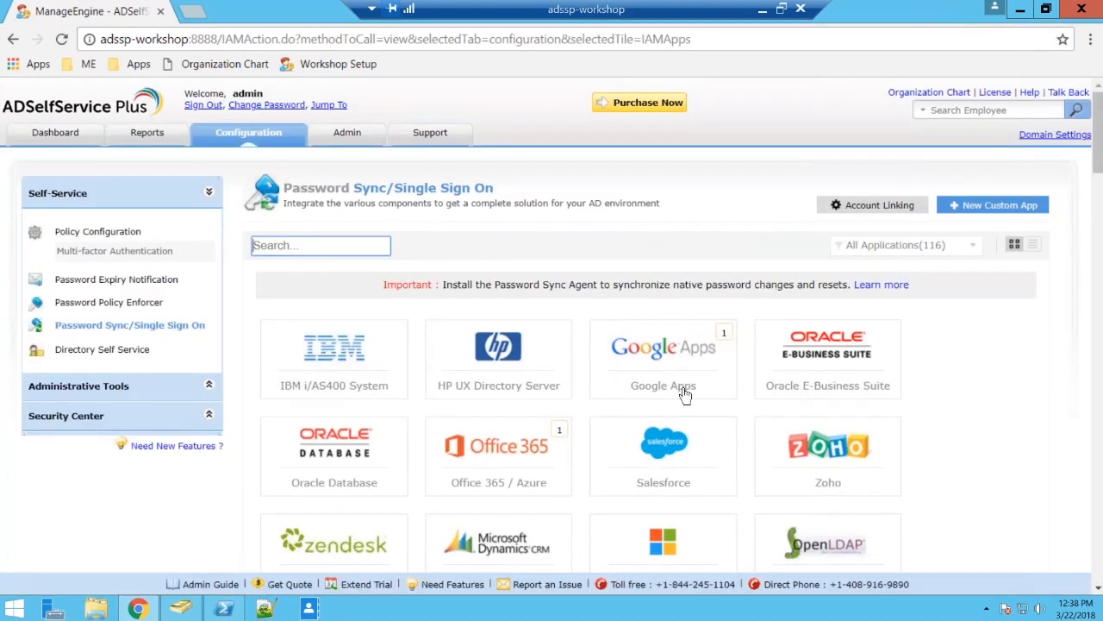
scroll(1043, 384, "down", 3)
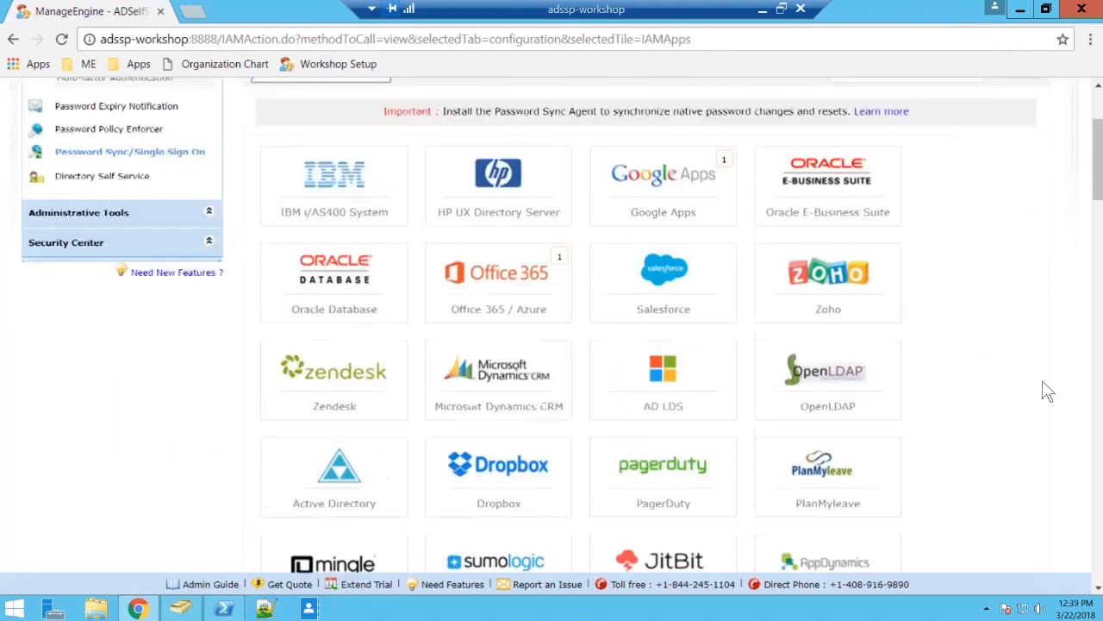
scroll(1048, 390, "down", 4)
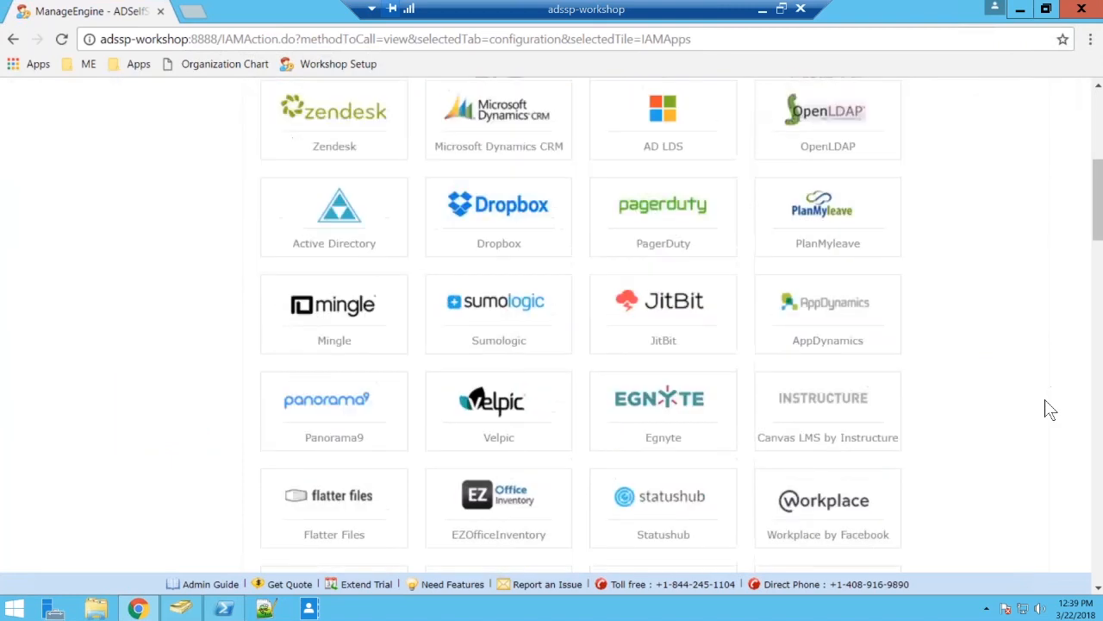
scroll(1050, 410, "down", 1)
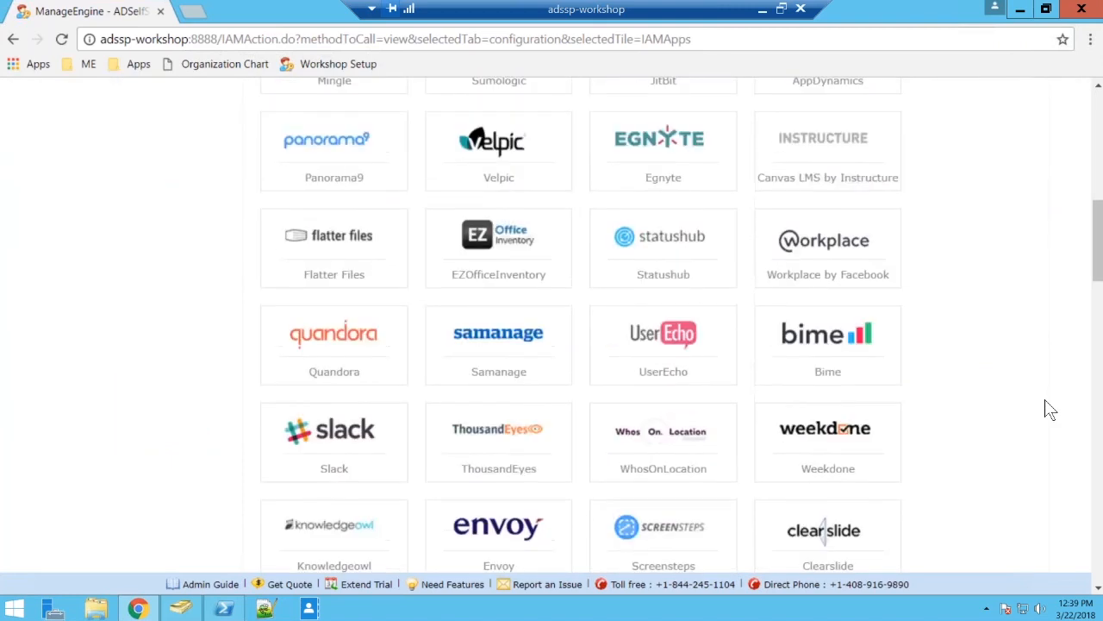
scroll(1050, 409, "down", 5)
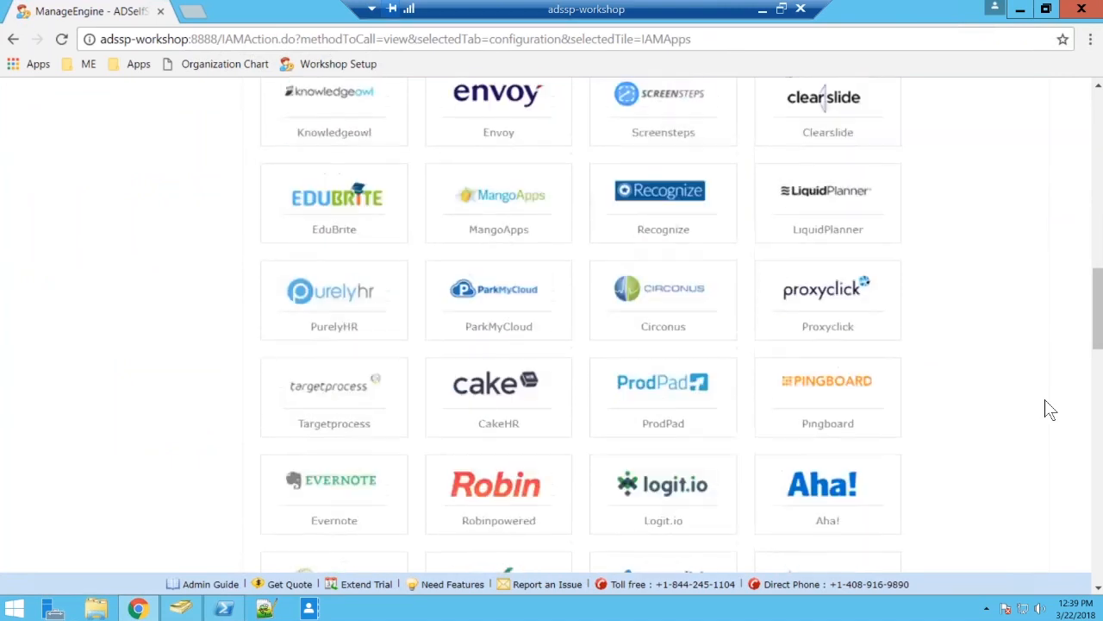
scroll(1050, 410, "down", 5)
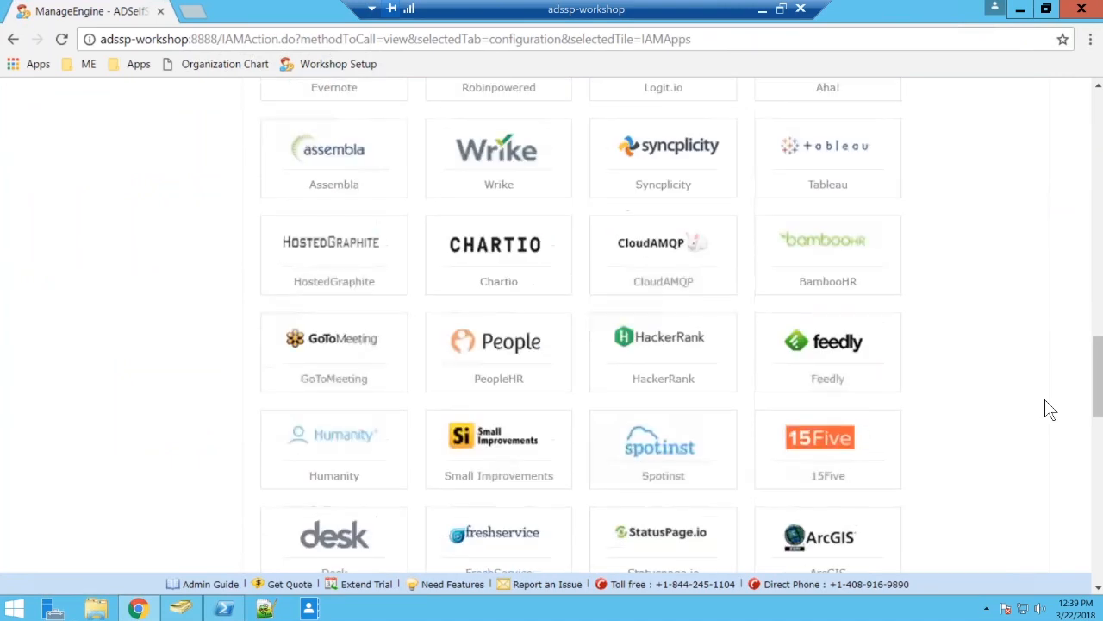
scroll(1050, 409, "down", 1)
scroll(1050, 410, "down", 8)
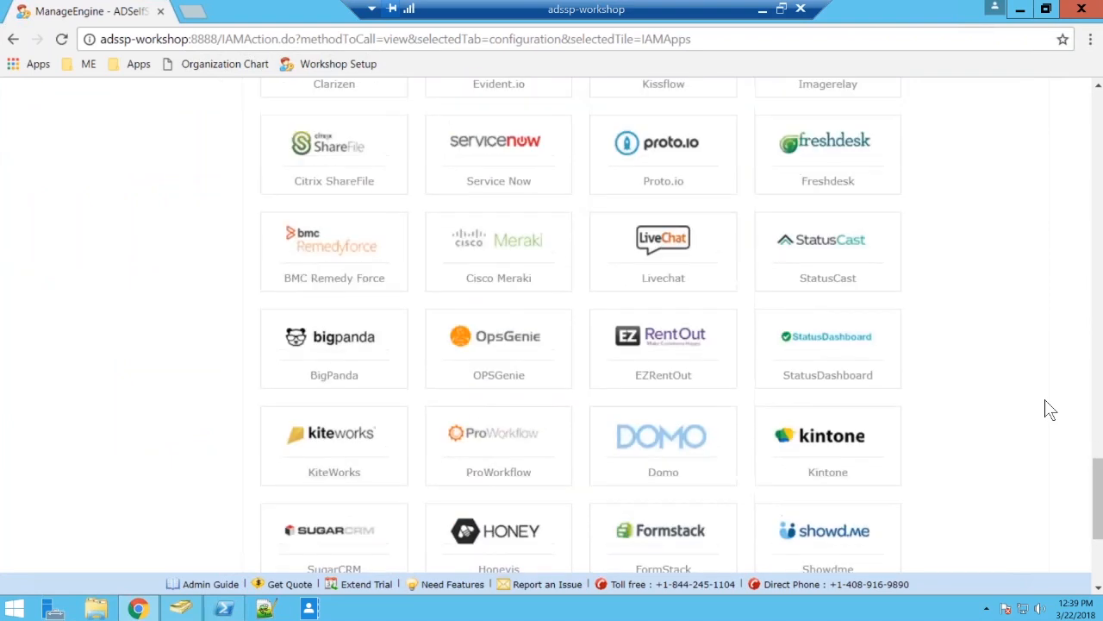
scroll(1050, 410, "down", 3)
scroll(1046, 406, "up", 17)
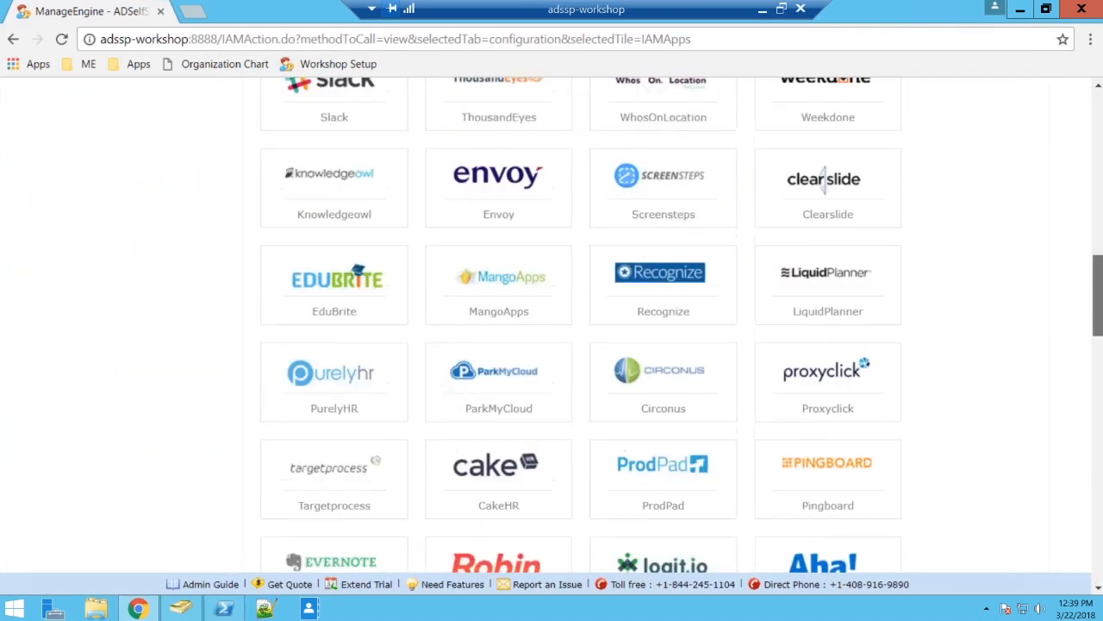
scroll(1047, 406, "up", 10)
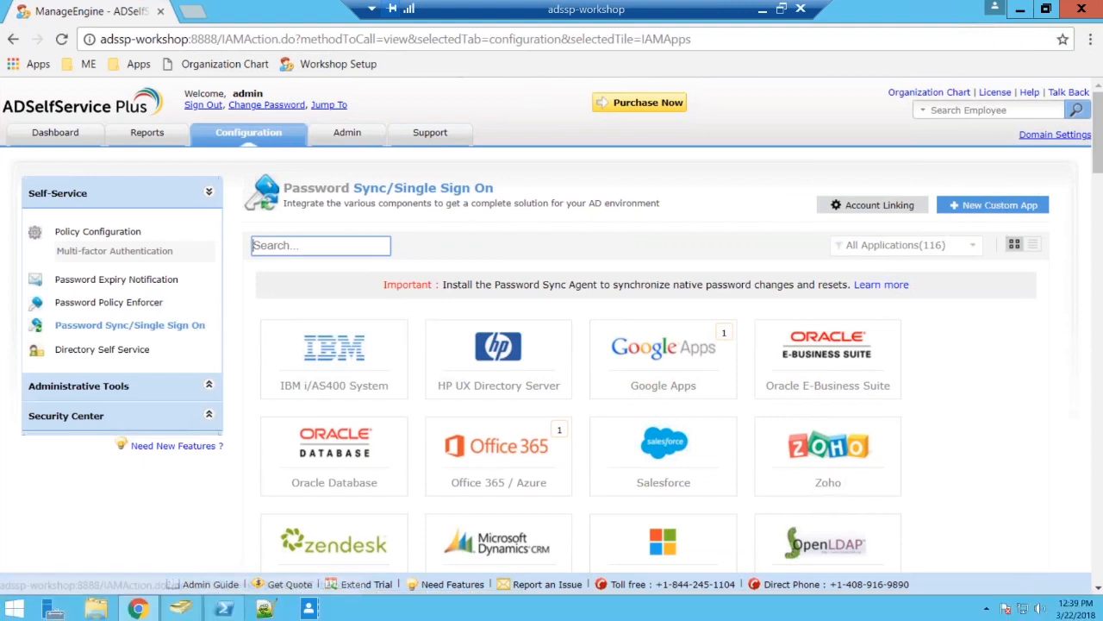
View the form for creating a SAML-based custom application and return to the application catalogue.
left_click(993, 205)
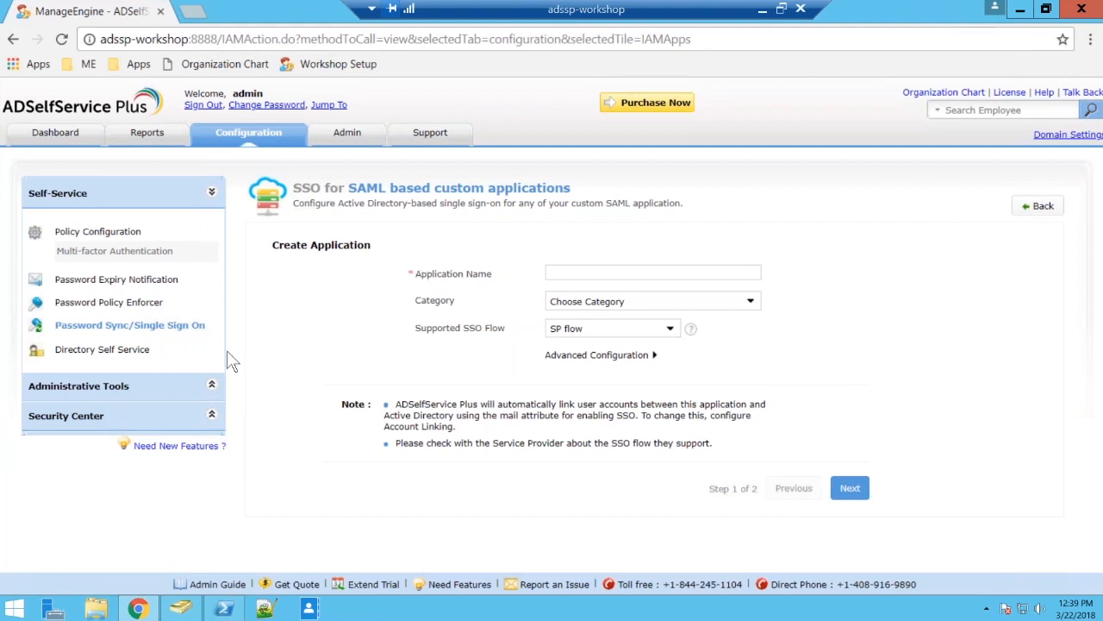
left_click(170, 326)
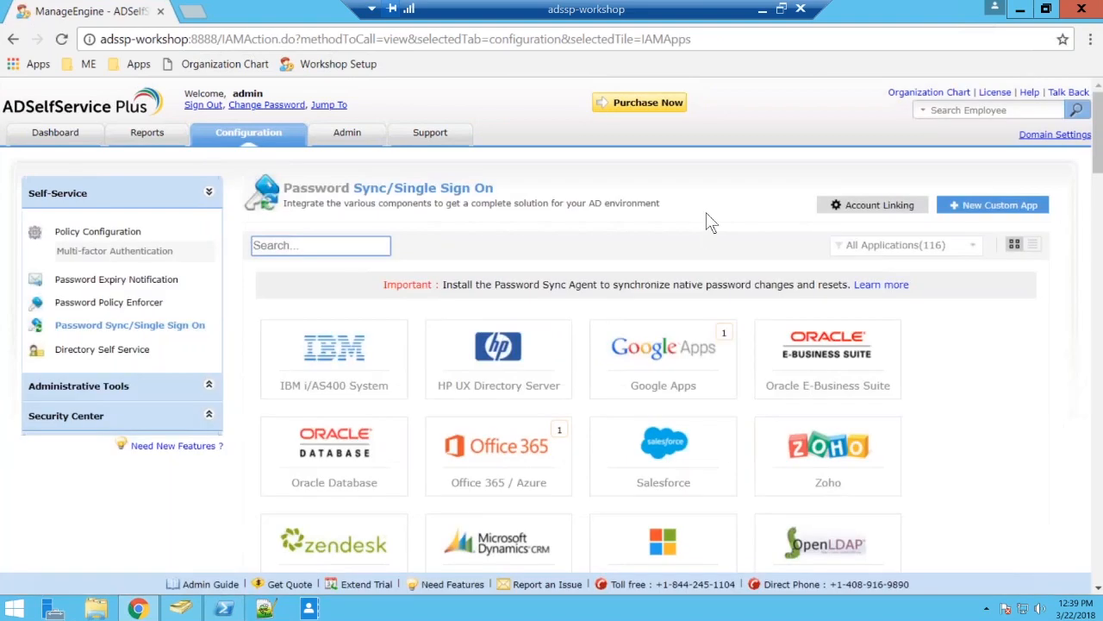
Start adding a new system for Office 365 / Azure with Password Synchronizer as the module.
scroll(706, 212, "down", 2)
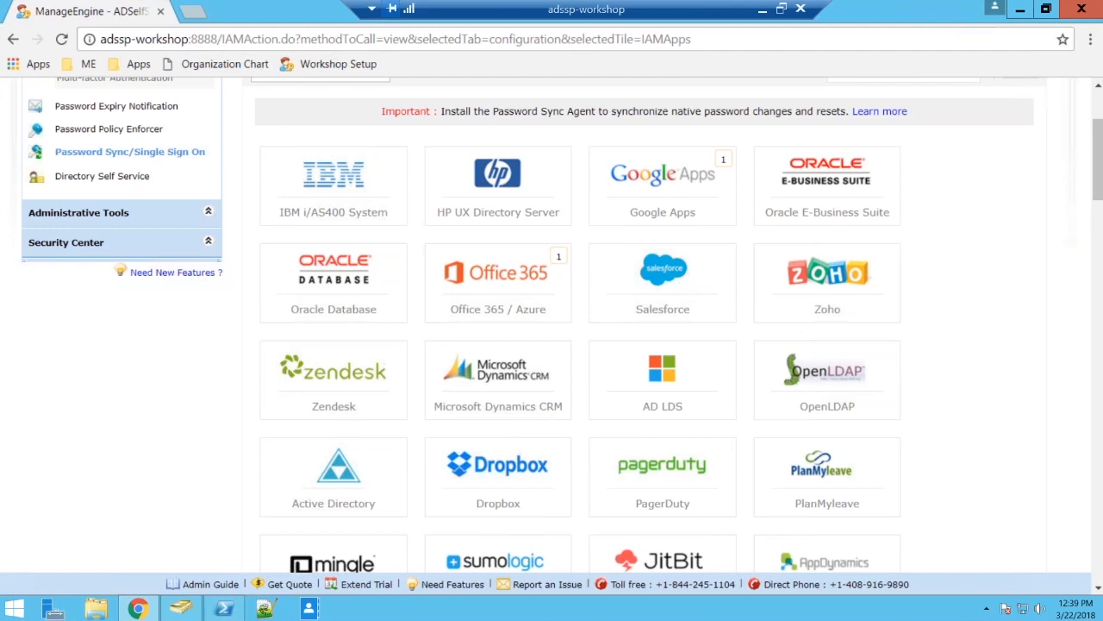
left_click(536, 282)
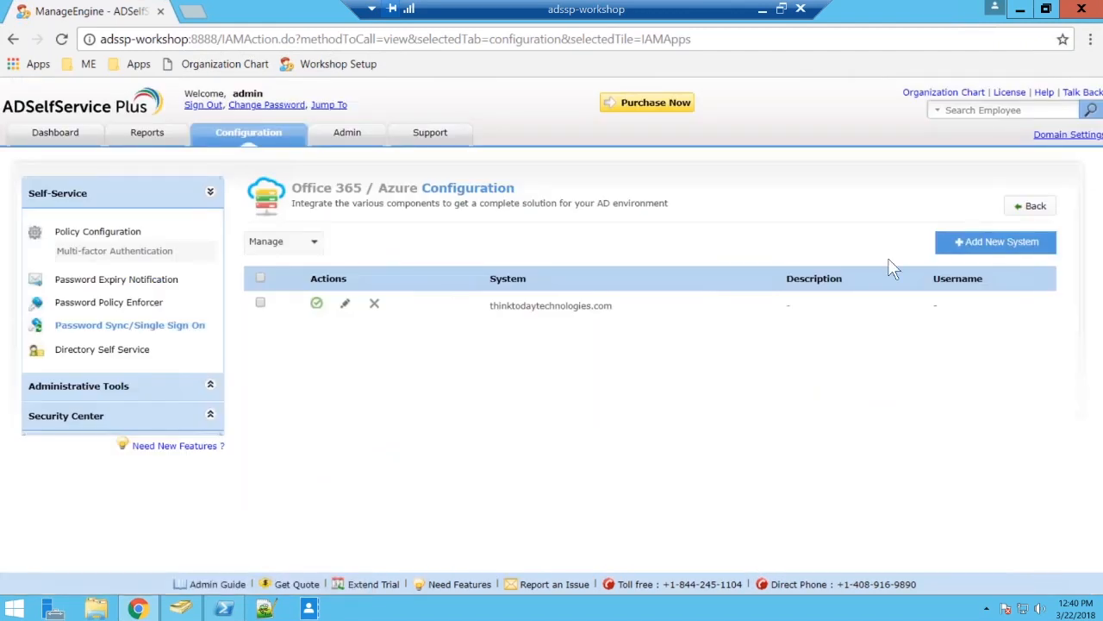
left_click(995, 241)
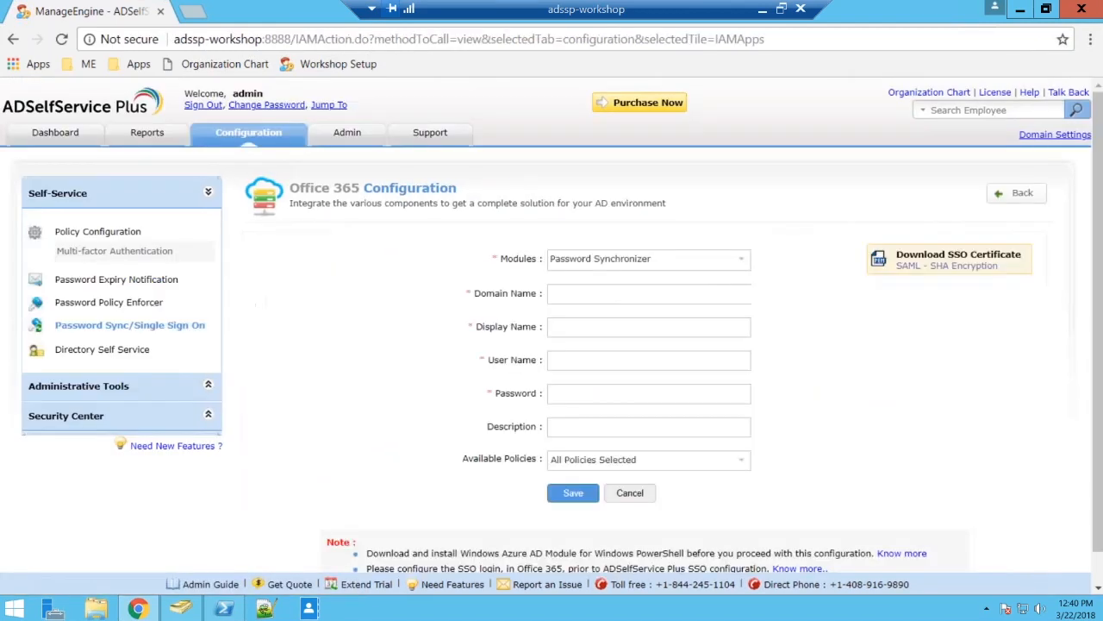
left_click(699, 263)
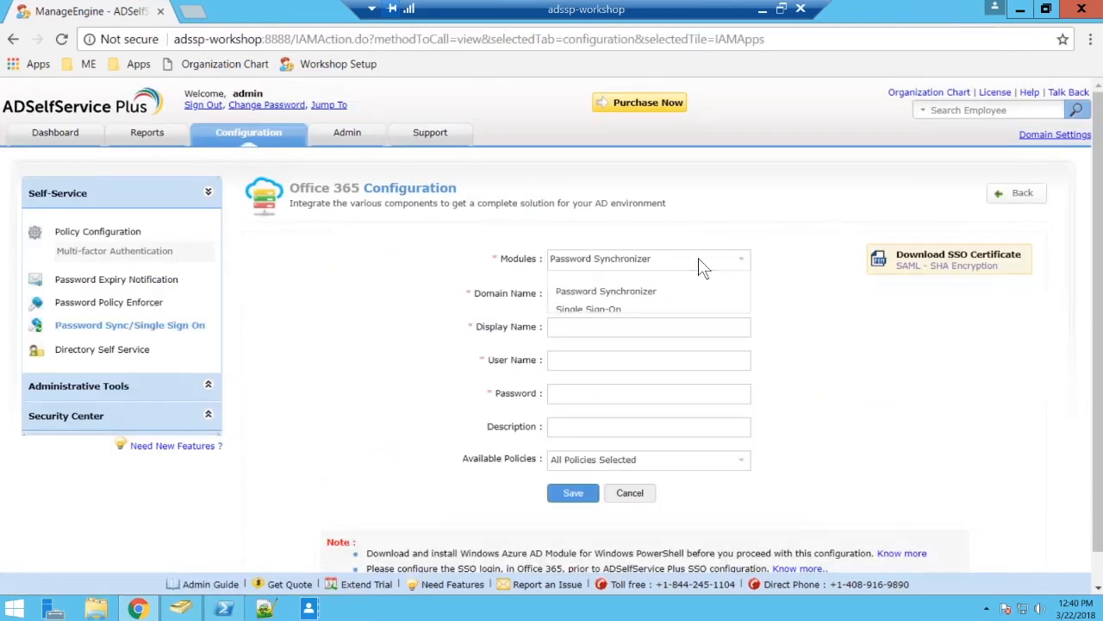
left_click(641, 299)
key("Tab")
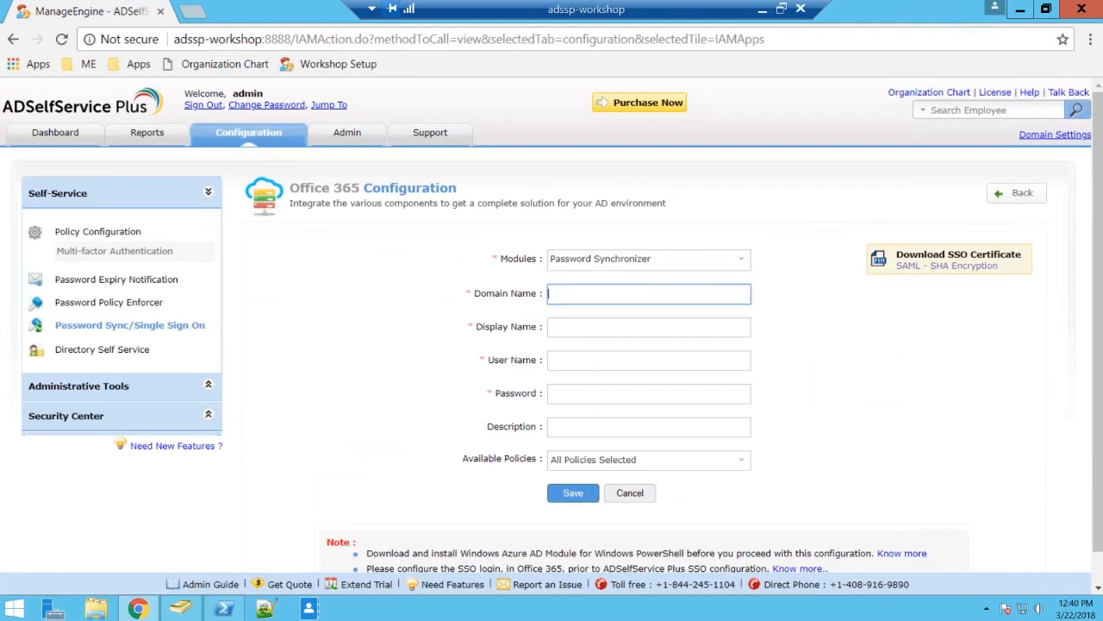
Set the Office 365 domain name to zohocorpadmgrplus.onmicrosoft.com and copy it for reuse.
type("everg")
type("r")
key("BackSpace")
key("BackSpace")
key("BackSpace")
key("BackSpace")
key("BackSpace")
key("BackSpace")
type("zohocorp")
type("admgrplus")
type(".or")
type("micr")
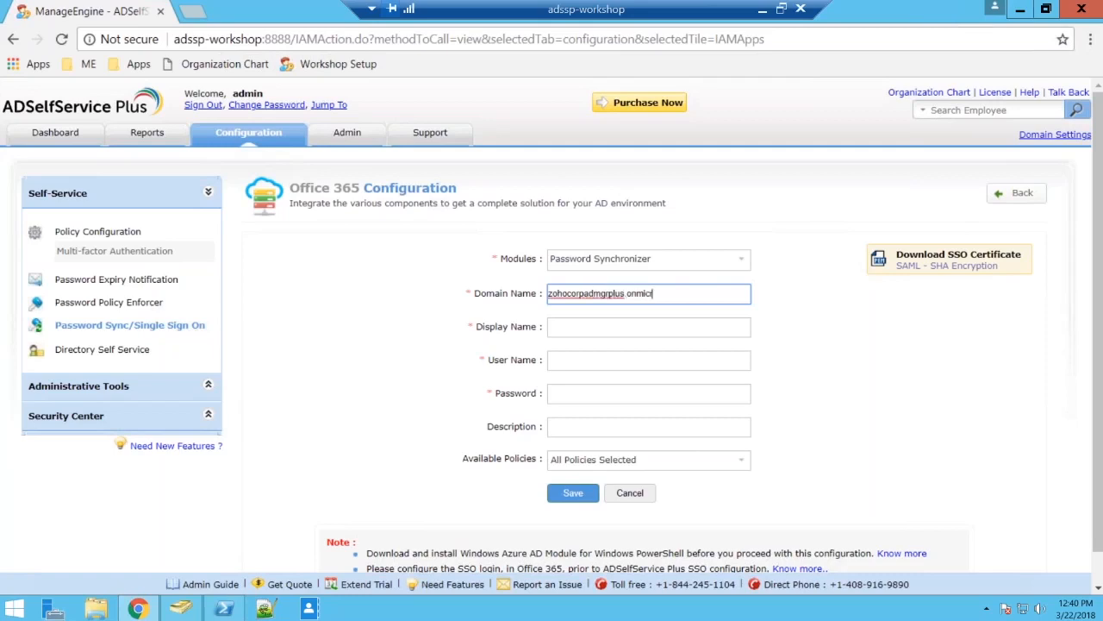
type("osoft.com")
triple_click(714, 289)
key("ctrl+c")
key("Tab")
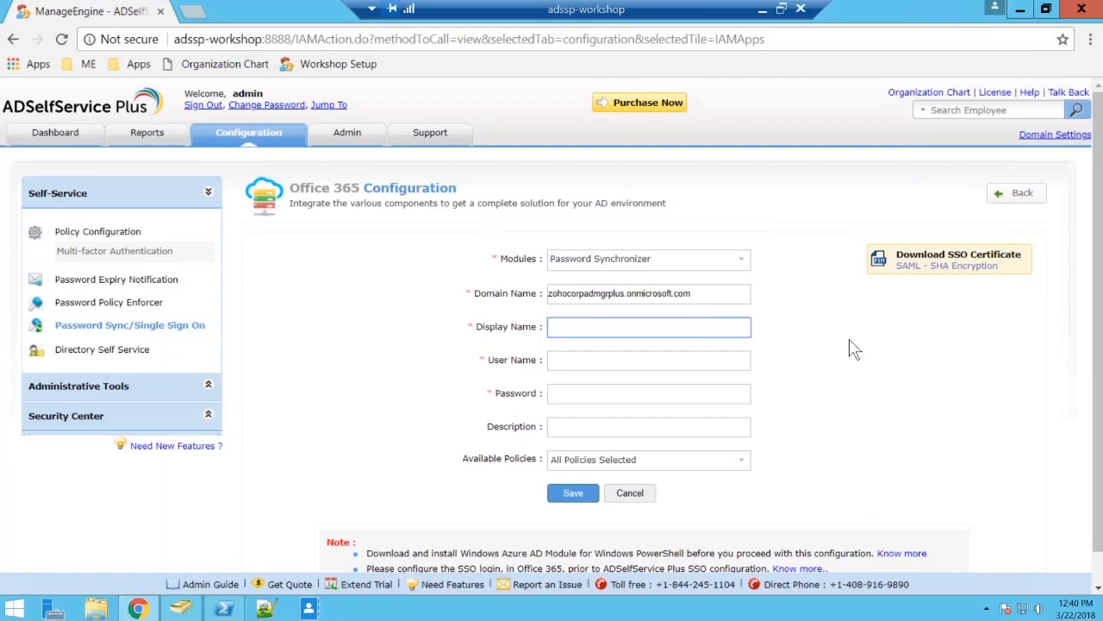
Enter the Office 365 account's e-mail as the user name and set the display name to O365 Sync.
key("ctrl+v")
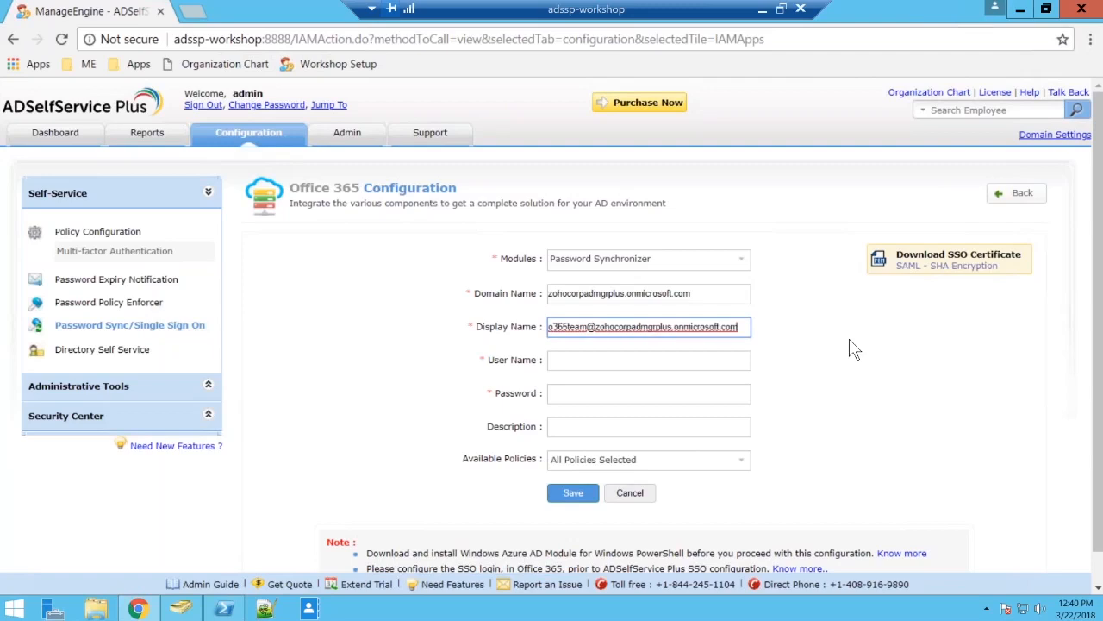
left_click_drag(751, 325, 483, 326)
key("ctrl+c")
key("BackSpace")
key("Tab")
key("ctrl+v")
key("shift+Tab")
type("O365 Sync")
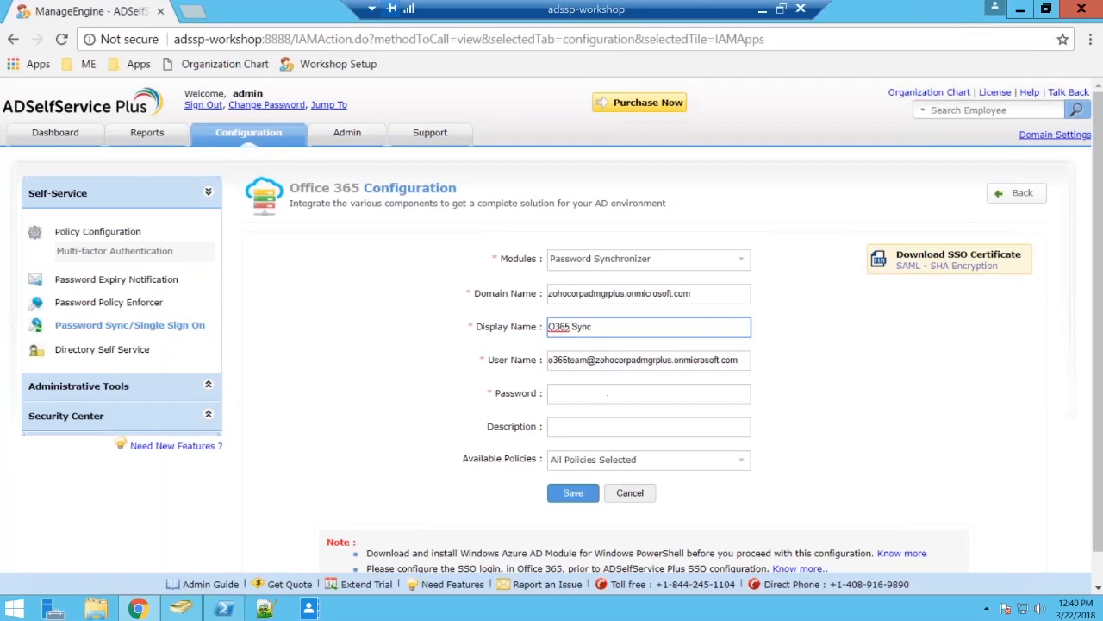
Enter the Office 365 account password, keep all policies selected, and save the configuration.
left_click(607, 393)
type("•••••••")
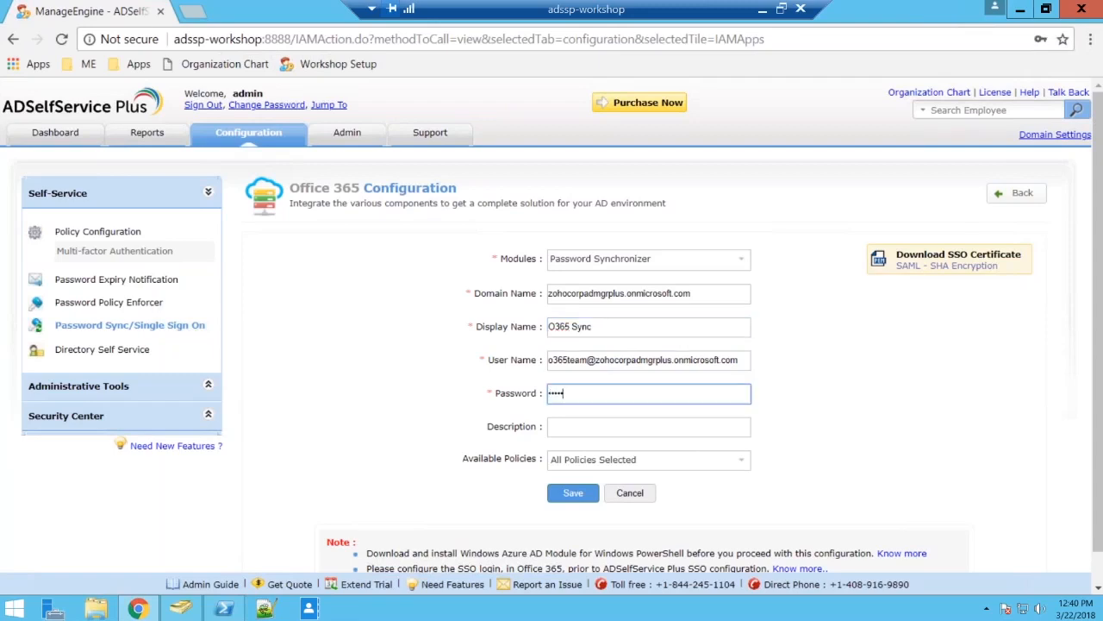
type("•••")
left_click(627, 462)
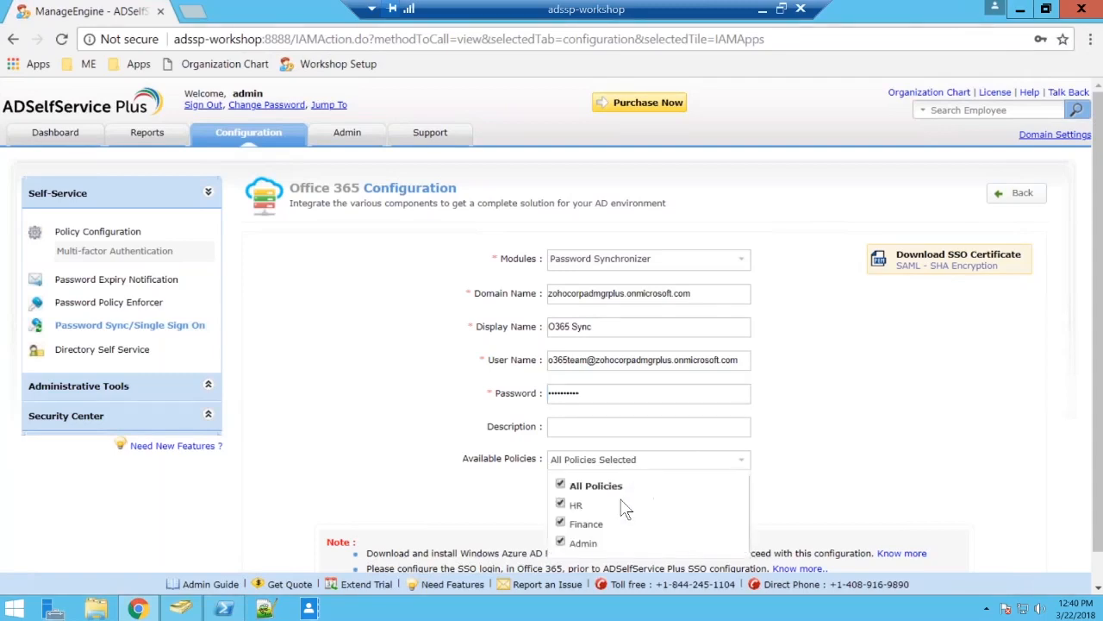
left_click(854, 431)
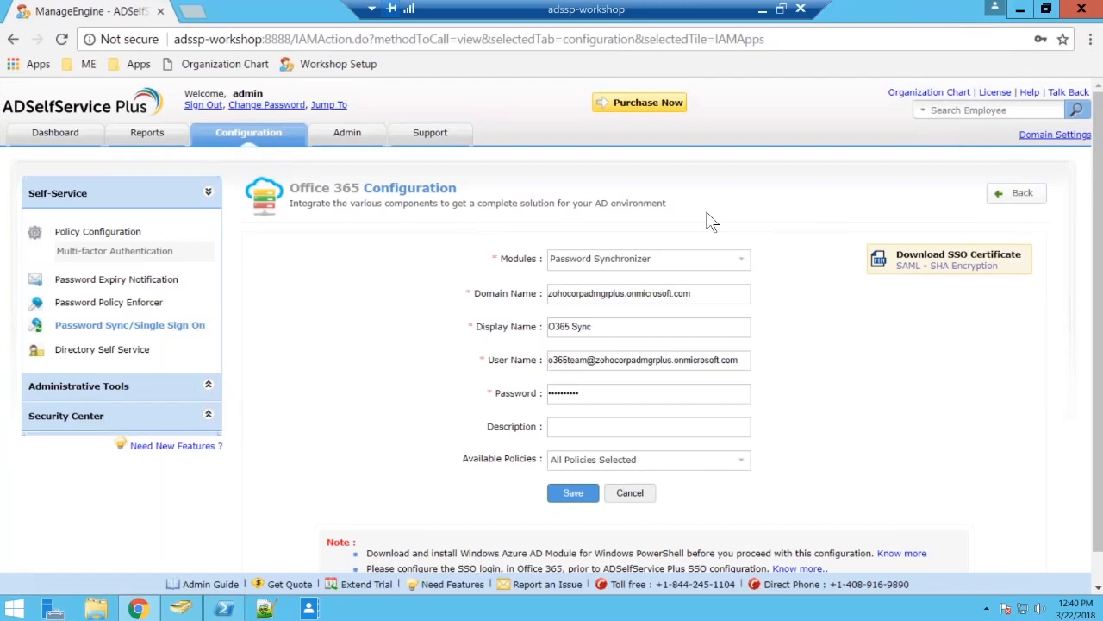
left_click(575, 500)
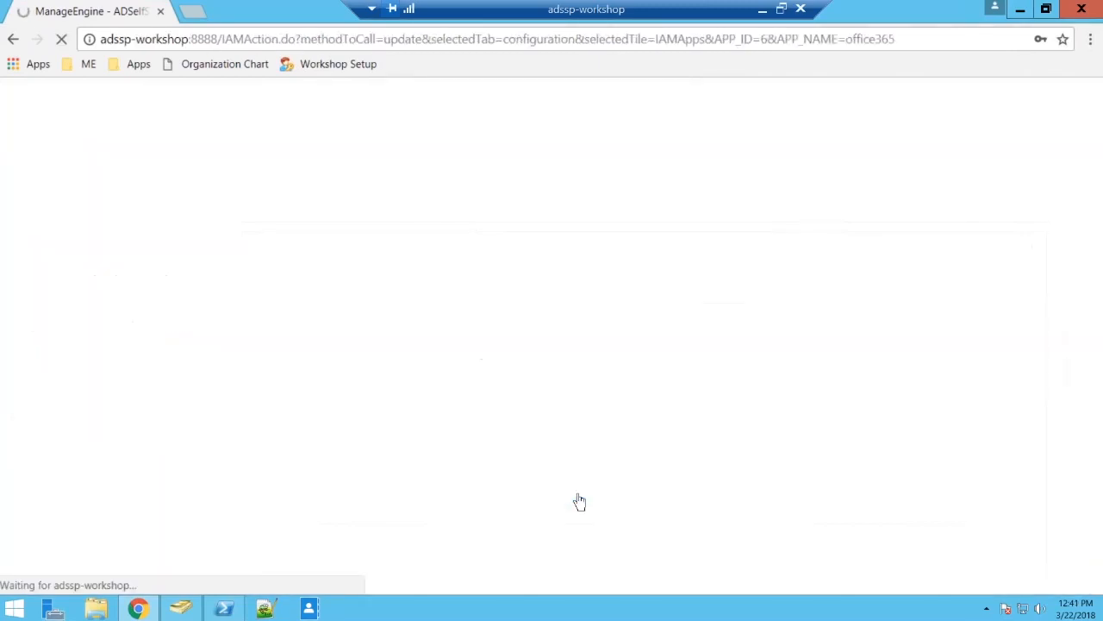
left_click(1011, 189)
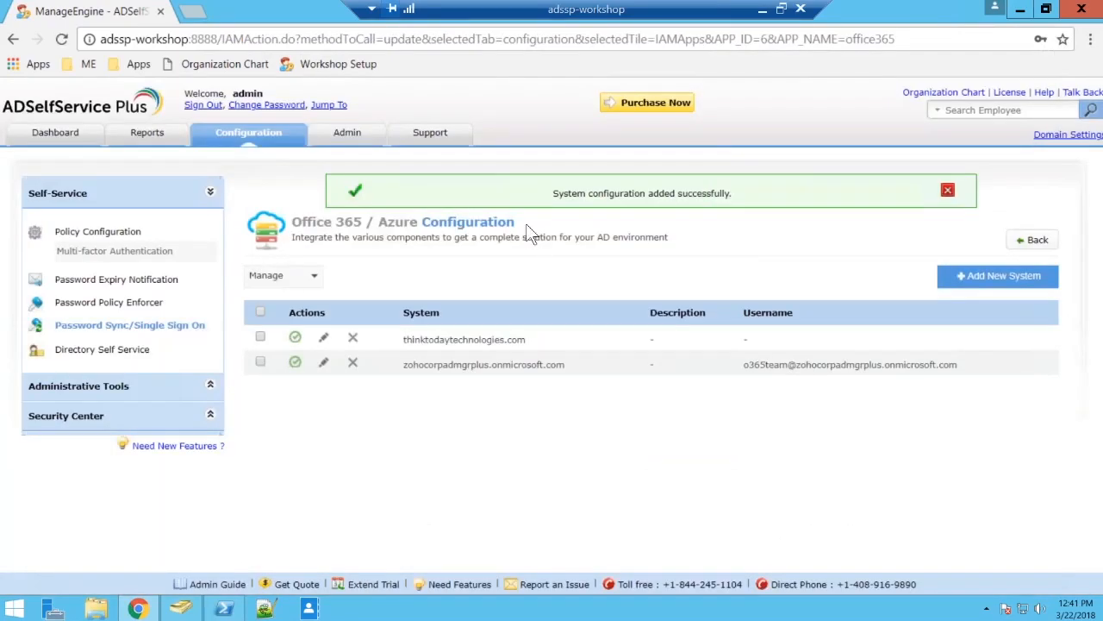
left_click(947, 192)
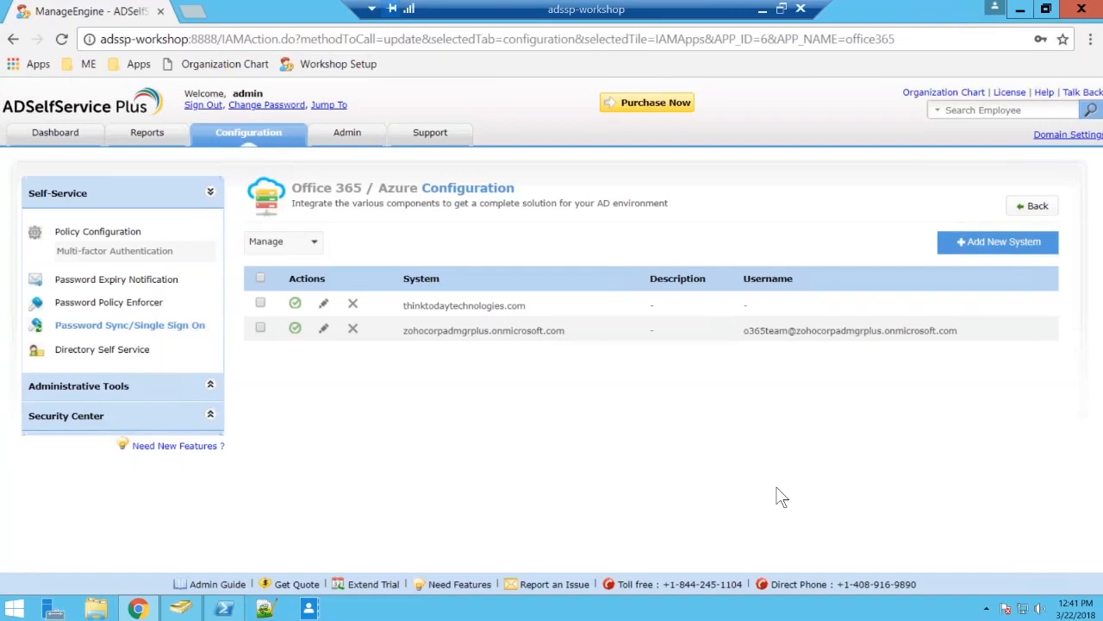
Sign out of the admin account and log in as a domain user with the user name and password.
left_click(205, 105)
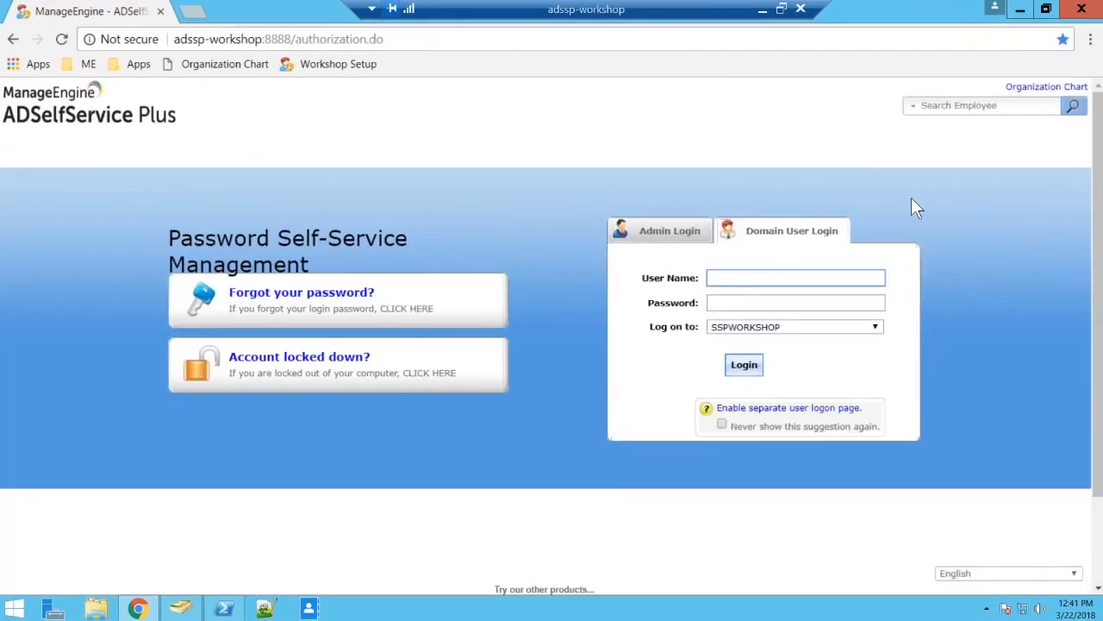
type("adam")
key("Tab")
type("••••••••")
key("Return")
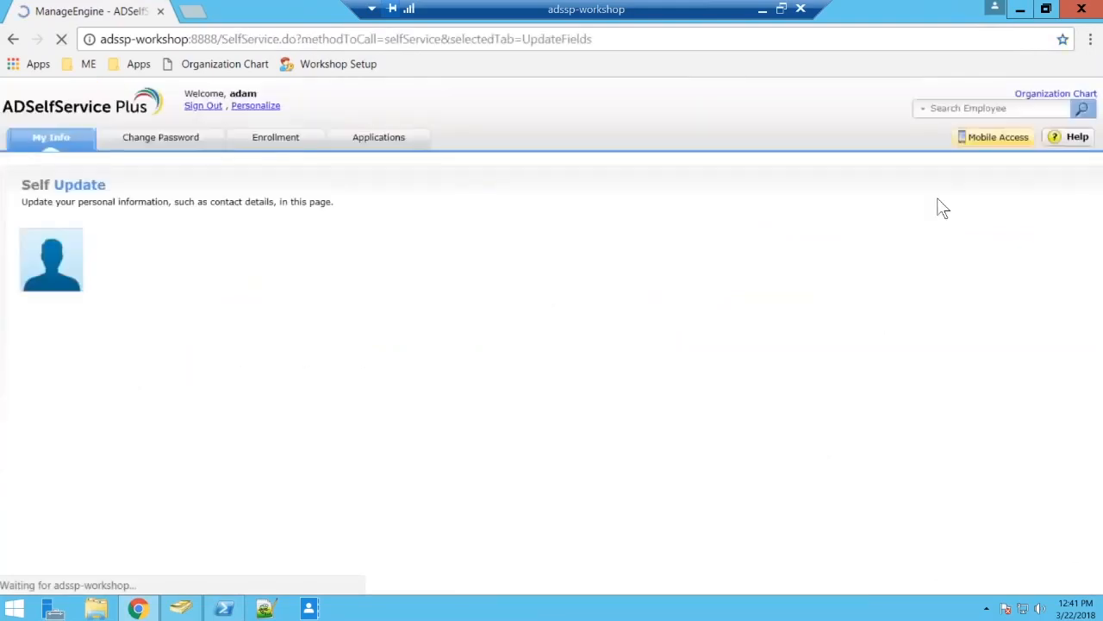
View the user's linked applications and check which accounts are covered by the Change Password form.
left_click(378, 138)
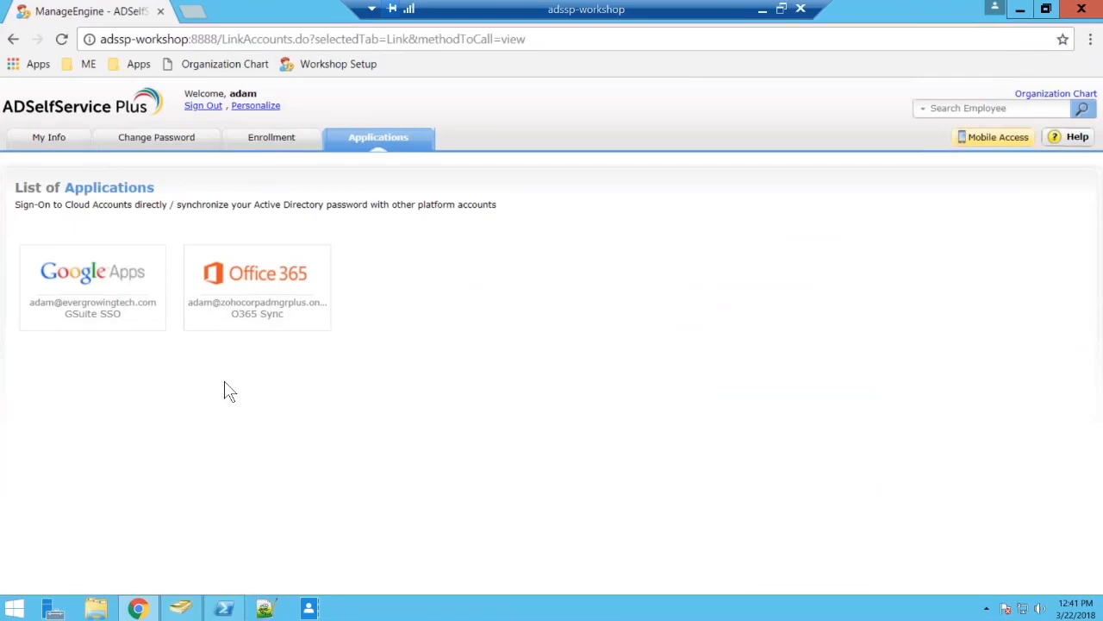
left_click(170, 148)
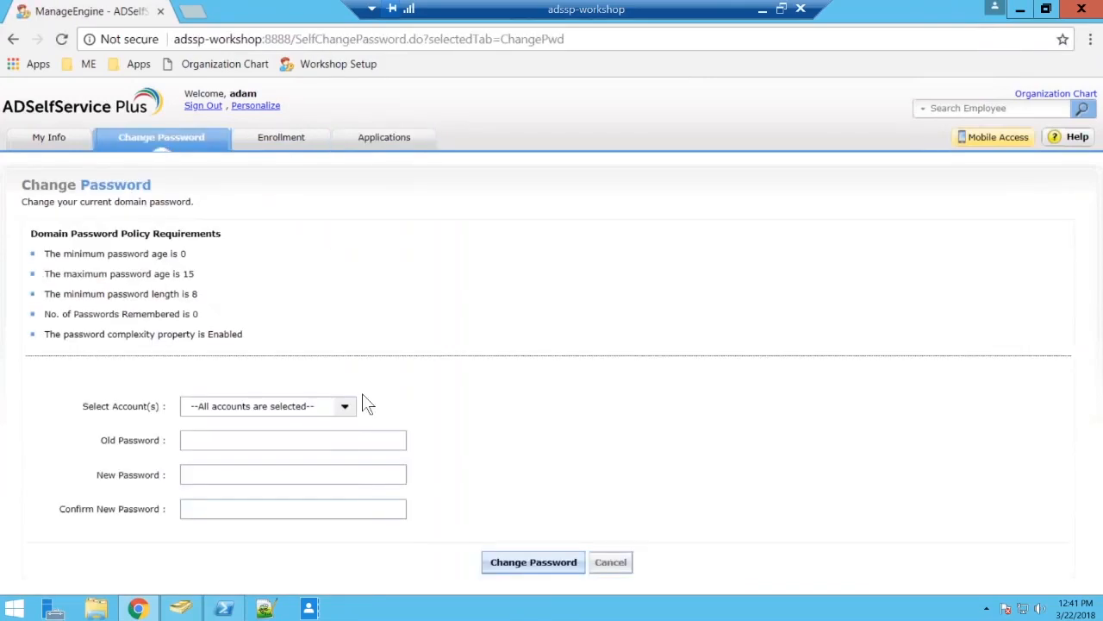
left_click(346, 410)
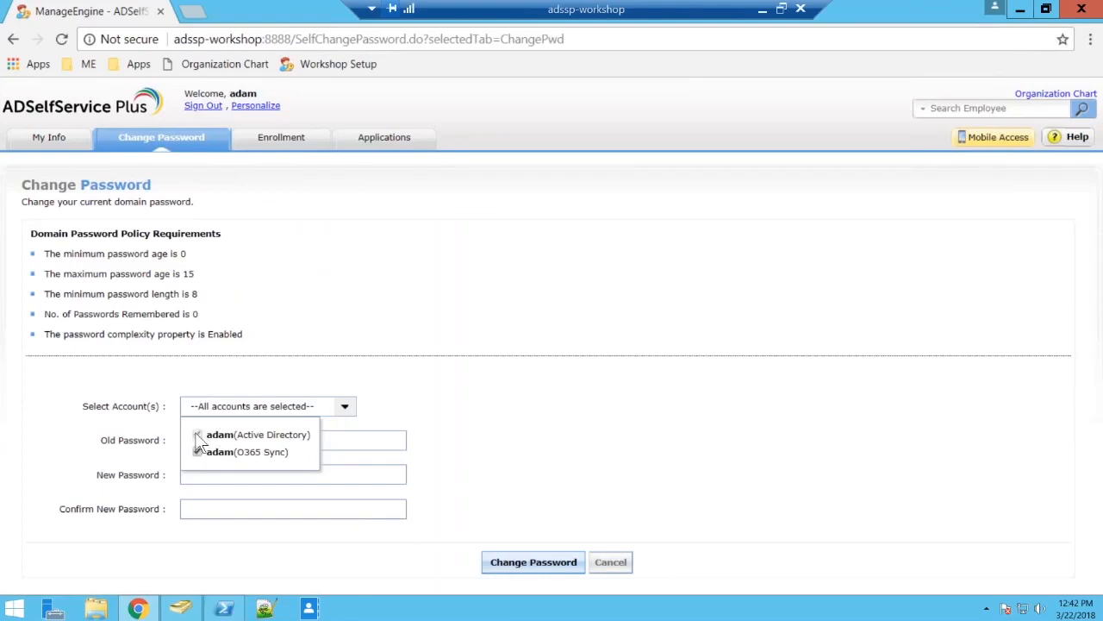
left_click(508, 391)
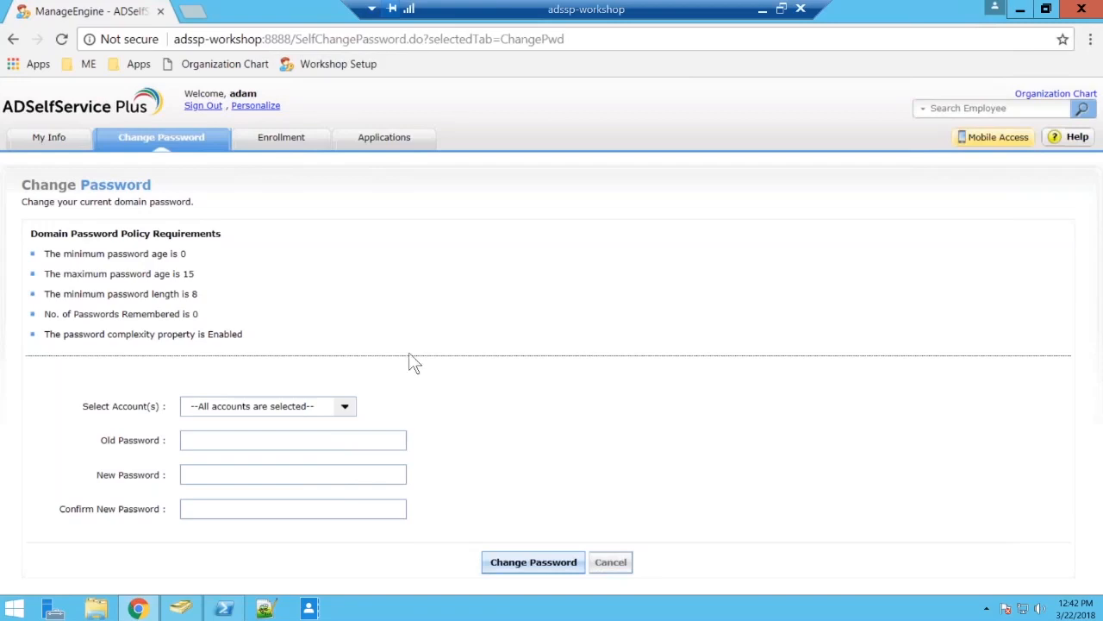
Change the domain user's password for all selected accounts, entering the old password, the new password and its confirmation.
left_click(293, 439)
type("•••••")
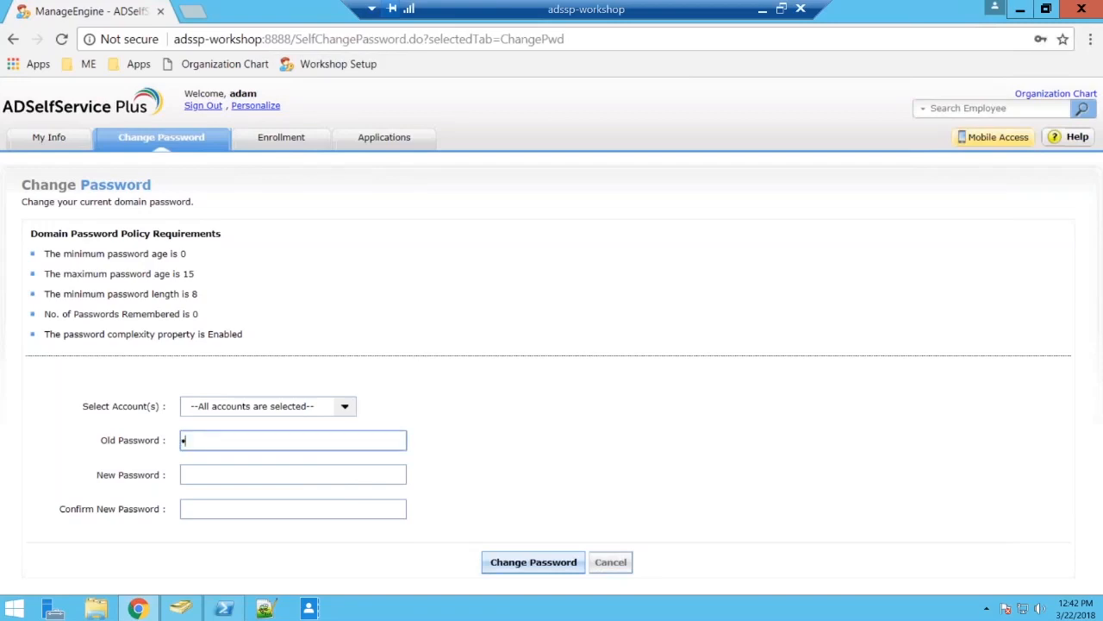
type("••••")
key("Tab")
type("•••••••••")
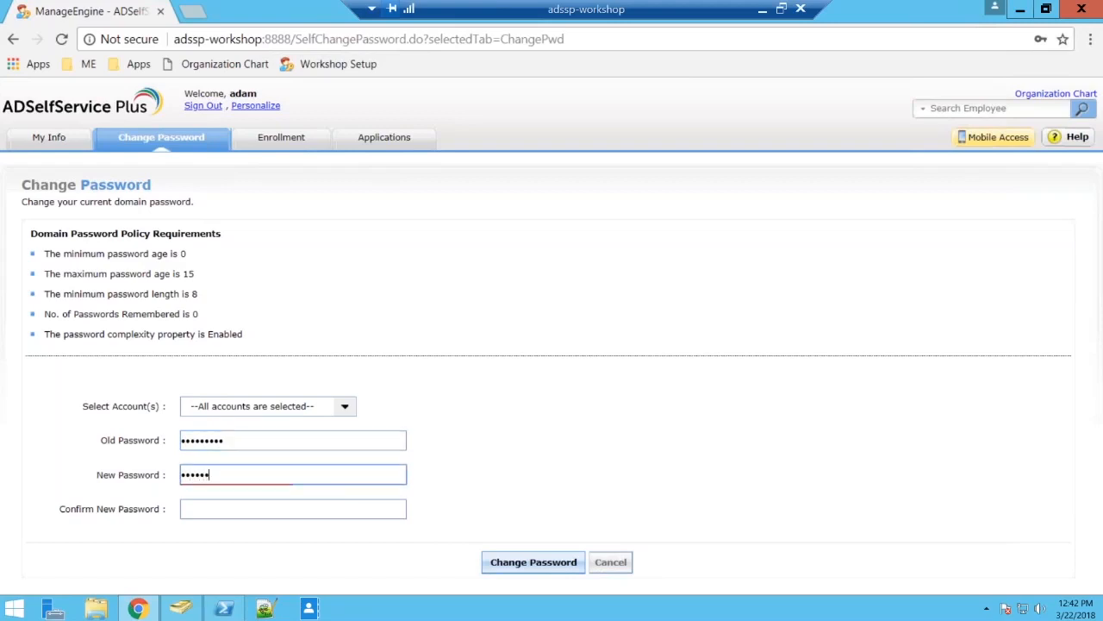
key("Tab")
type("••••••••")
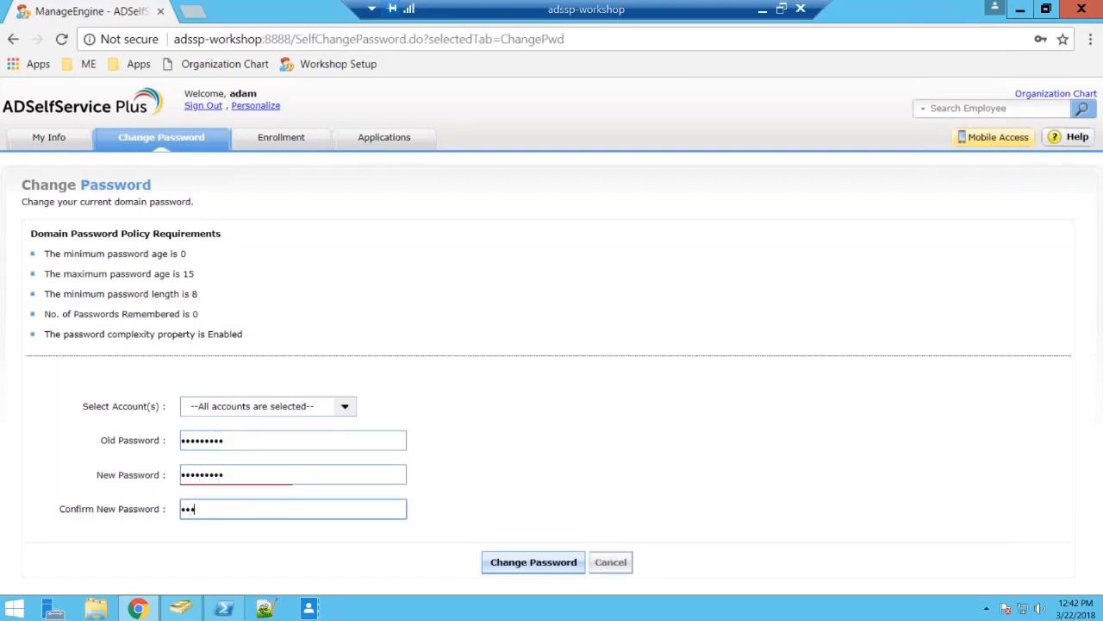
type("•")
left_click(540, 570)
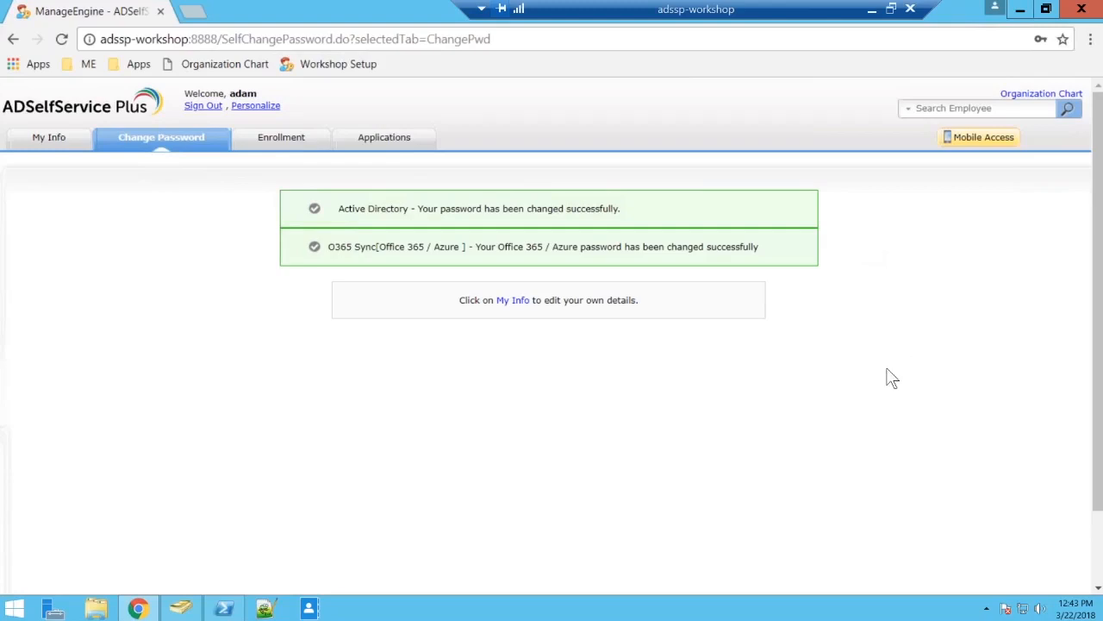
Open the Office 365 sign-in page in an incognito window and submit the domain user's Office 365 e-mail address.
key("ctrl+shift+n")
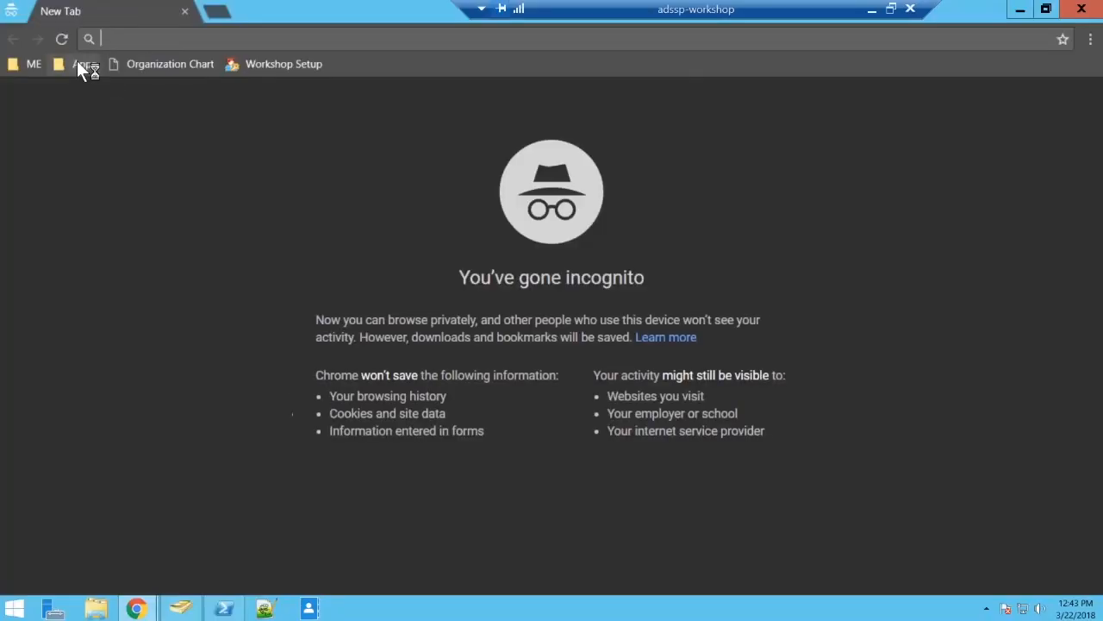
left_click(78, 64)
left_click(103, 123)
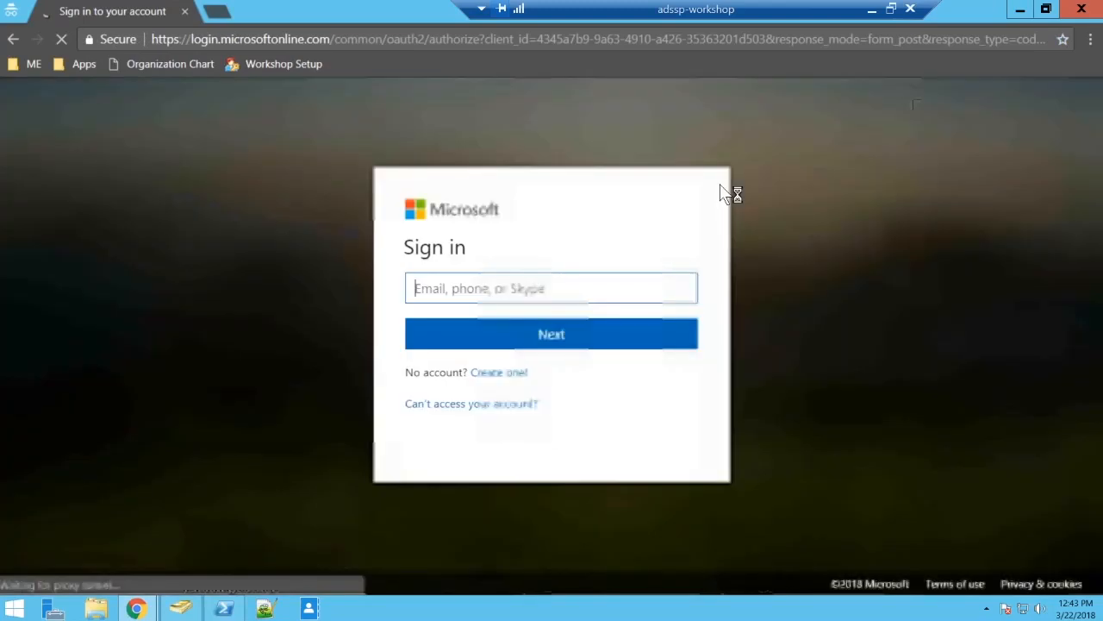
type("adam@")
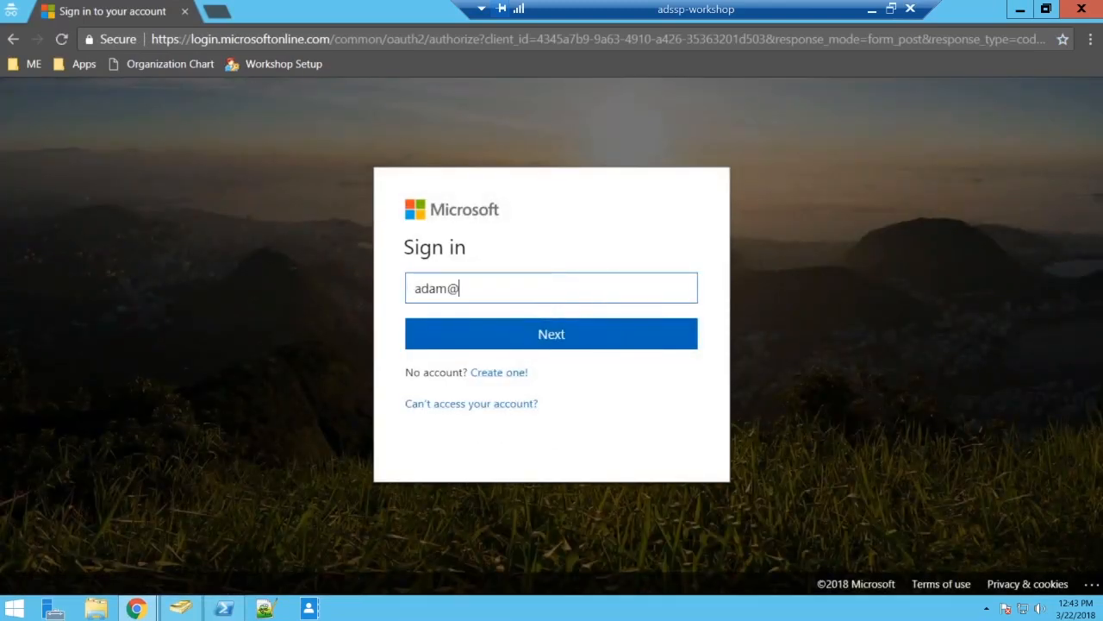
key("ctrl+v")
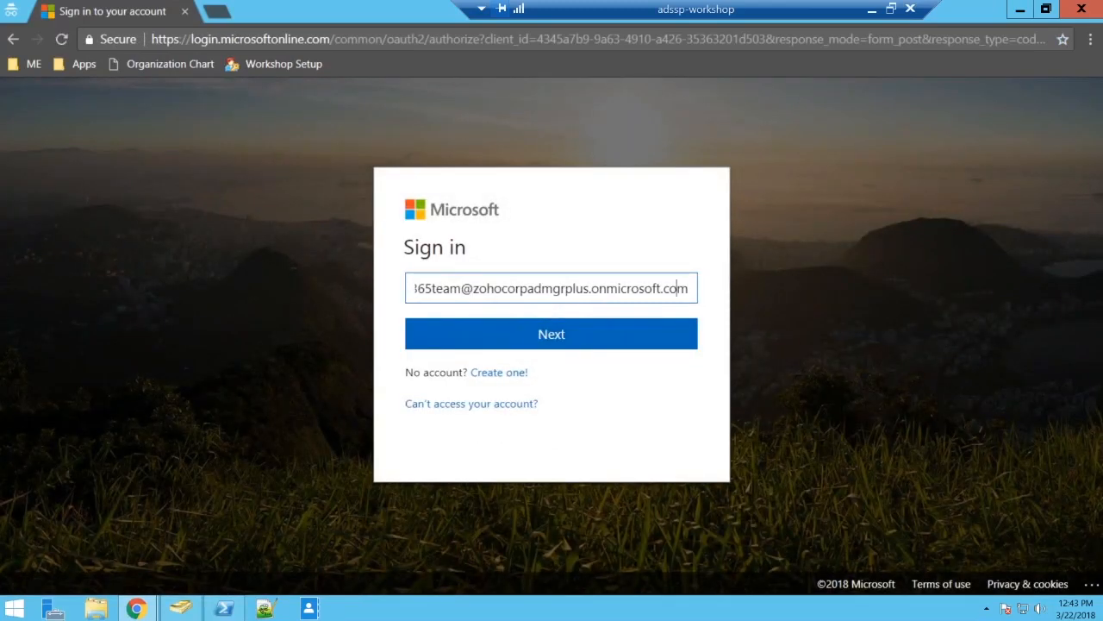
key("BackSpace")
key("BackSpace")
key("BackSpace")
key("BackSpace")
key("BackSpace")
key("BackSpace")
key("BackSpace")
key("BackSpace")
key("BackSpace")
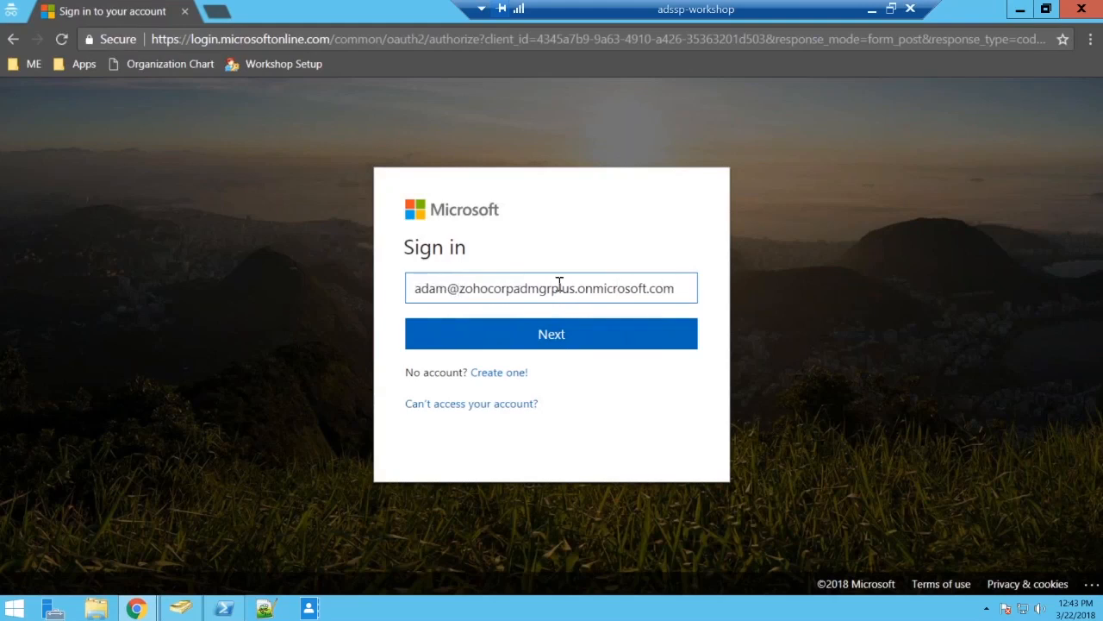
key("Return")
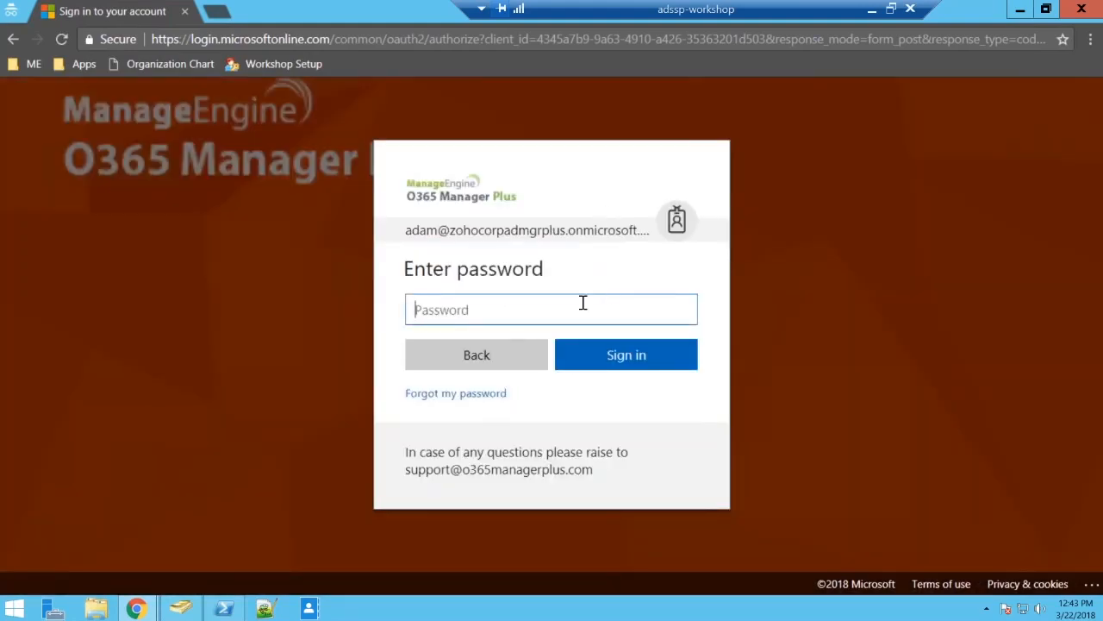
Sign in to Office 365 with the user's new account password and choose to stay signed in.
type("•••••••••")
key("Return")
left_click(676, 360)
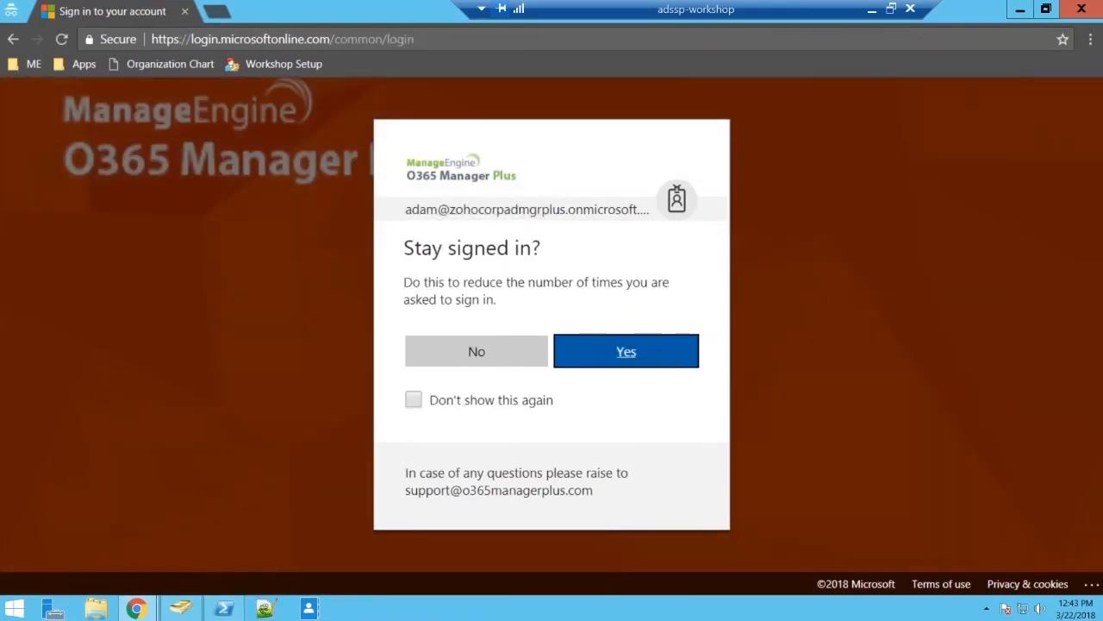
key("Return")
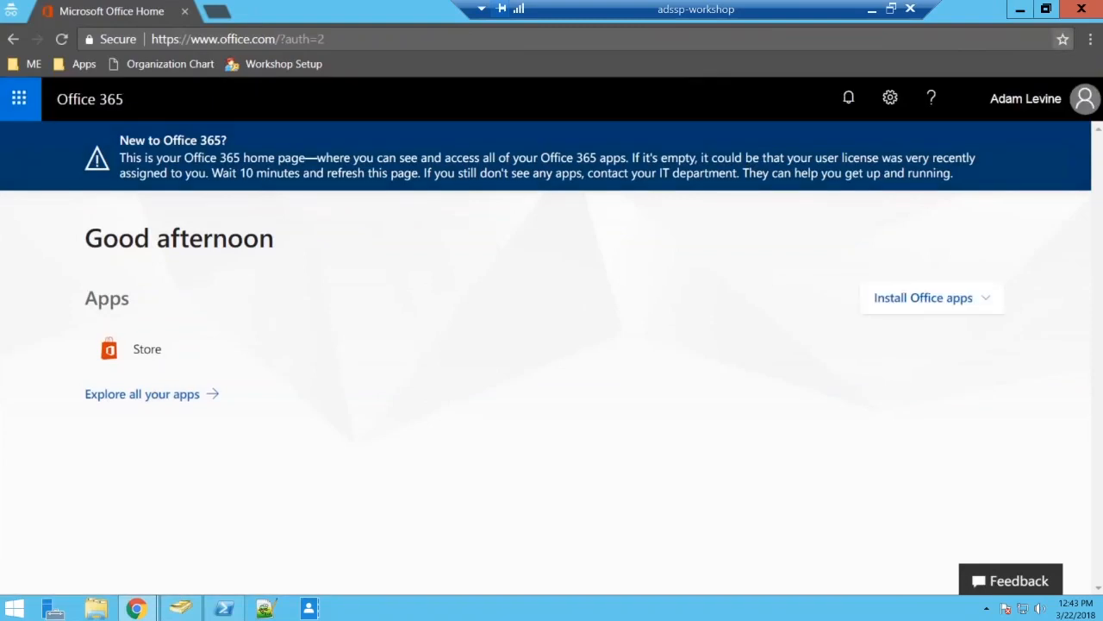
Sign out of Office 365 and the domain user's ADSelfService Plus session, and log in to ADSelfService Plus as admin.
left_click(1087, 105)
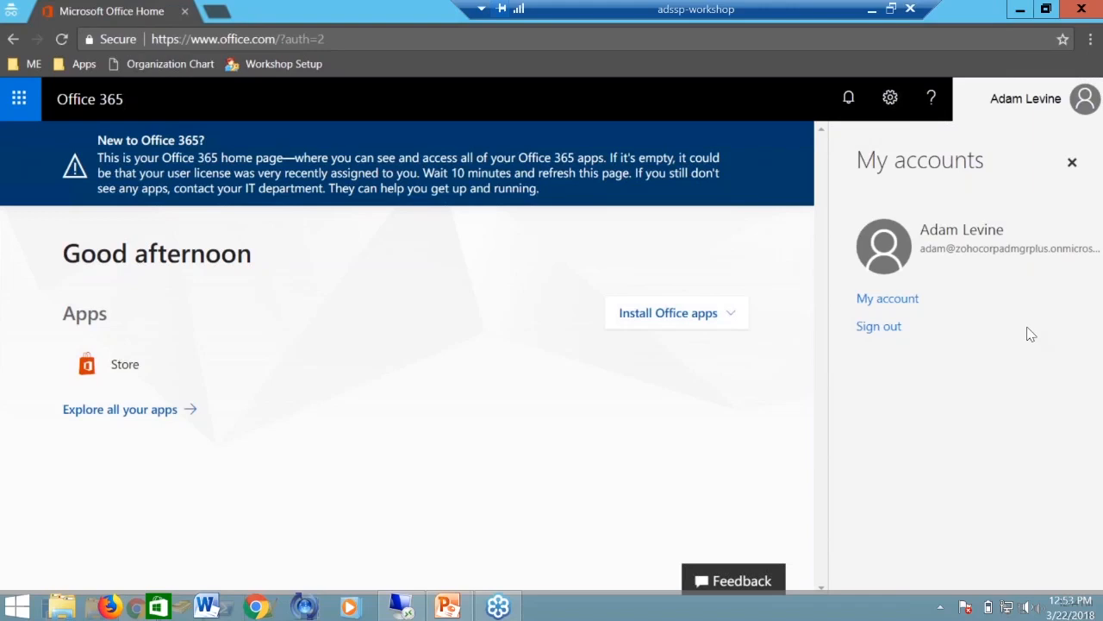
left_click(878, 325)
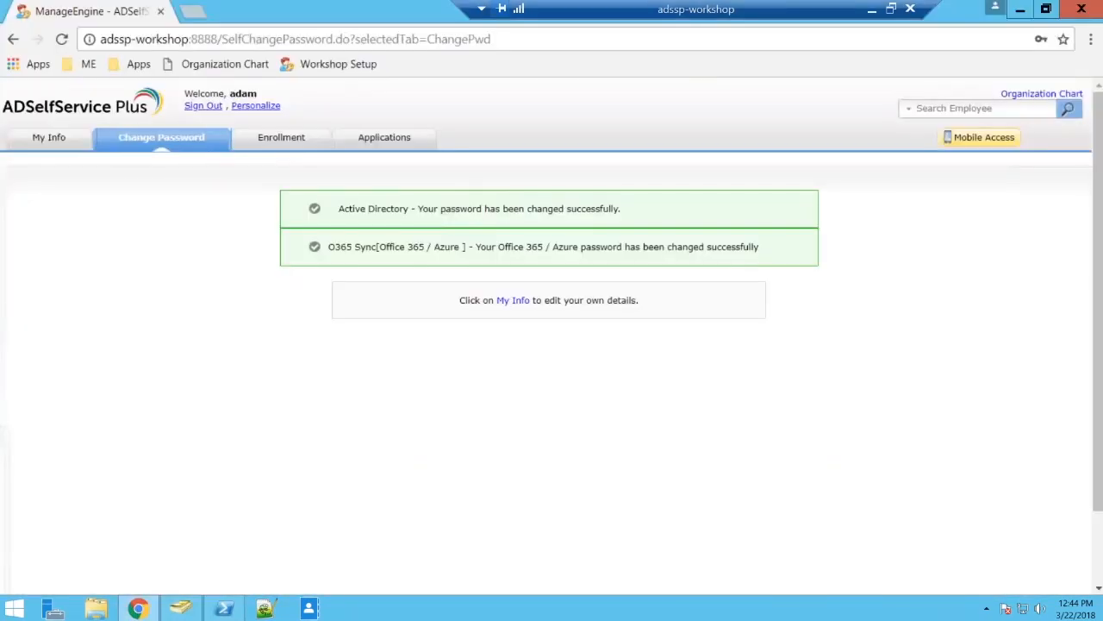
left_click(204, 106)
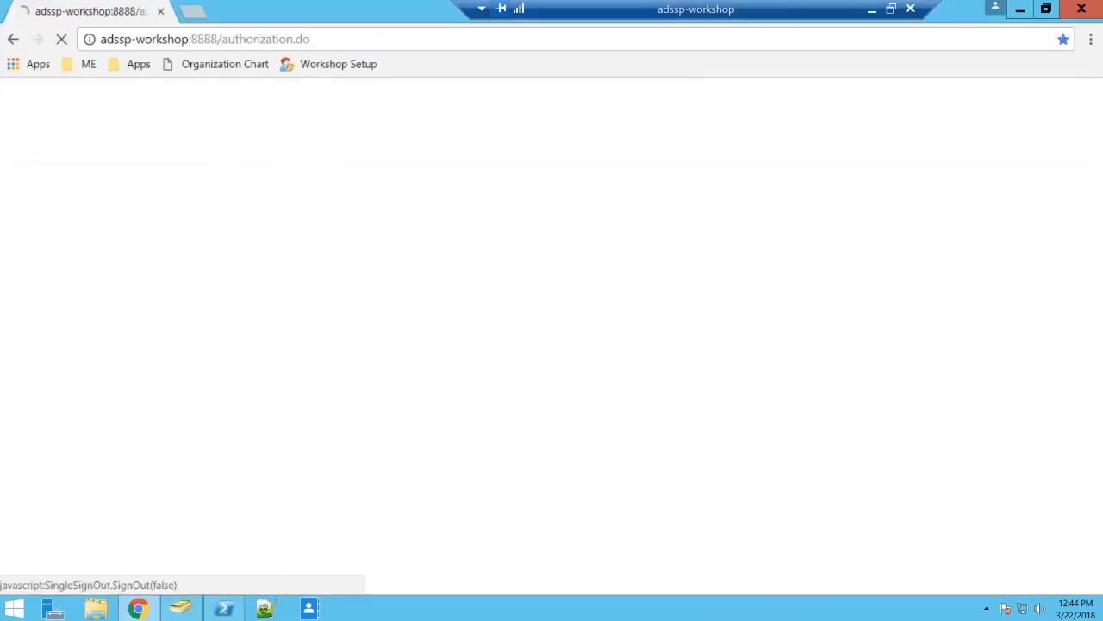
left_click(752, 366)
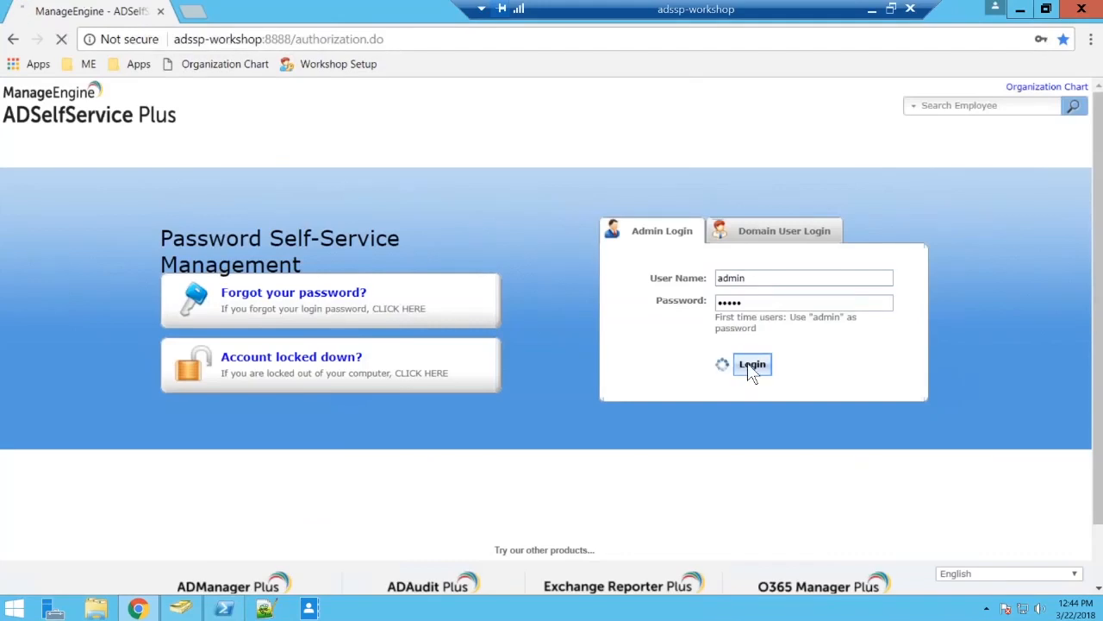
Filter the Password Sync/Single Sign On applications to Password Sync Apps and open the Active Directory configuration.
left_click(211, 130)
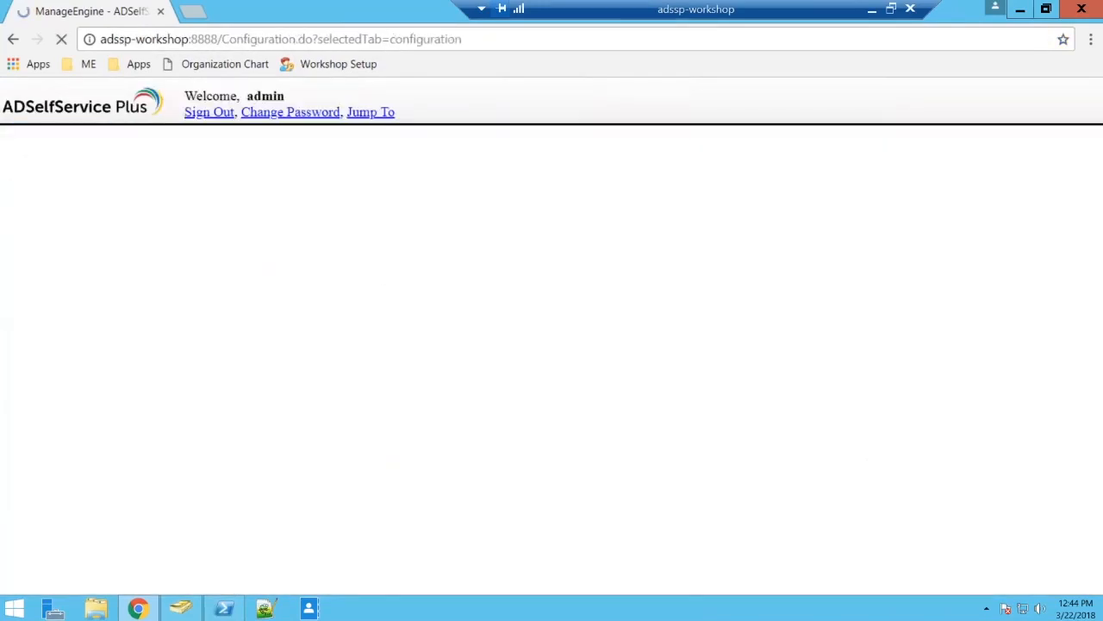
left_click(112, 324)
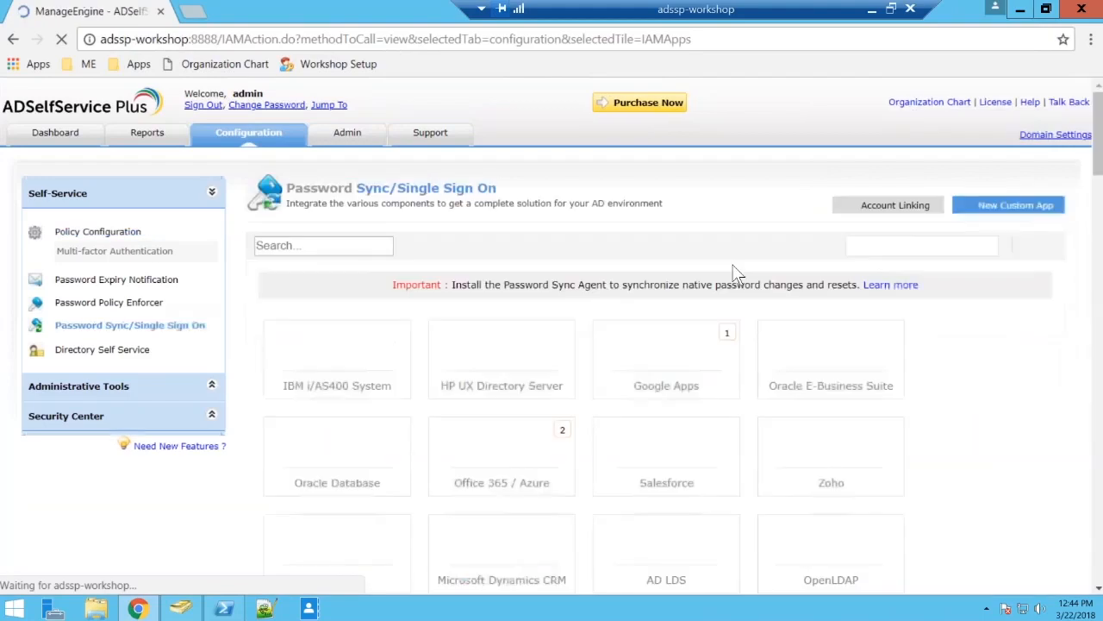
left_click(940, 247)
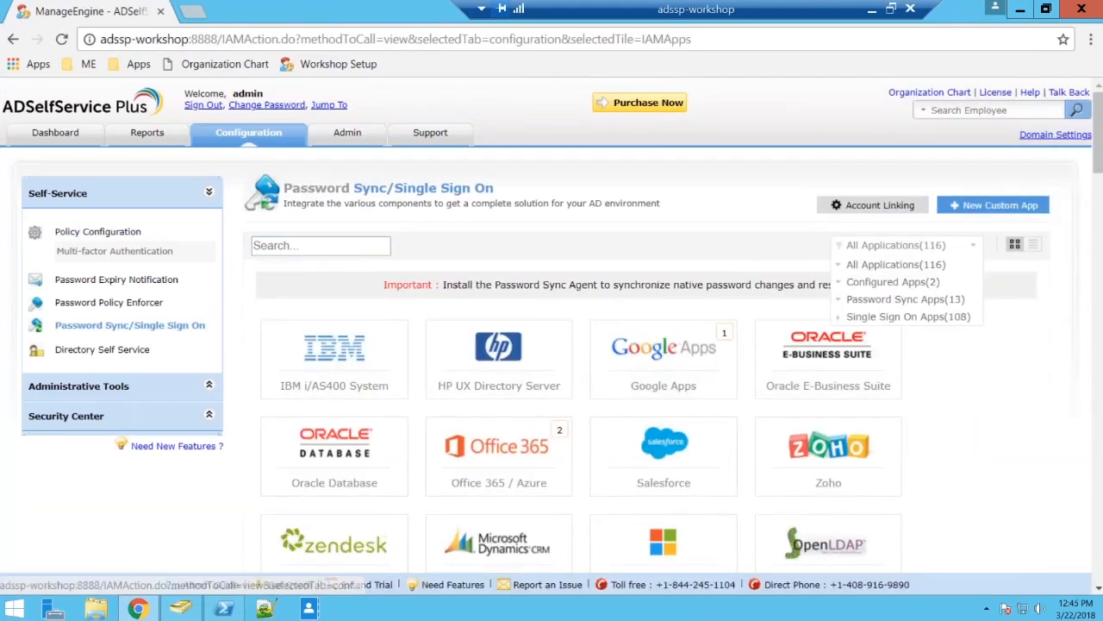
left_click(910, 298)
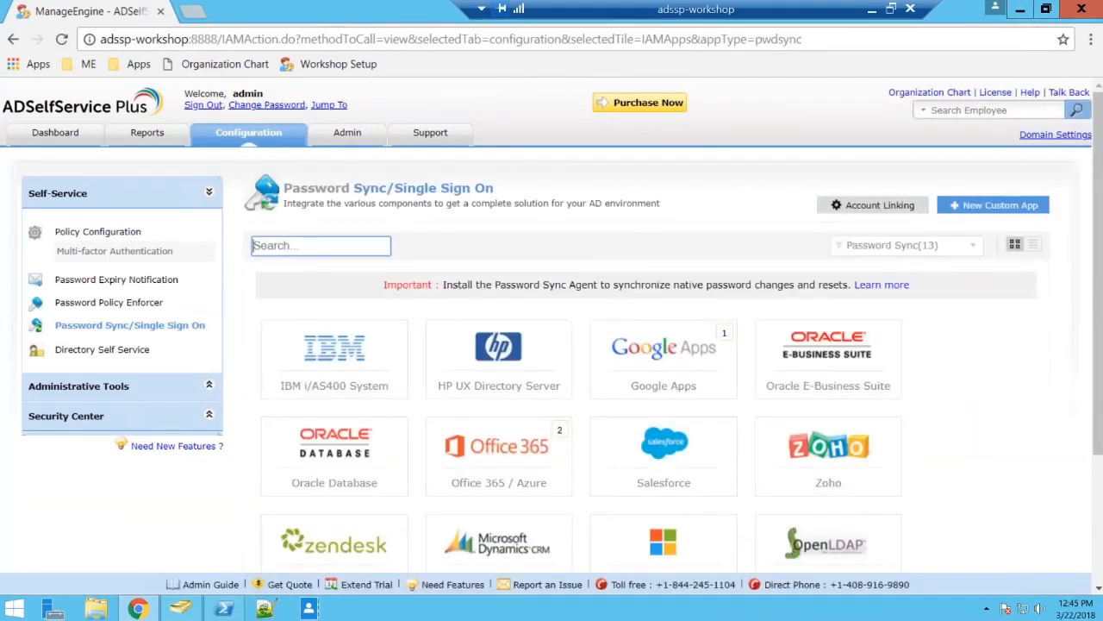
scroll(702, 259, "down", 1)
scroll(664, 302, "down", 1)
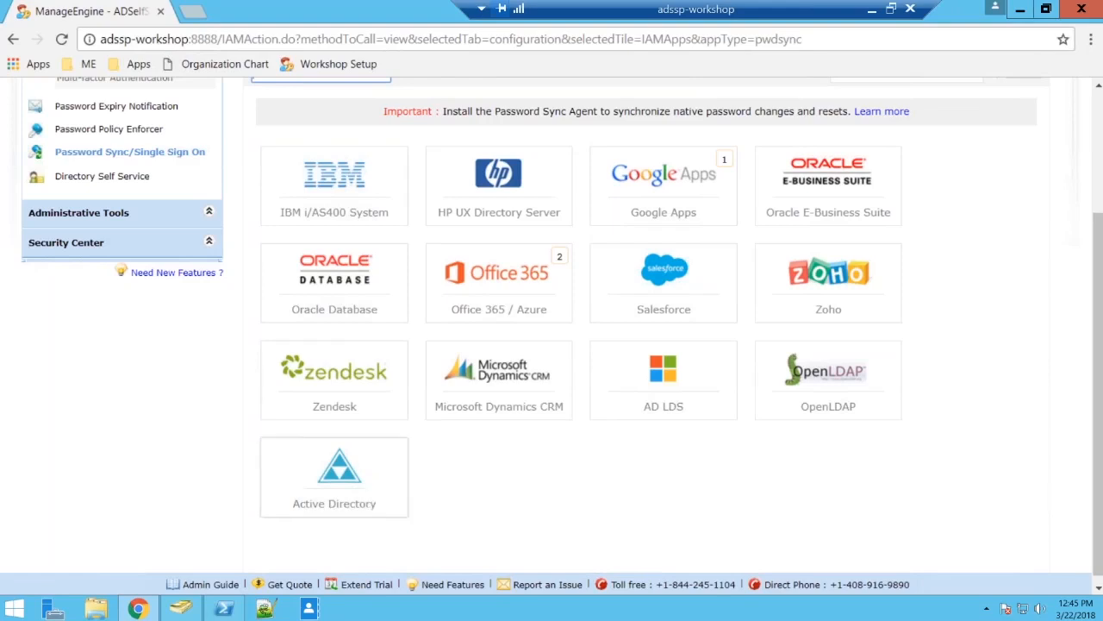
left_click(335, 477)
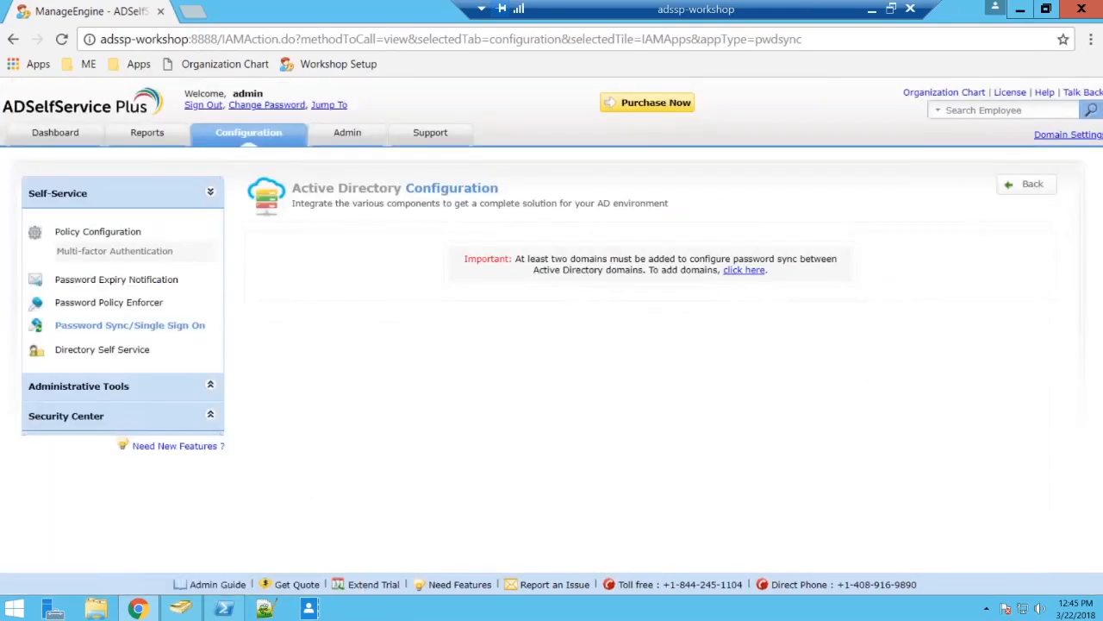
Return to the Password Sync/Single Sign On page, look through all applications, and review only the Password Sync Apps.
left_click(116, 326)
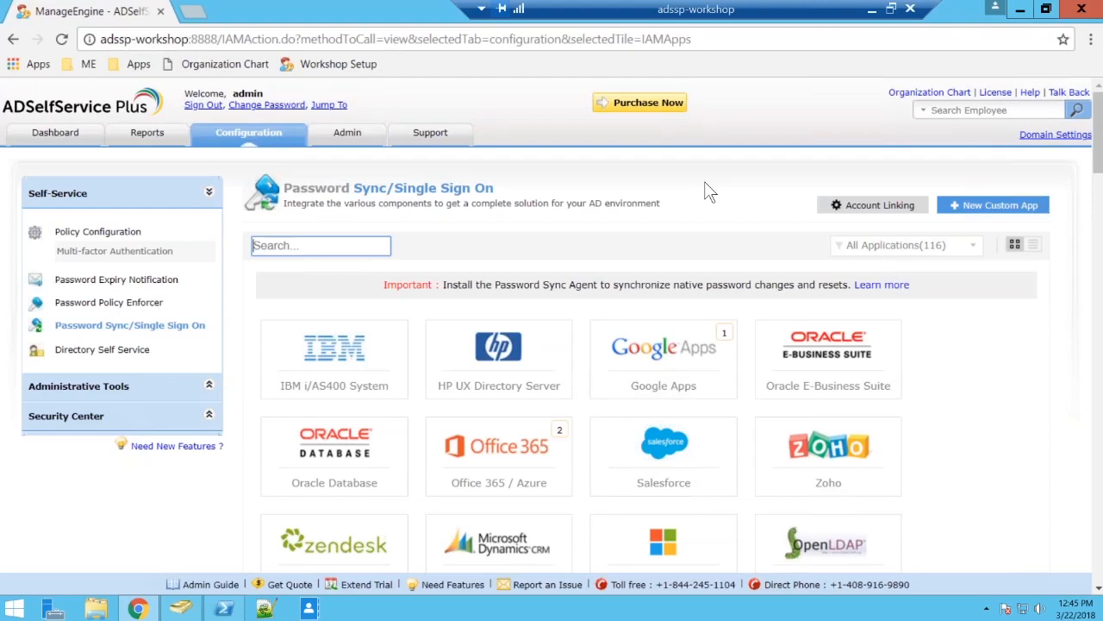
scroll(704, 181, "down", 1)
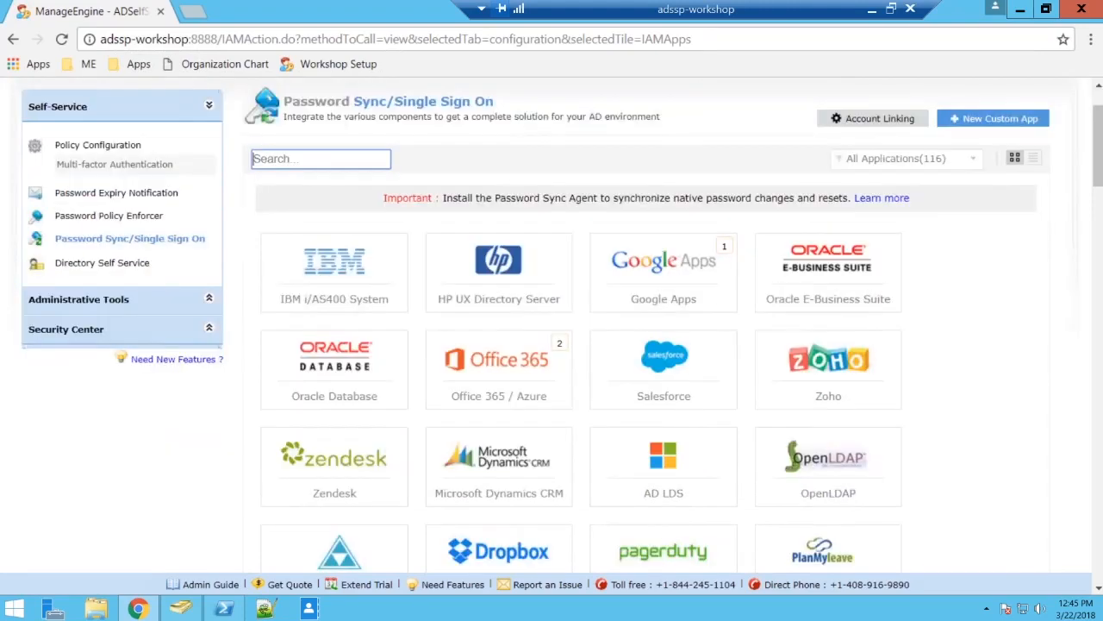
scroll(646, 345, "down", 2)
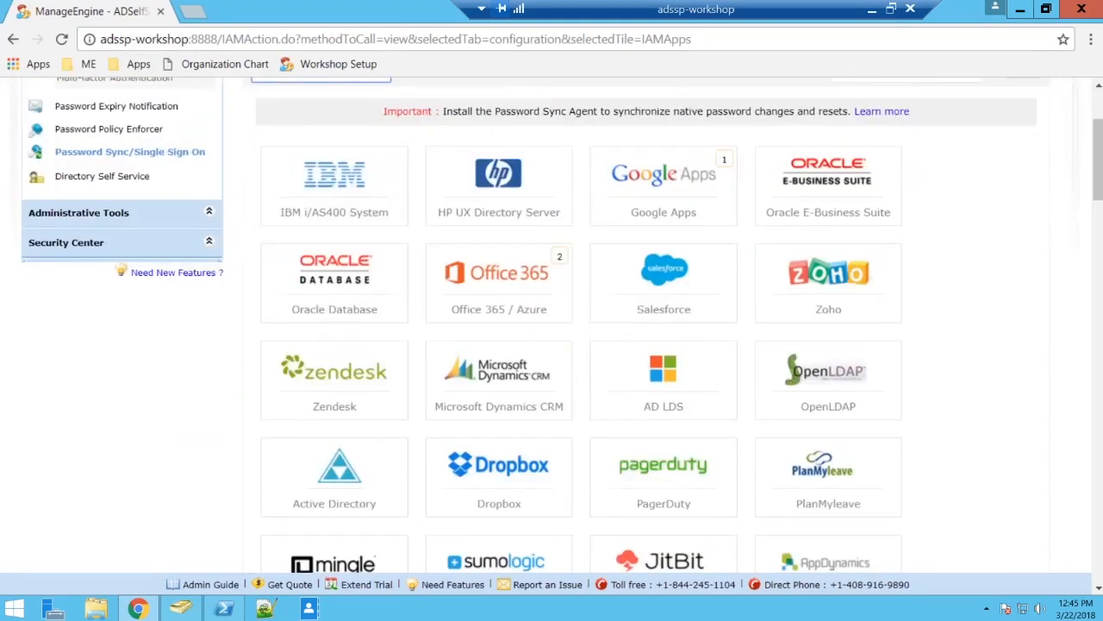
scroll(647, 345, "up", 1)
scroll(893, 188, "up", 2)
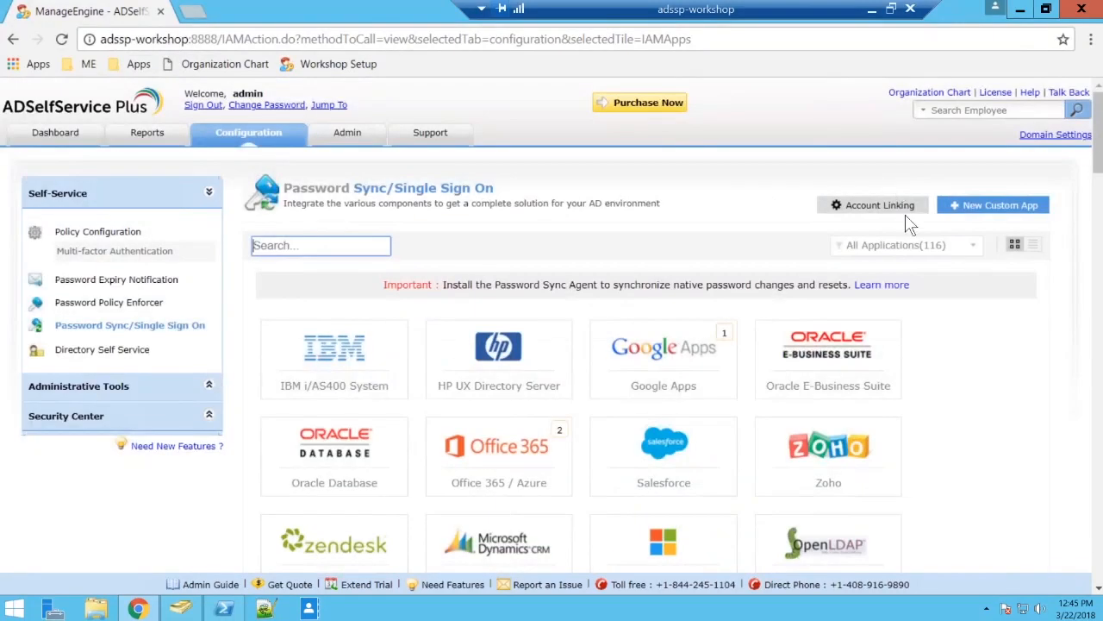
left_click(933, 248)
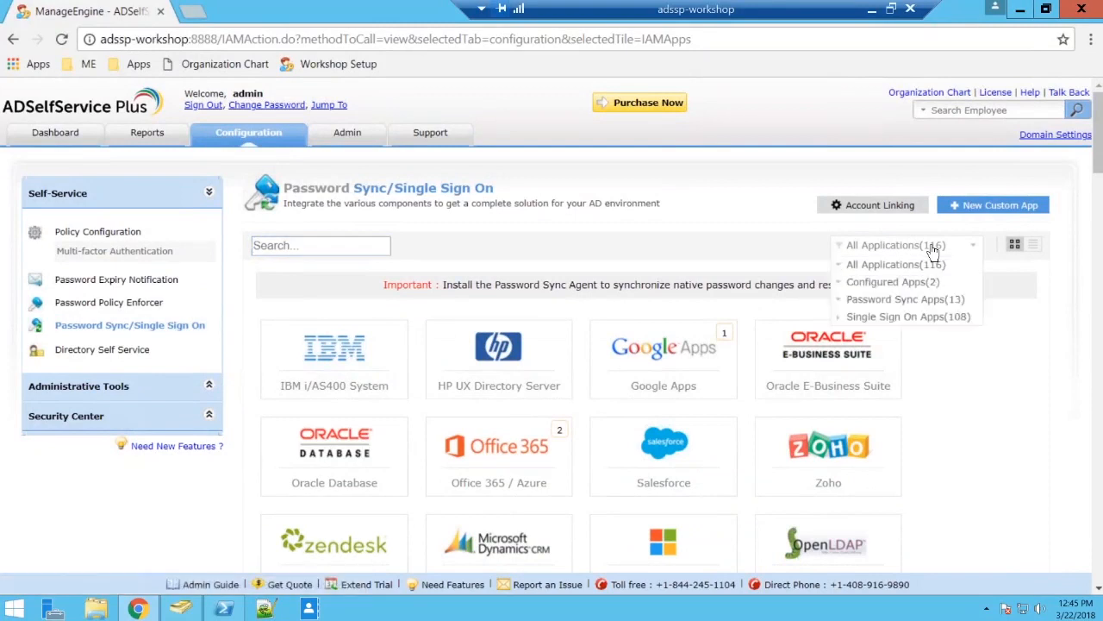
left_click(905, 300)
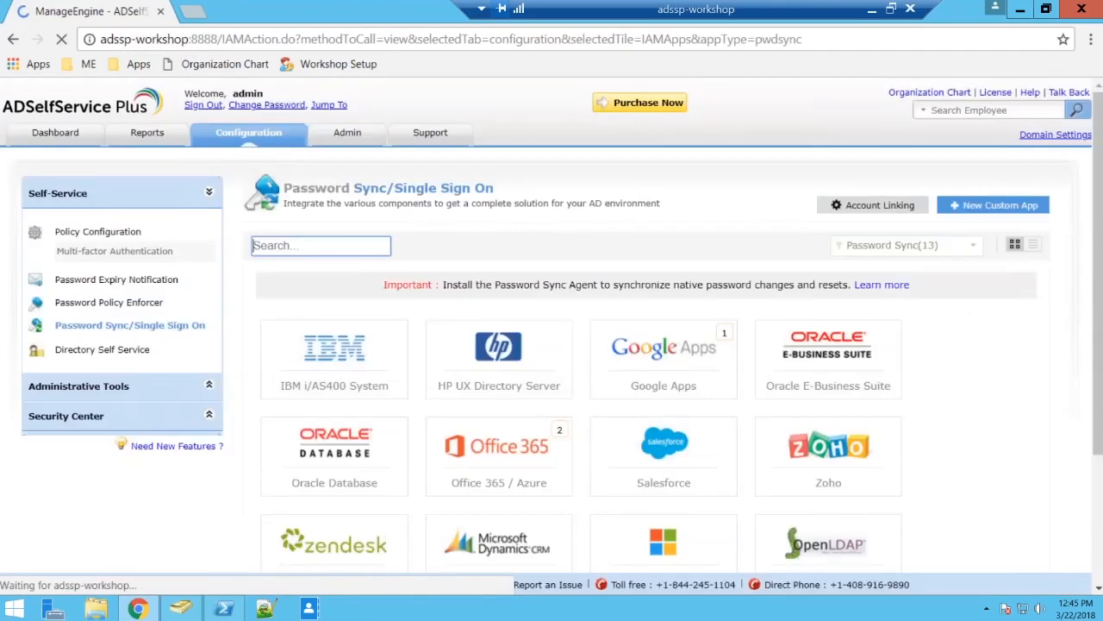
scroll(827, 284, "down", 2)
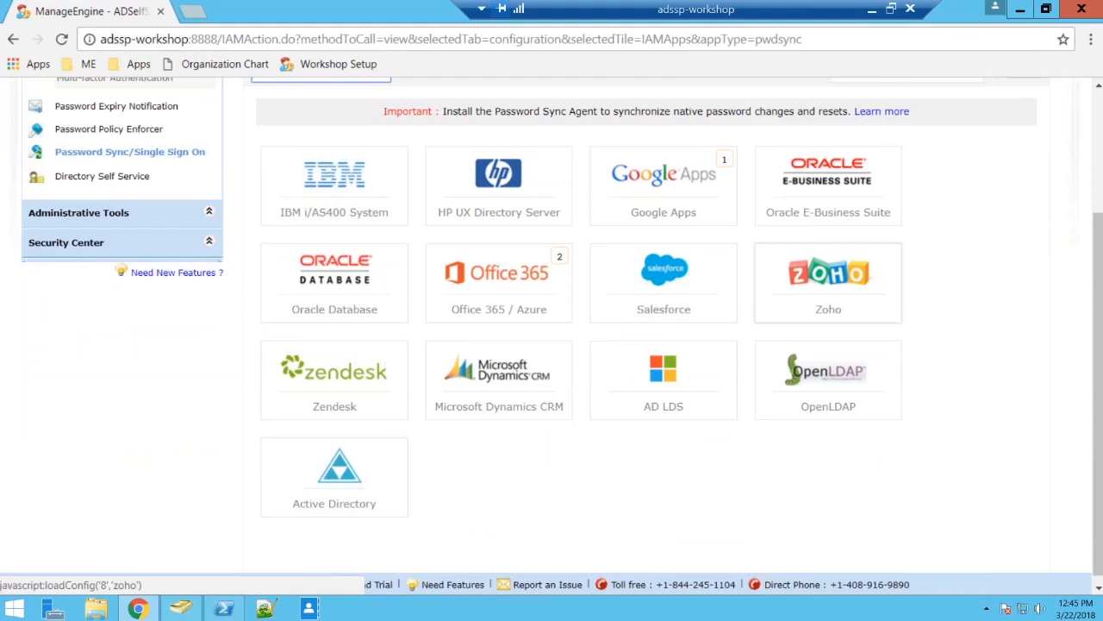
scroll(216, 164, "up", 2)
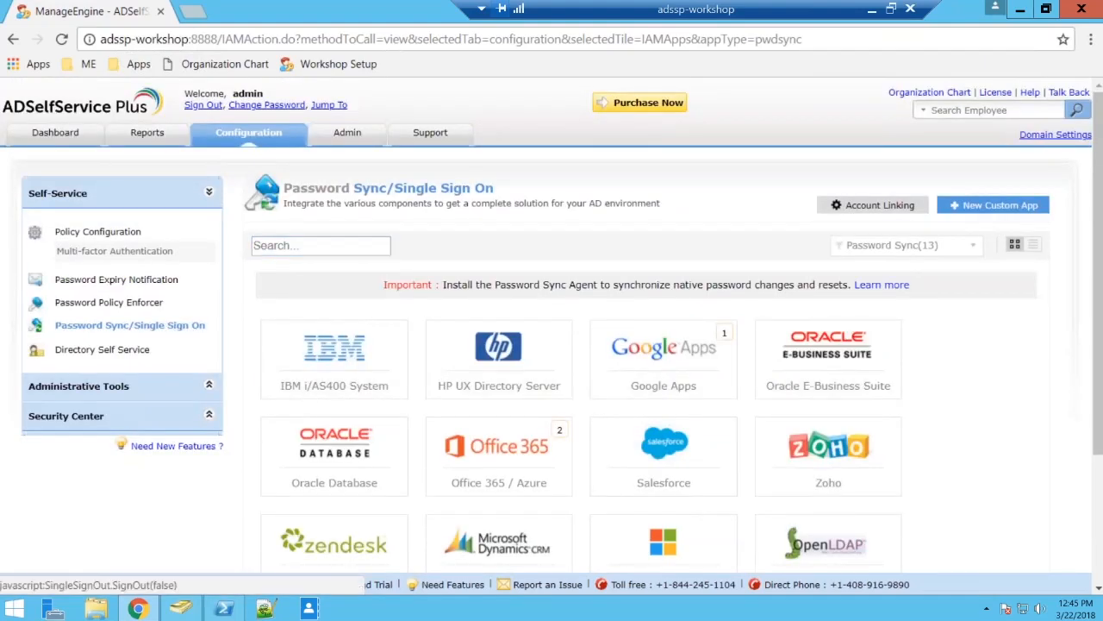
Sign out of the admin account and start a forgotten-password reset, submitting the domain user name with the SSPWORKSHOP domain and captcha characters.
left_click(203, 104)
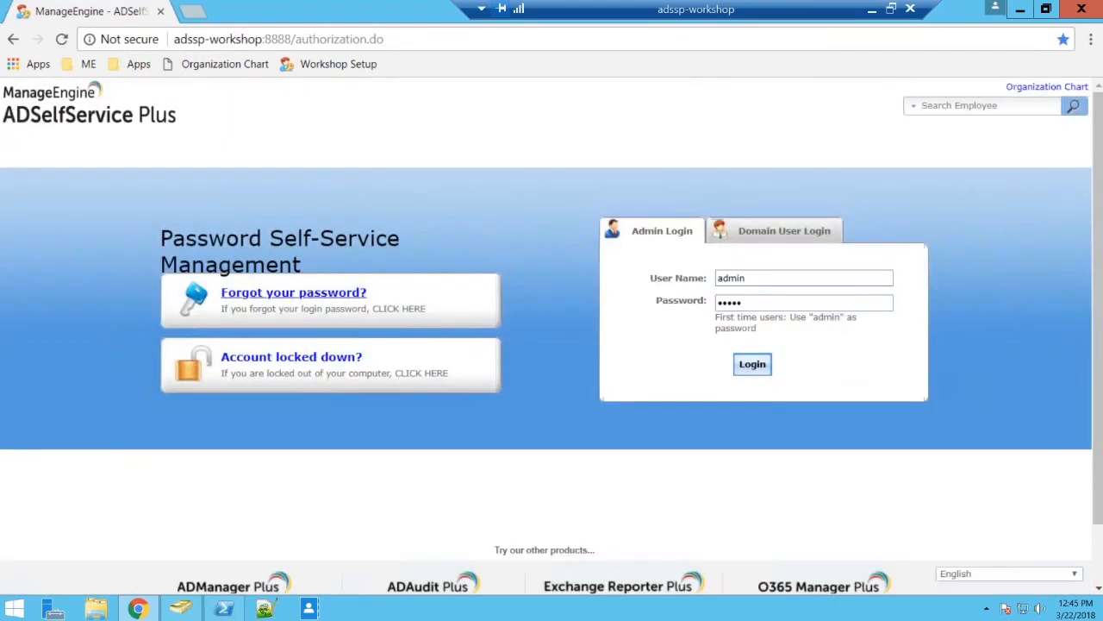
left_click(294, 293)
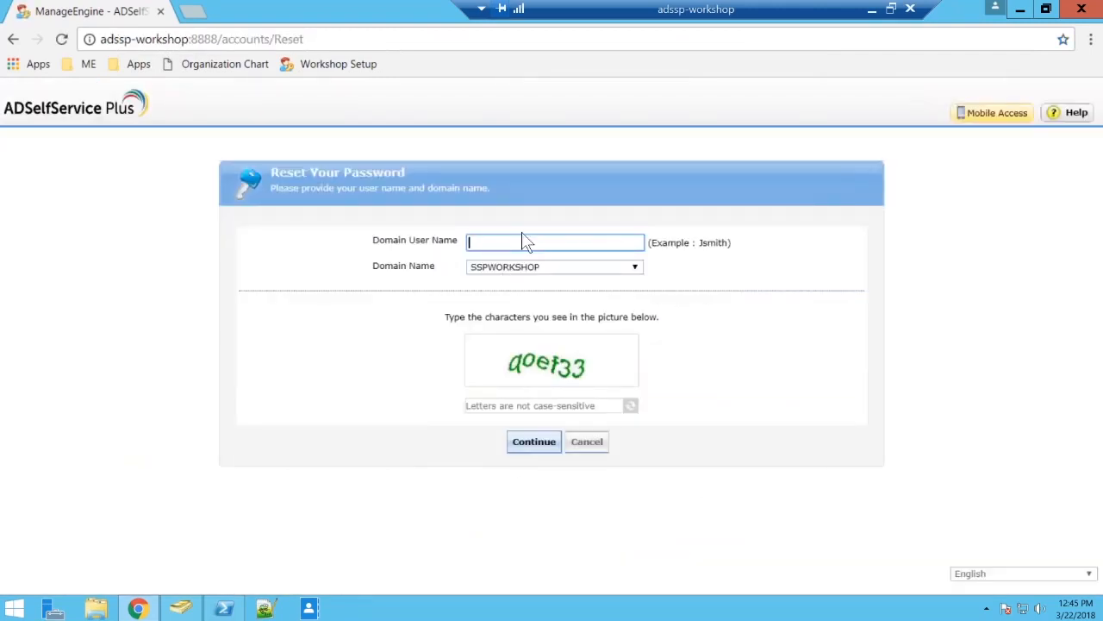
type("adam")
key("Tab")
key("Tab")
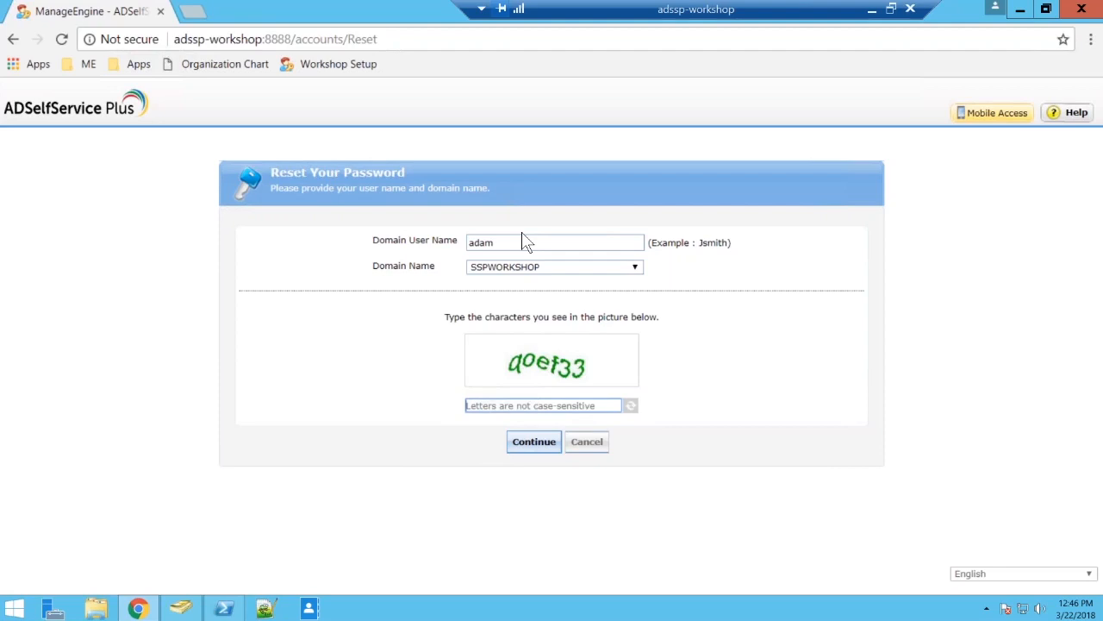
type("qo")
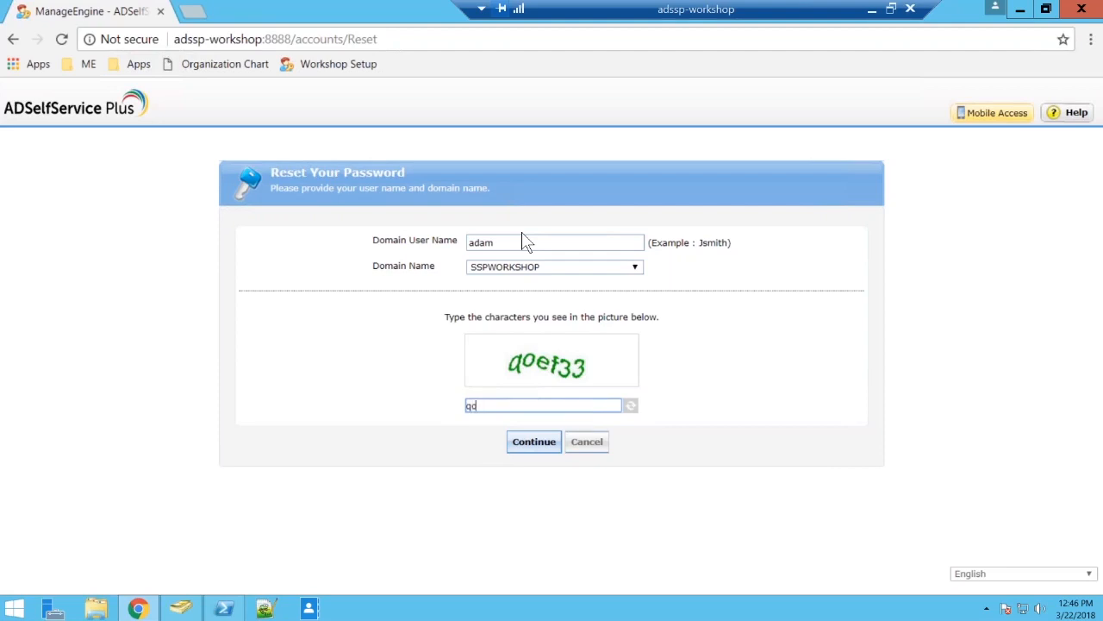
type("ef33")
key("Return")
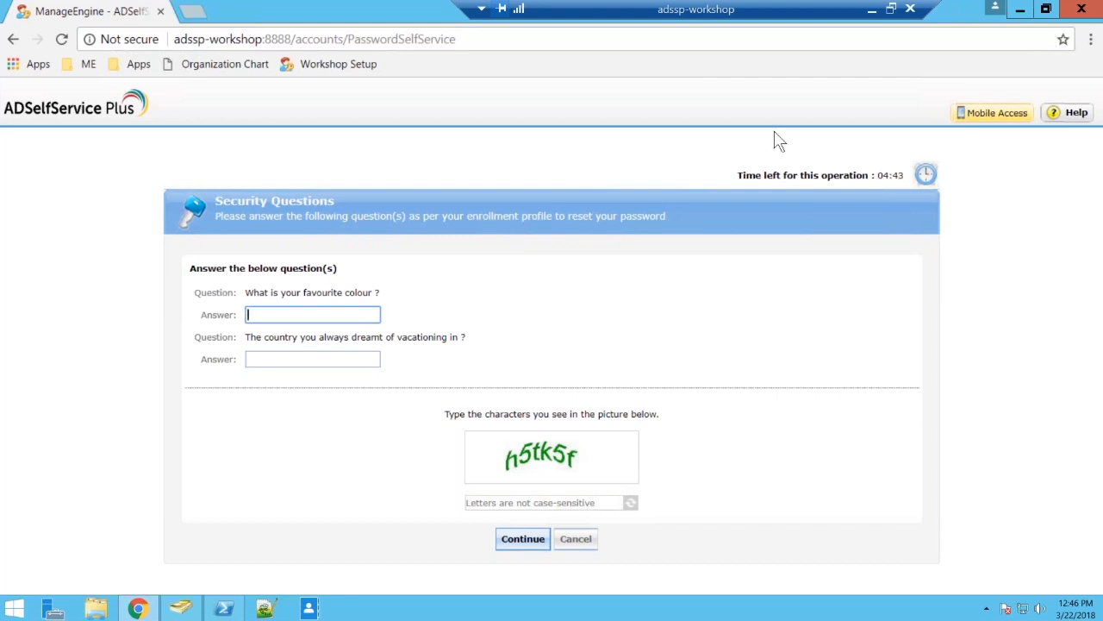
left_click(873, 330)
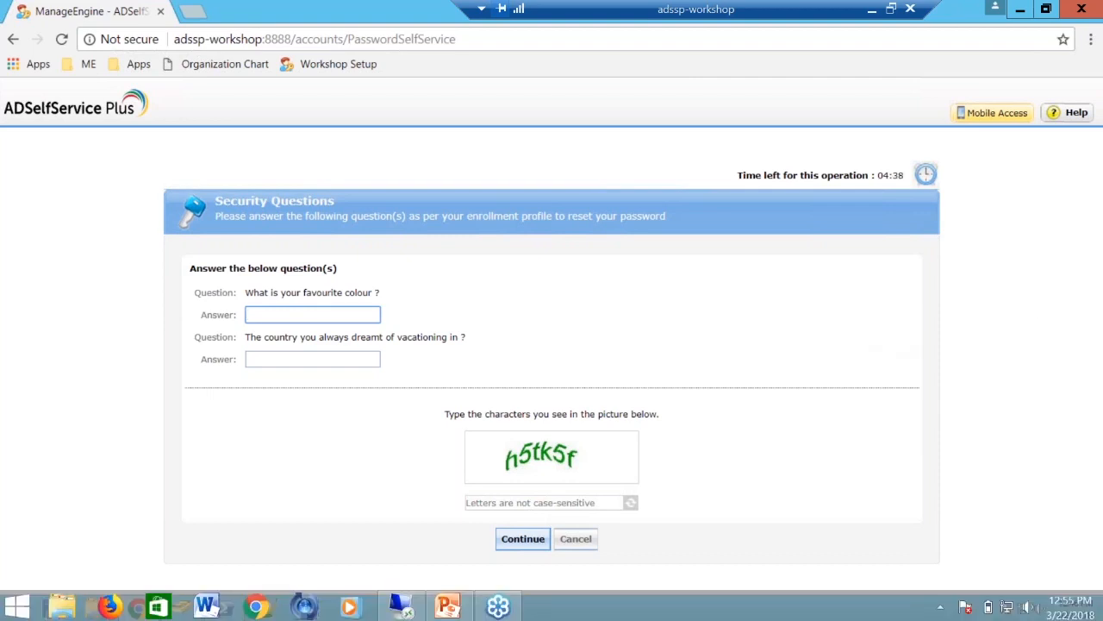
left_click(1042, 183)
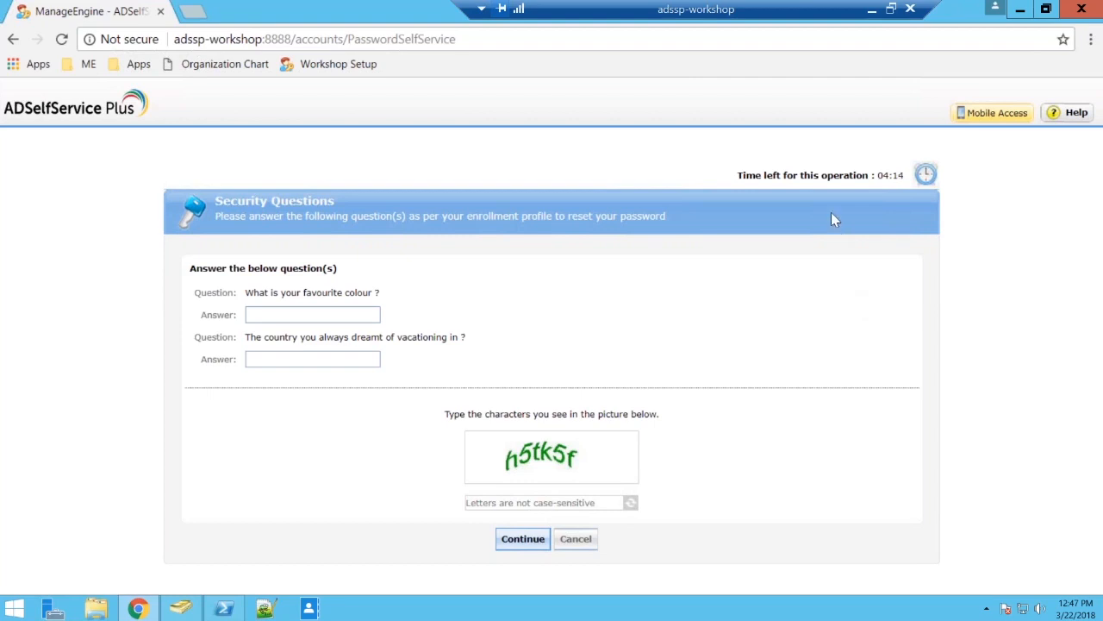
key("ctrl+a")
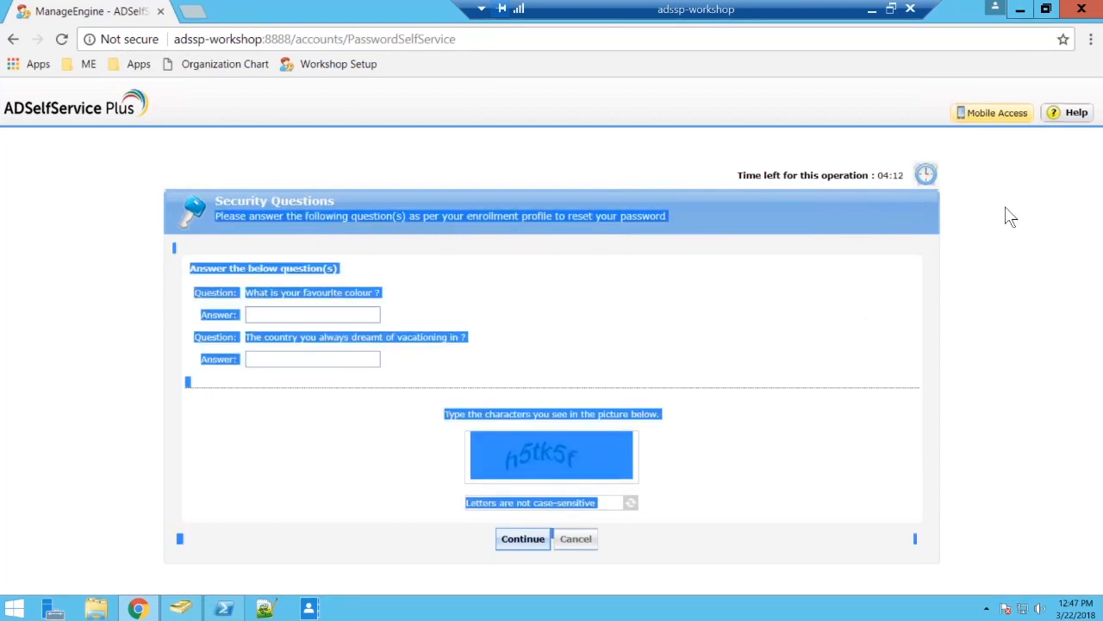
left_click(863, 185)
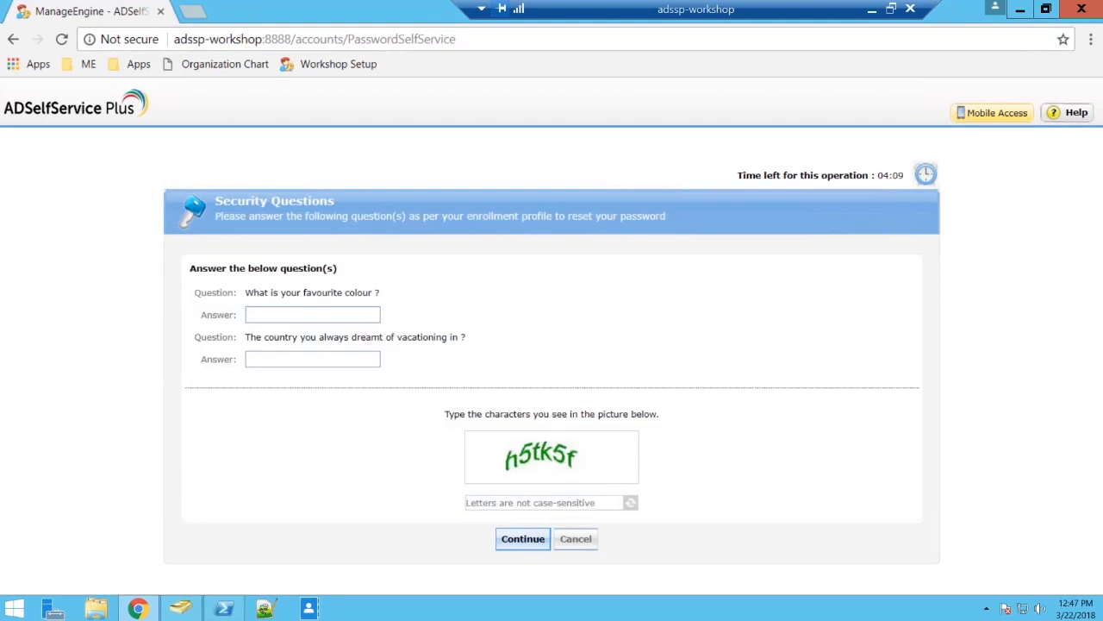
Answer the favourite colour and dream vacation country security questions, enter the captcha characters, and continue to the password reset.
left_click(267, 315)
type("•••••")
key("Tab")
type("•••••")
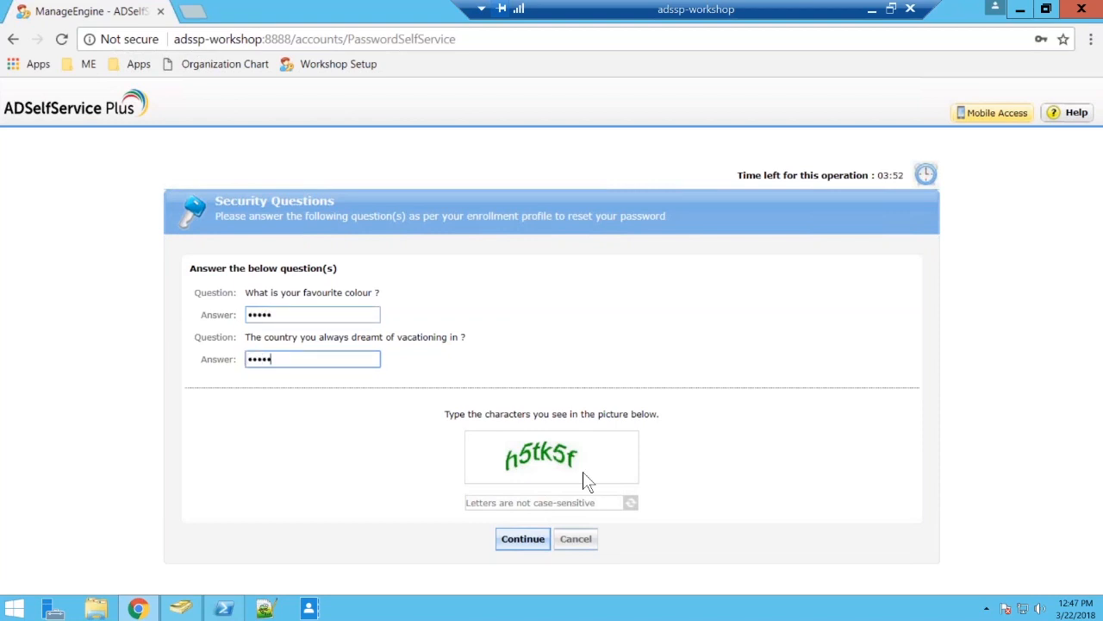
key("Tab")
type("h")
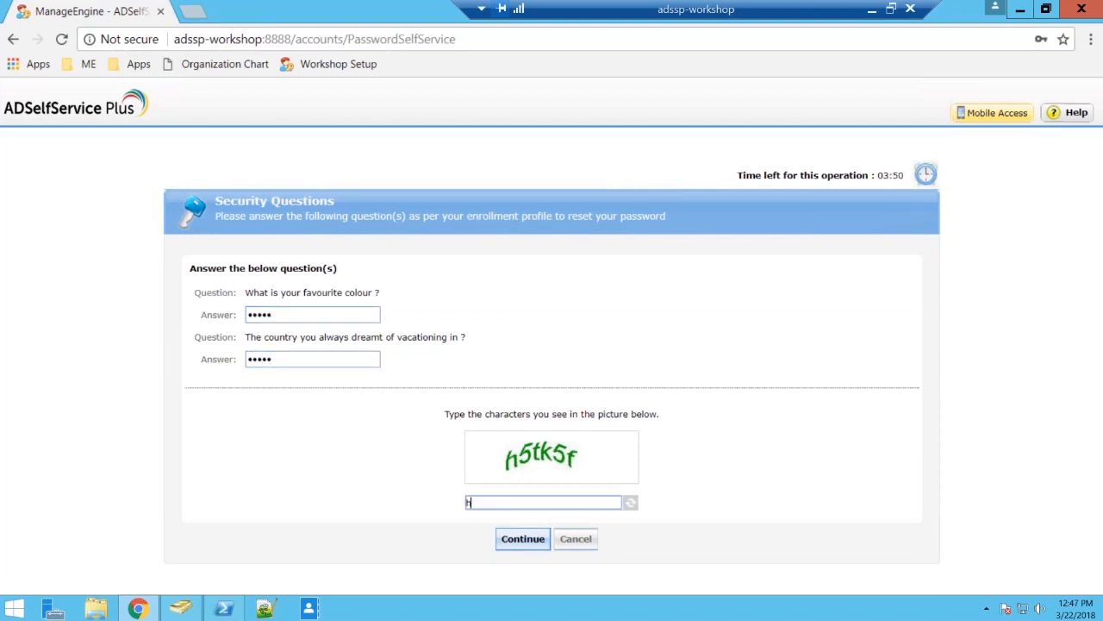
type("5tk5f")
key("Return")
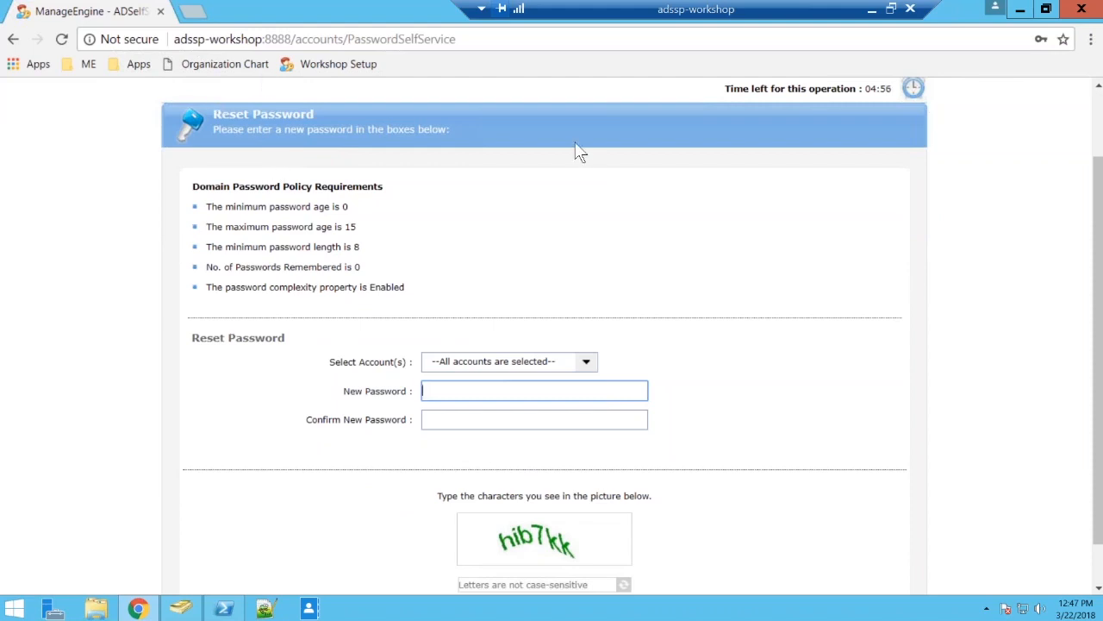
Review the linked accounts offered for the reset, and start entering a new password before clearing the New Password field.
left_click(586, 361)
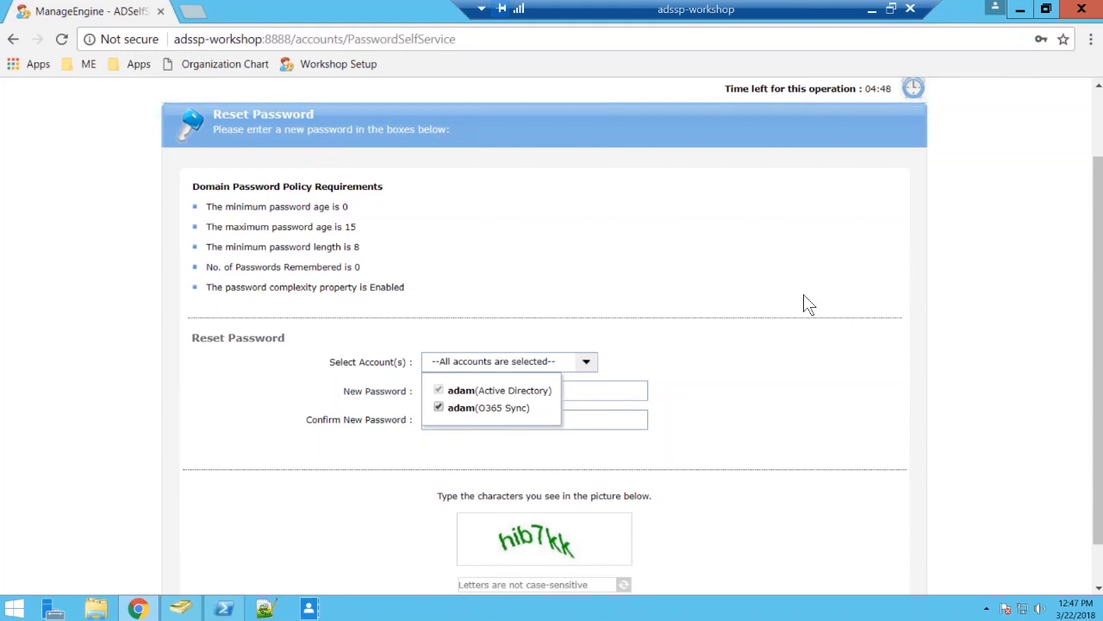
left_click(734, 320)
scroll(740, 329, "down", 1)
left_click(534, 341)
type("••••")
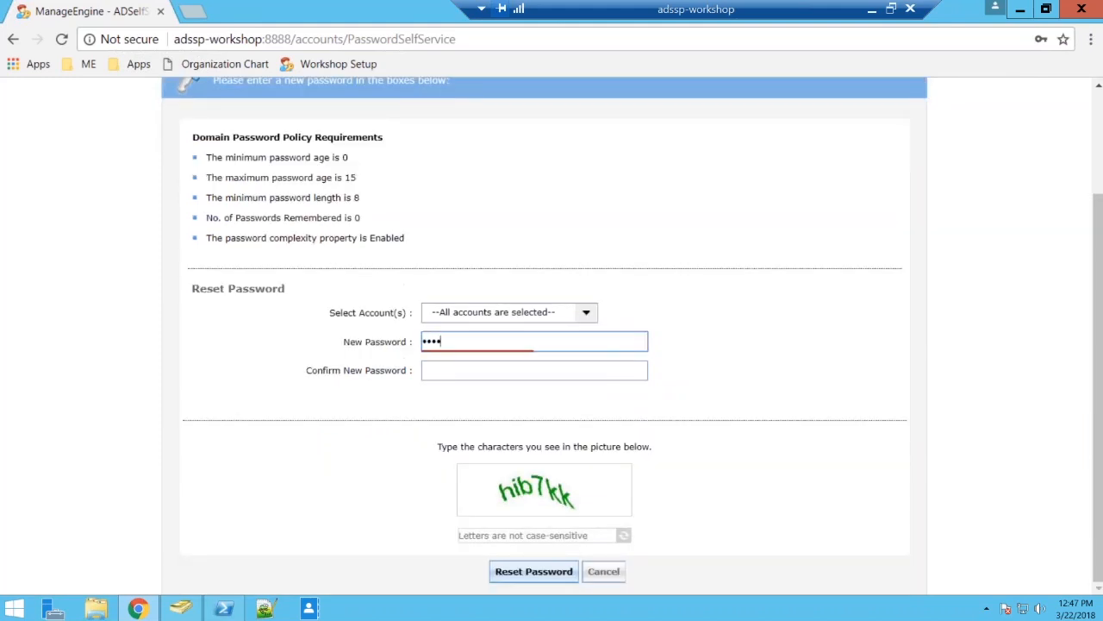
key("ctrl+a")
key("BackSpace")
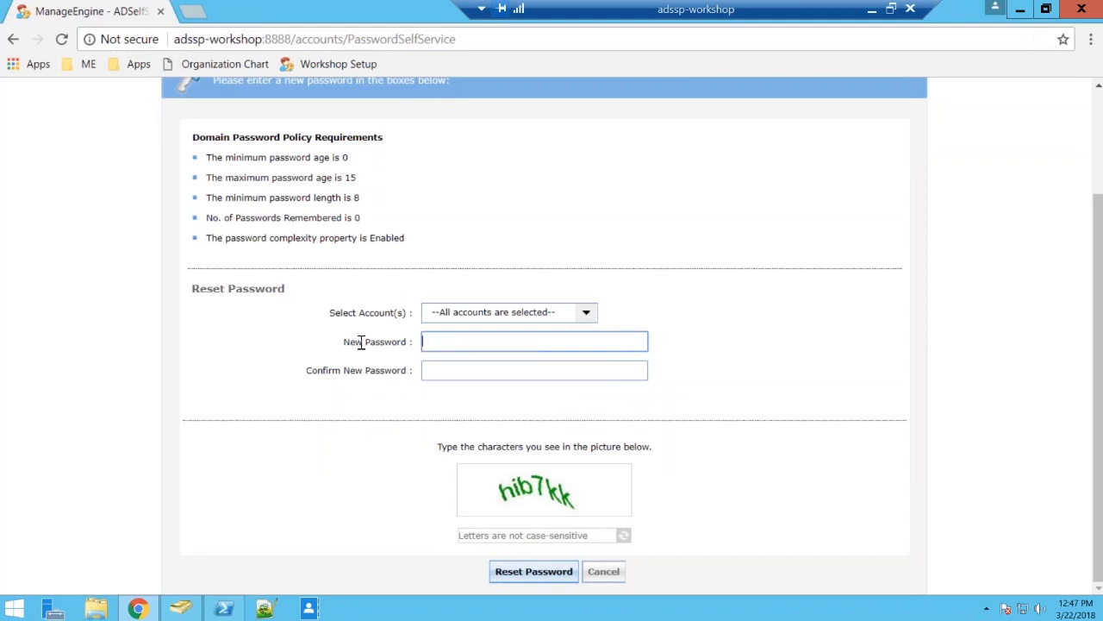
Deselect and reselect the O365 Sync account in the reset's account selection, and cancel the password reset.
left_click(508, 312)
left_click(439, 358)
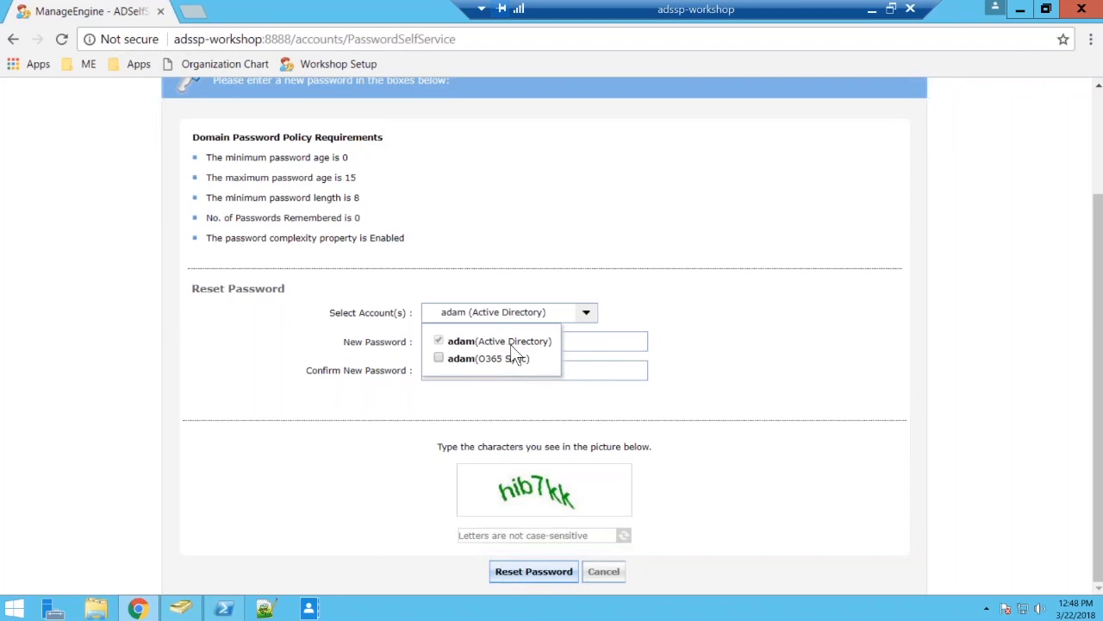
left_click(449, 361)
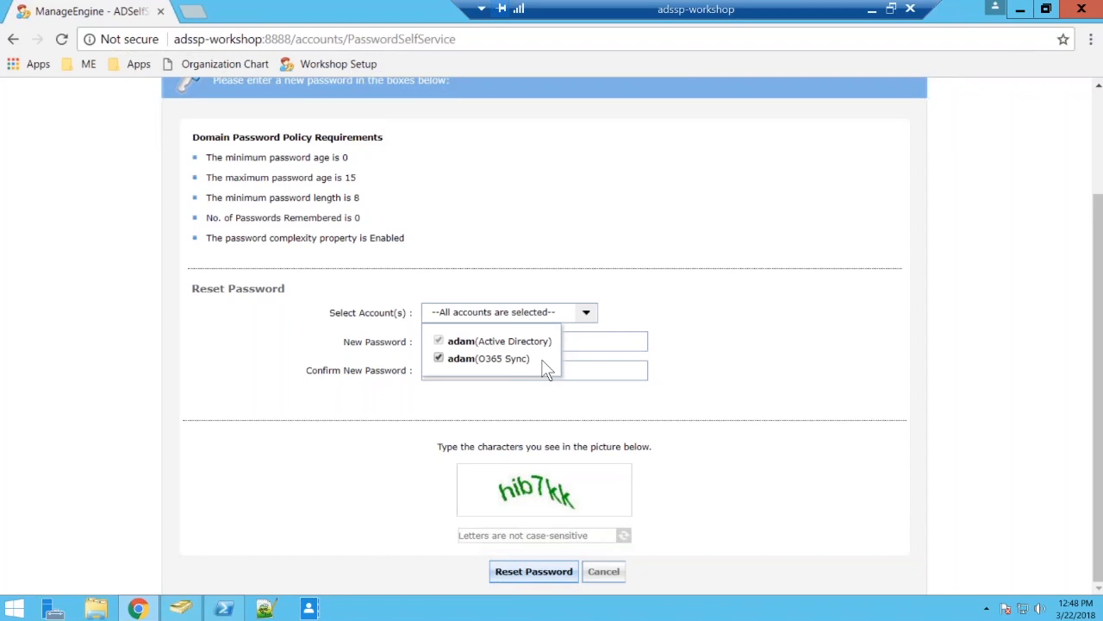
left_click(601, 573)
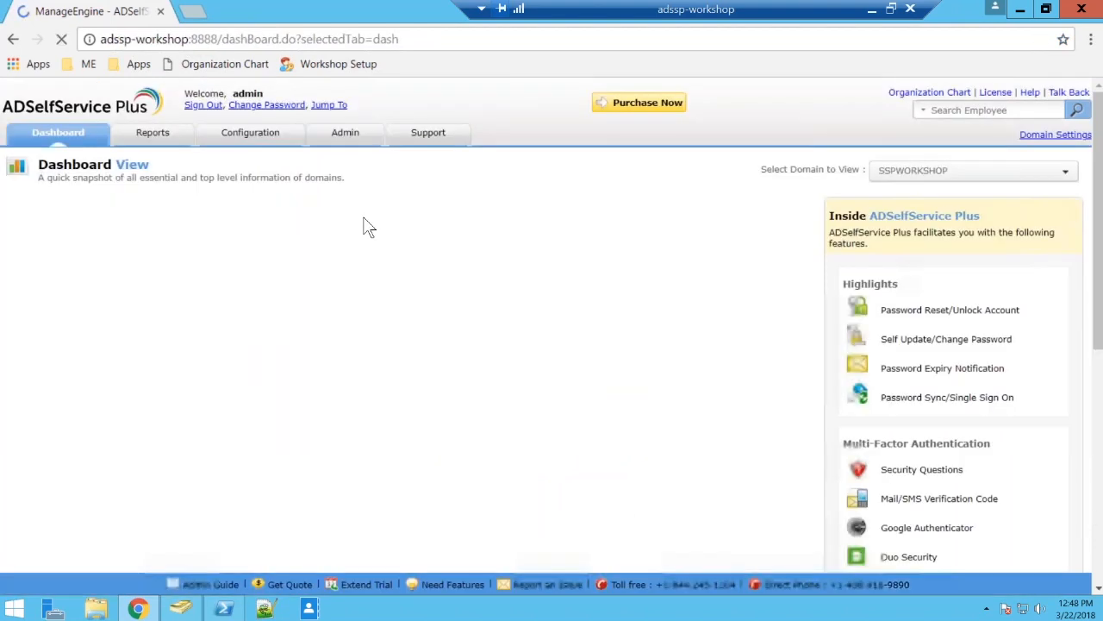
As admin, open the Password Sync options in the advanced settings of the HR self-service policy.
left_click(252, 133)
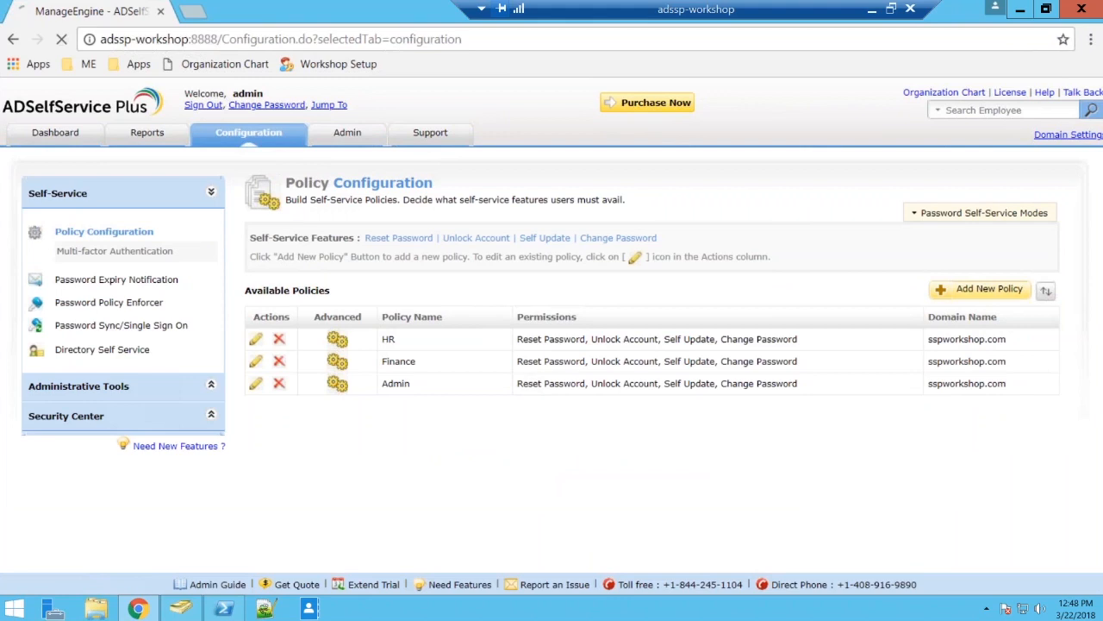
left_click(122, 326)
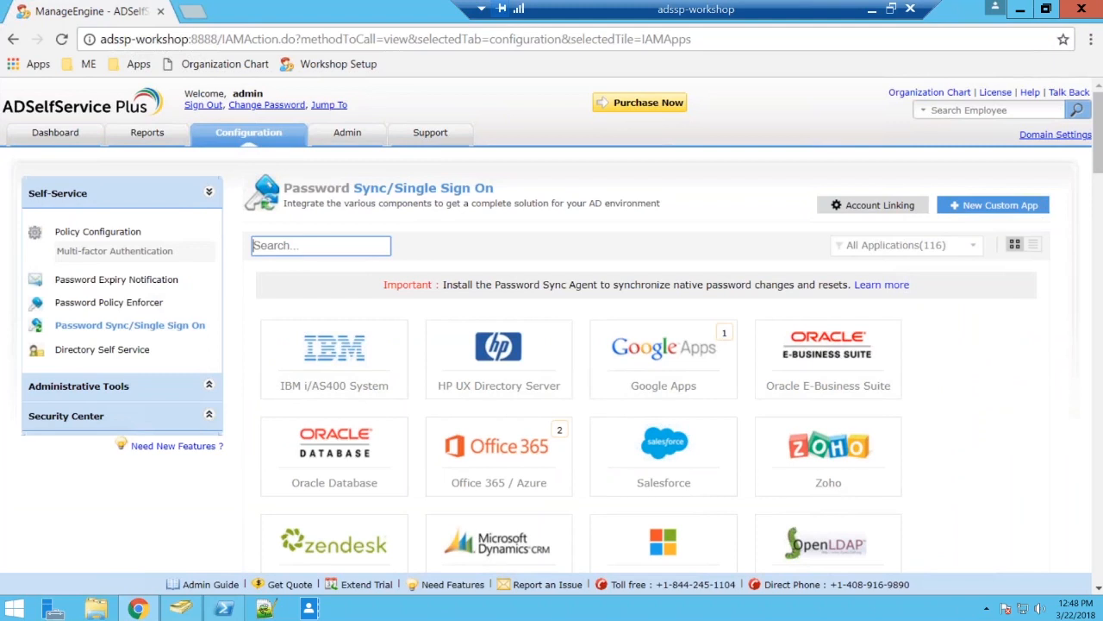
left_click(134, 234)
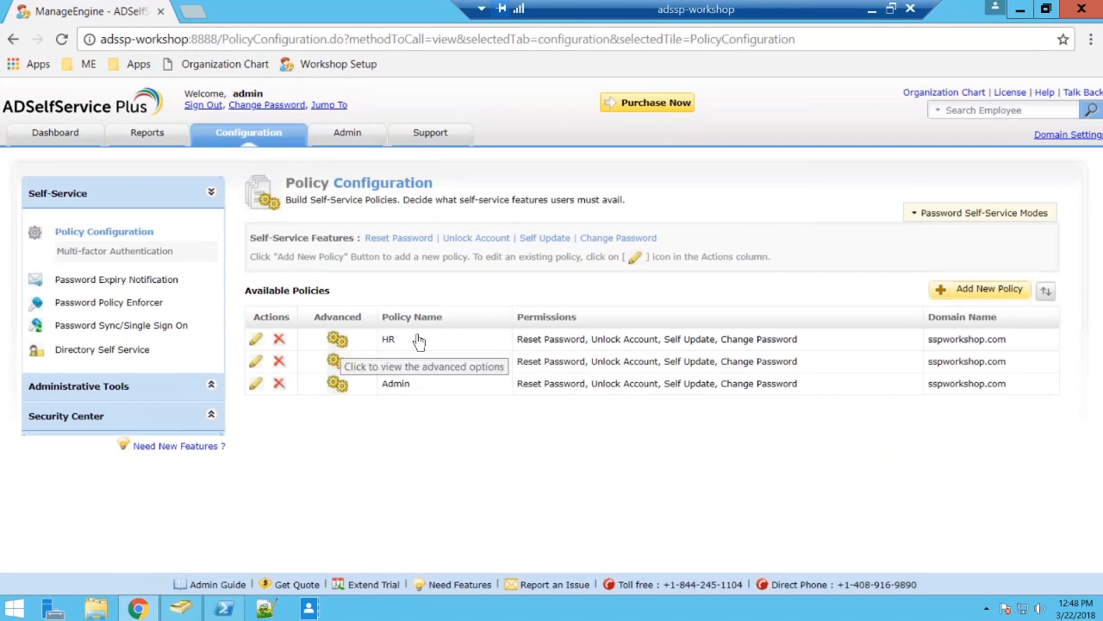
left_click(338, 341)
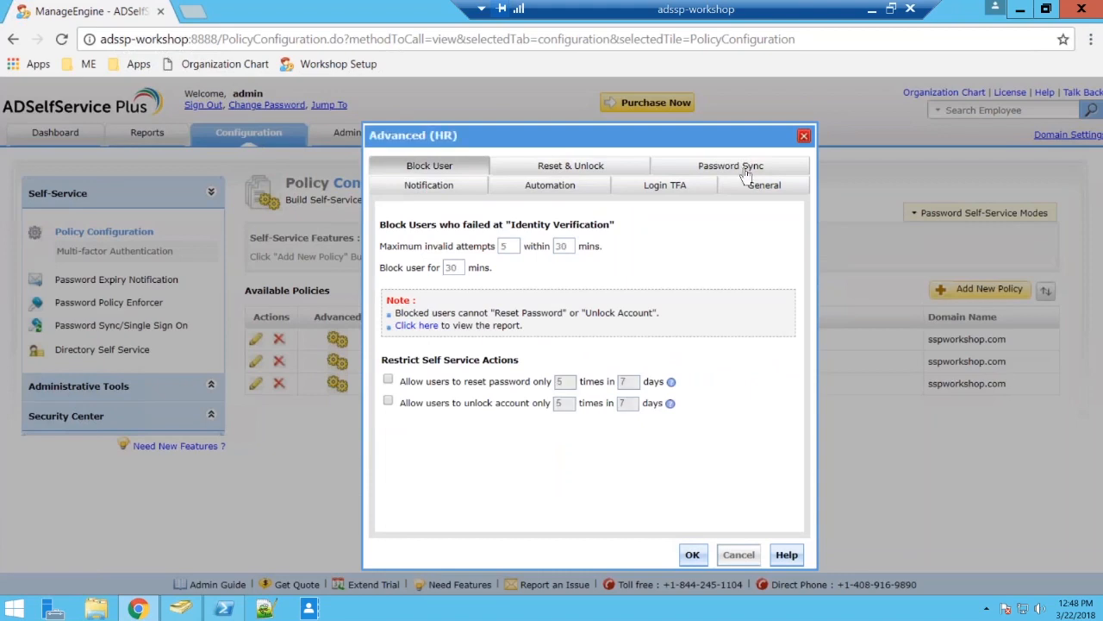
left_click(718, 170)
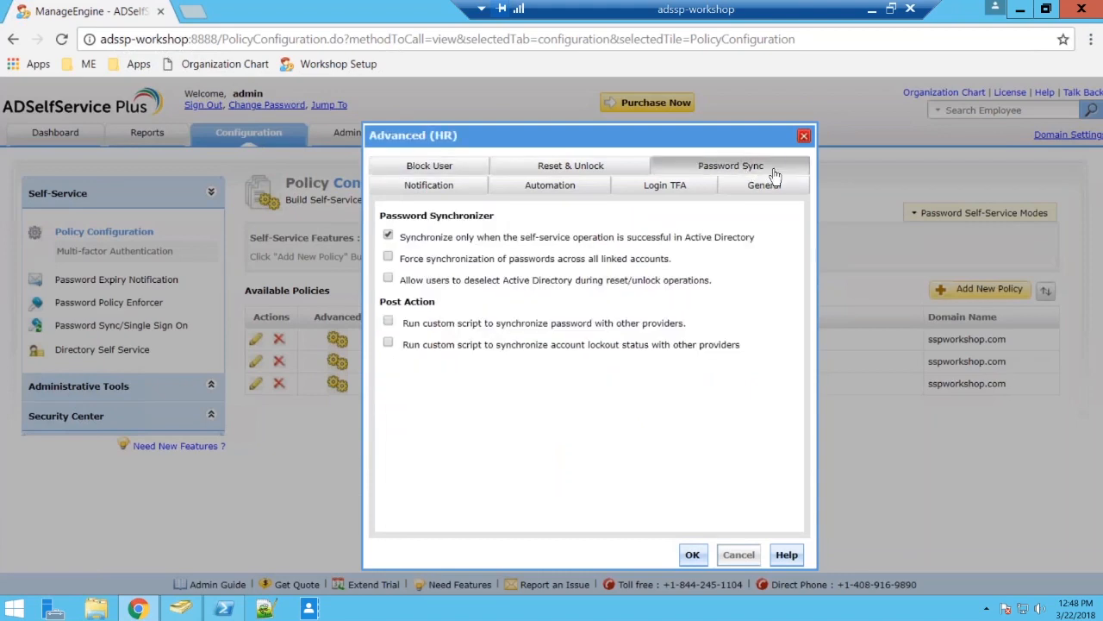
Allow users to deselect Active Directory during reset/unlock operations, leave forced synchronization off, and save the HR policy's advanced settings.
left_click(389, 282)
left_click(403, 258)
left_click(388, 257)
left_click(387, 279)
left_click(686, 554)
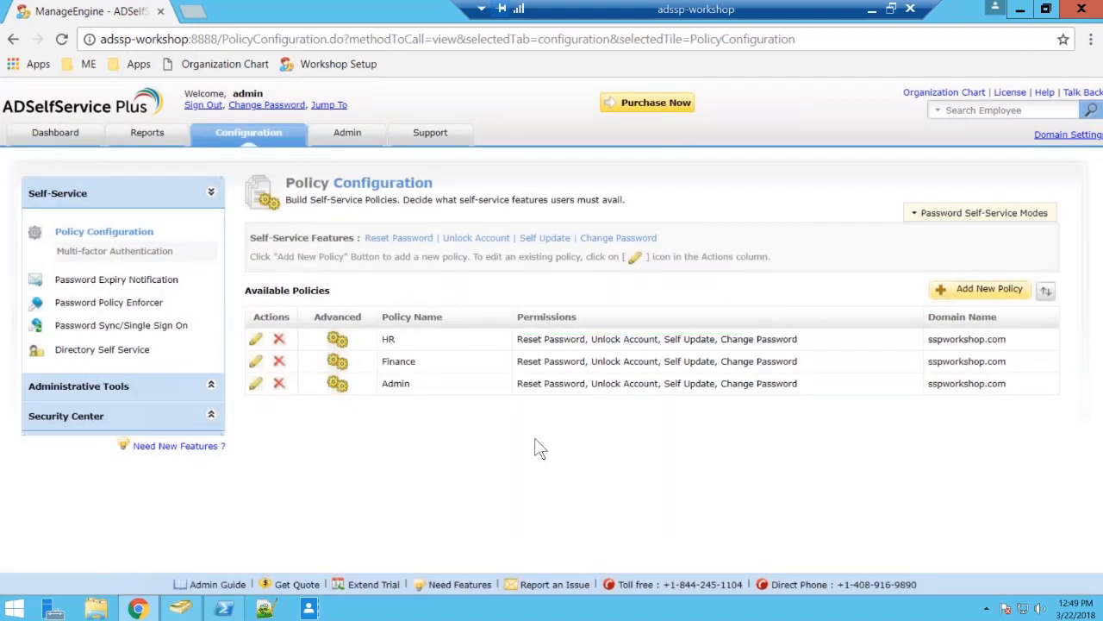
Open ADSelfService Plus in a new incognito window and start a forgotten-password reset.
key("ctrl+shift+n")
left_click(33, 64)
left_click(57, 86)
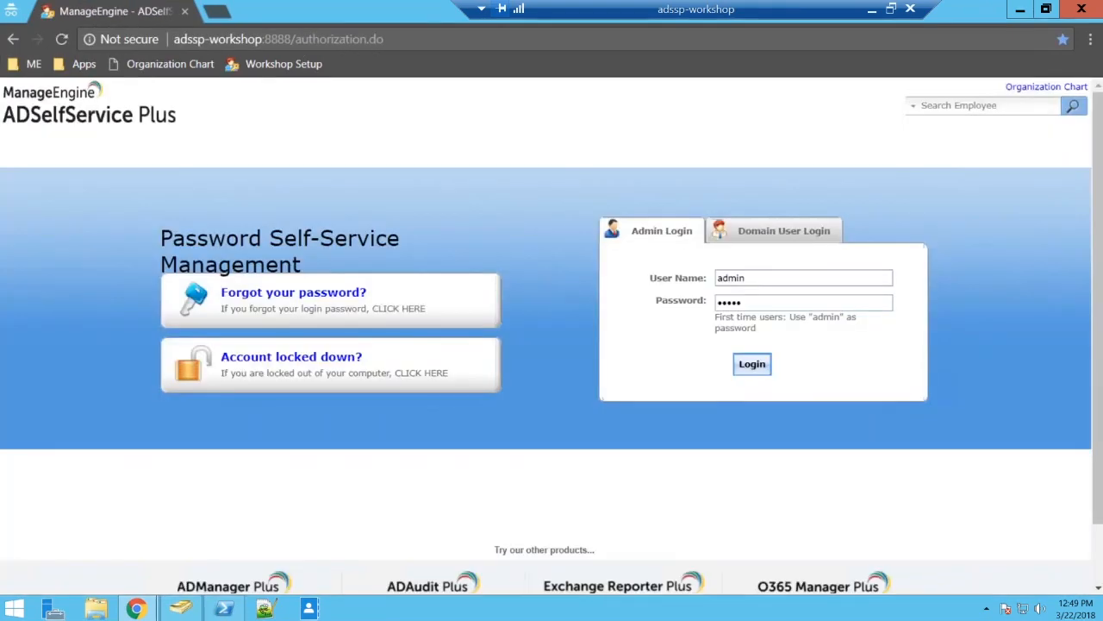
left_click(339, 293)
Submit the domain user name with the SSPWORKSHOP domain and the captcha characters for the password reset.
type("ad")
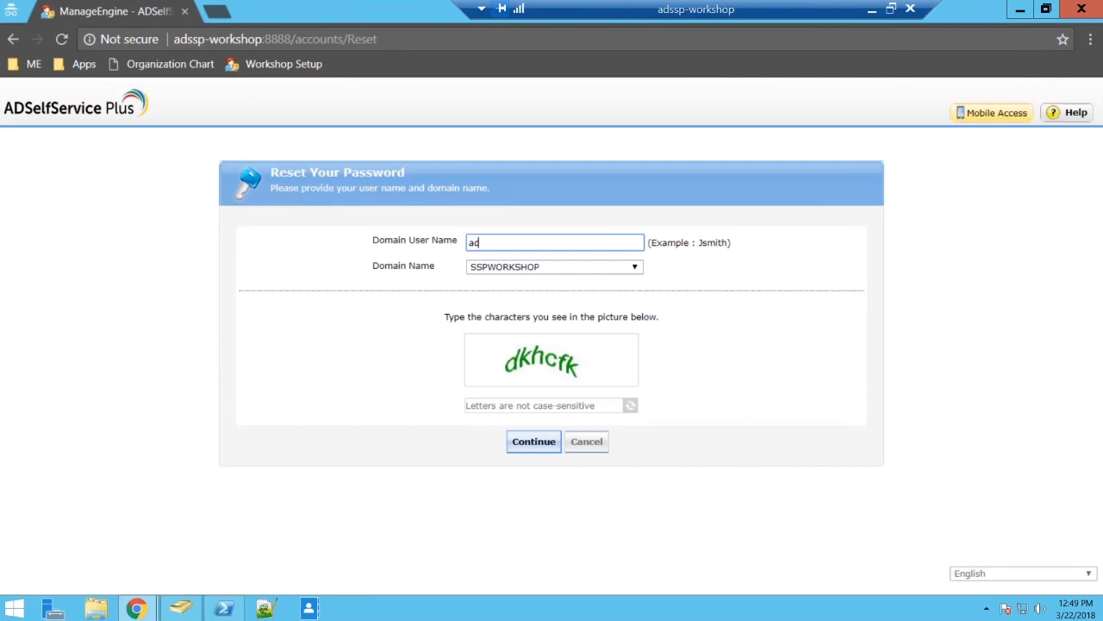
type("am")
key("Tab")
Try to pass identity verification with answers to both security questions and the captcha characters.
key("Tab")
type("d")
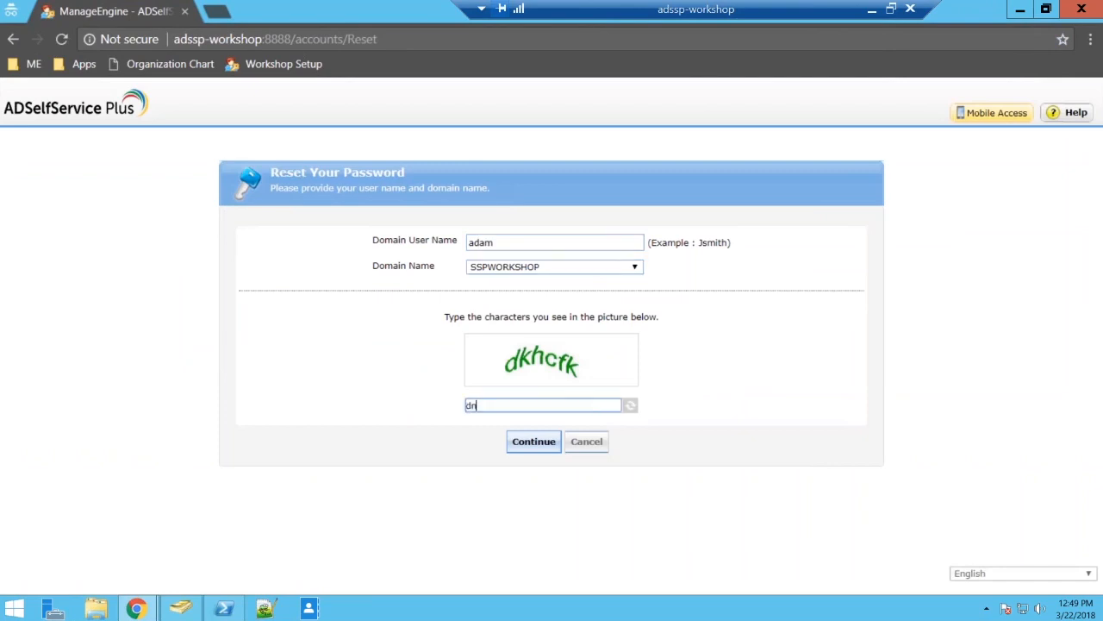
type("khcfk")
key("Return")
type("•••••")
key("Tab")
type("•••••")
key("Tab")
type("ifmkob")
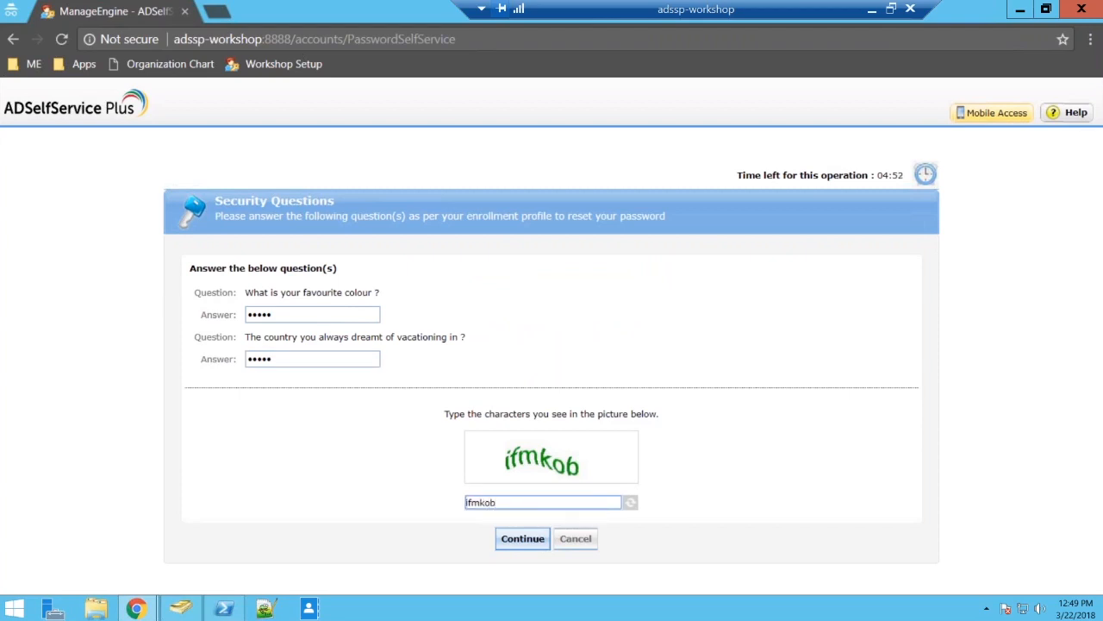
key("Return")
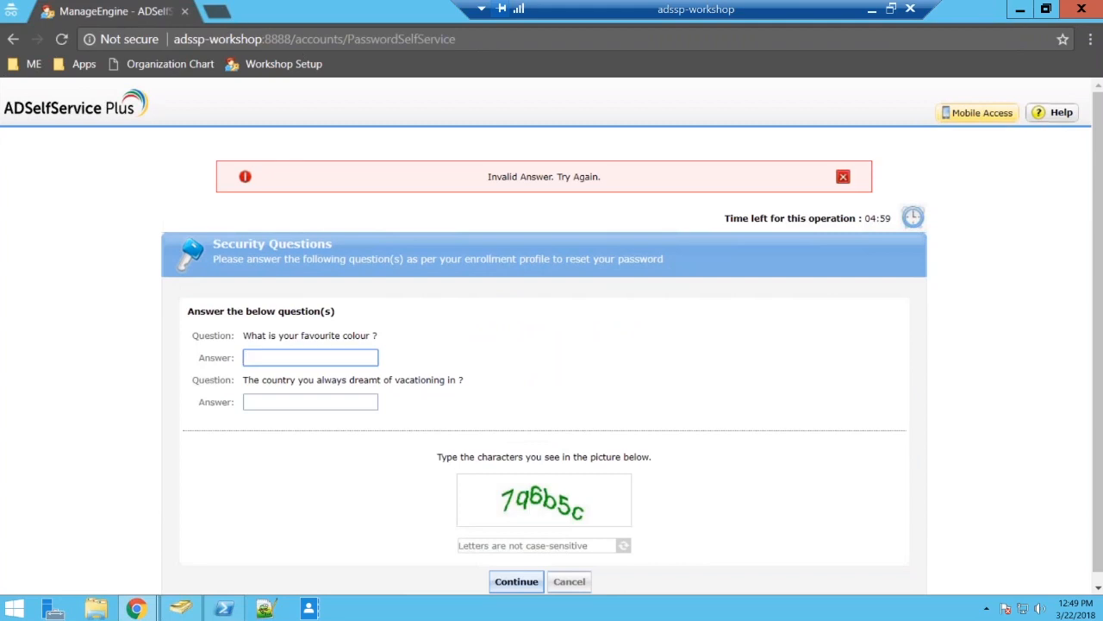
Re-enter the answers to both security questions with the new captcha characters and continue to the password reset.
type("blue")
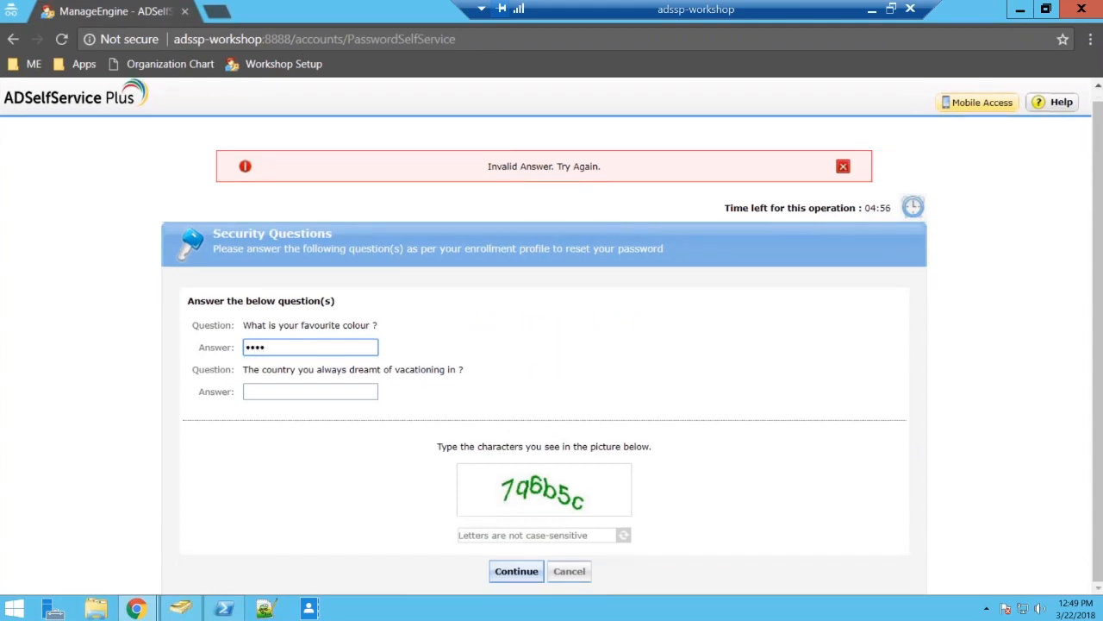
key("BackSpace")
key("BackSpace")
key("BackSpace")
key("BackSpace")
type("•••••")
key("Tab")
type("•••••")
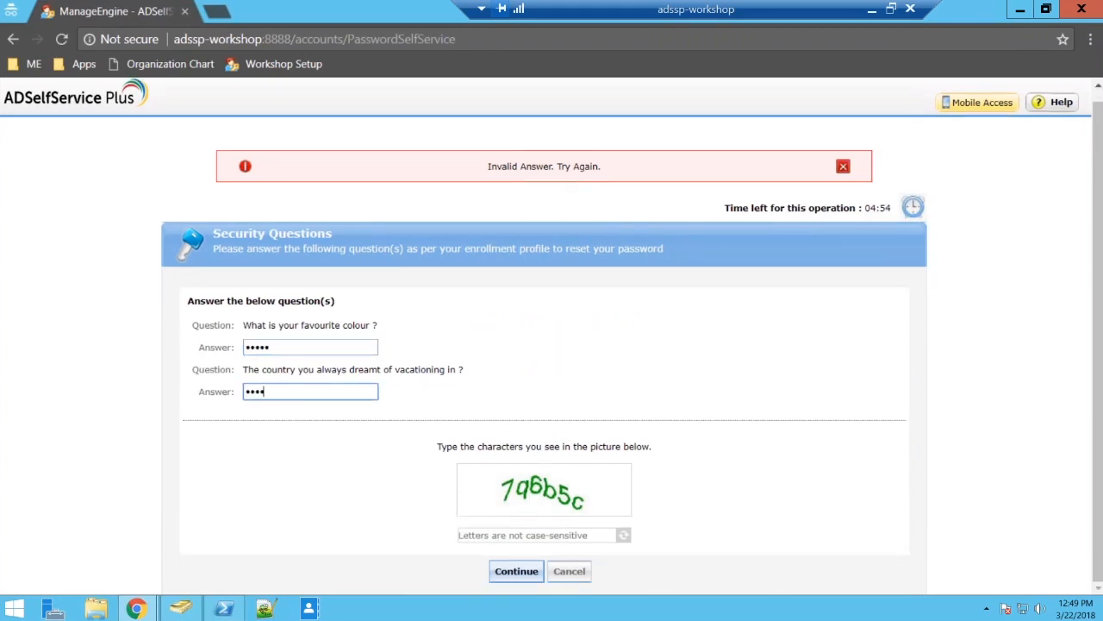
key("Tab")
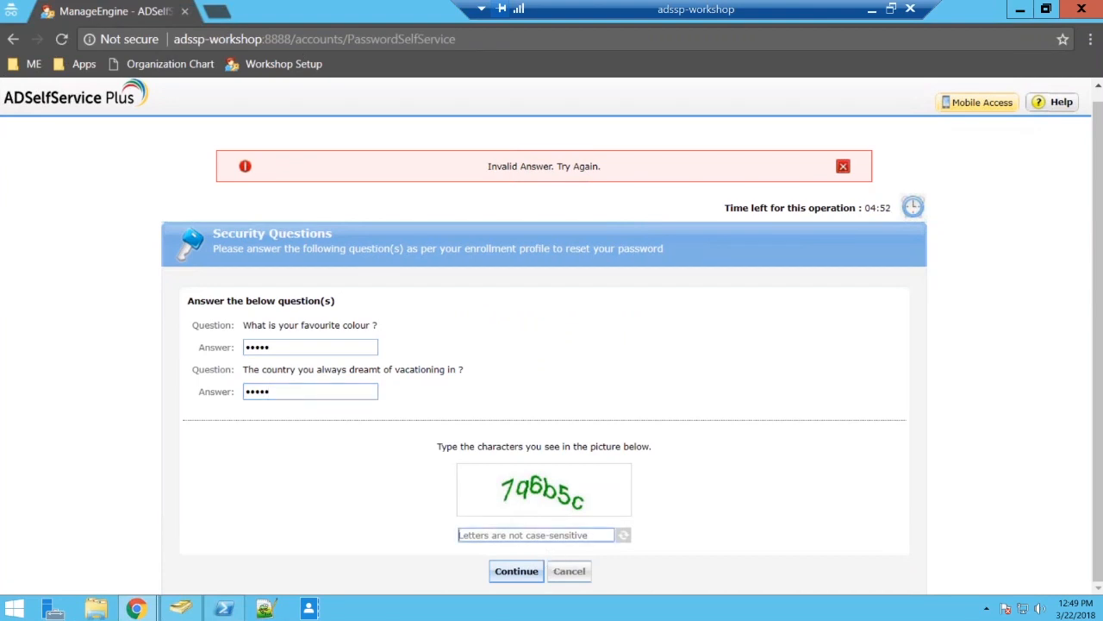
type("7")
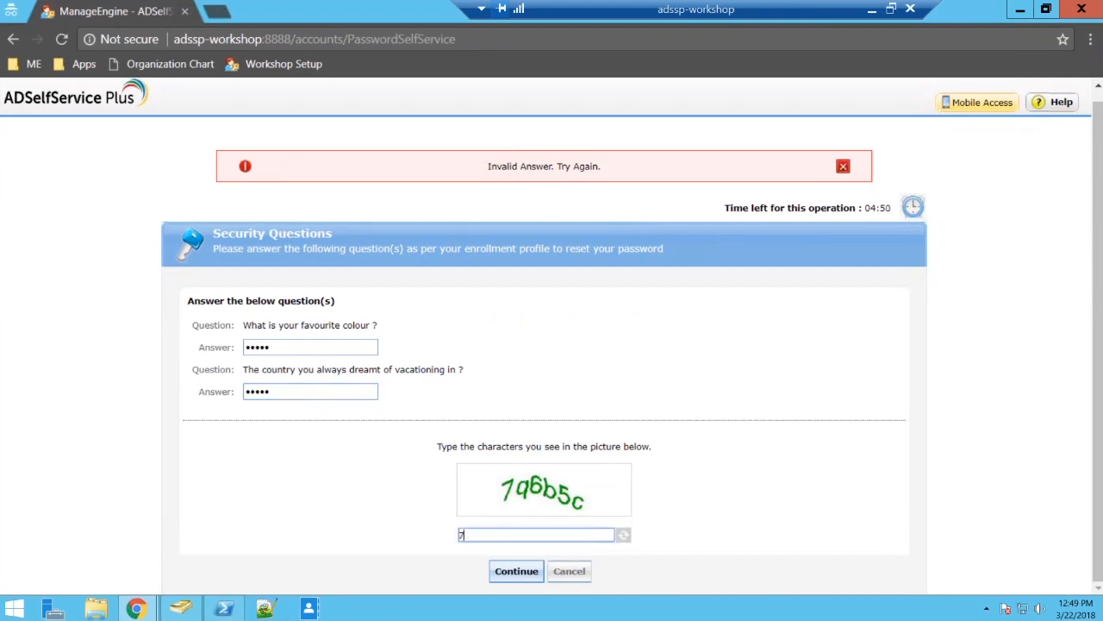
type("q6b5c")
key("Return")
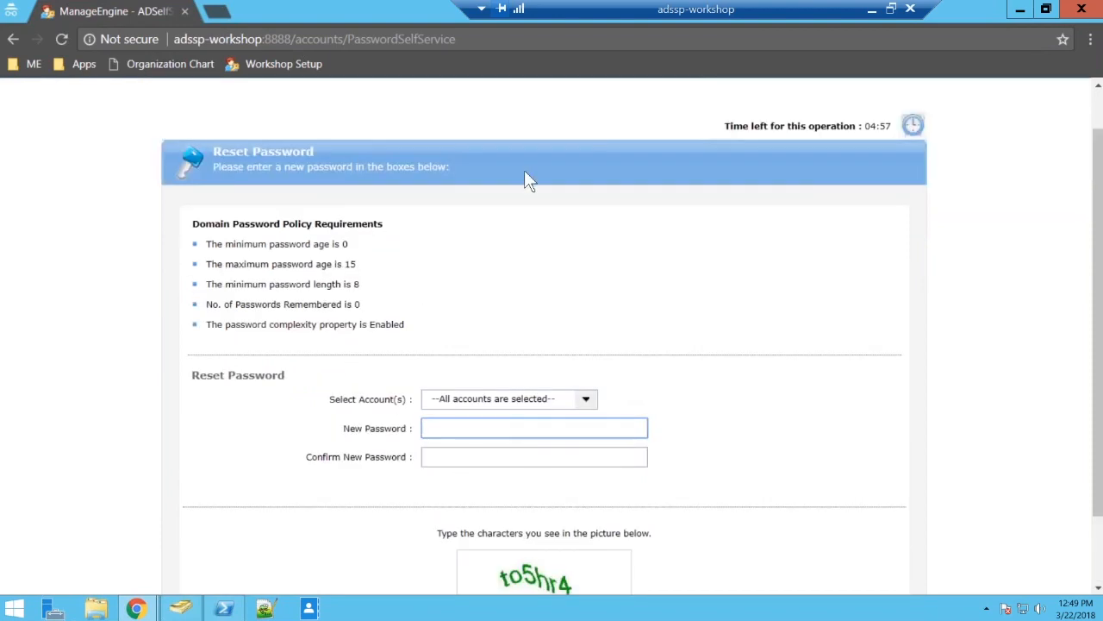
Deselect the Active Directory account in the reset's account selection, keeping only the O365 Sync account.
left_click(586, 399)
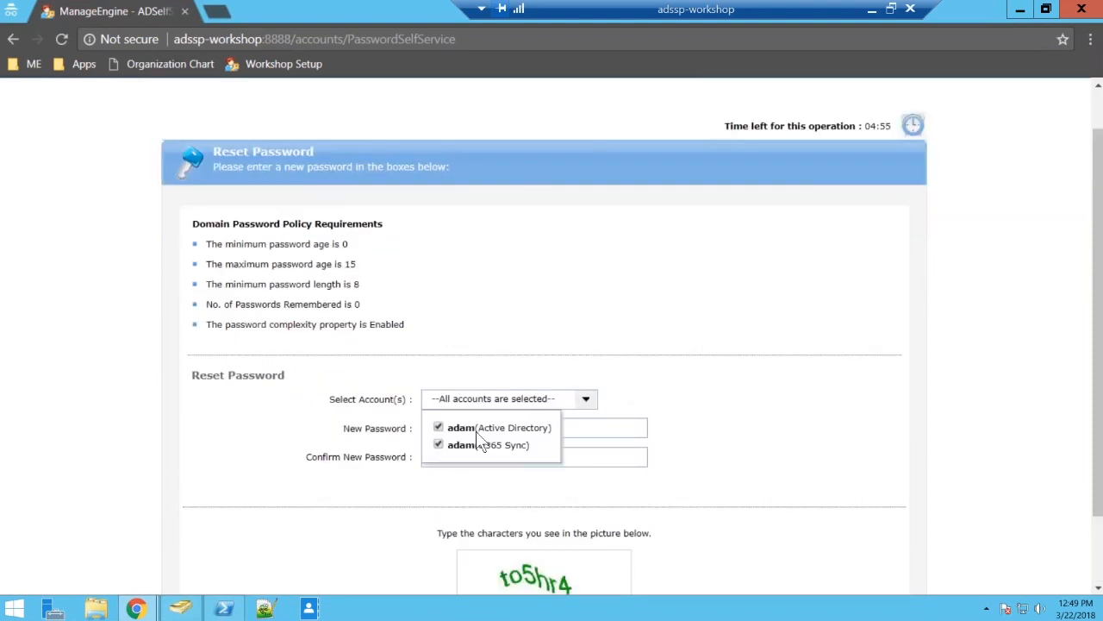
left_click(439, 428)
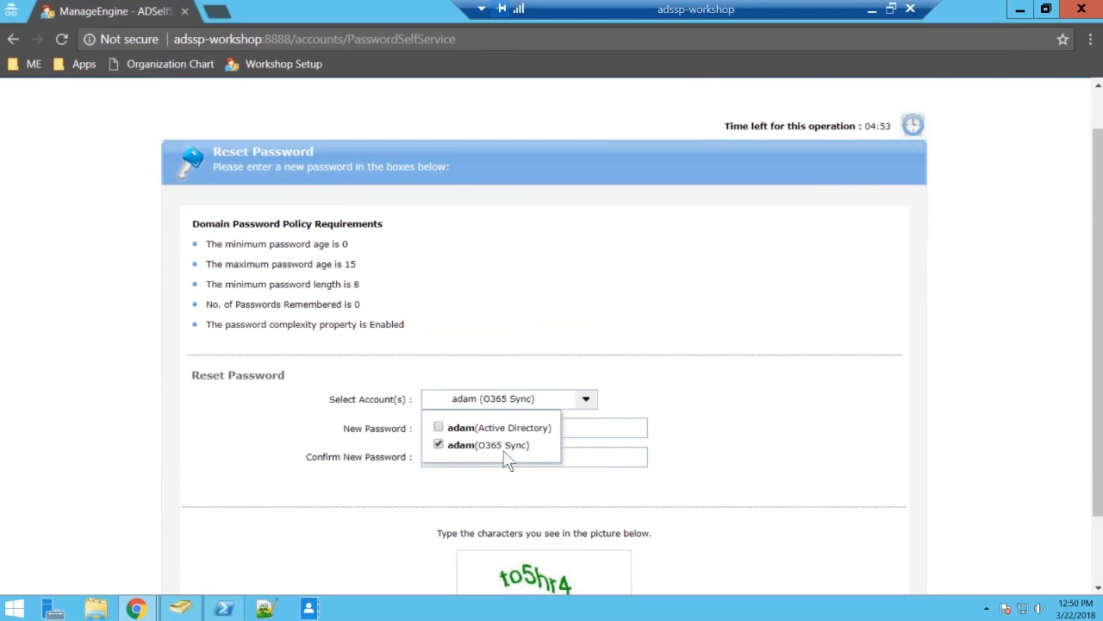
left_click(711, 355)
Enter a new password for the O365 Sync account and repeat it in the Confirm New Password field.
left_click(520, 431)
type("••••••")
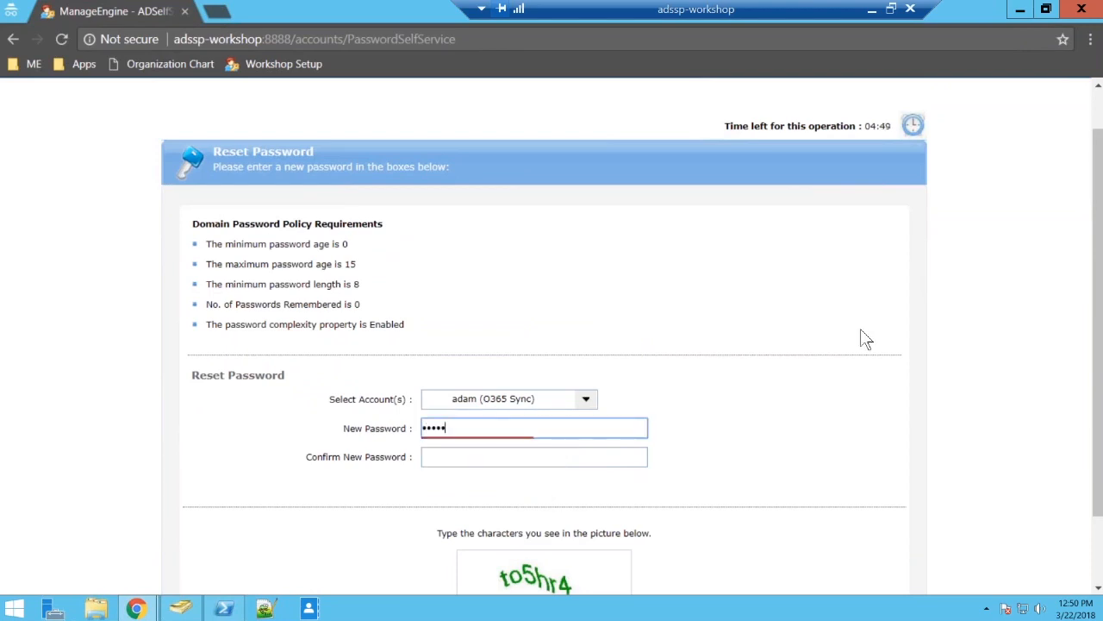
key("BackSpace")
key("BackSpace")
key("BackSpace")
key("BackSpace")
key("BackSpace")
key("BackSpace")
type("•••••••••")
key("Tab")
type("•••••••••")
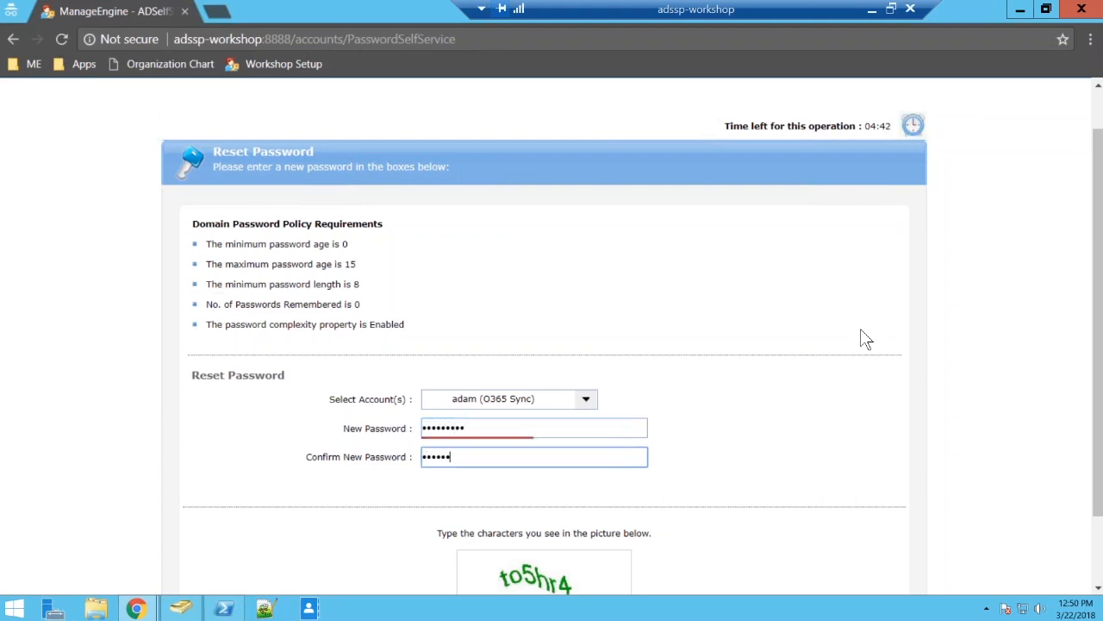
Enter the captcha characters and submit the password reset for the O365 Sync account.
scroll(866, 337, "down", 1)
key("Tab")
type("to5")
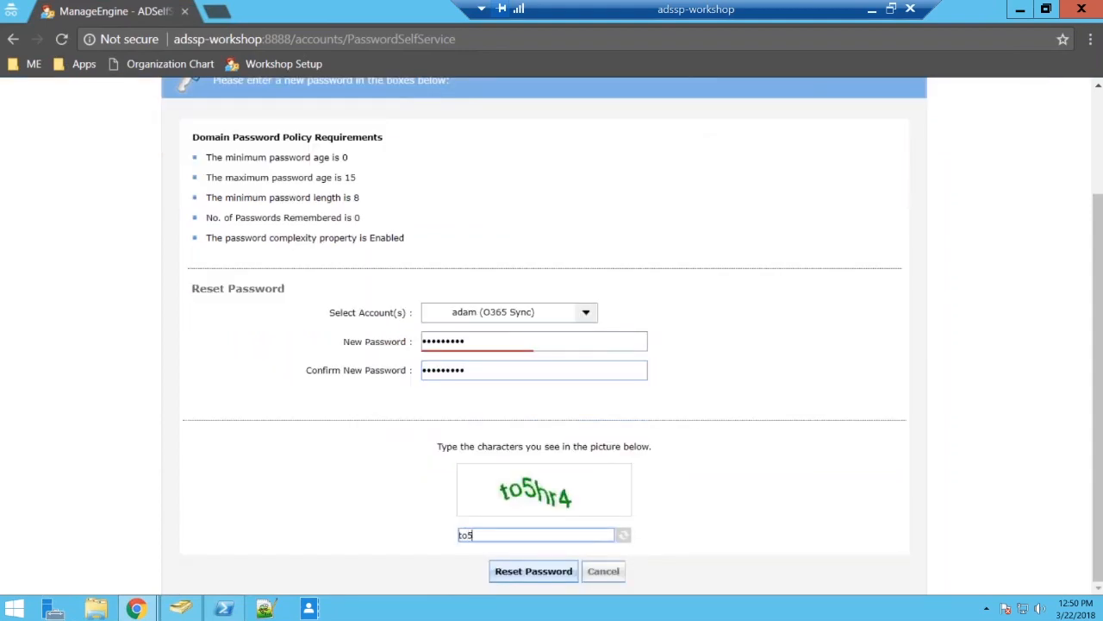
type("hr4")
left_click(529, 579)
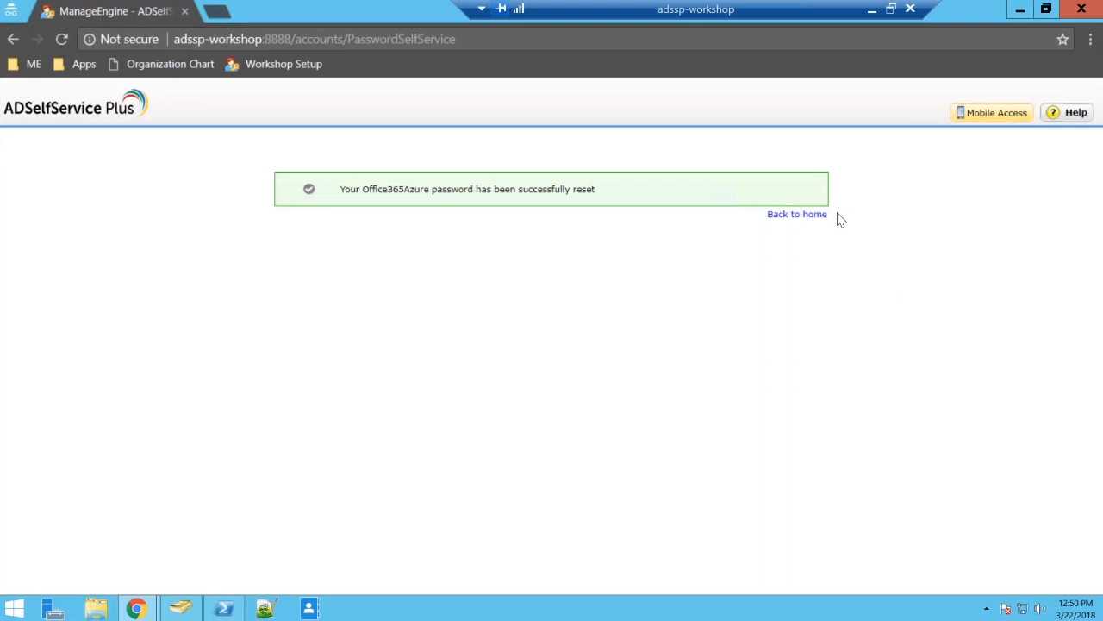
Return to the self-service home page and view the Password Policy Enforcer and Password Sync/Single Sign On settings in the admin configuration.
left_click(801, 215)
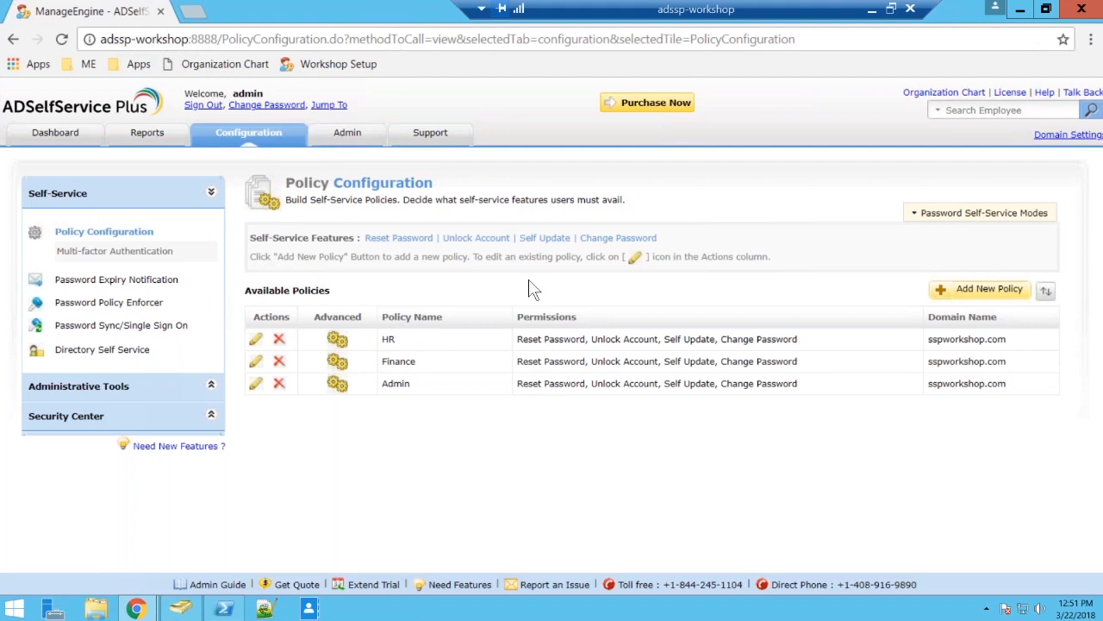
left_click(155, 301)
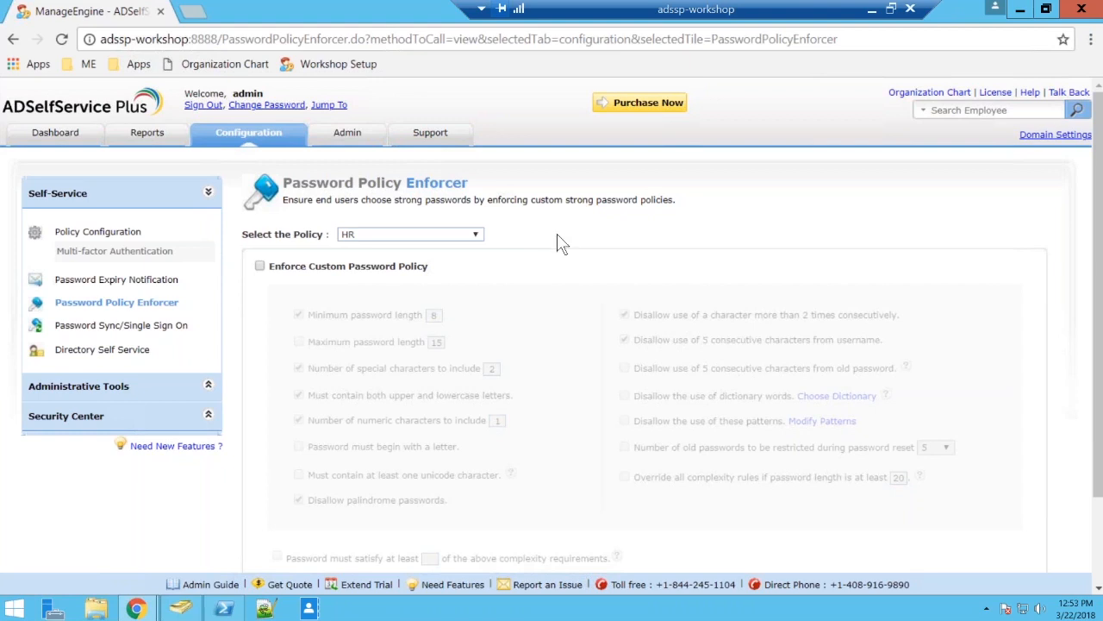
left_click(107, 324)
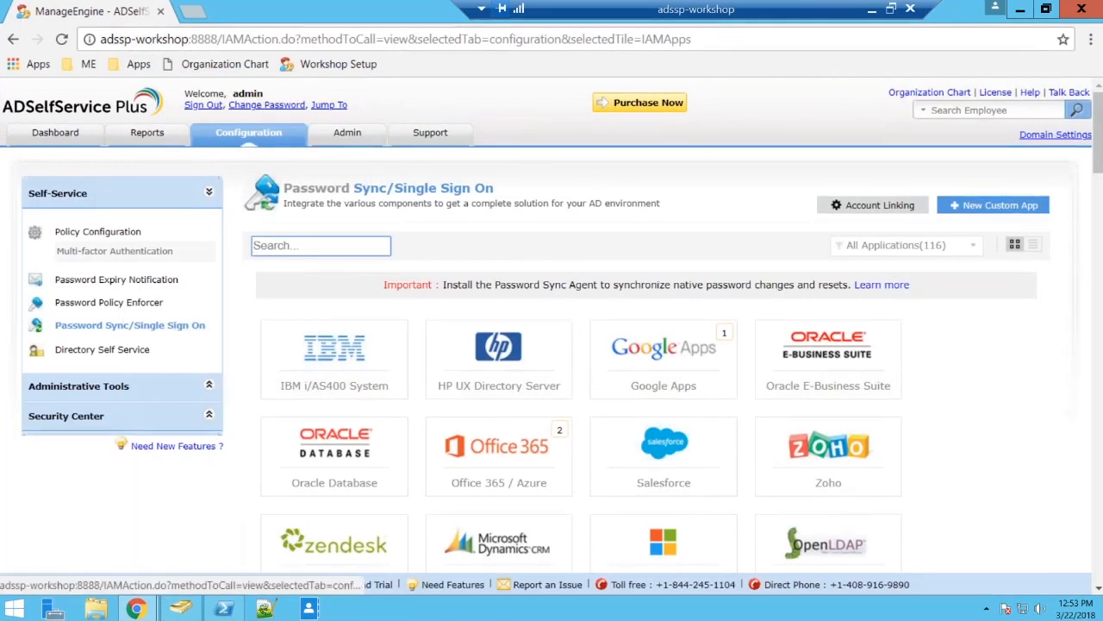
left_click(986, 340)
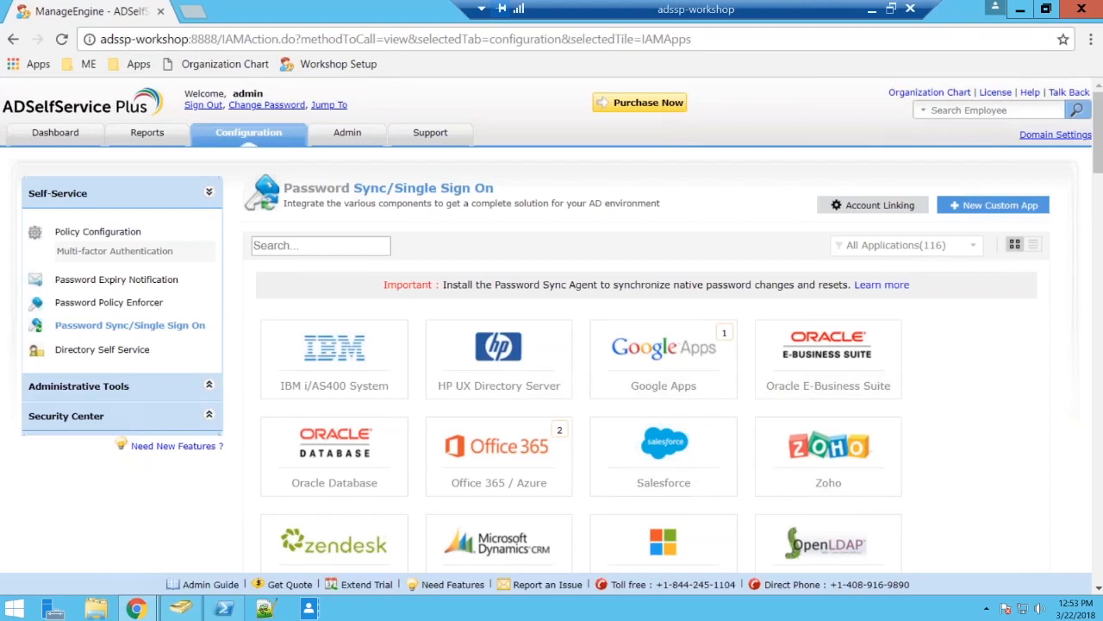
Open the User Attempts Audit Report and look through its entries and filter options.
left_click(872, 14)
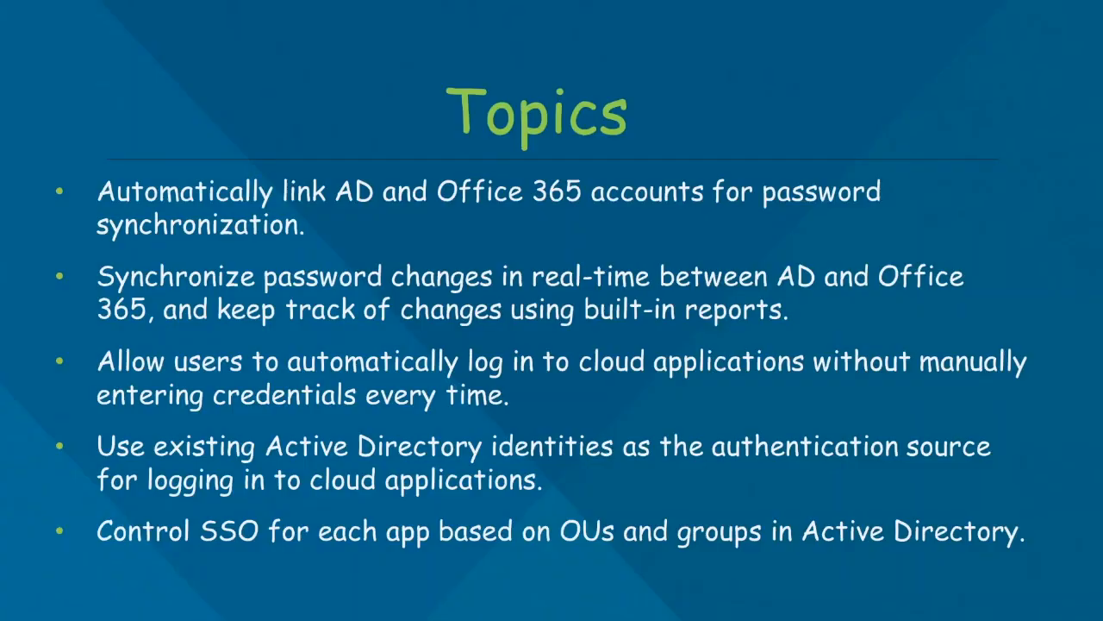
key("alt+Tab")
left_click(148, 134)
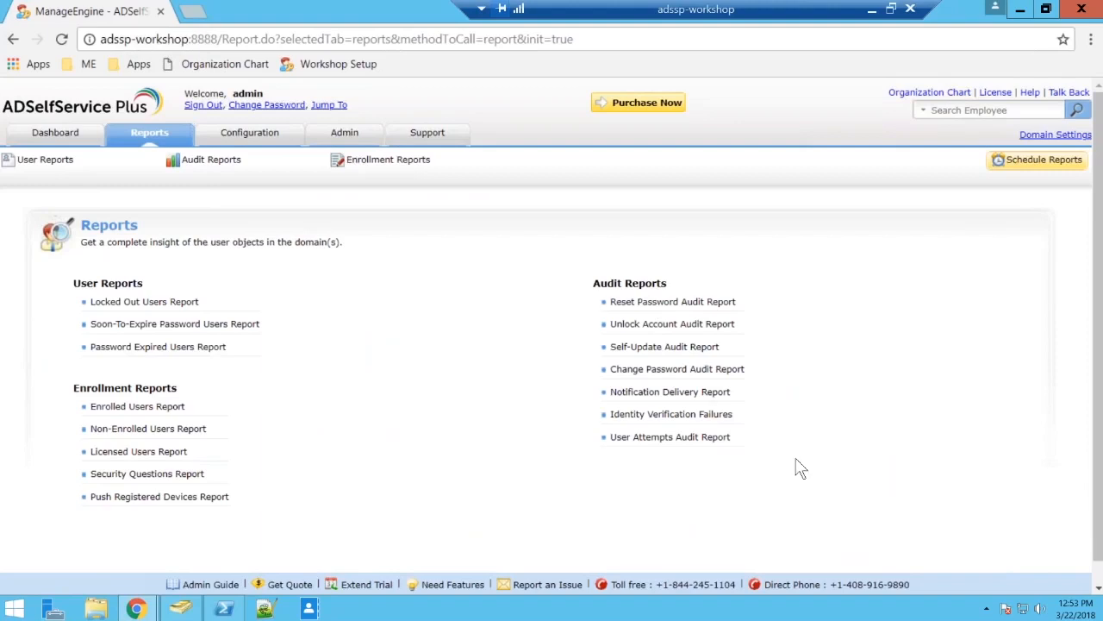
left_click(657, 440)
scroll(657, 423, "down", 1)
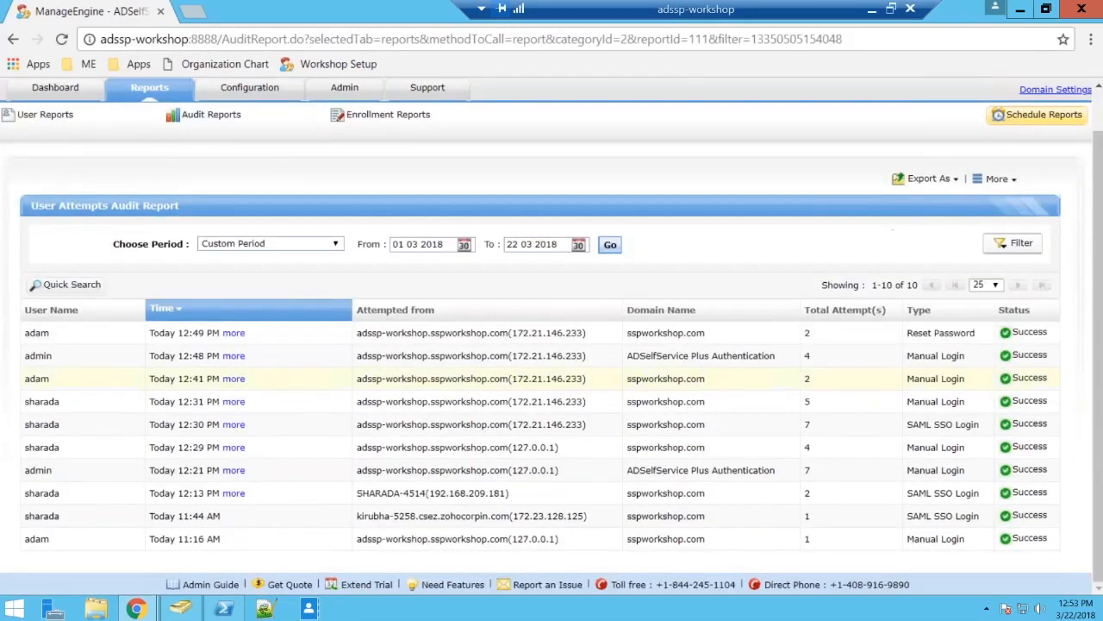
left_click(1005, 249)
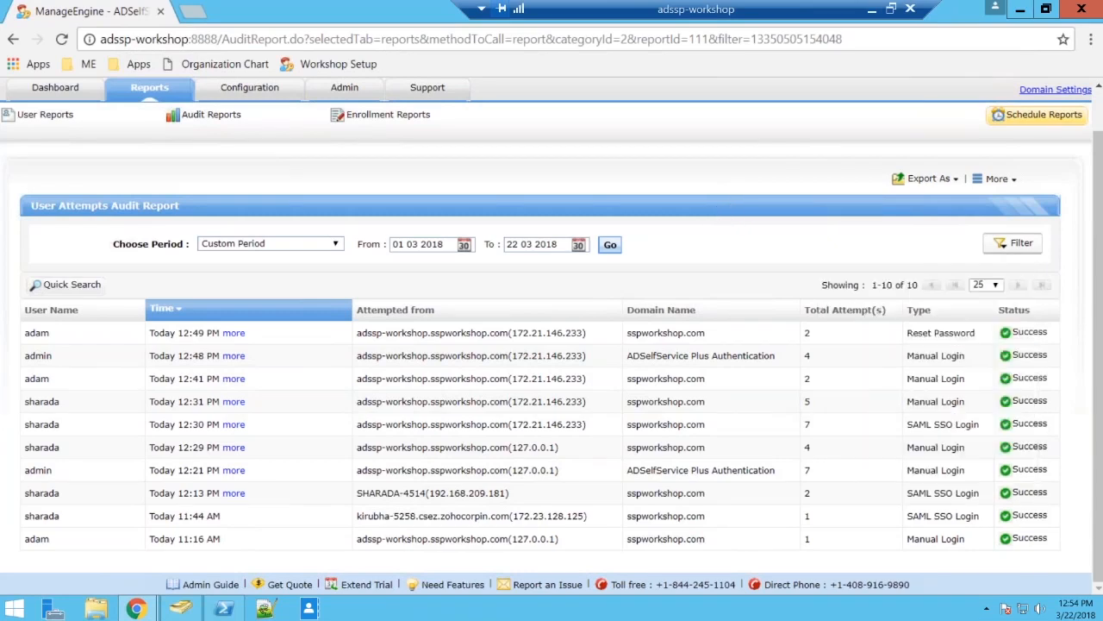
Open the Reset Password Audit Report and filter it to Automatic resets, leaving Self Served resets out.
mouse_move(220, 118)
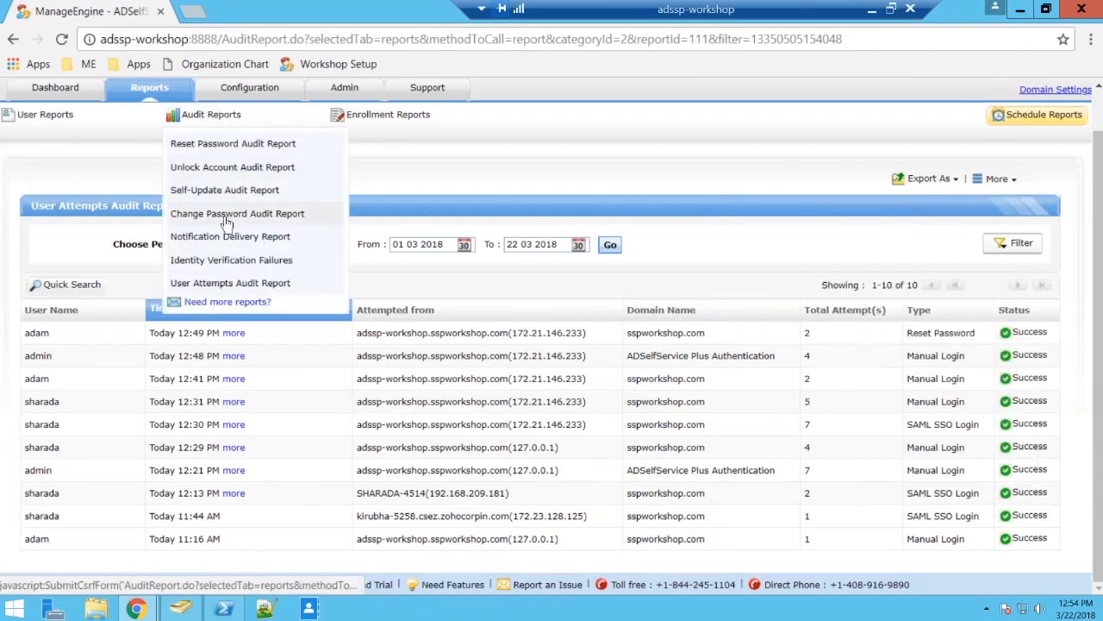
left_click(249, 151)
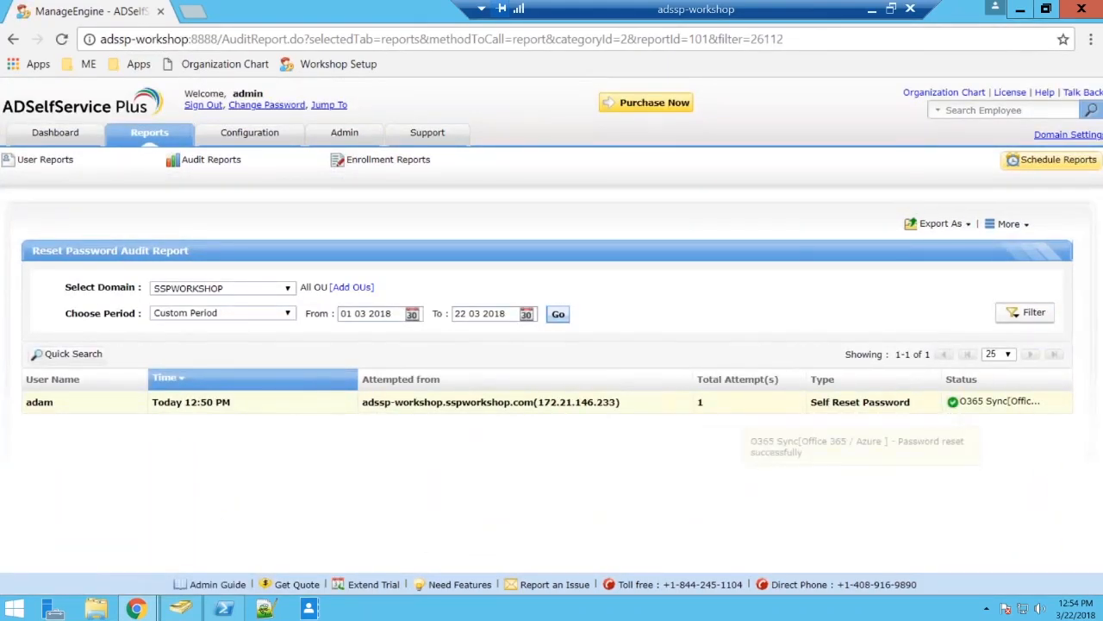
left_click(1024, 313)
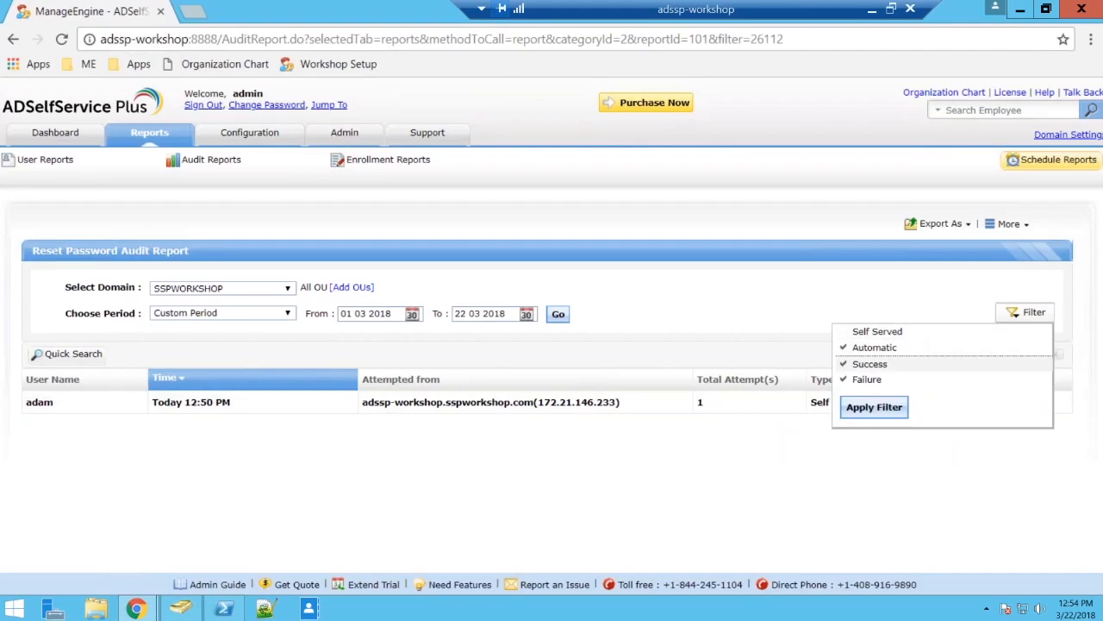
left_click(874, 407)
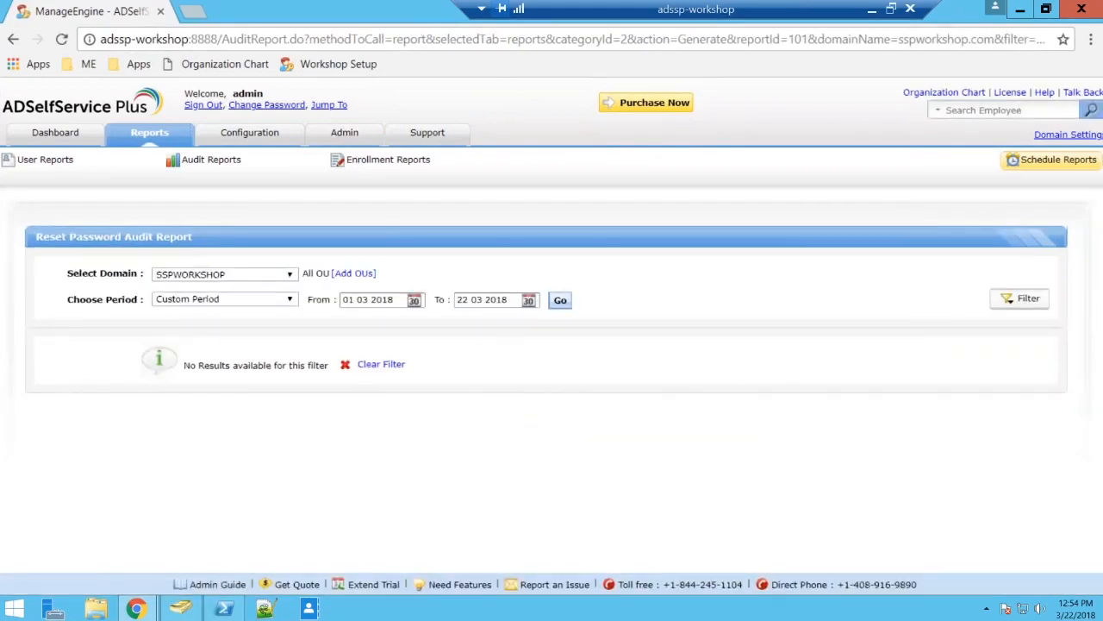
Change the Reset Password Audit Report's filter to Self Served resets only, keeping Success and Failure included.
left_click(1021, 298)
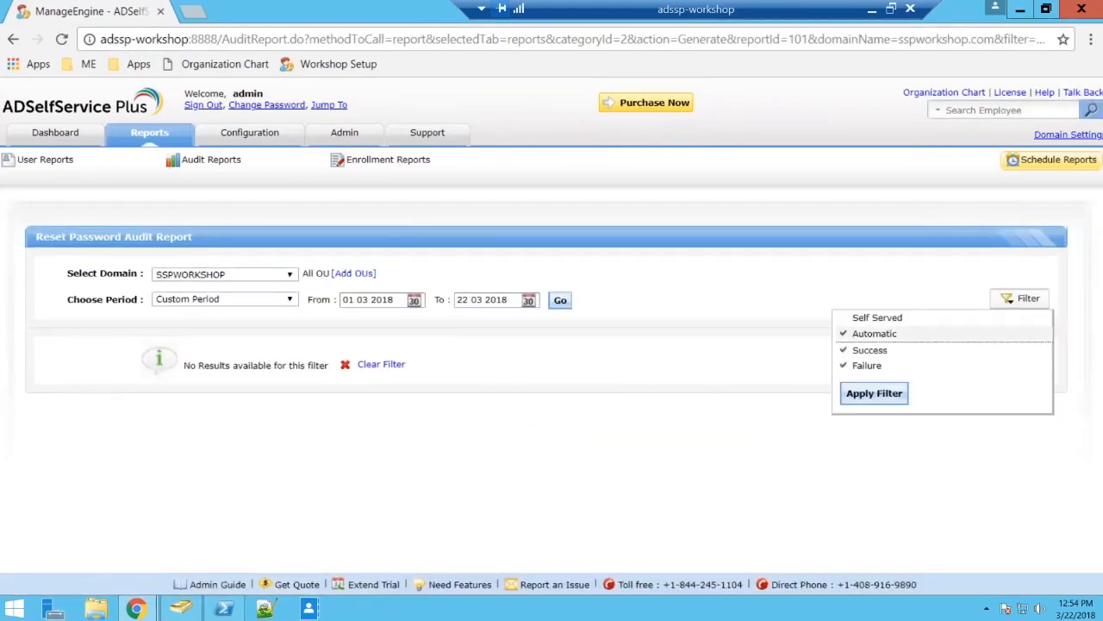
left_click(892, 334)
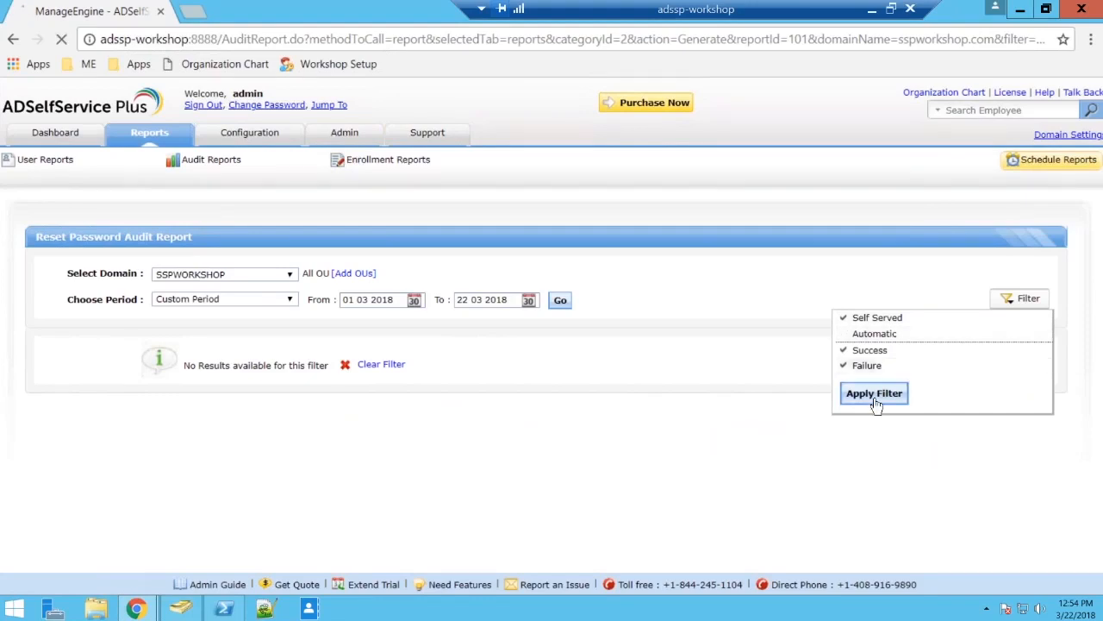
left_click(874, 393)
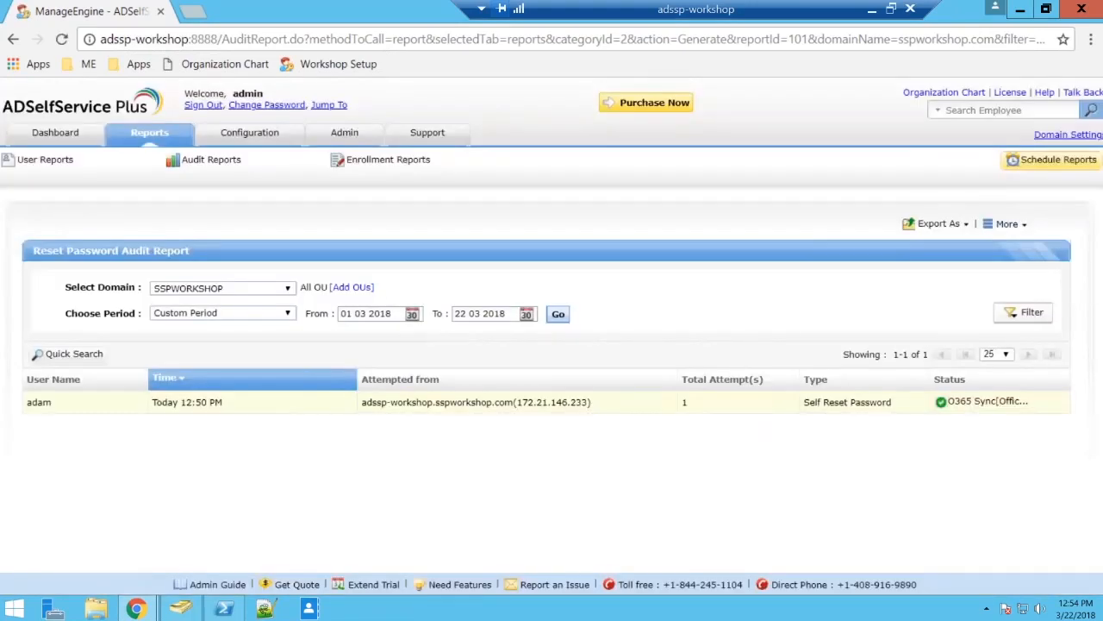
Open the Change Password Audit Report and filter it to Failure entries only.
mouse_move(231, 164)
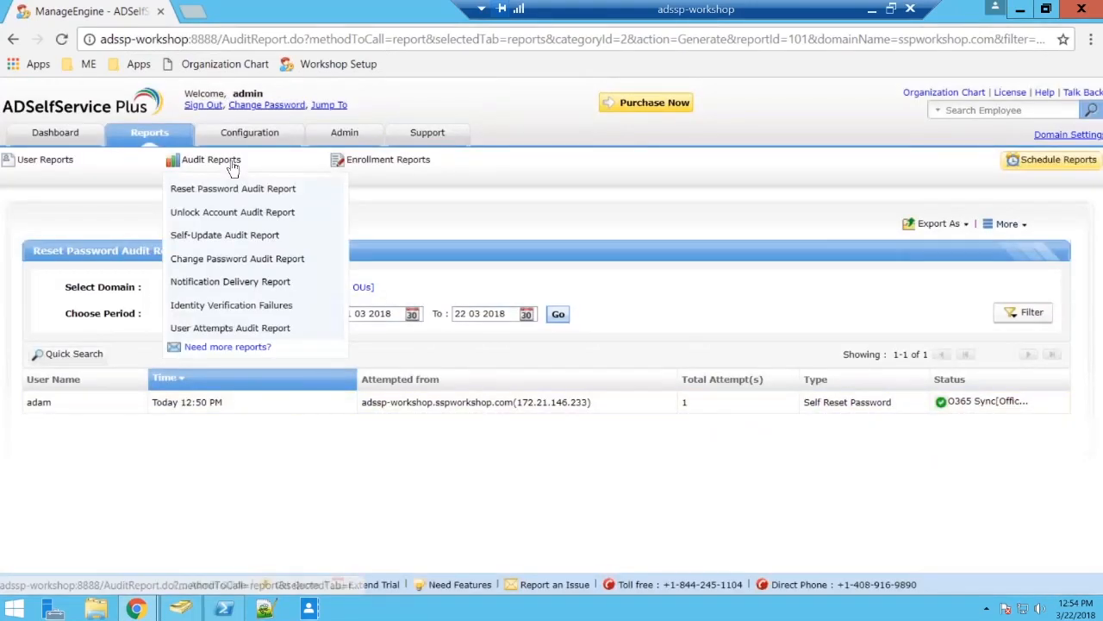
left_click(212, 259)
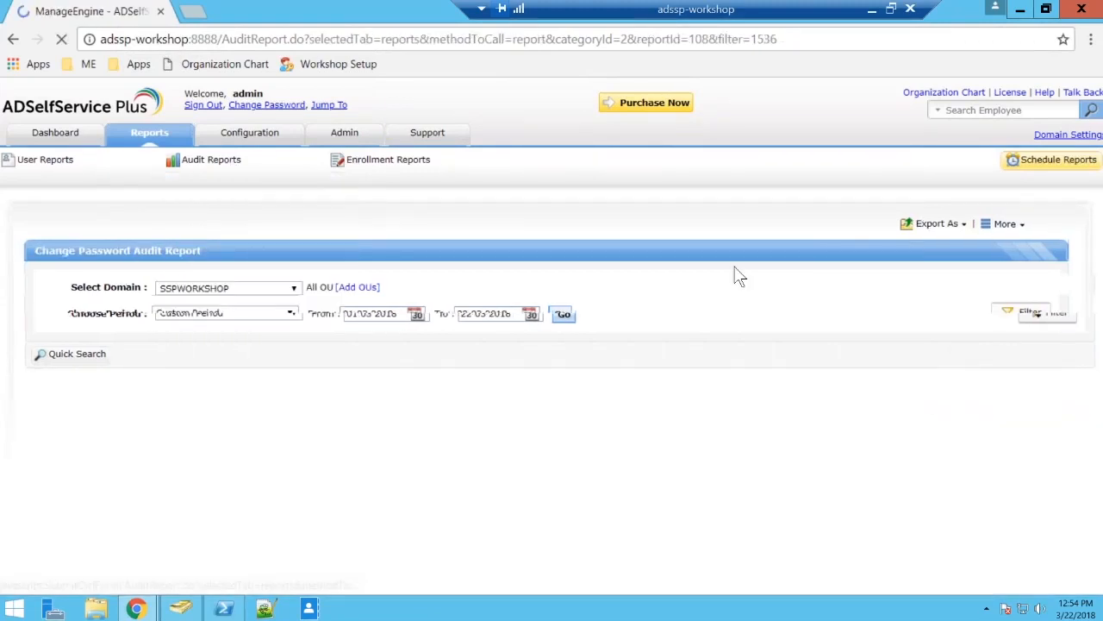
left_click(1021, 312)
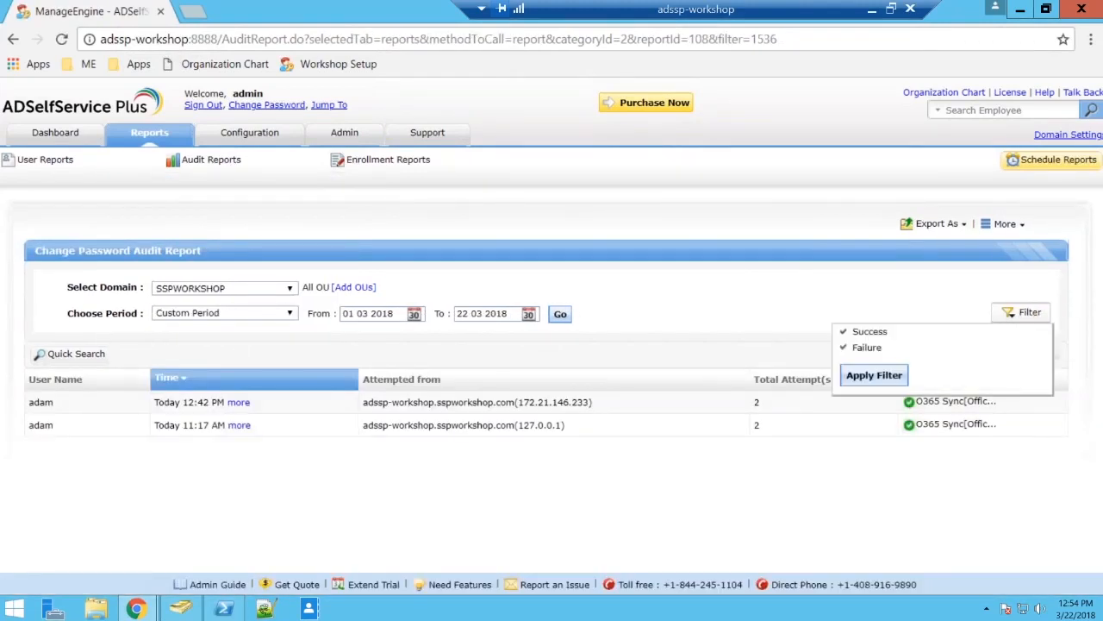
left_click(870, 332)
left_click(874, 375)
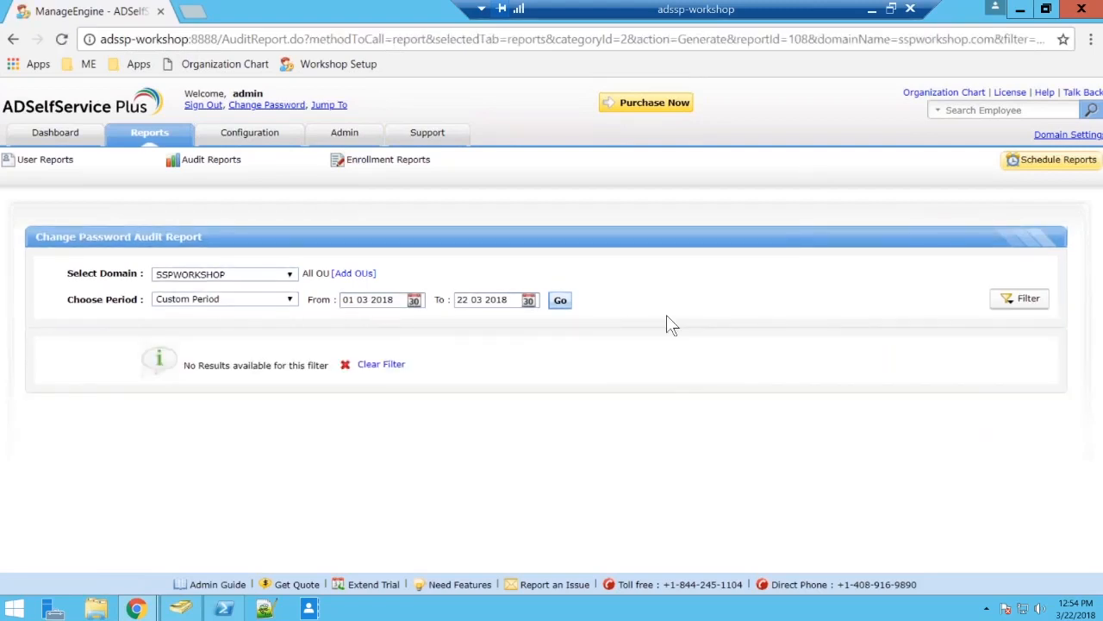
Change the Change Password Audit Report's filter from Failure to Success entries.
left_click(1019, 299)
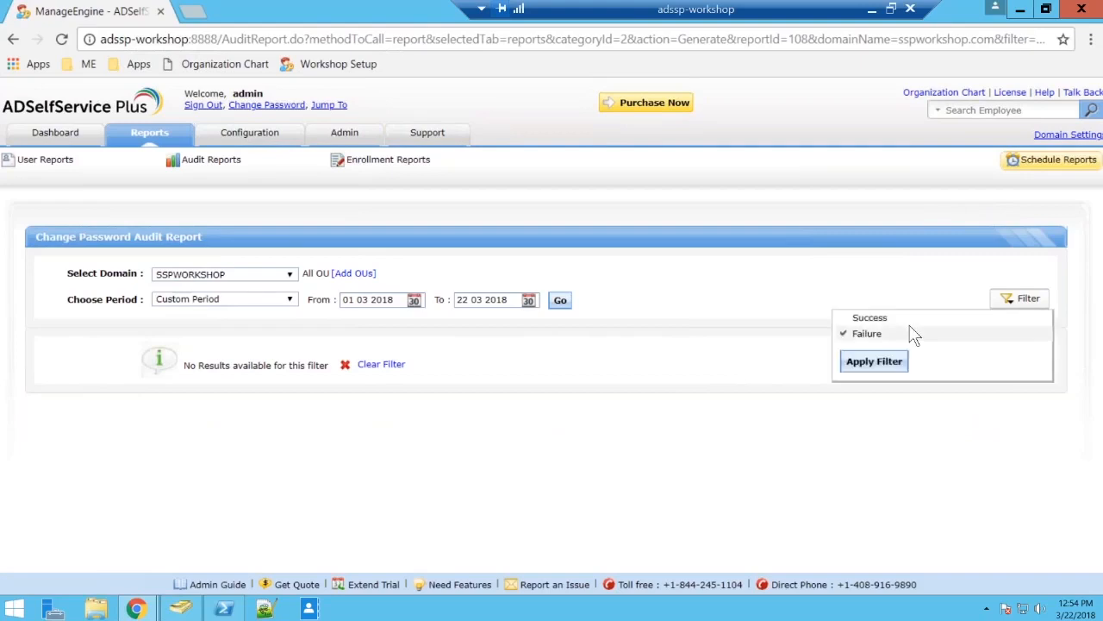
left_click(911, 319)
left_click(909, 333)
left_click(874, 361)
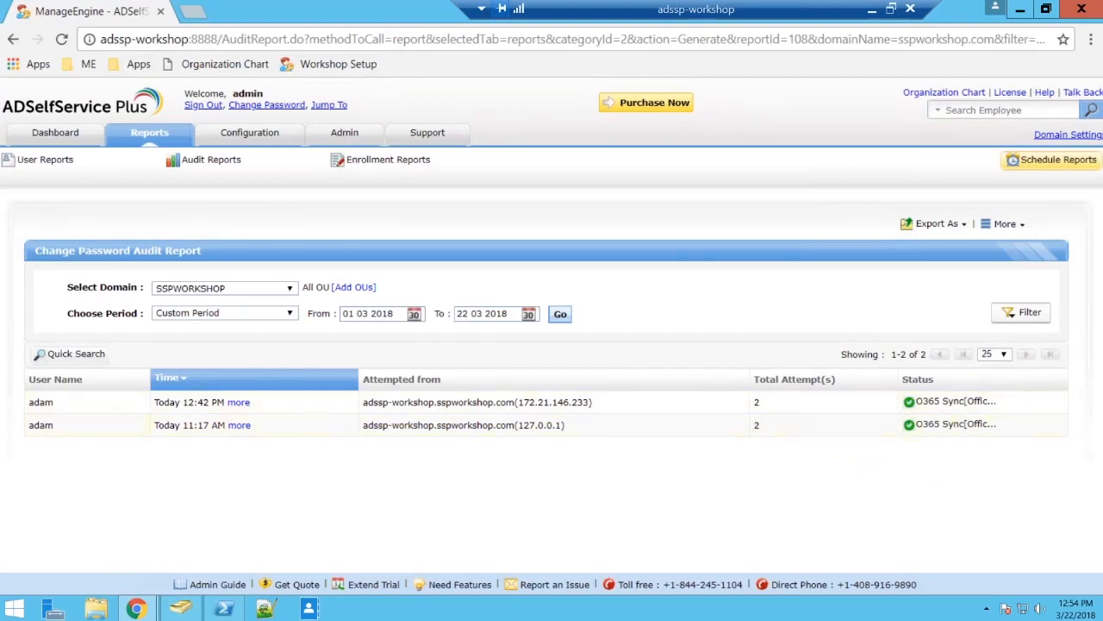
Return to the User Attempts Audit Report to examine the recorded login and password reset attempts.
mouse_move(270, 166)
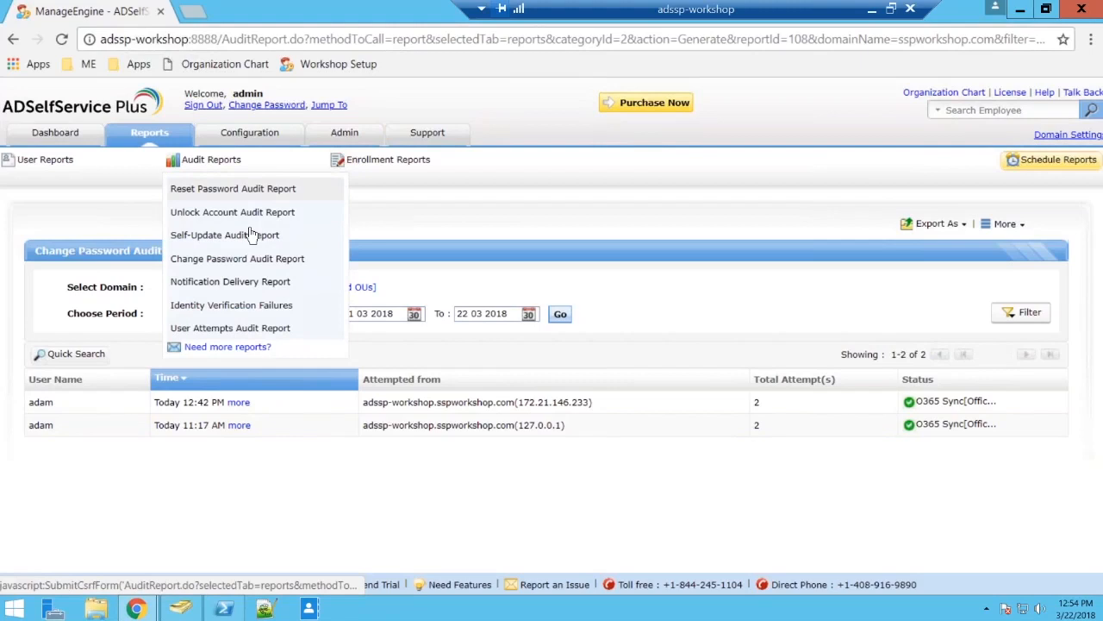
left_click(274, 327)
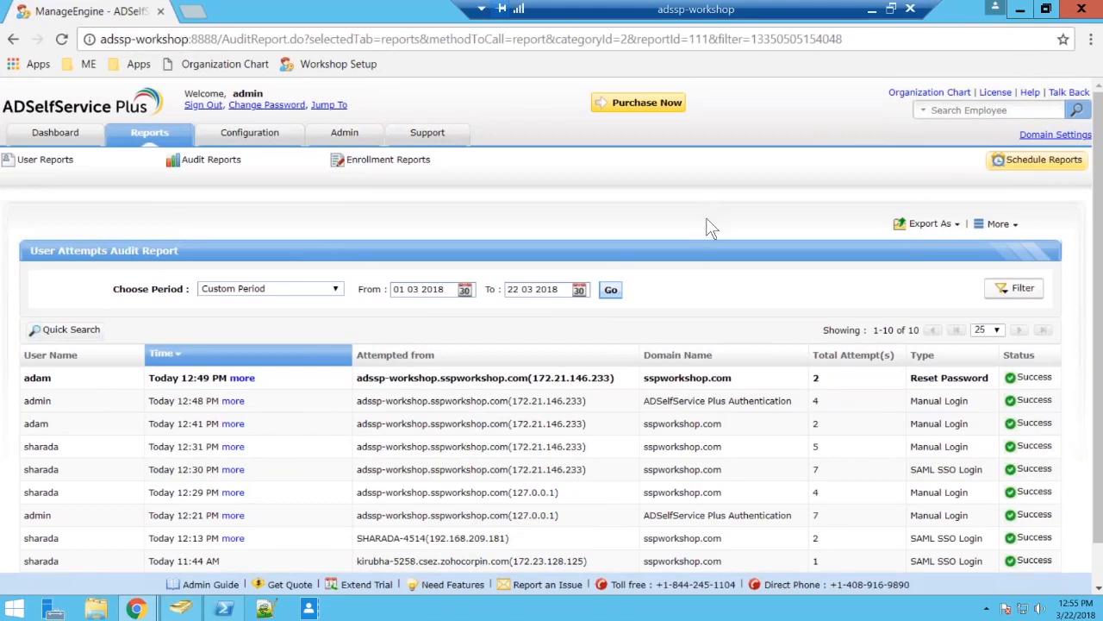
Open the evergrowingtech.com system for editing under Google Apps in the Password Sync/Single Sign On configuration.
left_click(263, 134)
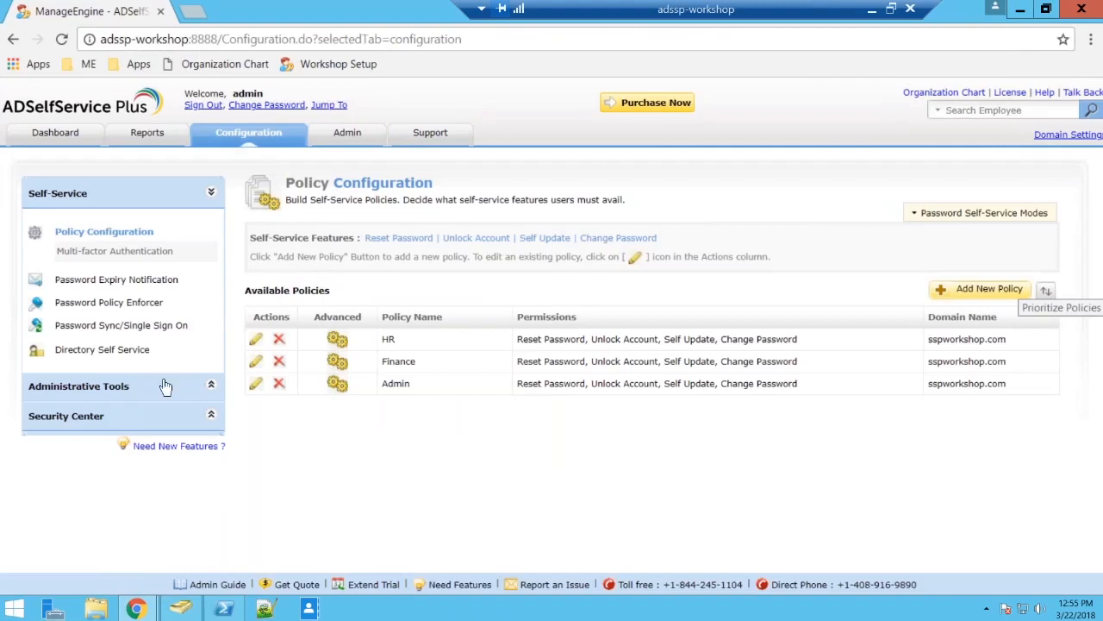
left_click(158, 326)
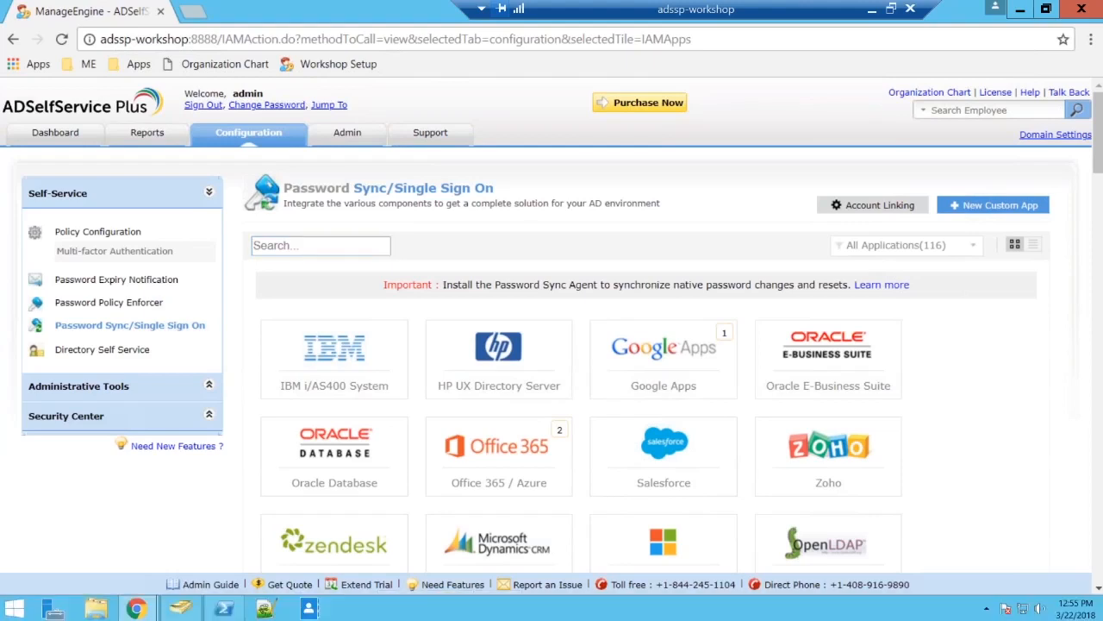
scroll(552, 345, "down", 2)
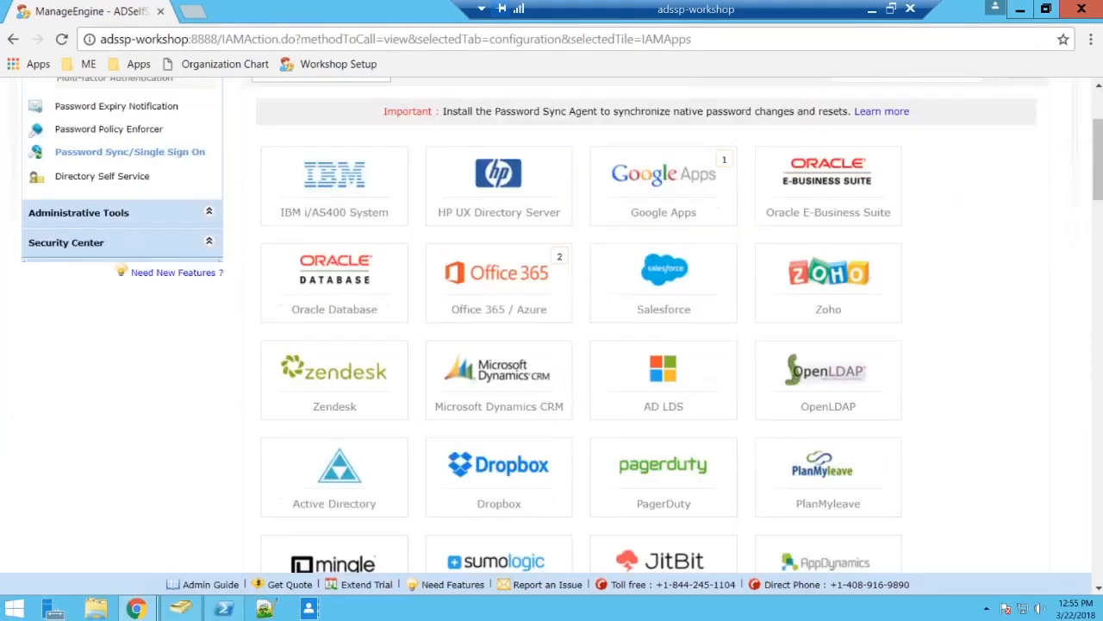
scroll(640, 277, "up", 1)
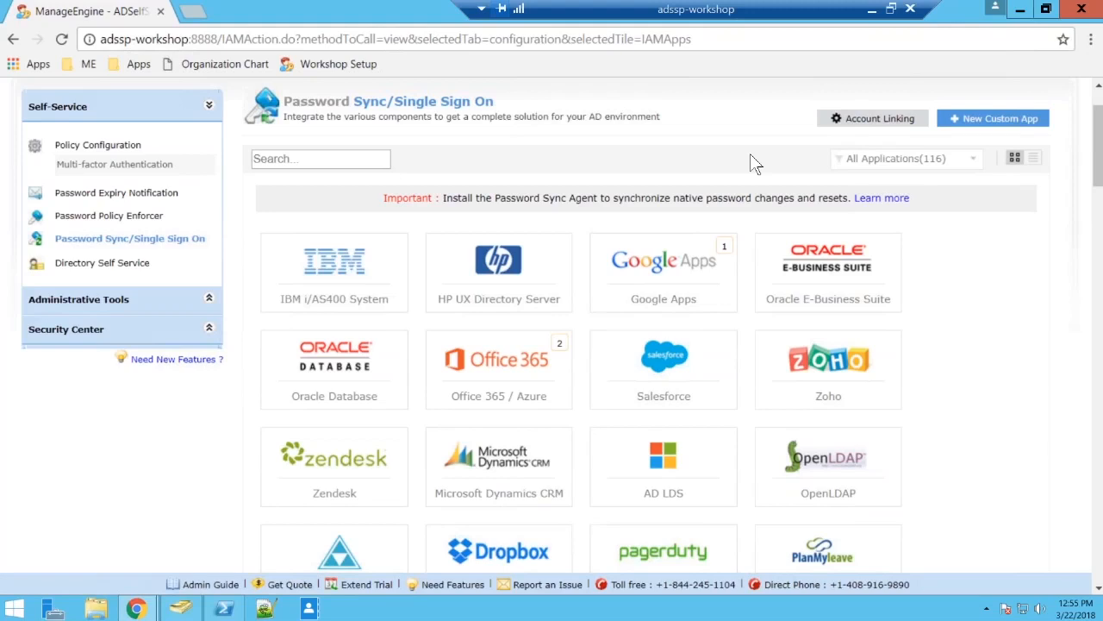
left_click(665, 284)
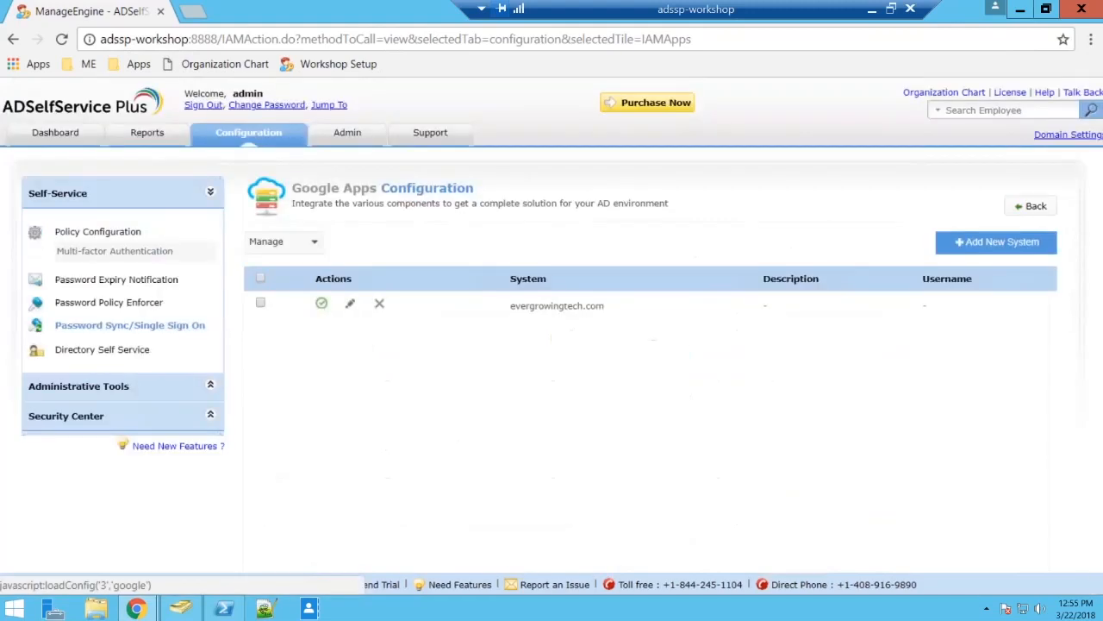
left_click(350, 307)
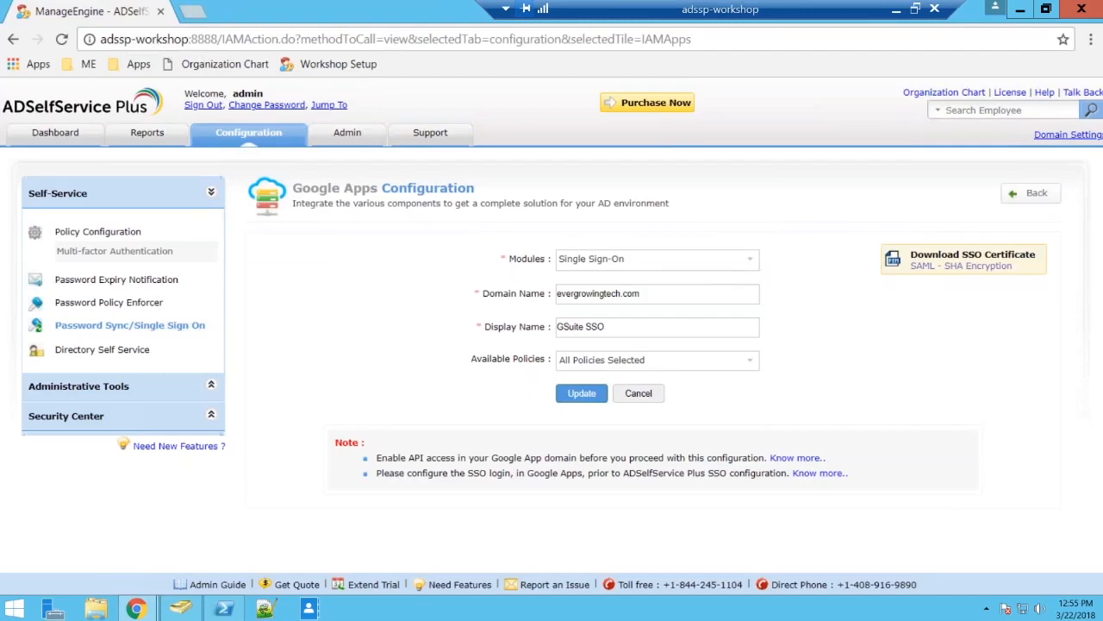
Open the bookmarked Google Admin site, admin.google.com, in a new browser tab.
left_click(205, 12)
left_click(129, 64)
left_click(134, 86)
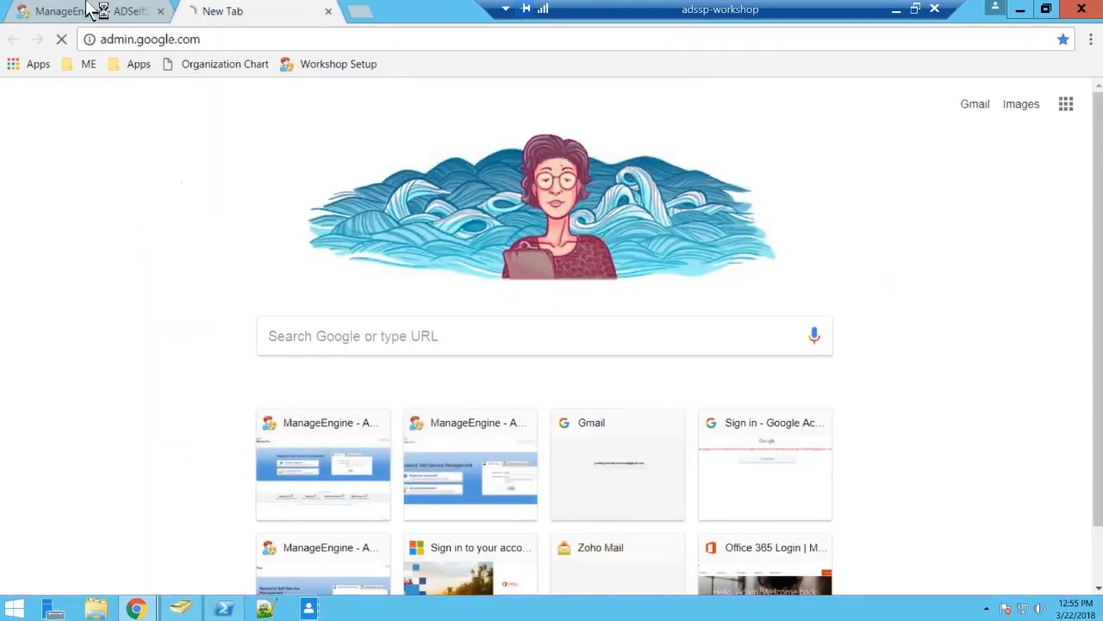
Return to the Google Apps configuration and review its available modules and assigned policies without changing them.
left_click(91, 12)
left_click(643, 257)
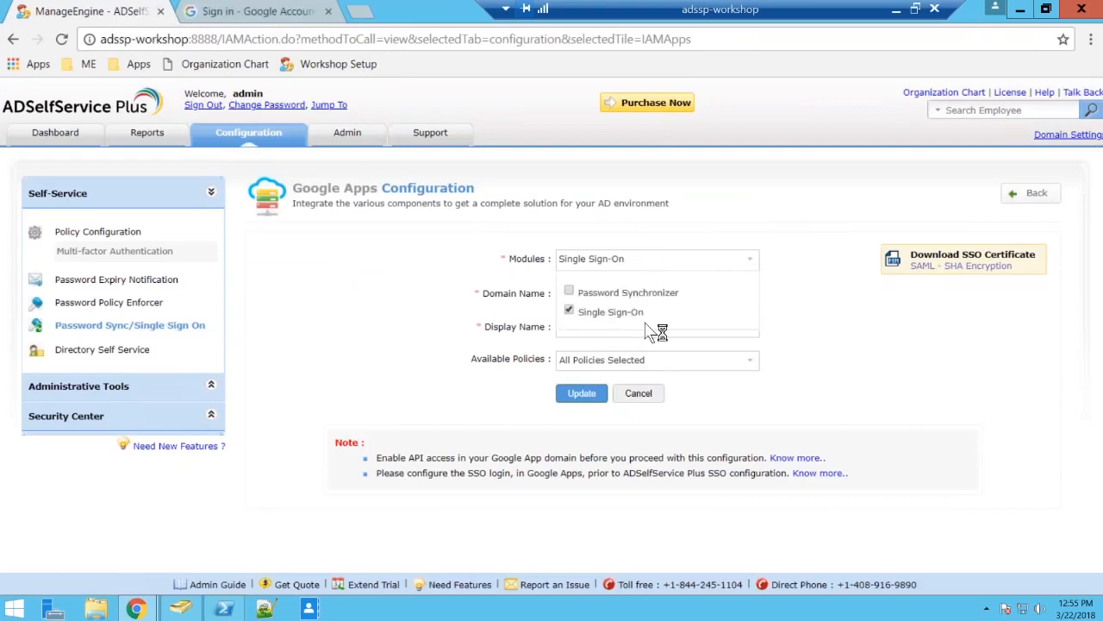
left_click(790, 313)
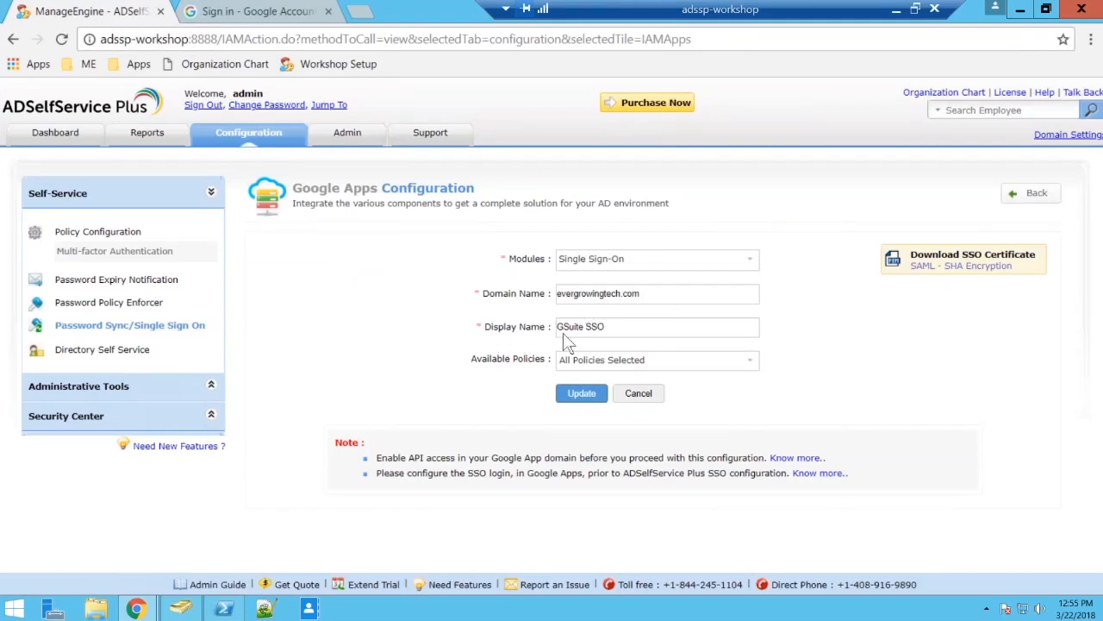
left_click(730, 366)
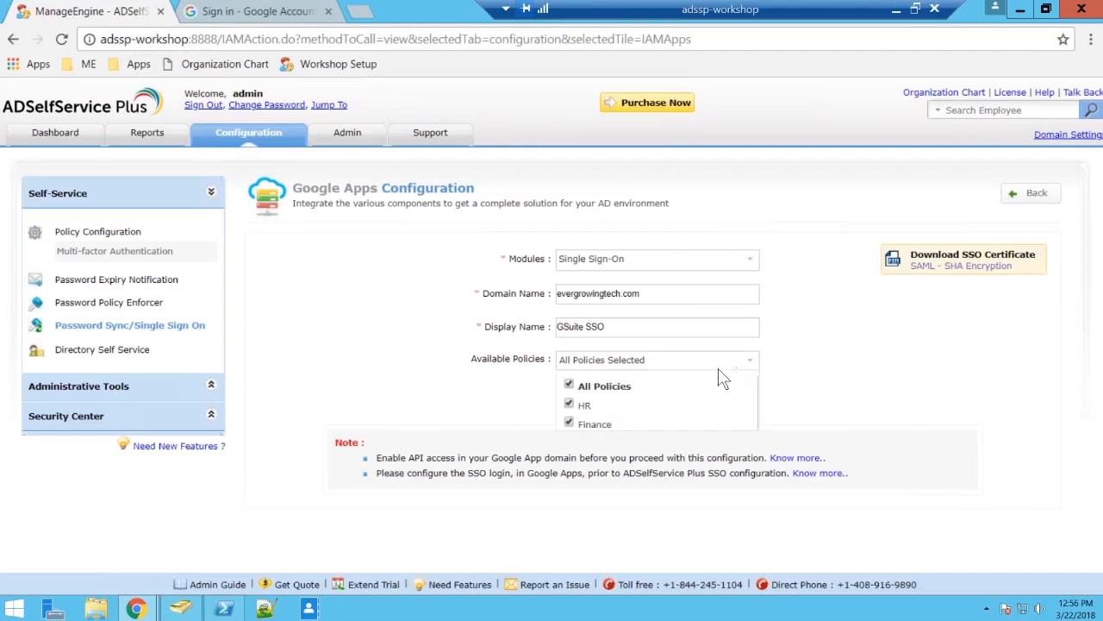
left_click(811, 361)
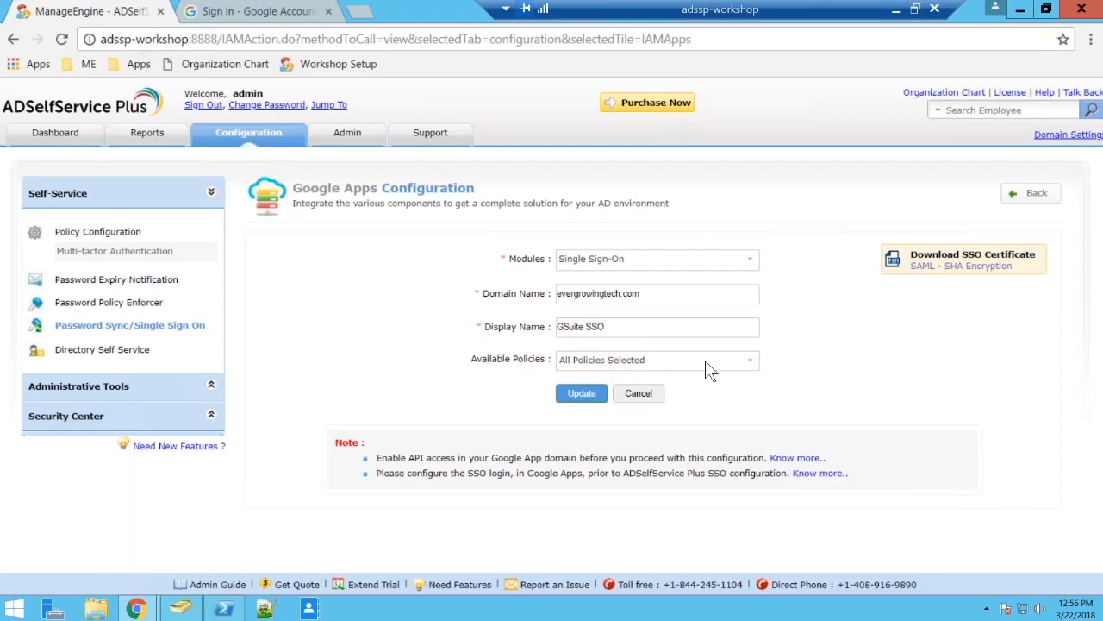
Display the SSO/SAML details for Google Apps and switch to the Google account sign-in page.
left_click(940, 274)
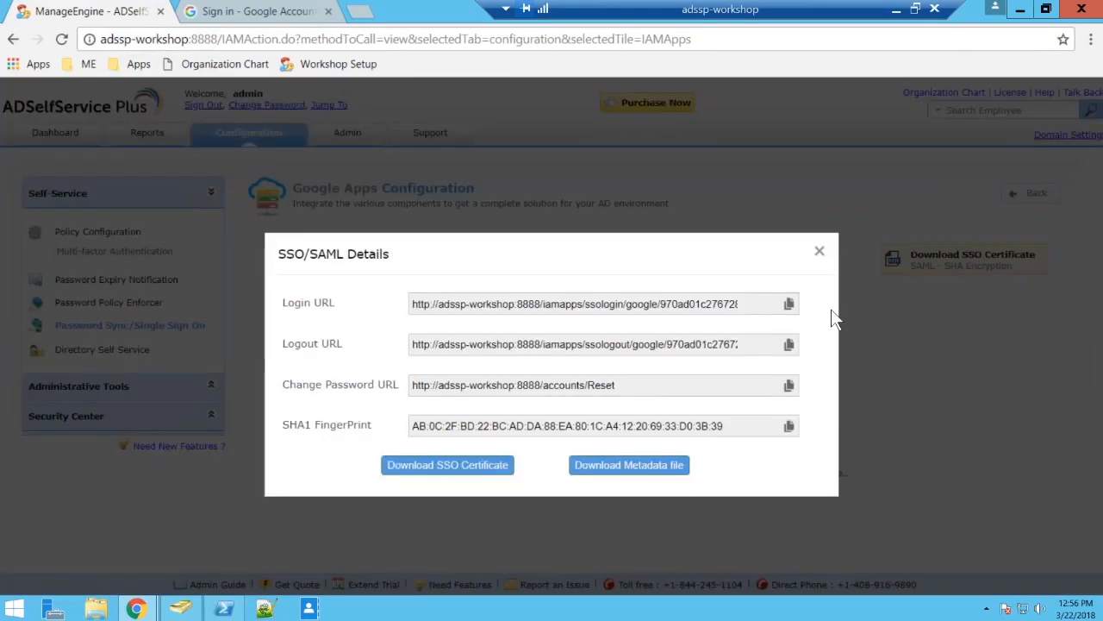
left_click(277, 8)
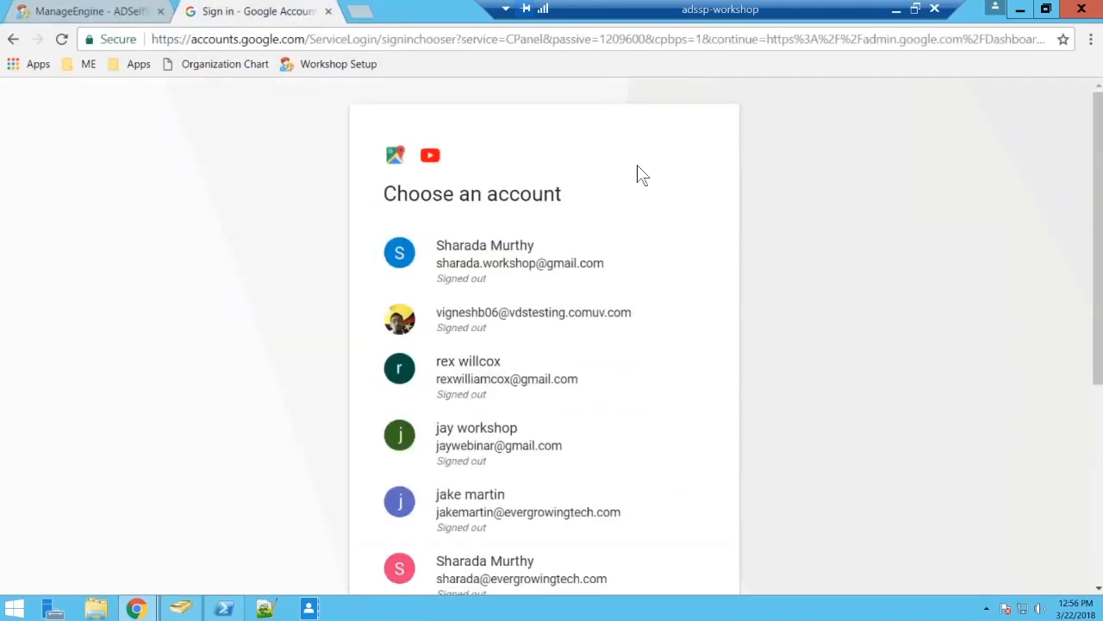
Sign in to Google Admin with the first listed evergrowingtech.com account, entering the account password.
left_click(526, 511)
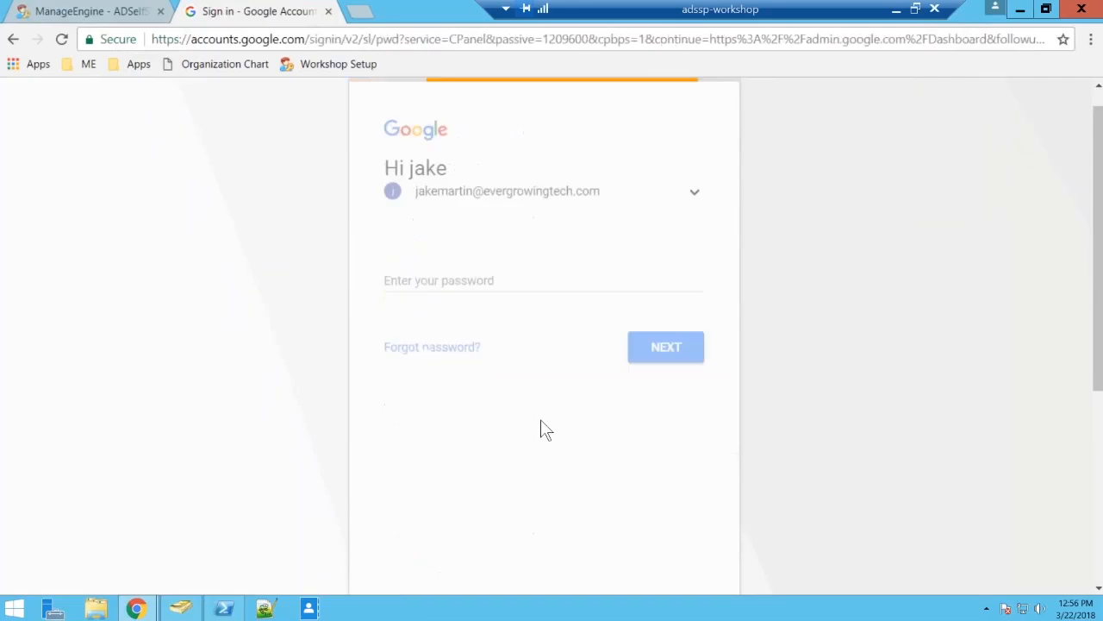
type("••••••••")
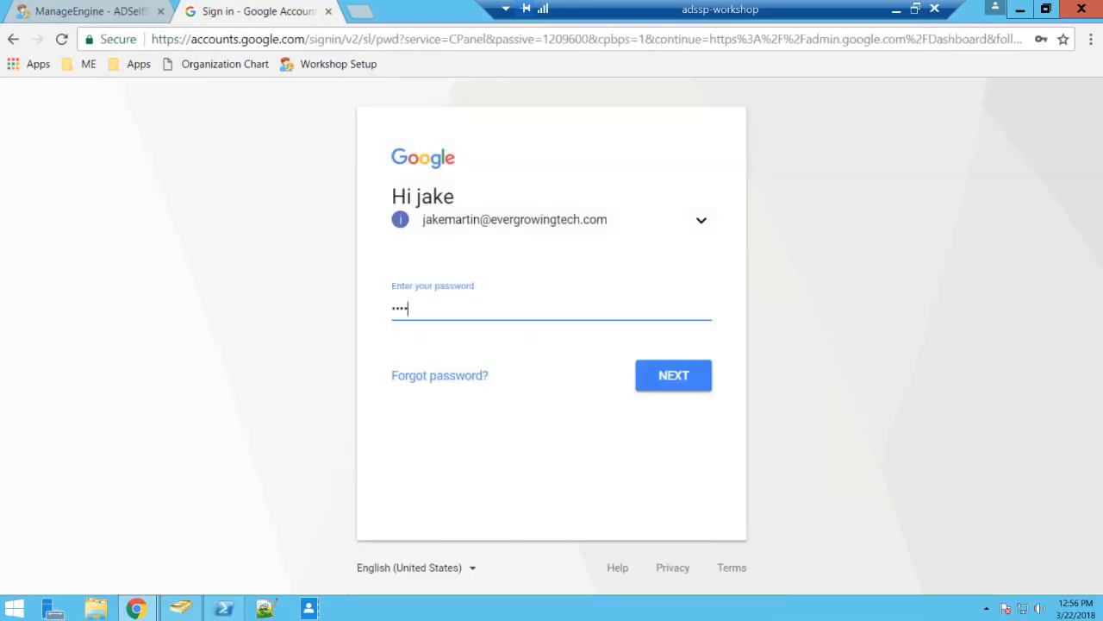
key("Return")
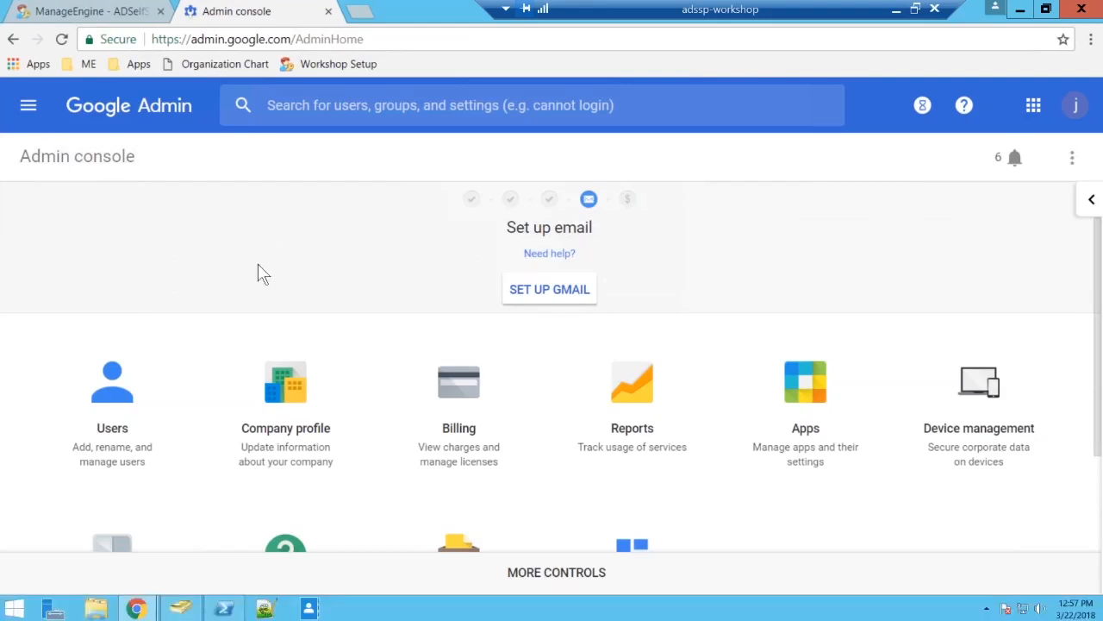
Open the single sign-on (SSO) setup in the Security settings and display its third party identity provider details.
scroll(263, 274, "down", 2)
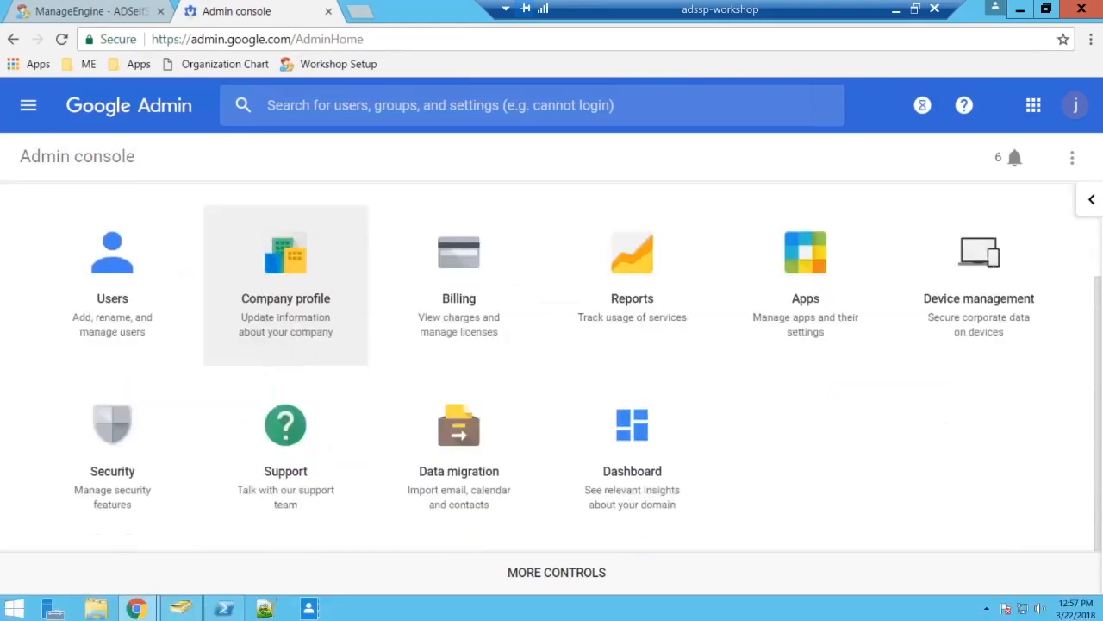
left_click(119, 454)
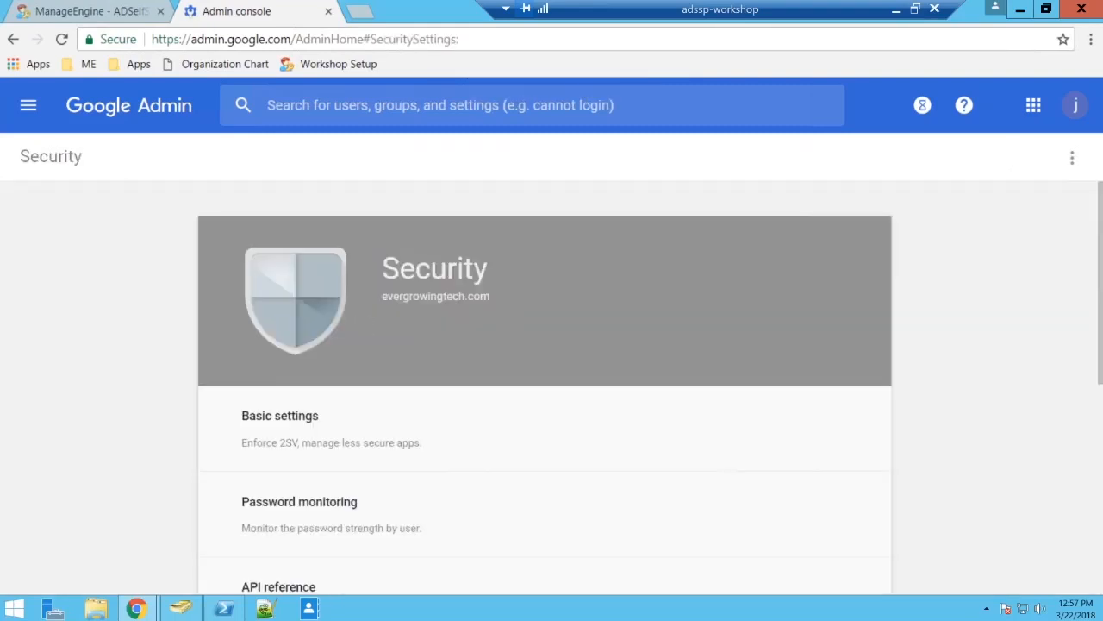
scroll(225, 422, "down", 4)
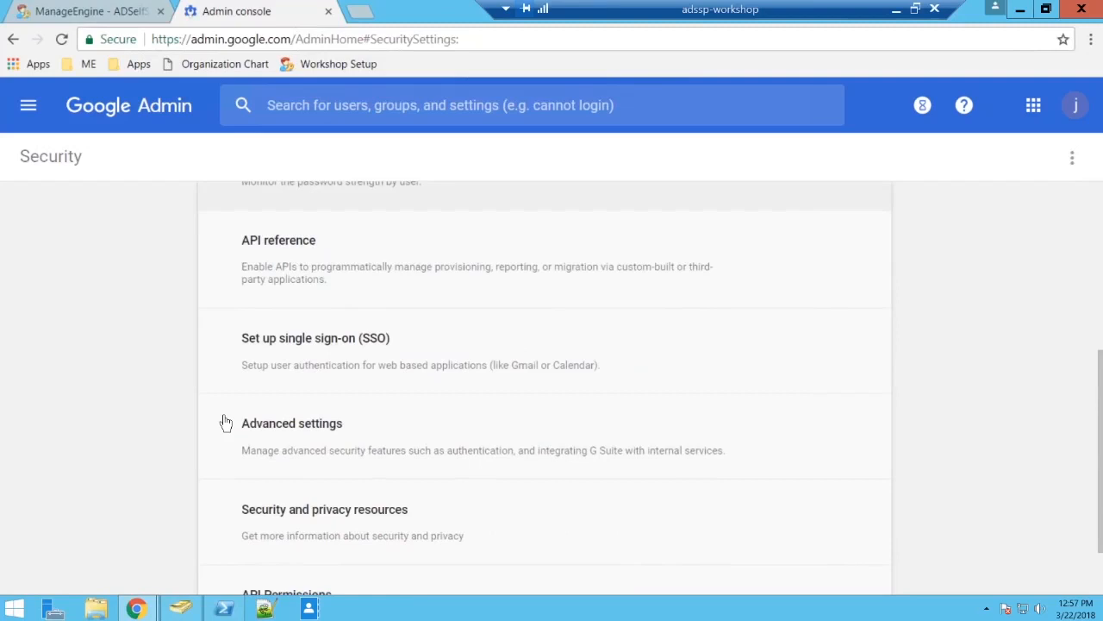
left_click(272, 356)
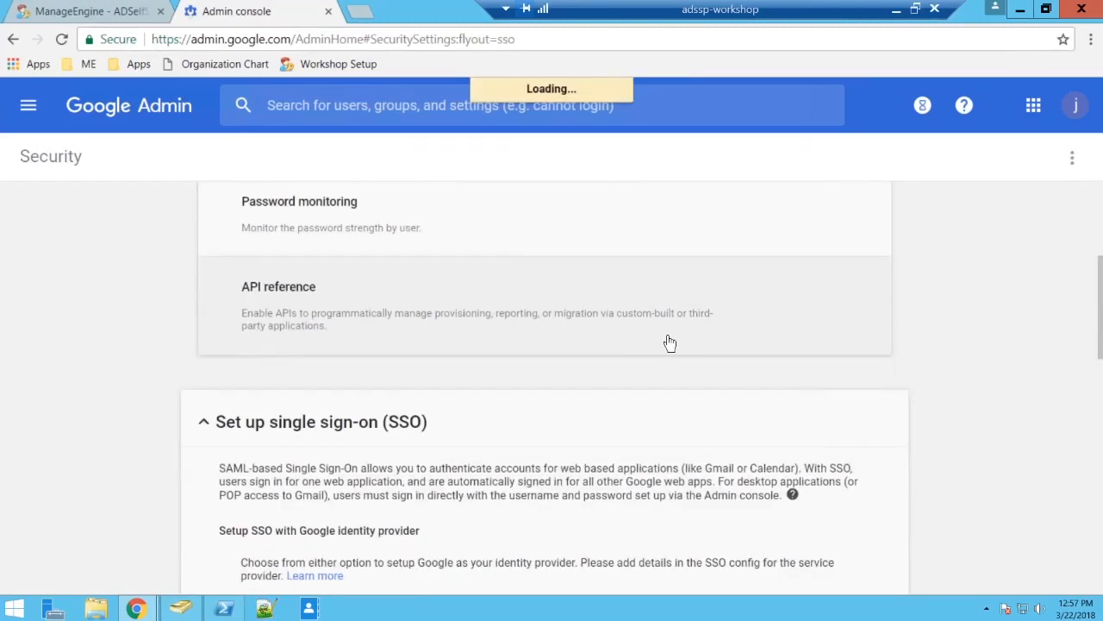
scroll(670, 342, "down", 6)
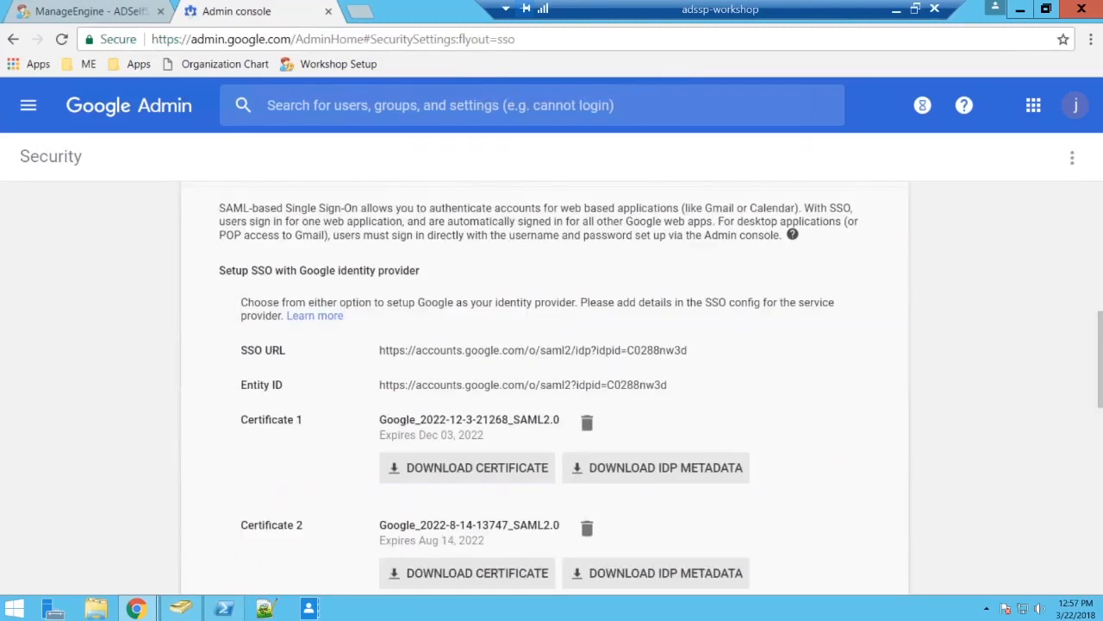
scroll(638, 360, "down", 1)
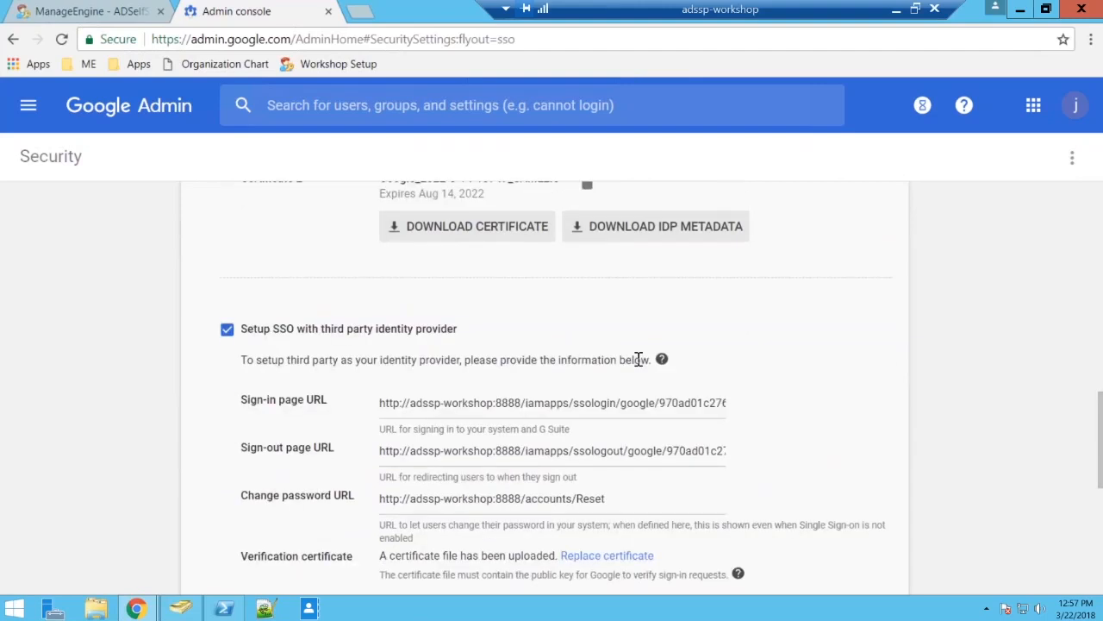
scroll(638, 359, "down", 1)
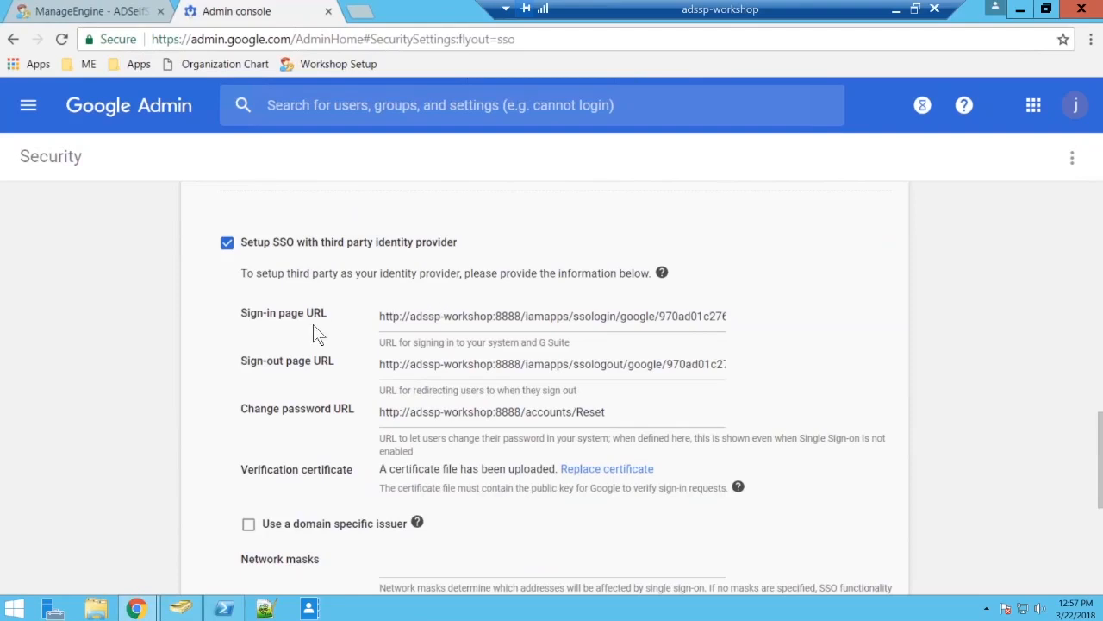
Try to copy the Login URL from the ADSelfService Plus SSO/SAML details into the Sign-in page URL in Google Admin.
left_click(86, 10)
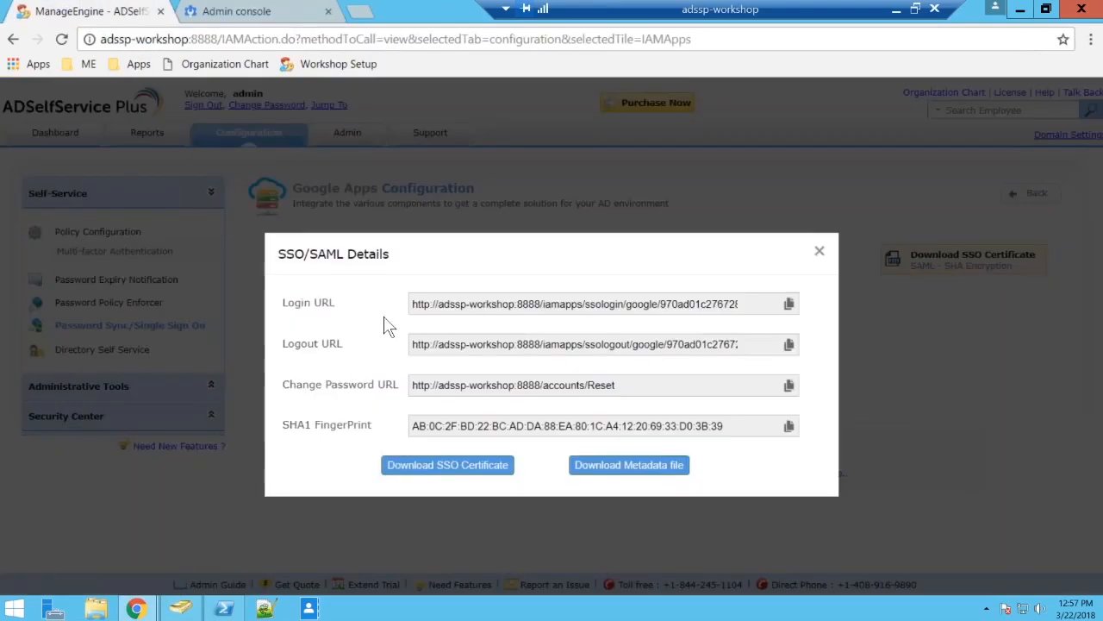
left_click(788, 303)
left_click(236, 10)
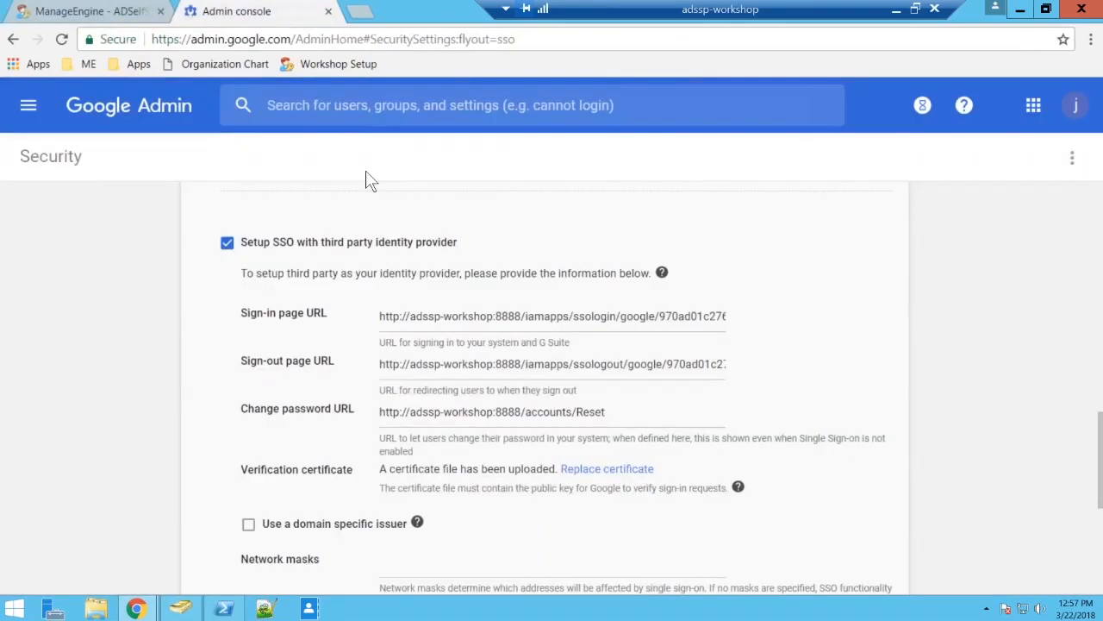
left_click(469, 315)
key("ctrl+v")
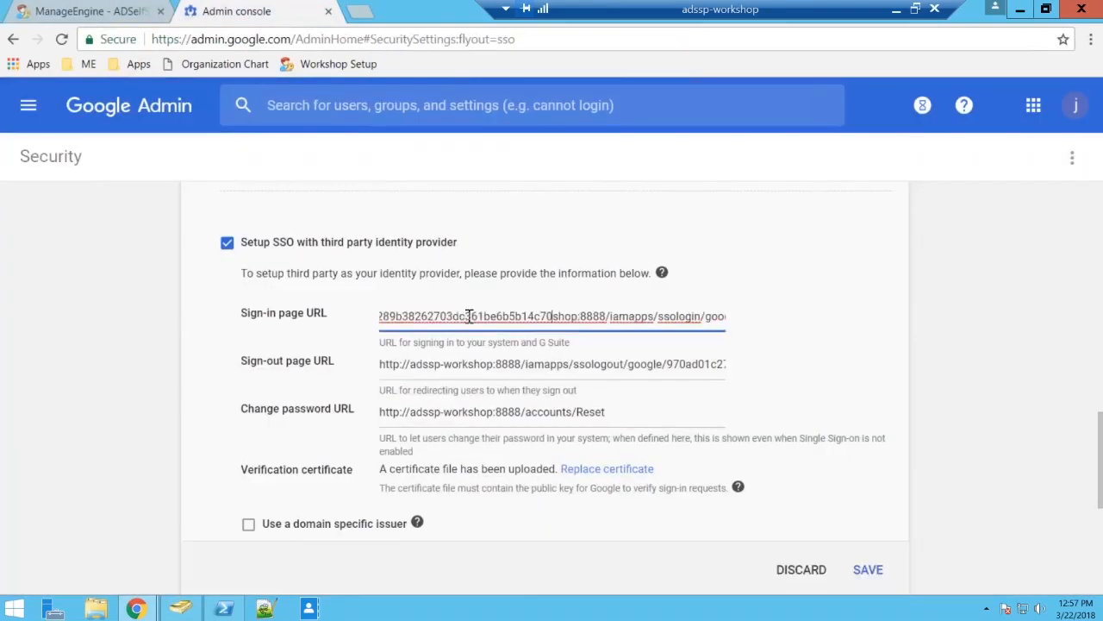
Try to copy the Logout URL from the ADSelfService Plus SSO/SAML details into the Sign-out page URL in Google Admin.
left_click(86, 10)
left_click(788, 343)
key("ctrl+Tab")
left_click(424, 366)
key("ctrl+v")
left_click(86, 10)
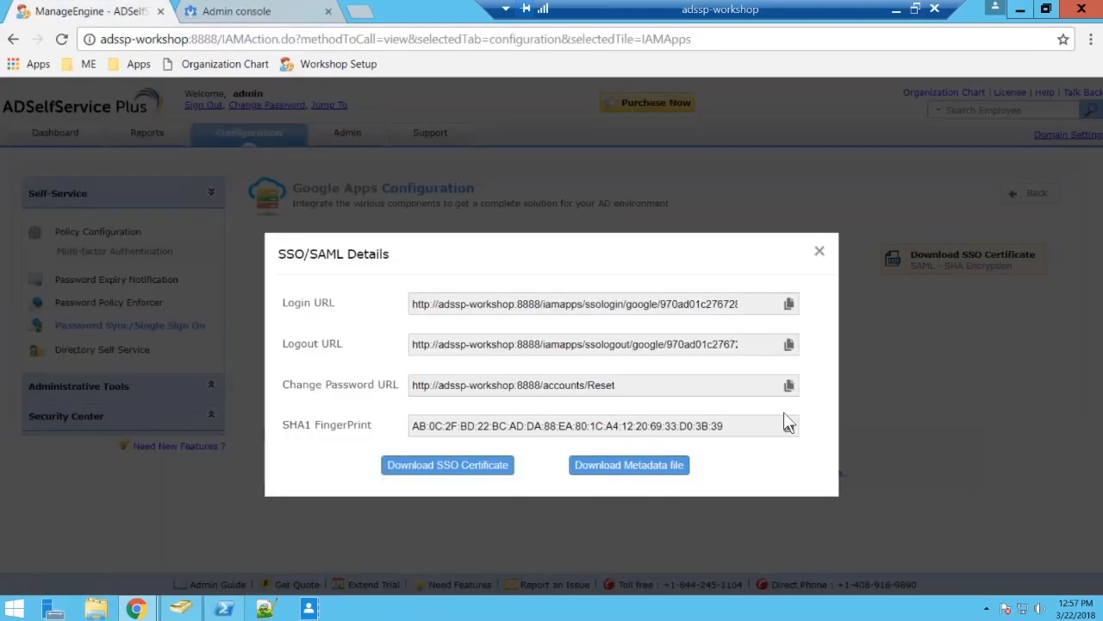
left_click(789, 384)
left_click(217, 10)
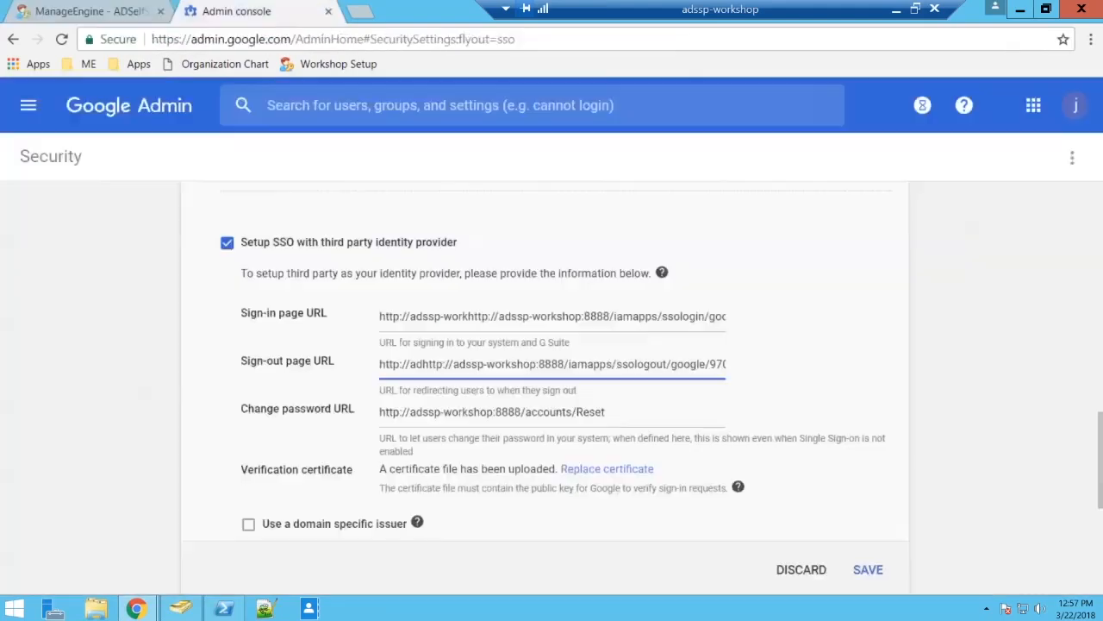
left_click(440, 414)
key("ctrl+v")
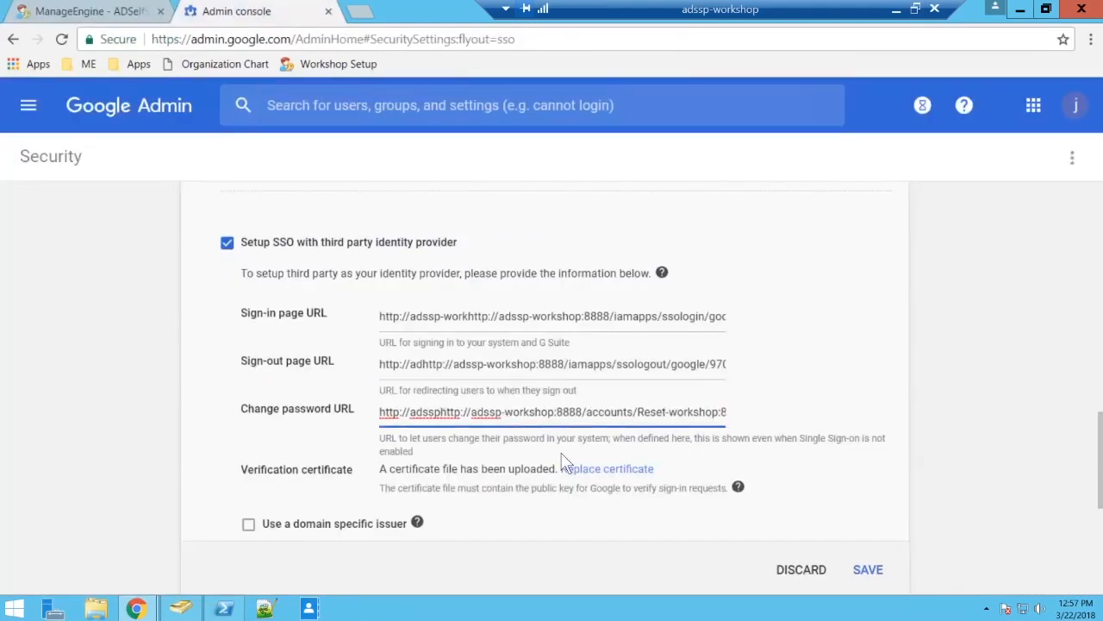
key("ctrl+a")
key("ctrl+v")
Clear the malformed Sign-out page URL and replace it with the Logout URL copied from the ADSelfService Plus SSO/SAML details.
left_click(577, 361)
key("ctrl+a")
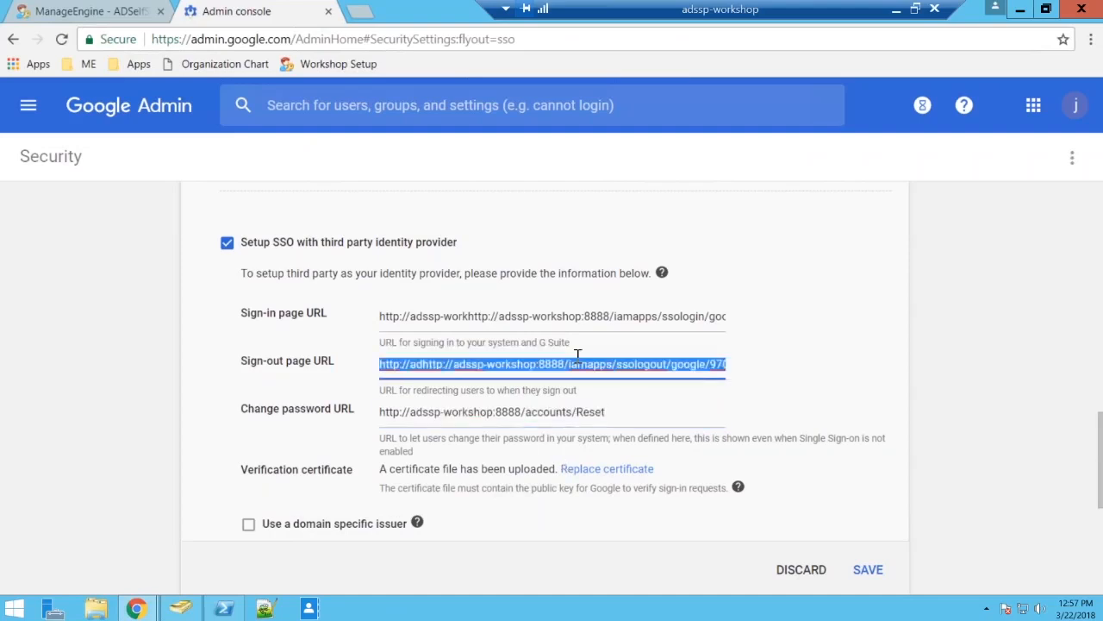
key("BackSpace")
left_click(90, 11)
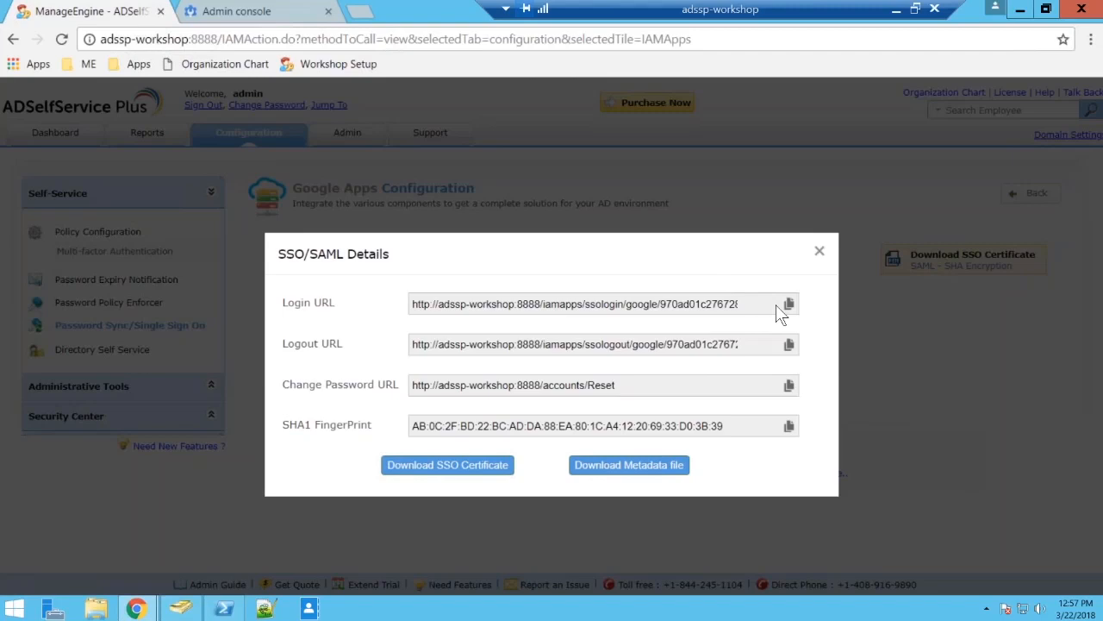
left_click(788, 344)
left_click(226, 11)
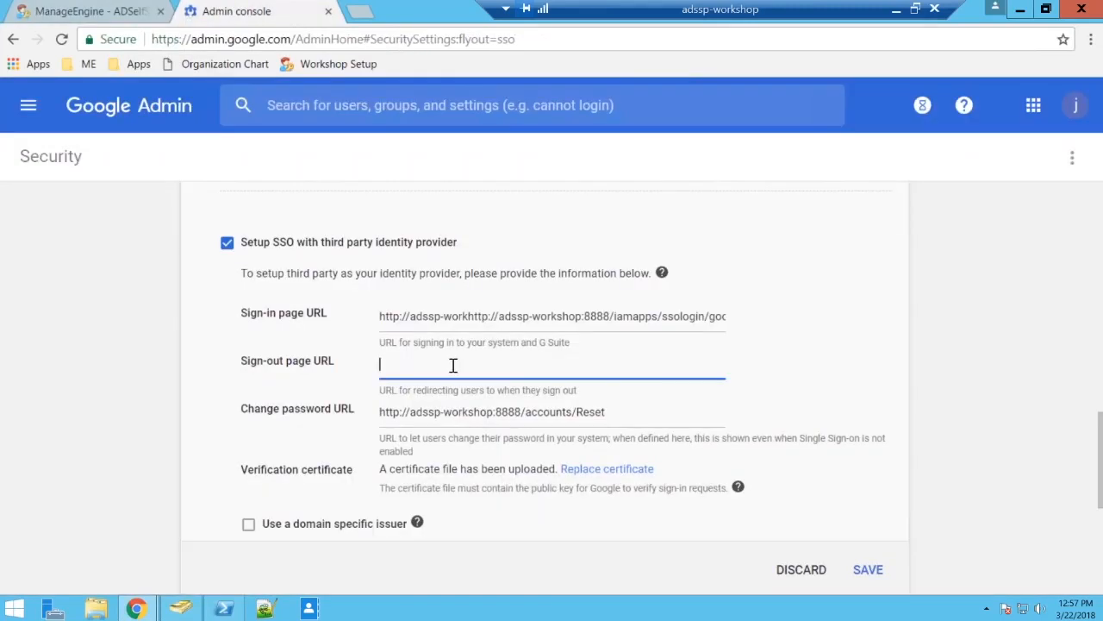
key("ctrl+v")
Clear the malformed Sign-in page URL and replace it with the Login URL copied from the ADSelfService Plus SSO/SAML details.
triple_click(468, 320)
key("BackSpace")
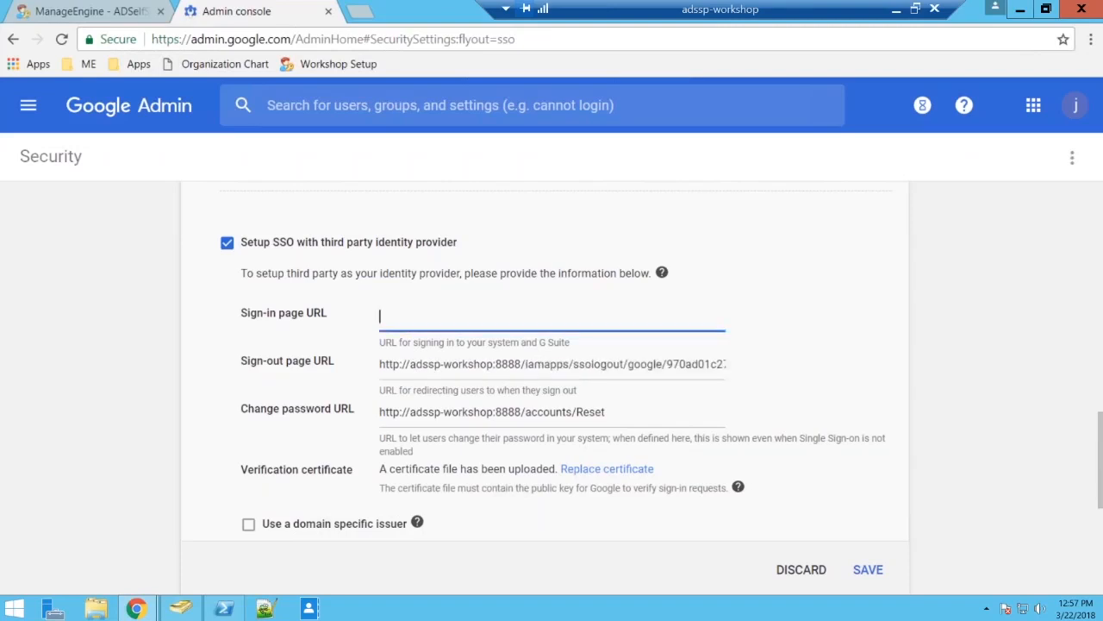
left_click(90, 12)
left_click(788, 304)
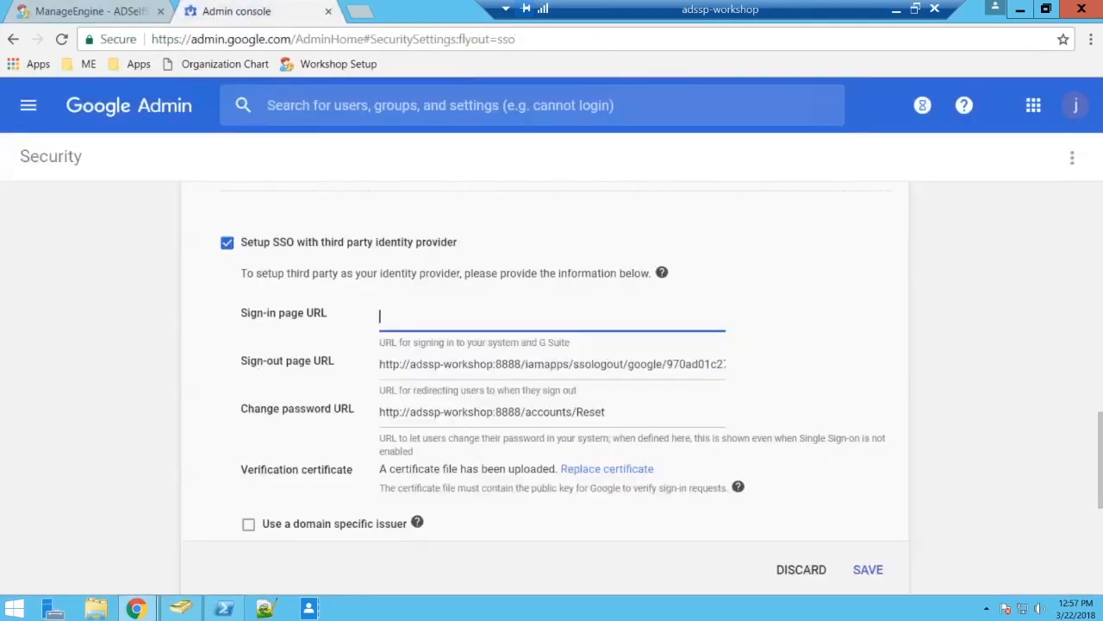
left_click(226, 12)
key("ctrl+v")
left_click(632, 357)
Switch to ADSelfService Plus and download the SSO certificate from the SSO/SAML details.
scroll(655, 315, "down", 1)
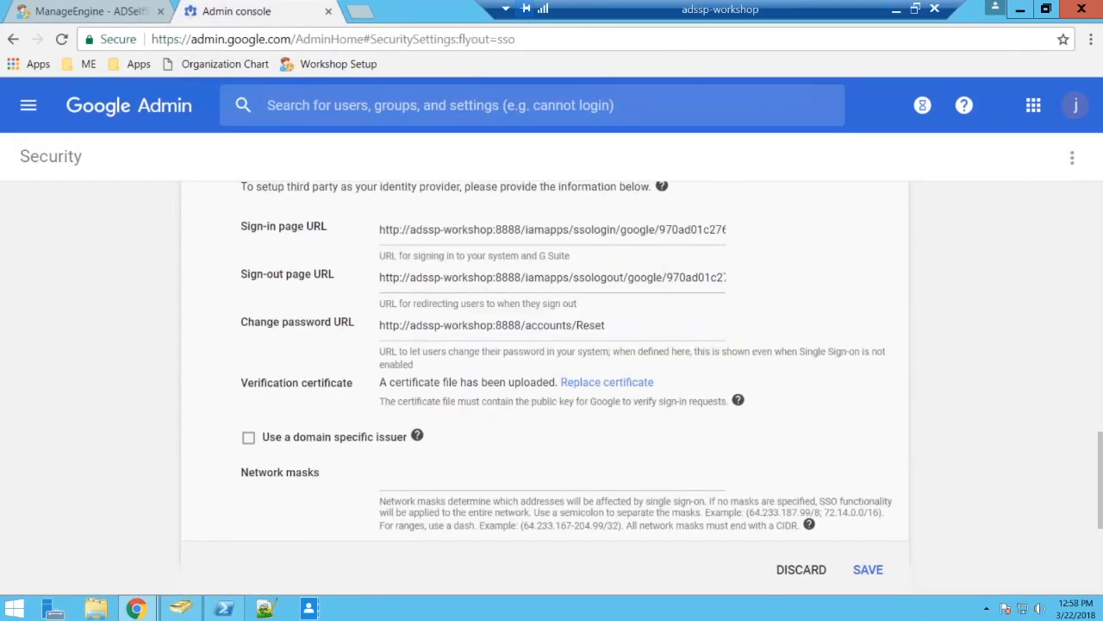
left_click(54, 11)
left_click(412, 456)
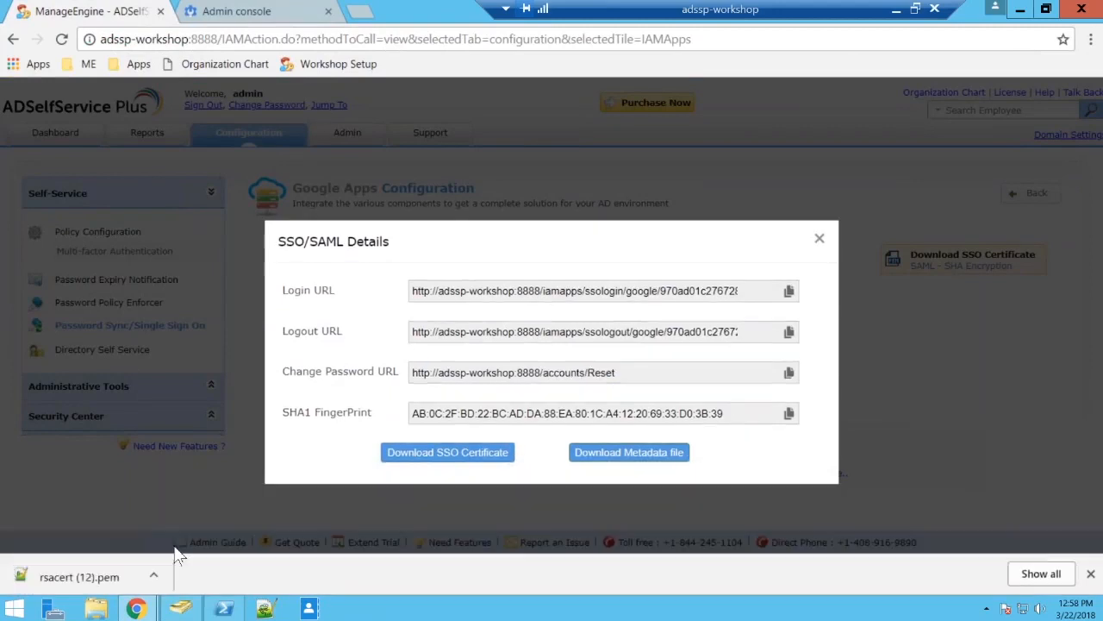
Replace the verification certificate in Google Admin with the downloaded rsacert (12).pem file and save the single sign-on settings.
key("ctrl+Tab")
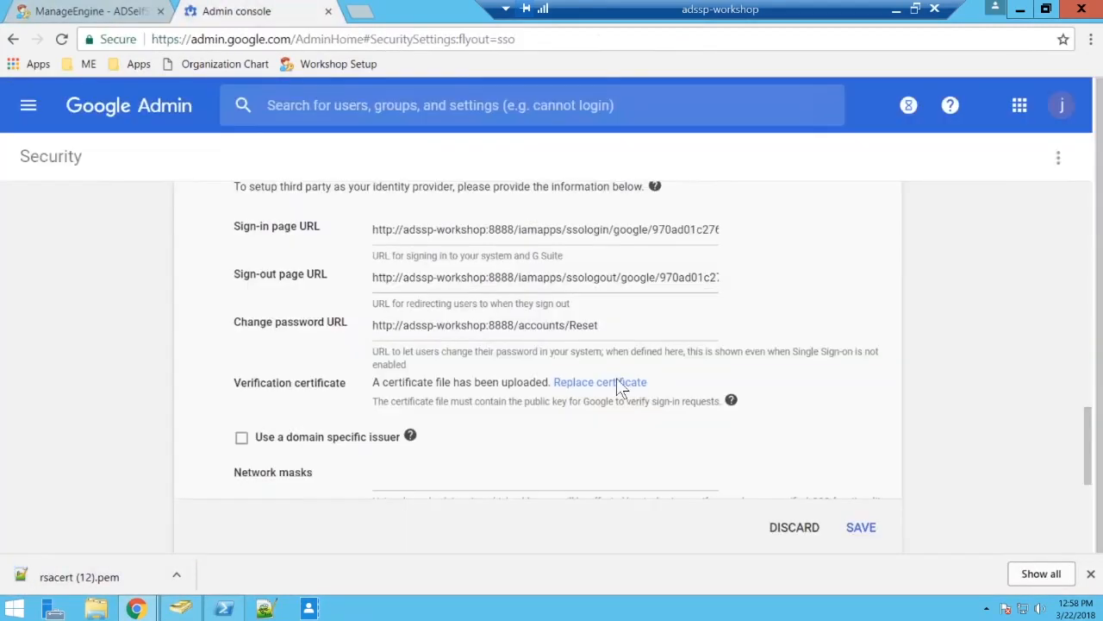
left_click(621, 388)
left_click(436, 402)
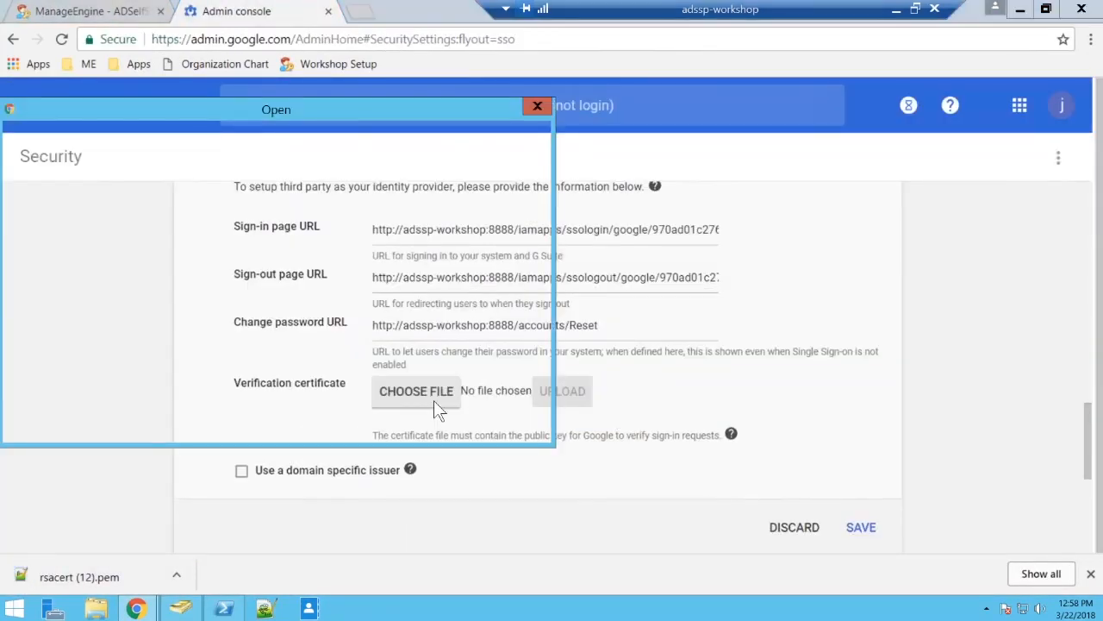
left_click(861, 526)
left_click(217, 243)
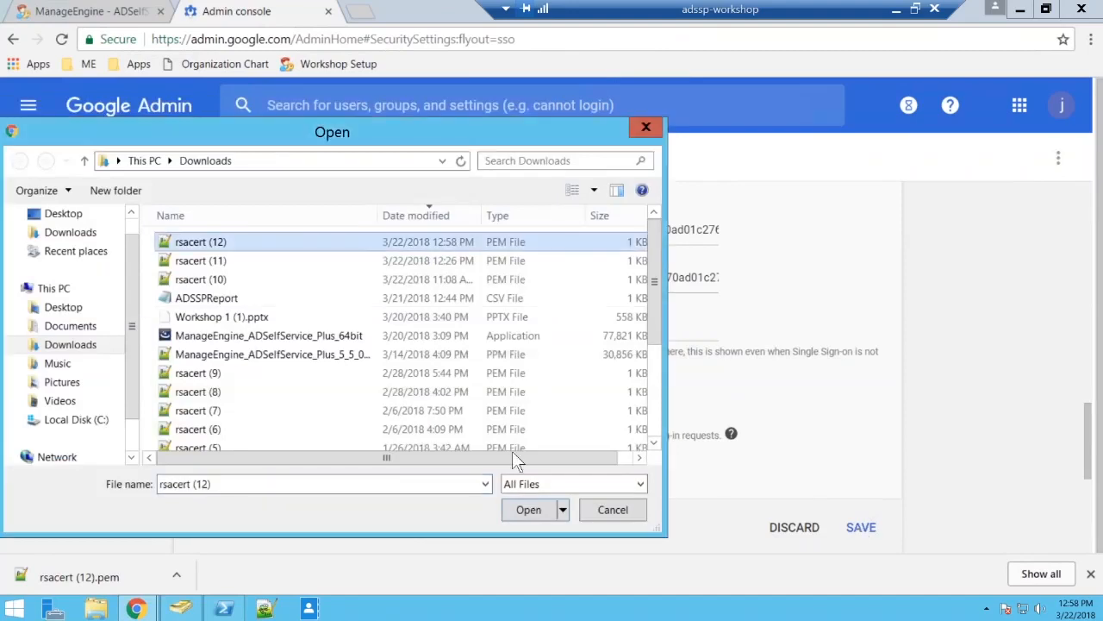
left_click(531, 509)
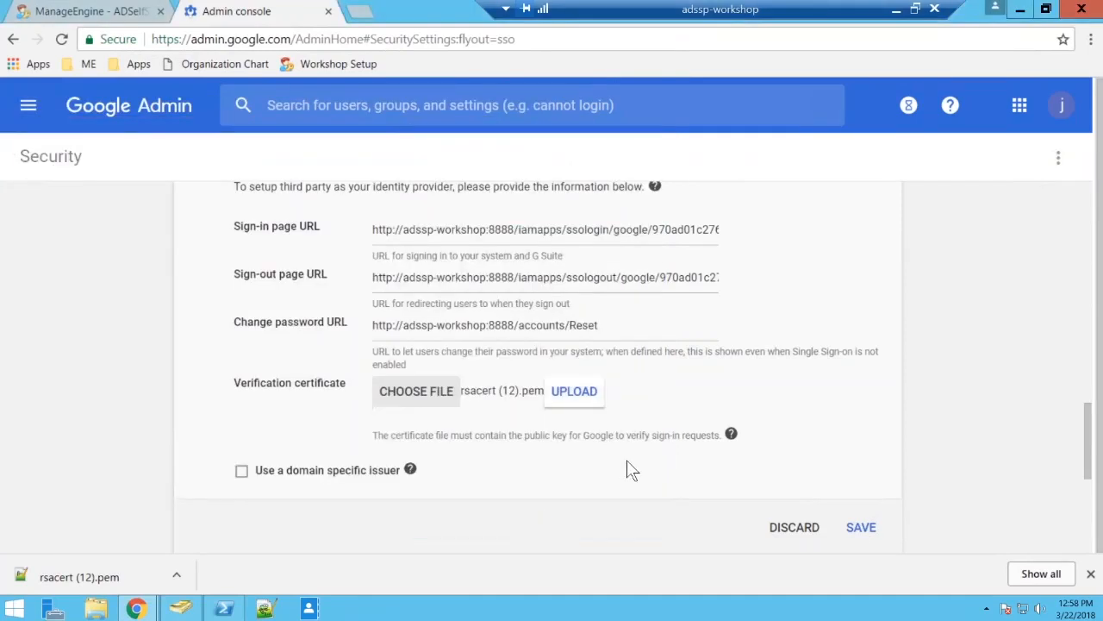
left_click(861, 527)
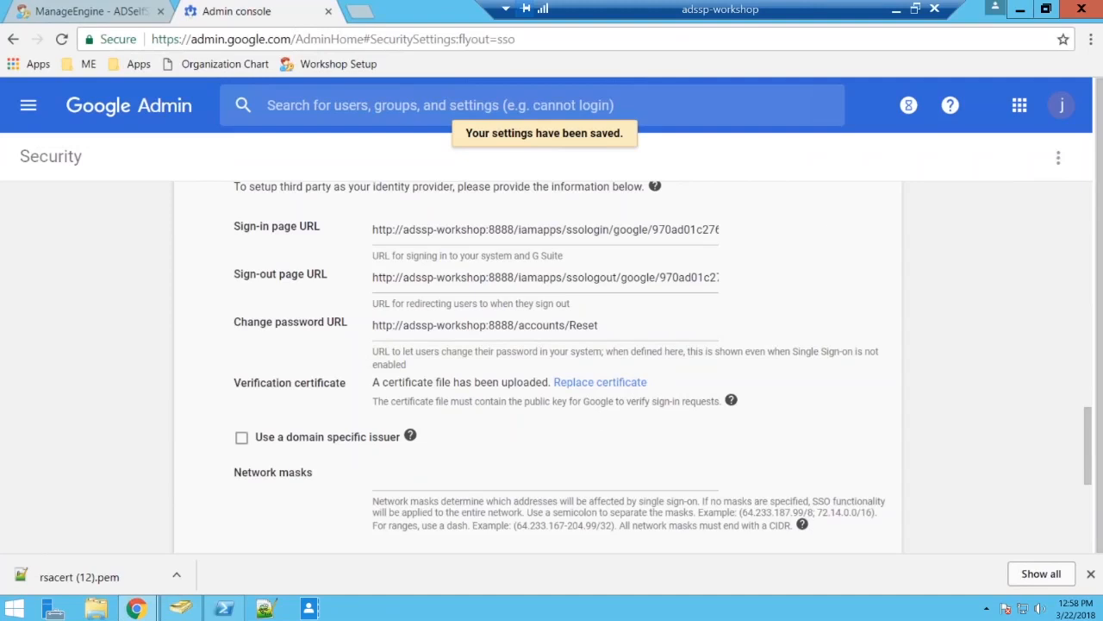
scroll(874, 230, "down", 4)
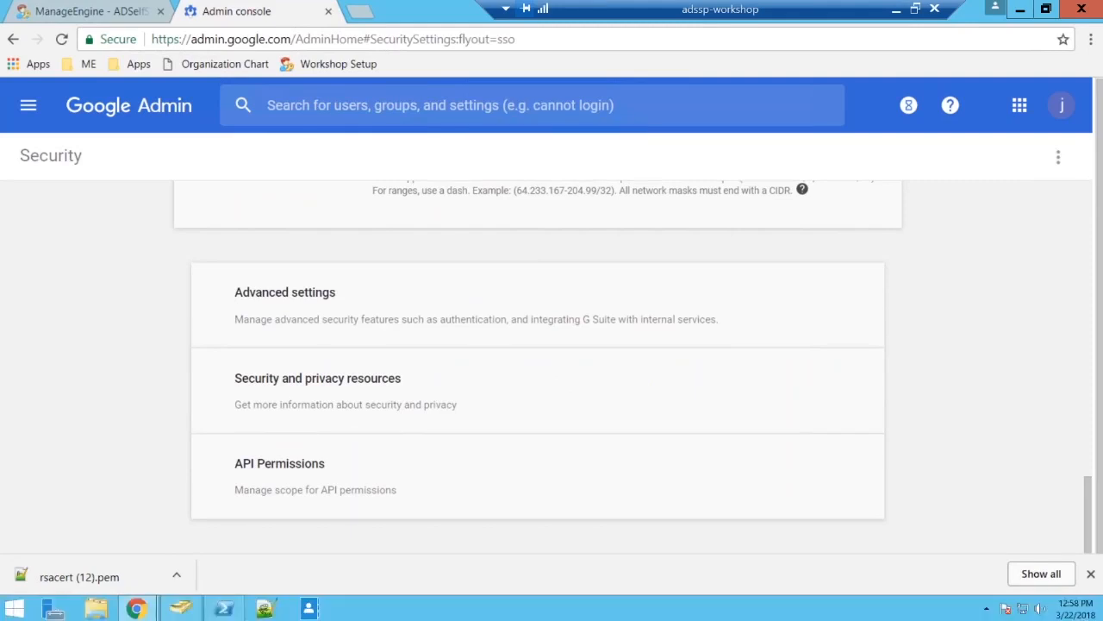
left_click(658, 333)
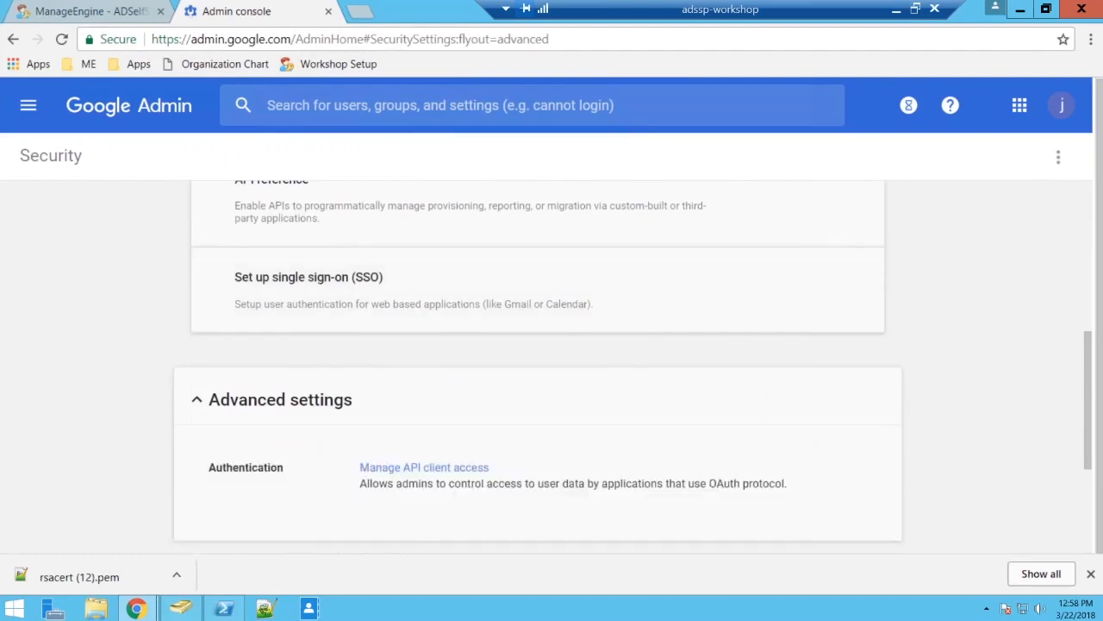
scroll(371, 307, "up", 1)
left_click(371, 308)
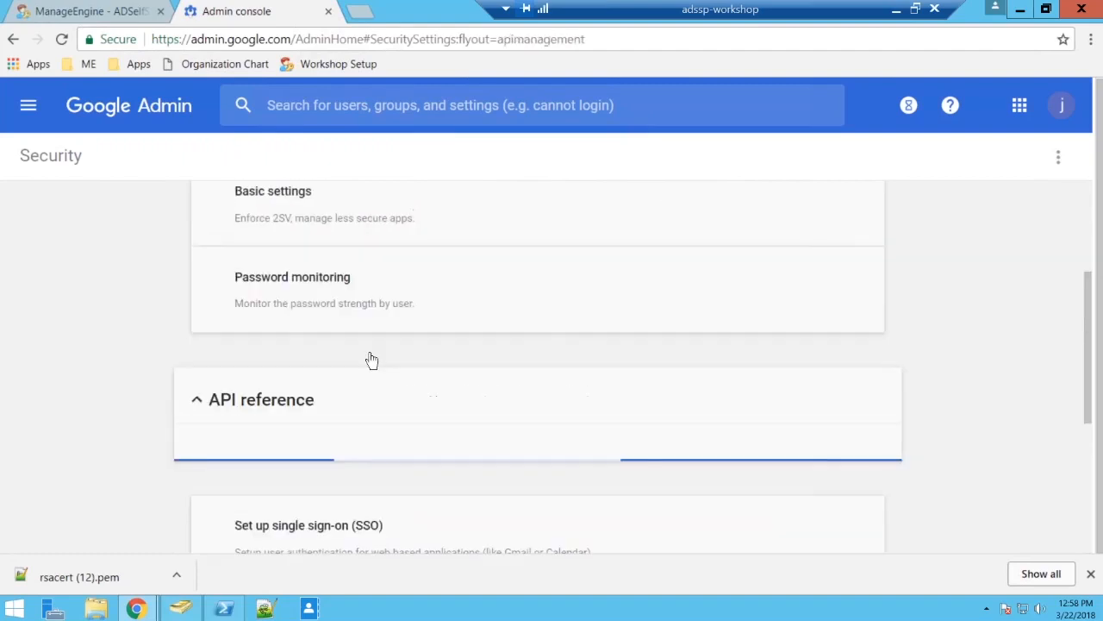
left_click(204, 401)
Reopen the single sign-on (SSO) setup, dismiss the downloads bar and review the third party identity provider settings.
scroll(483, 370, "down", 1)
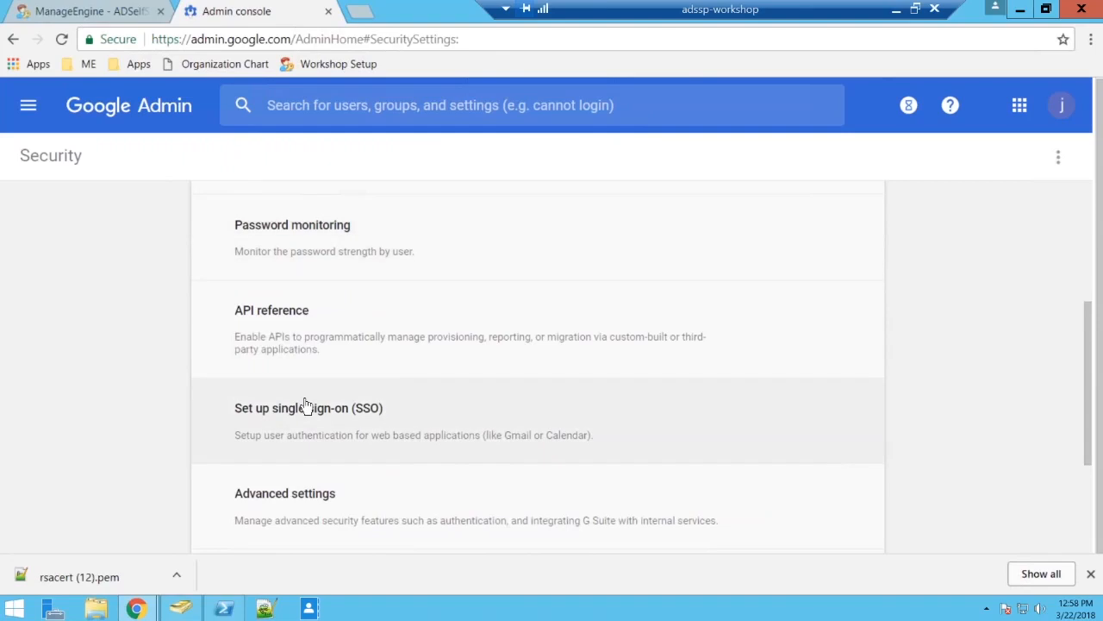
left_click(306, 405)
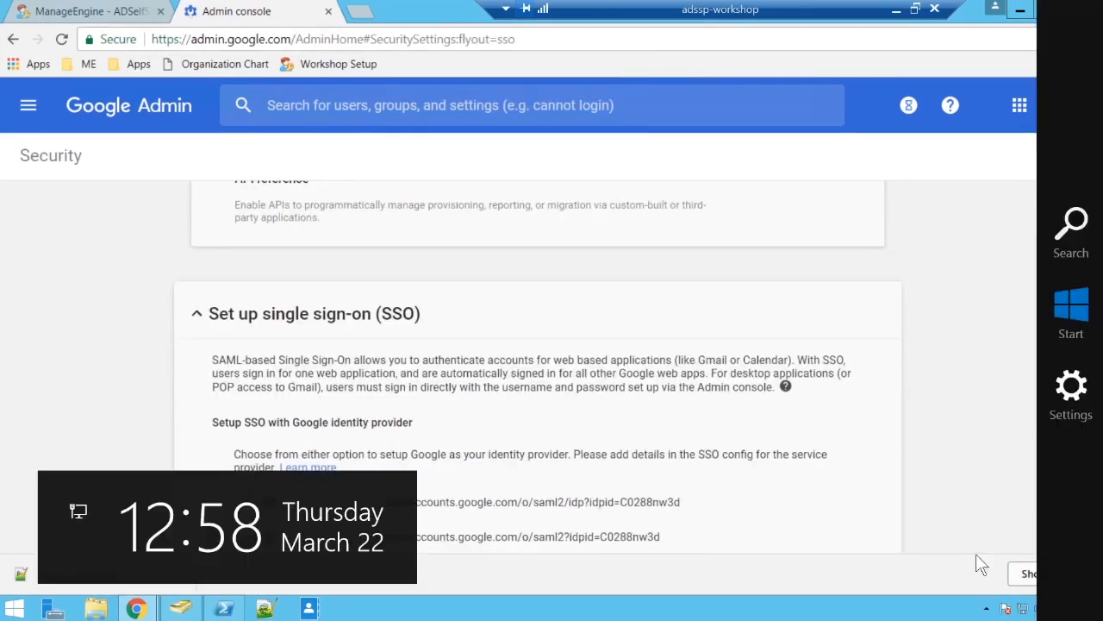
left_click(1090, 574)
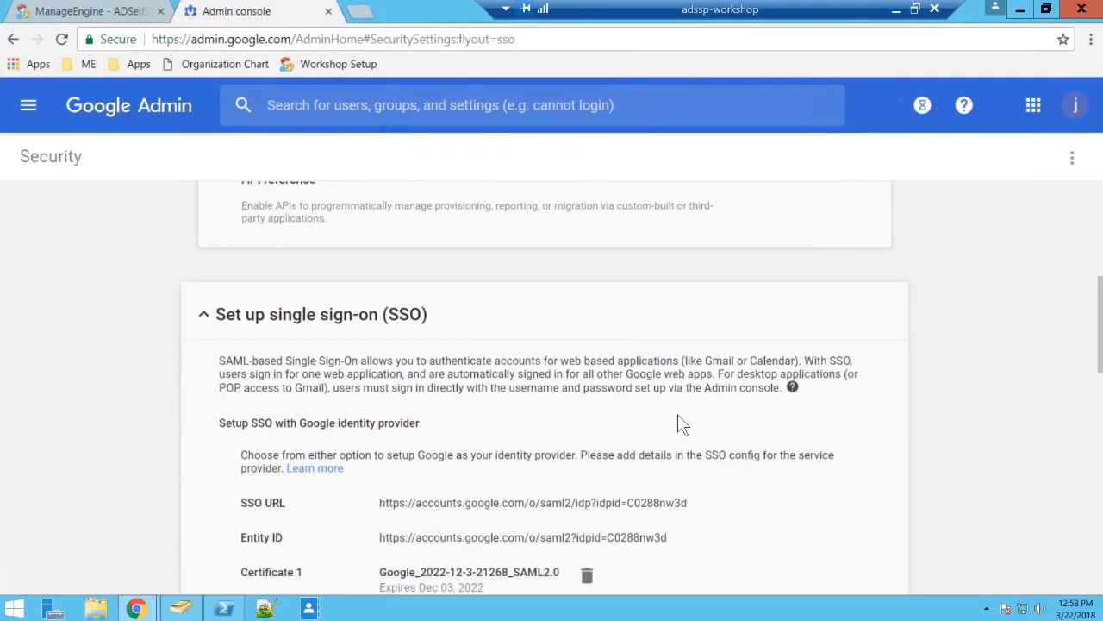
scroll(677, 422, "down", 4)
scroll(681, 422, "down", 1)
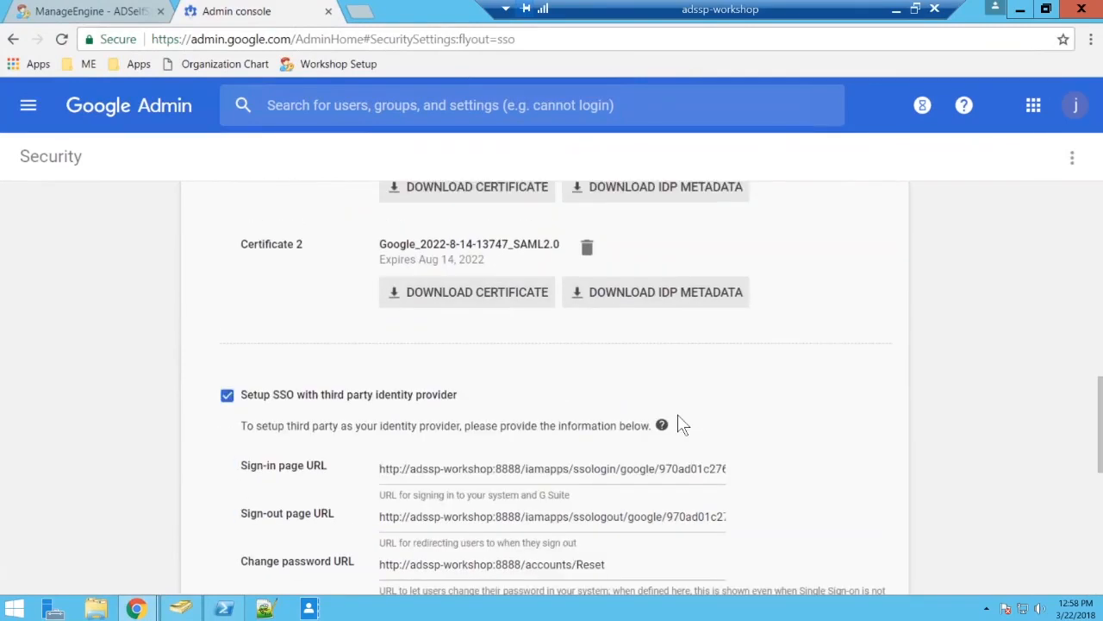
Return to ADSelfService Plus, close the SSO/SAML details and update the Google Apps single sign-on configuration for evergrowingtech.com.
scroll(680, 424, "down", 2)
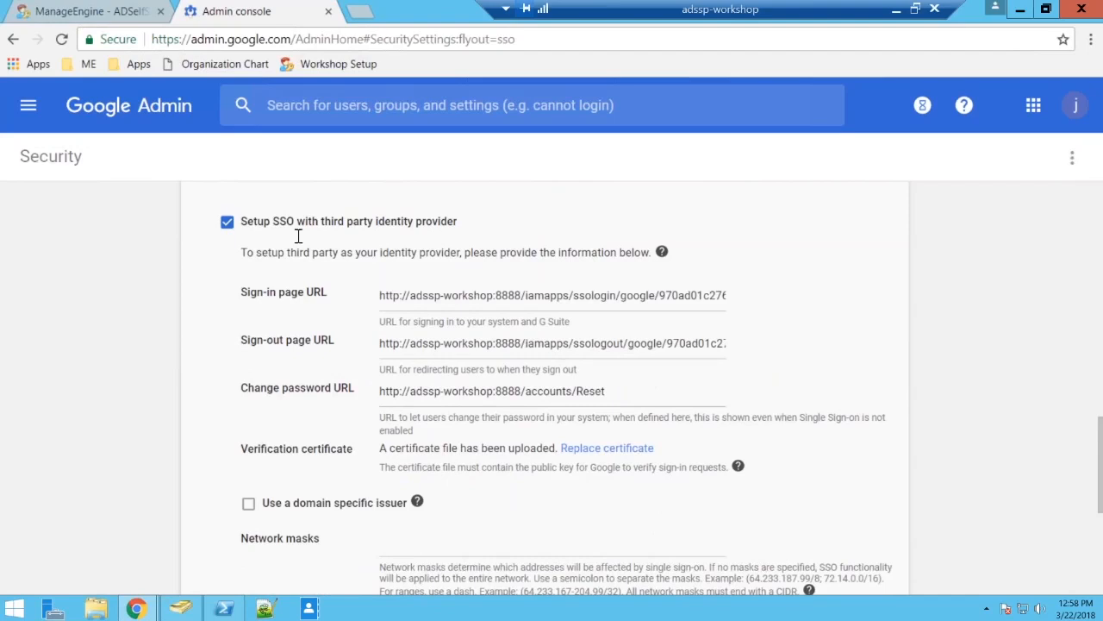
left_click(90, 12)
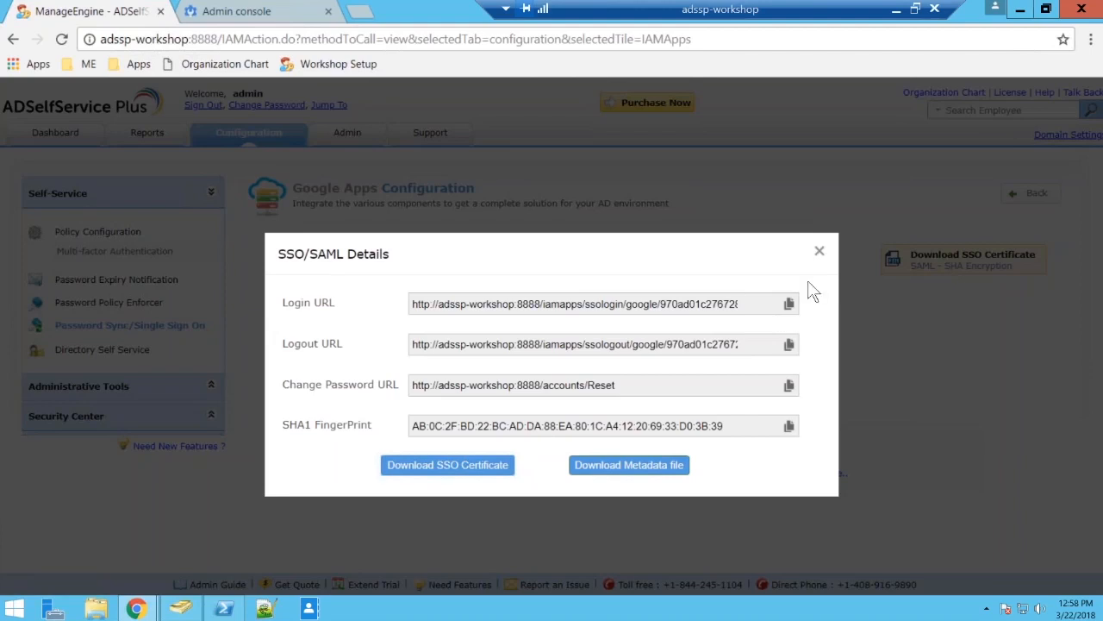
left_click(820, 251)
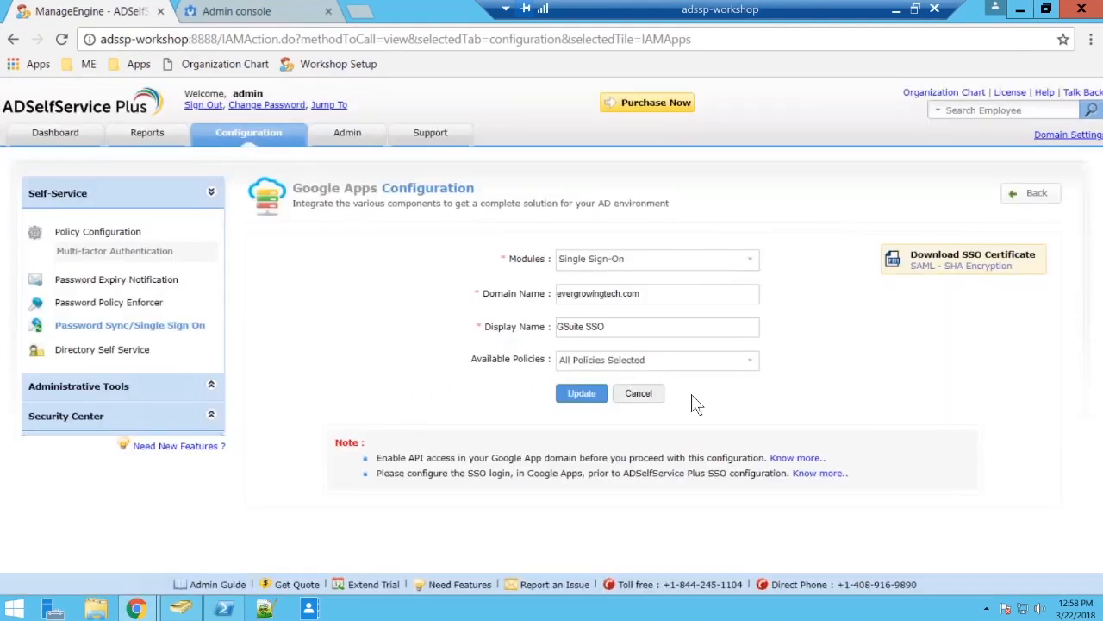
left_click(582, 394)
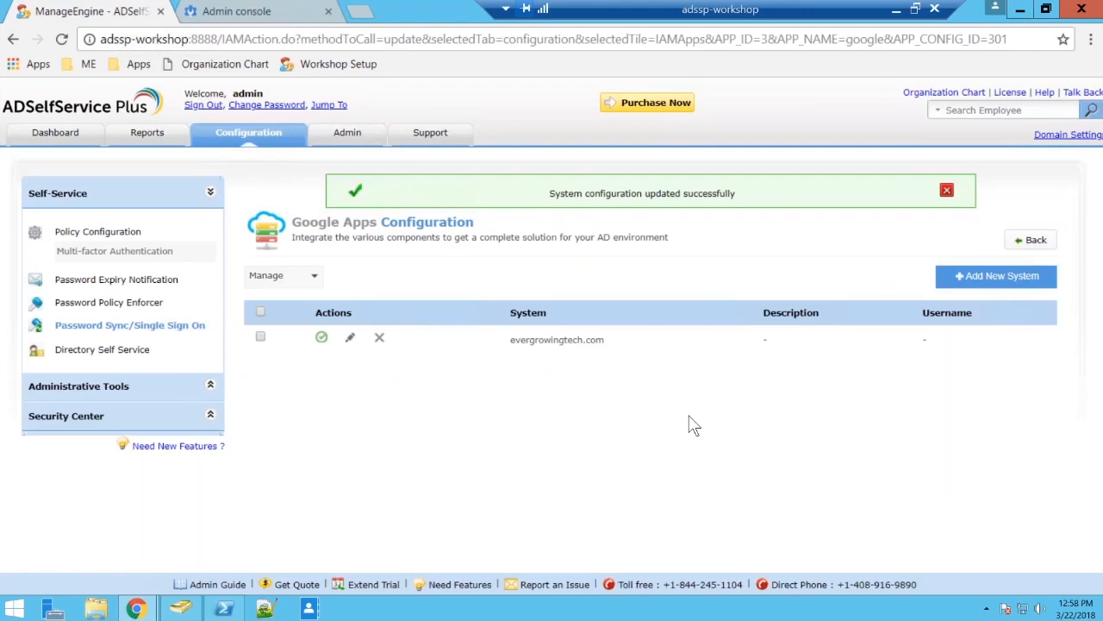
Open the ADSelfService Plus login page in an incognito window and log in as a domain user with the user name and account password.
key("ctrl+shift+n")
left_click(37, 65)
left_click(52, 80)
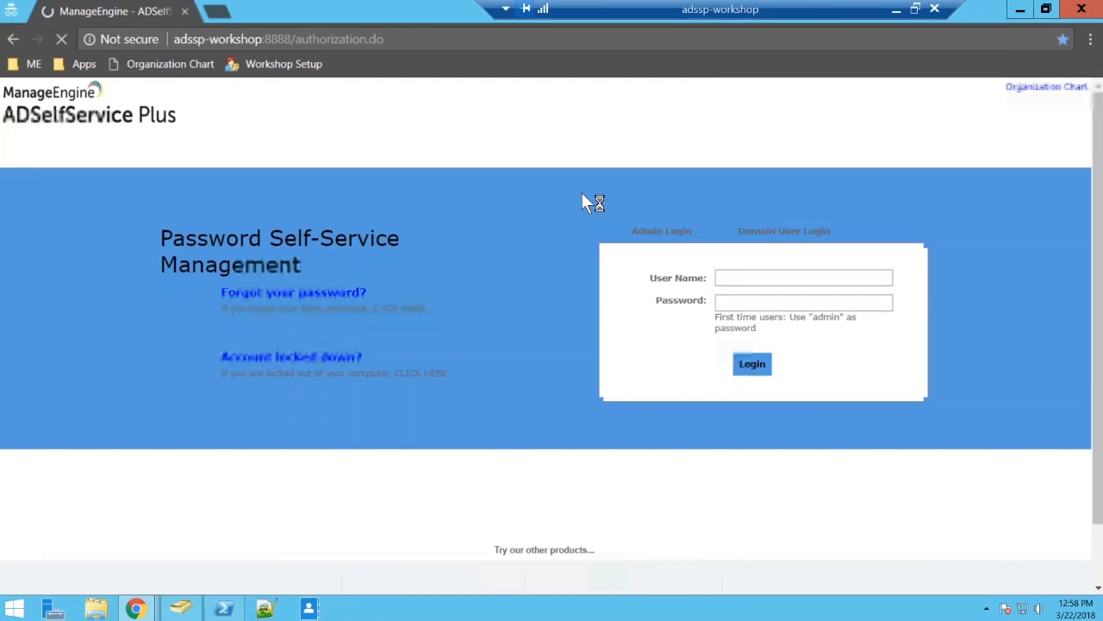
type("sharad")
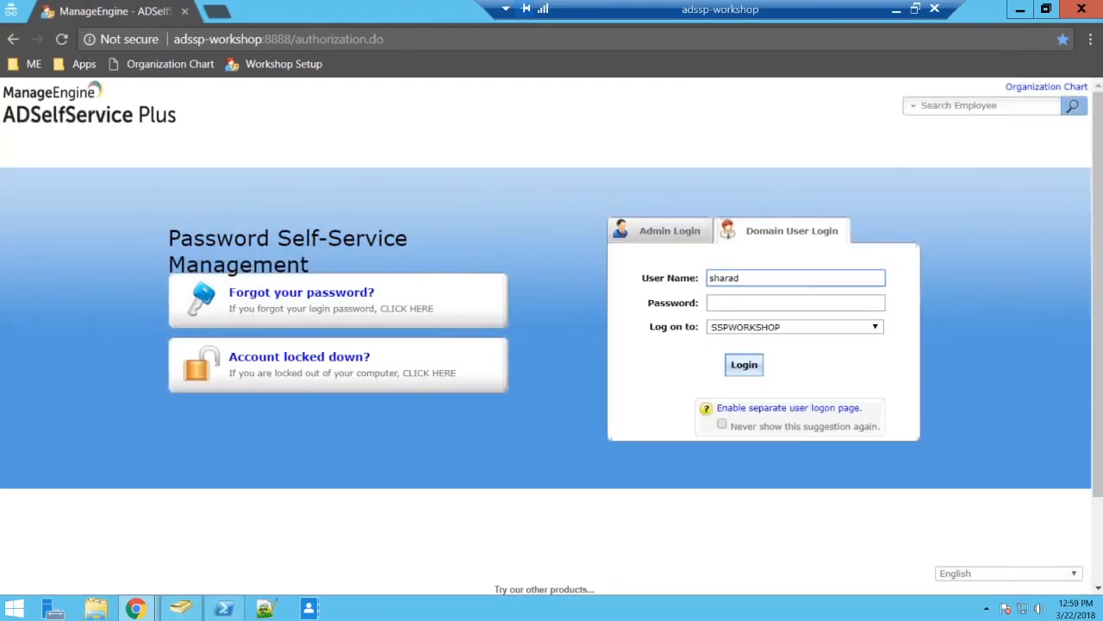
type("a")
key("Tab")
type("Test@1234")
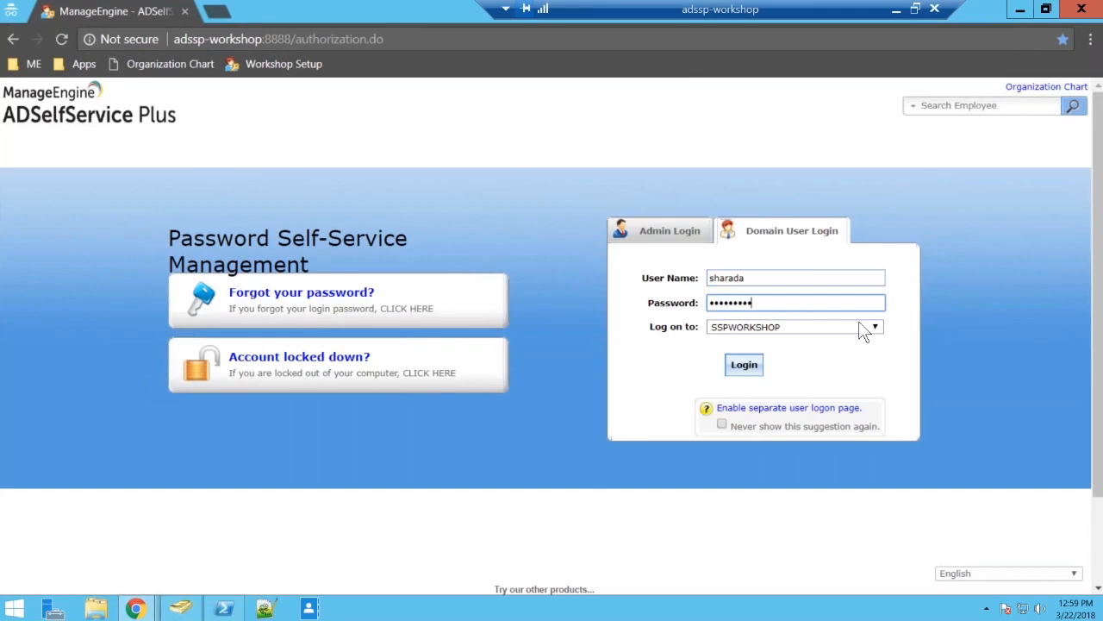
key("Return")
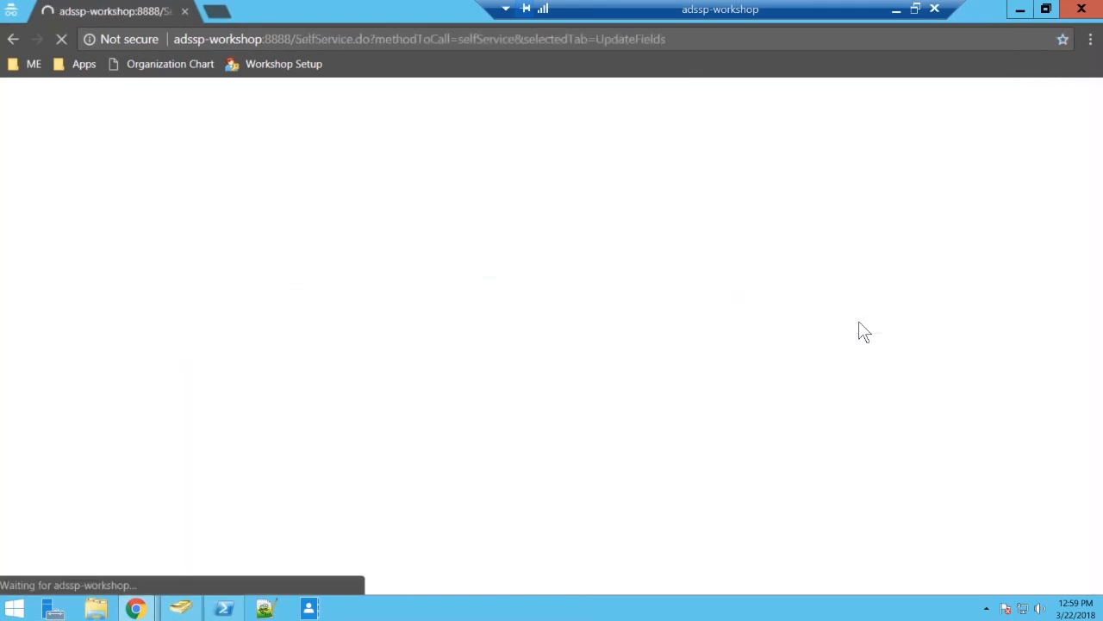
Launch the GSuite SSO Google Apps account from the user's applications list and continue the Google sign-in with the prefilled e-mail.
left_click(378, 138)
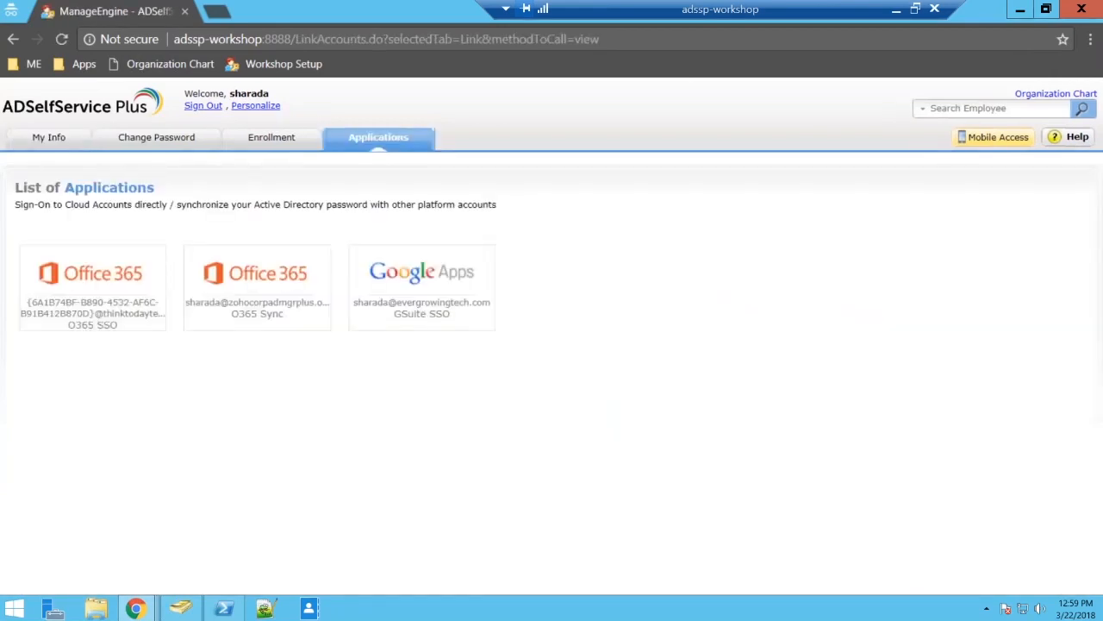
mouse_move(429, 297)
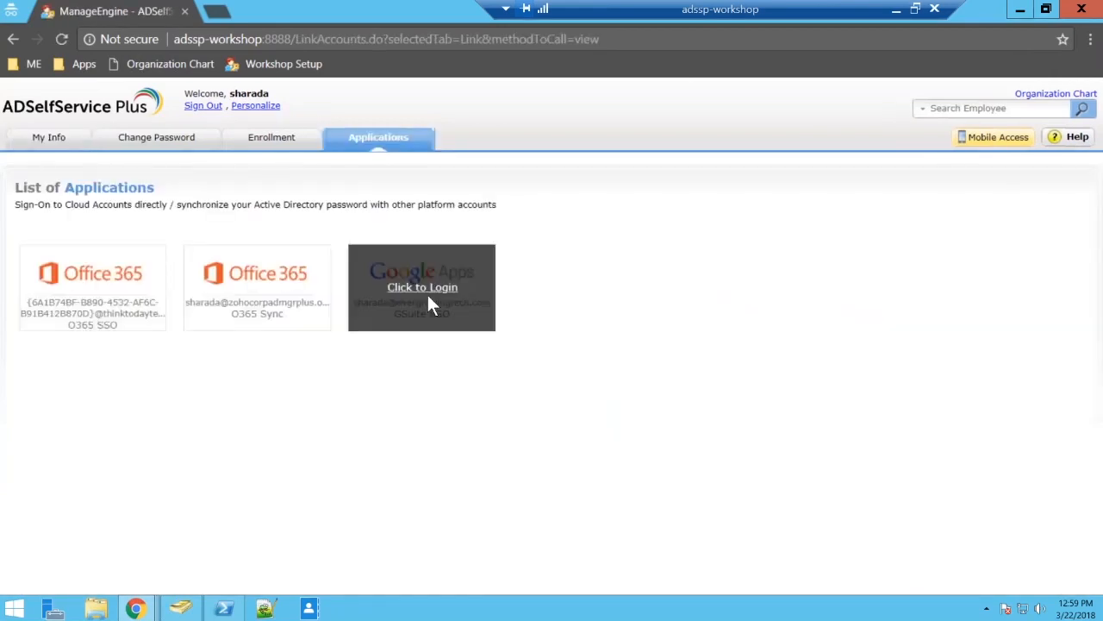
left_click(427, 295)
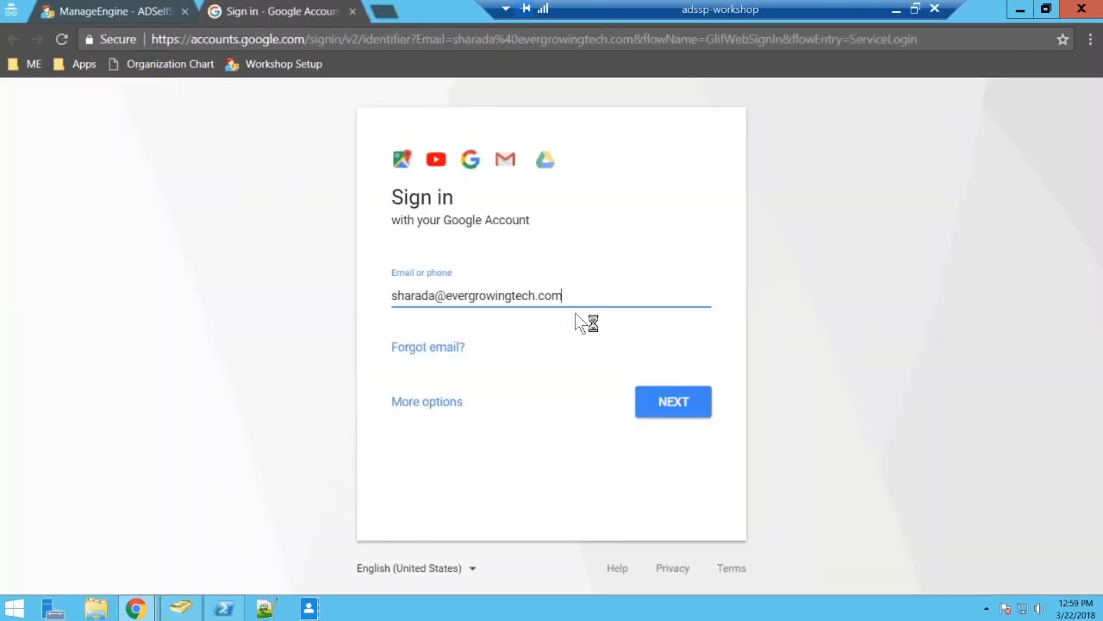
left_click(657, 398)
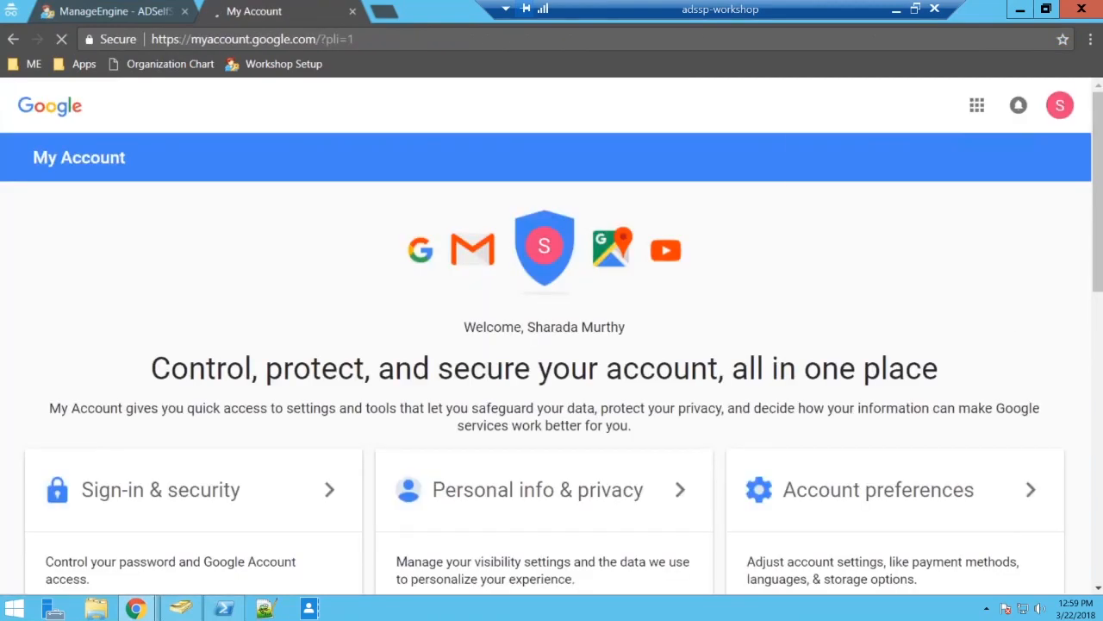
Show the signed-in Google account's details and sign out of it.
left_click(1059, 104)
left_click(1060, 105)
left_click(1033, 306)
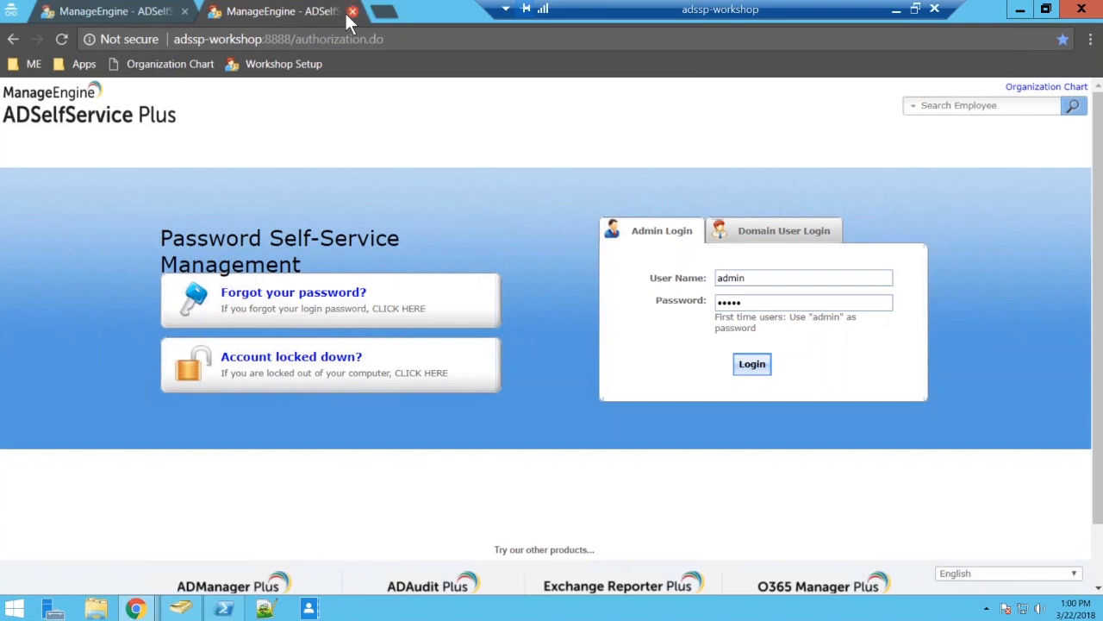
Close the extra ADSelfService Plus tab and load the bookmarked Google Accounts sign-in page in the remaining one.
left_click(145, 19)
left_click(184, 12)
left_click(91, 63)
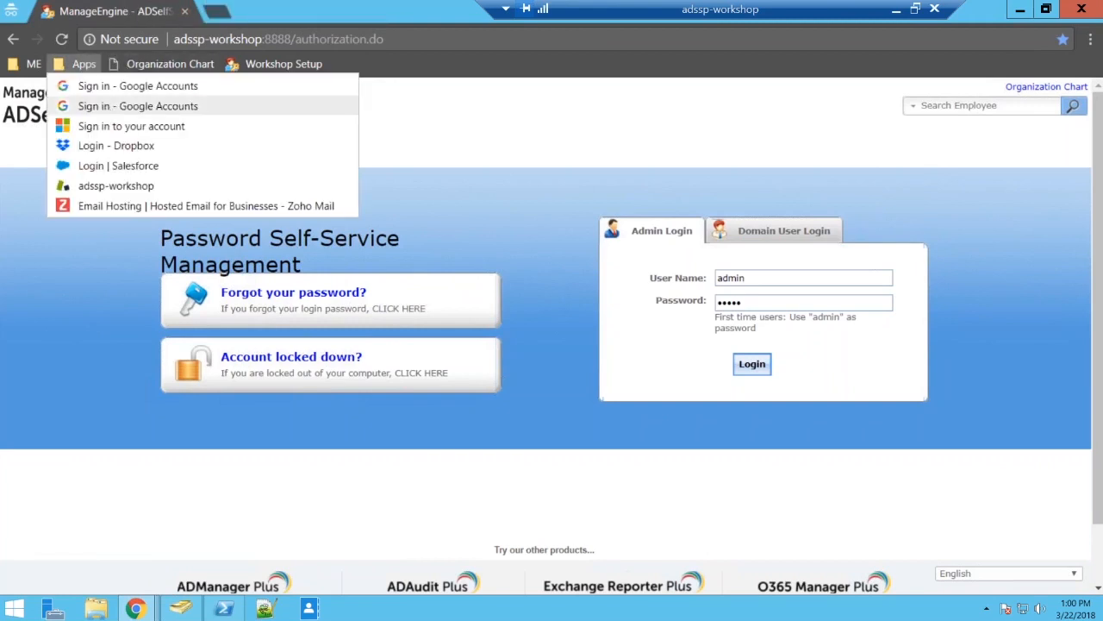
left_click(103, 105)
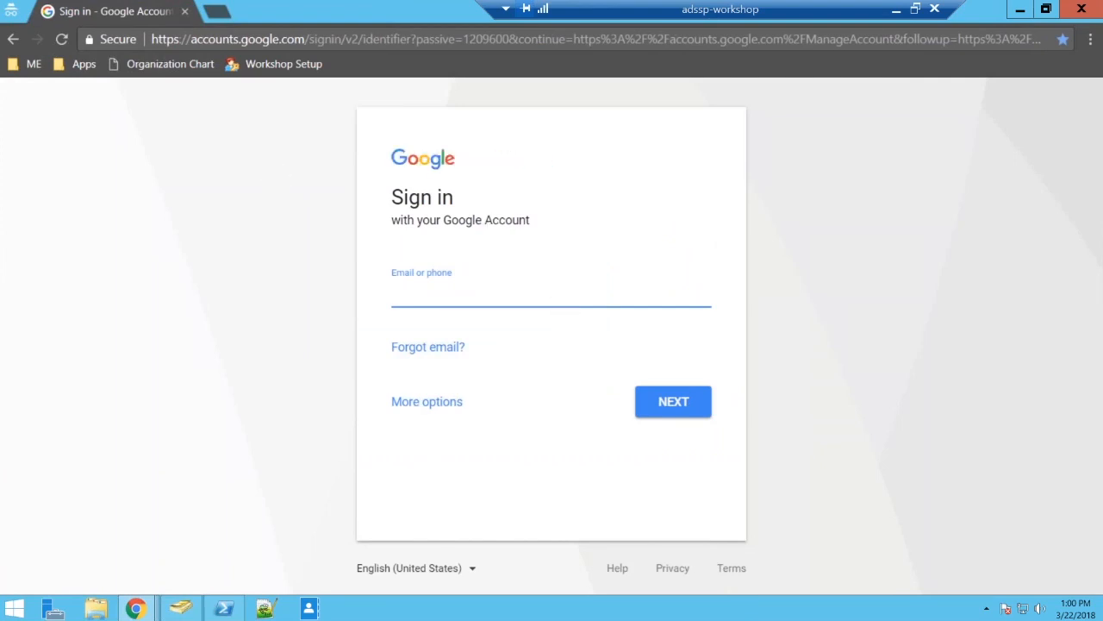
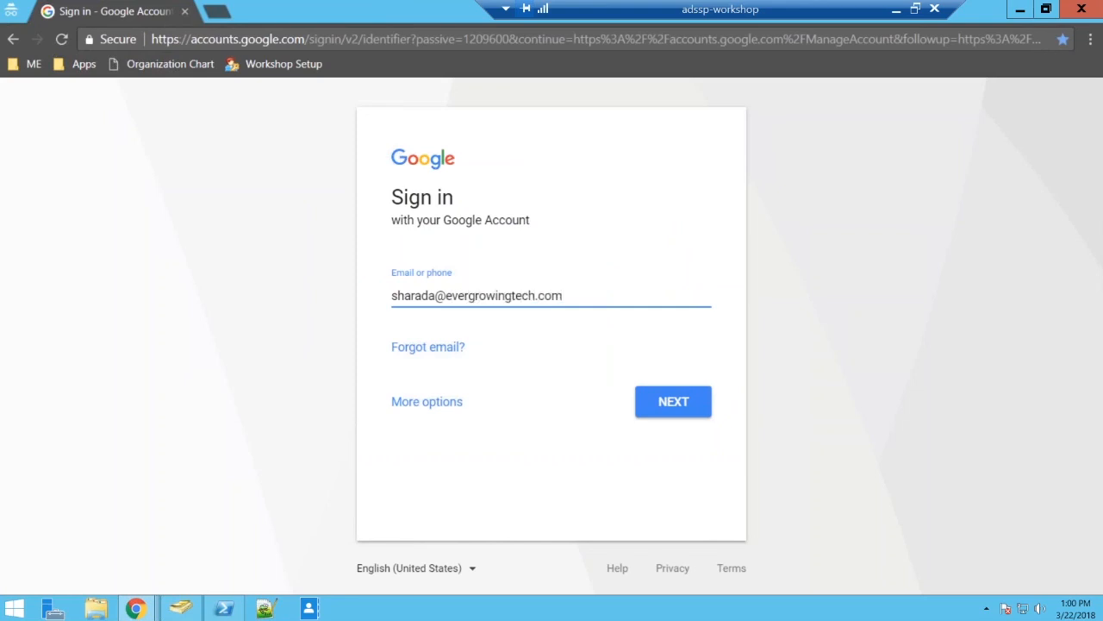
Enter the user's evergrowingtech.com e-mail in the Google sign-in form and continue to the identity provider login.
left_click(682, 417)
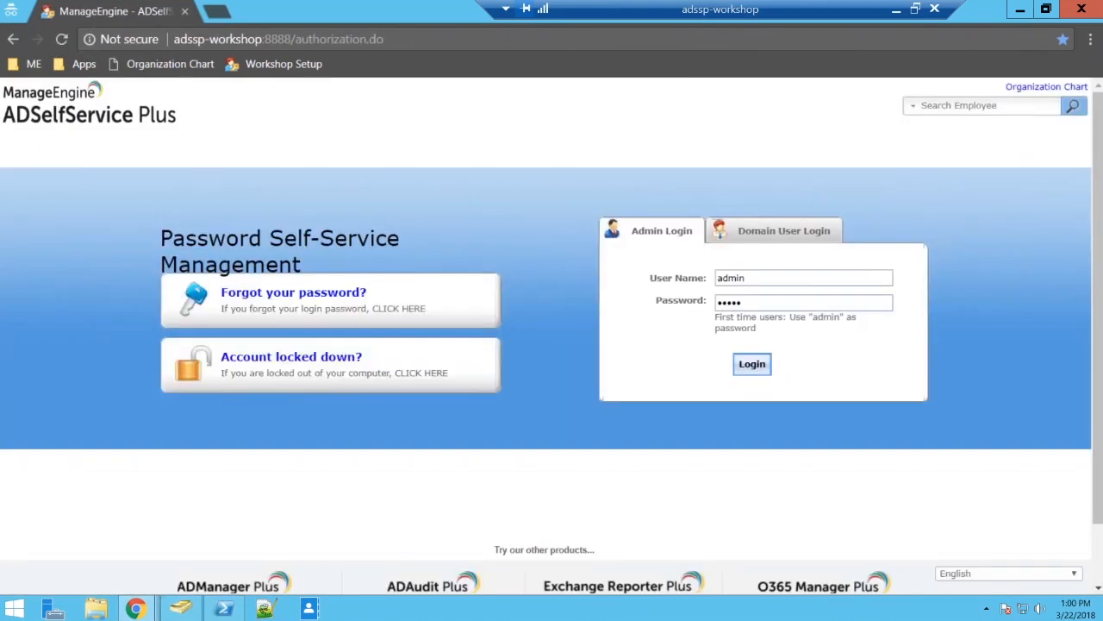
Authenticate through the ADSelfService Plus Domain User Login with the user name and account password for SSPWORKSHOP.
left_click(818, 237)
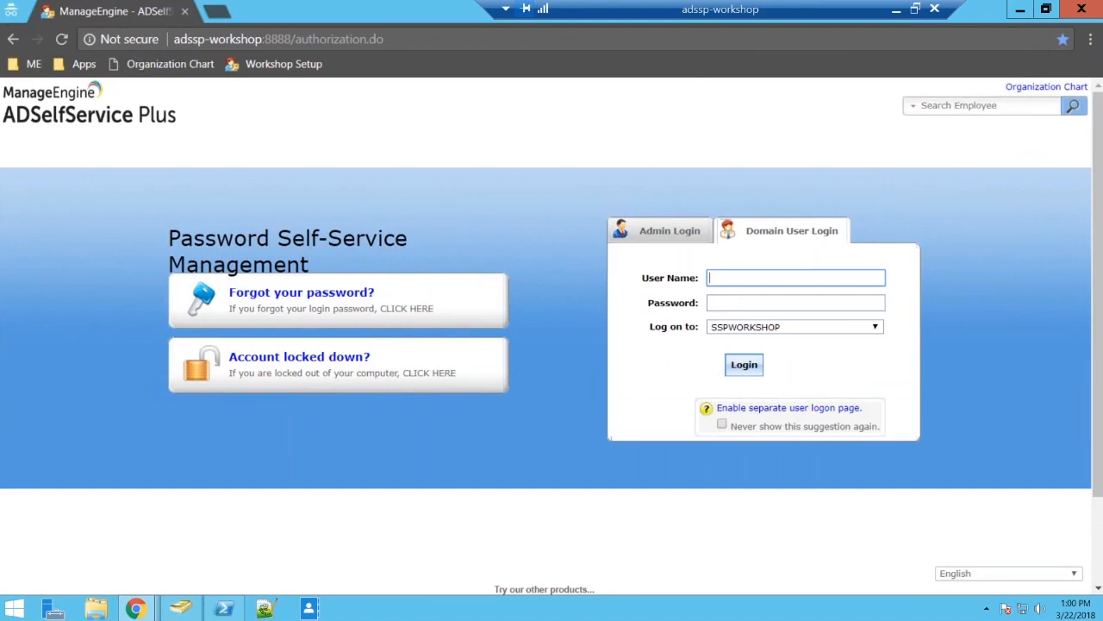
type("sharada")
key("Tab")
type("*********")
key("Return")
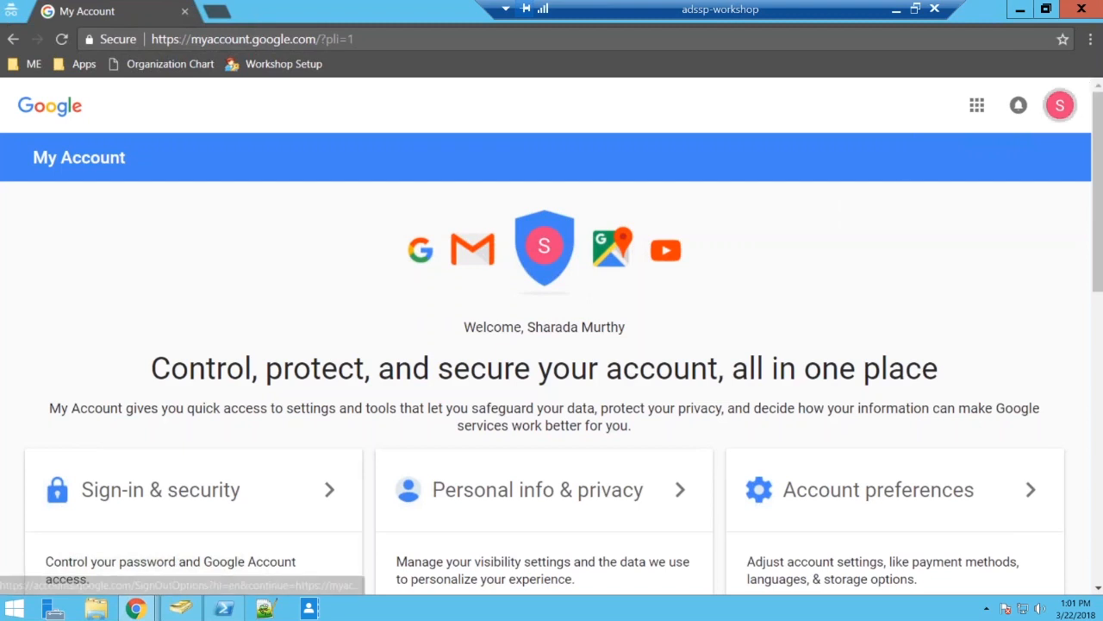
Check which managed account is signed in on the Google My Account page, then sign out to end the SSO test.
left_click(1060, 105)
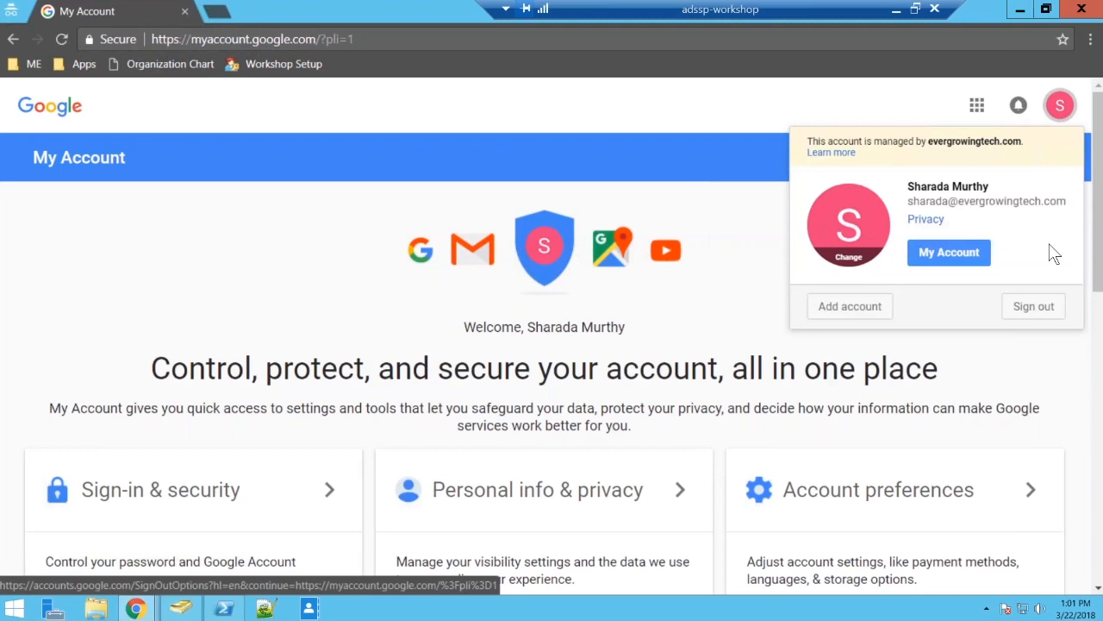
left_click(706, 288)
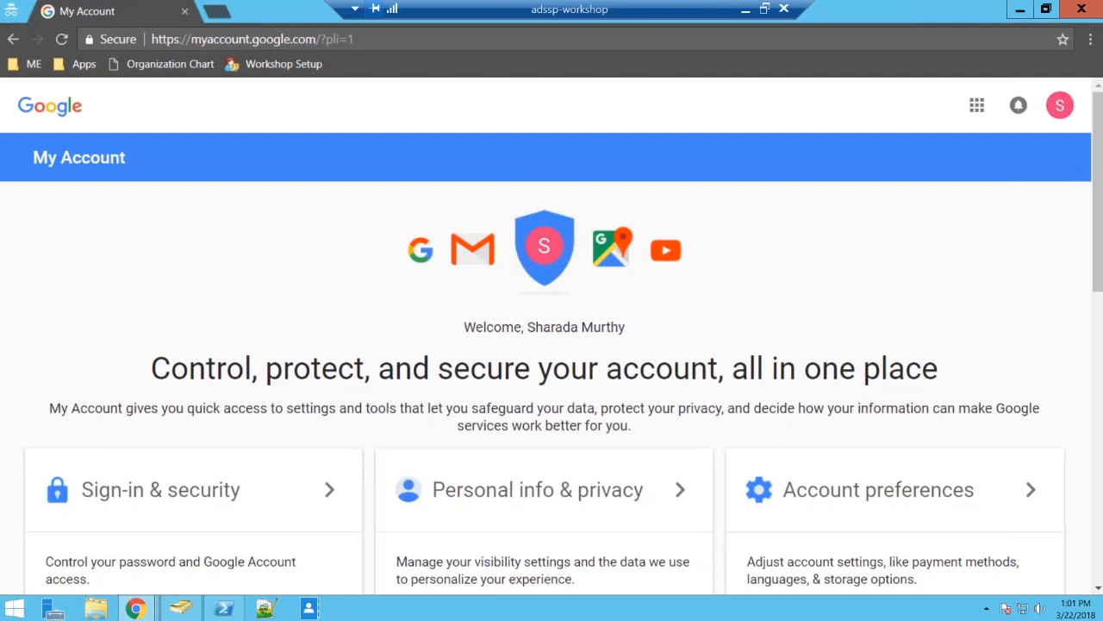
left_click(1059, 104)
left_click(1031, 308)
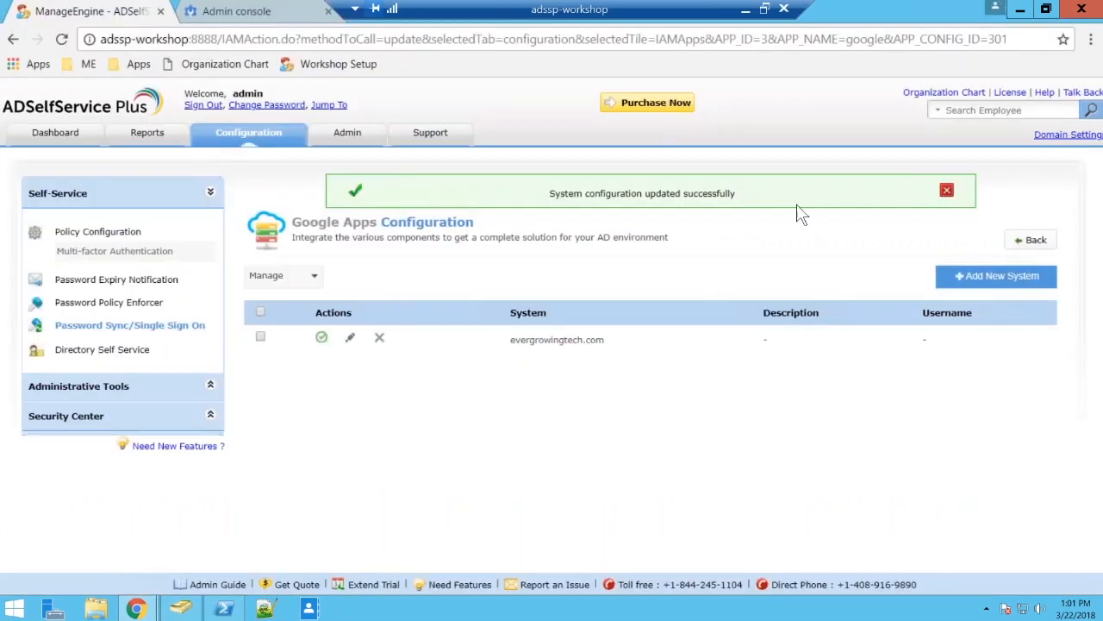
Dismiss the configuration update message and browse the full list of supported applications in Password Sync/Single Sign On.
left_click(946, 189)
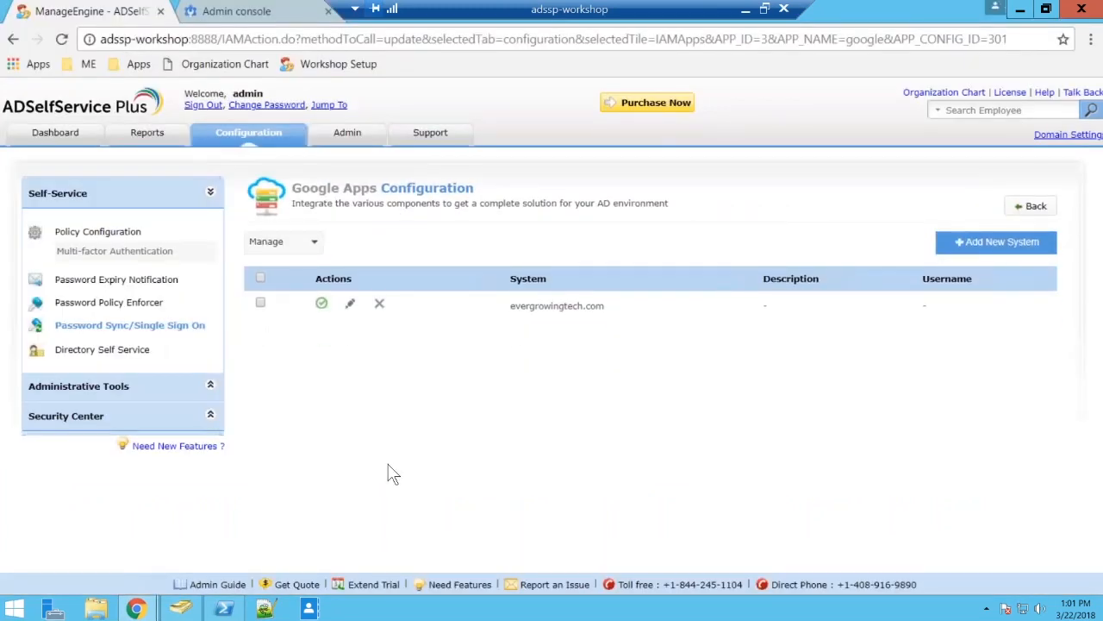
left_click(175, 330)
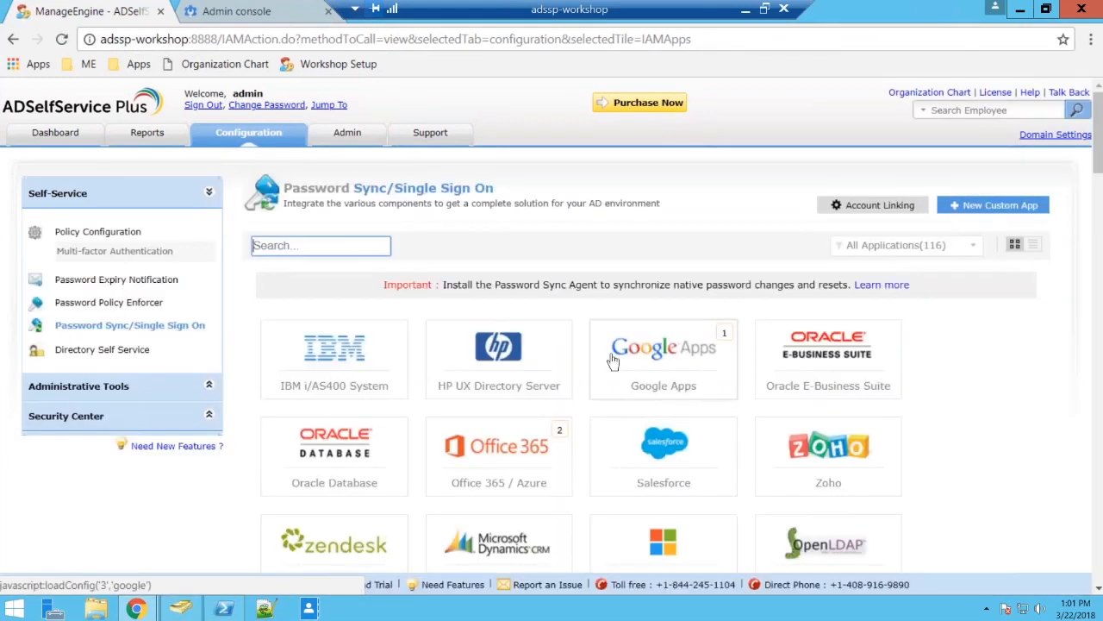
scroll(939, 351, "down", 1)
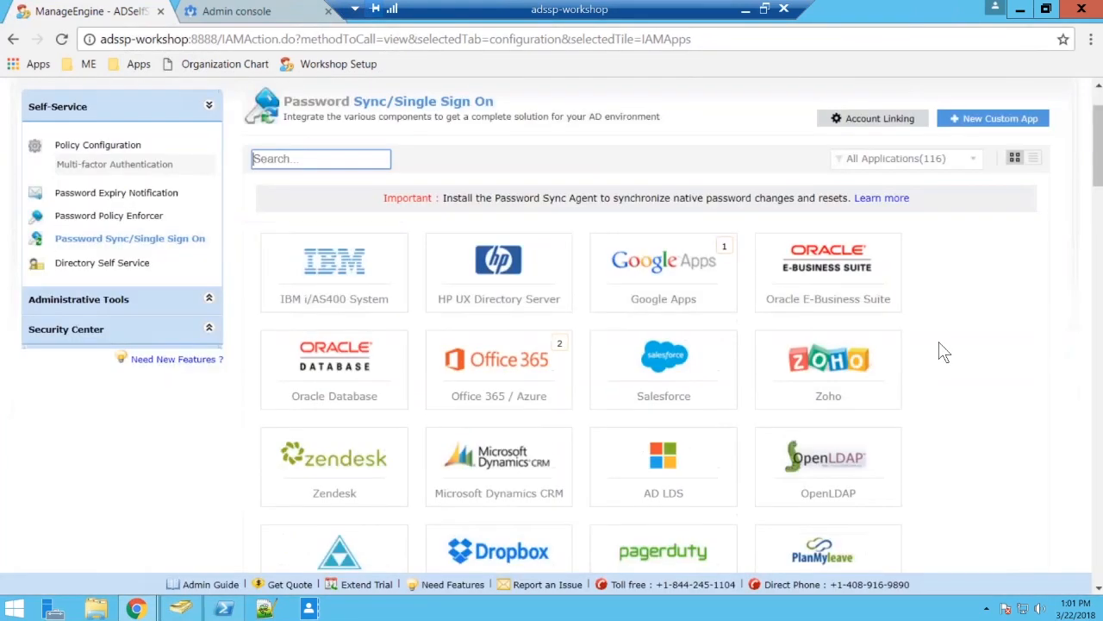
scroll(944, 352, "down", 1)
scroll(943, 351, "down", 1)
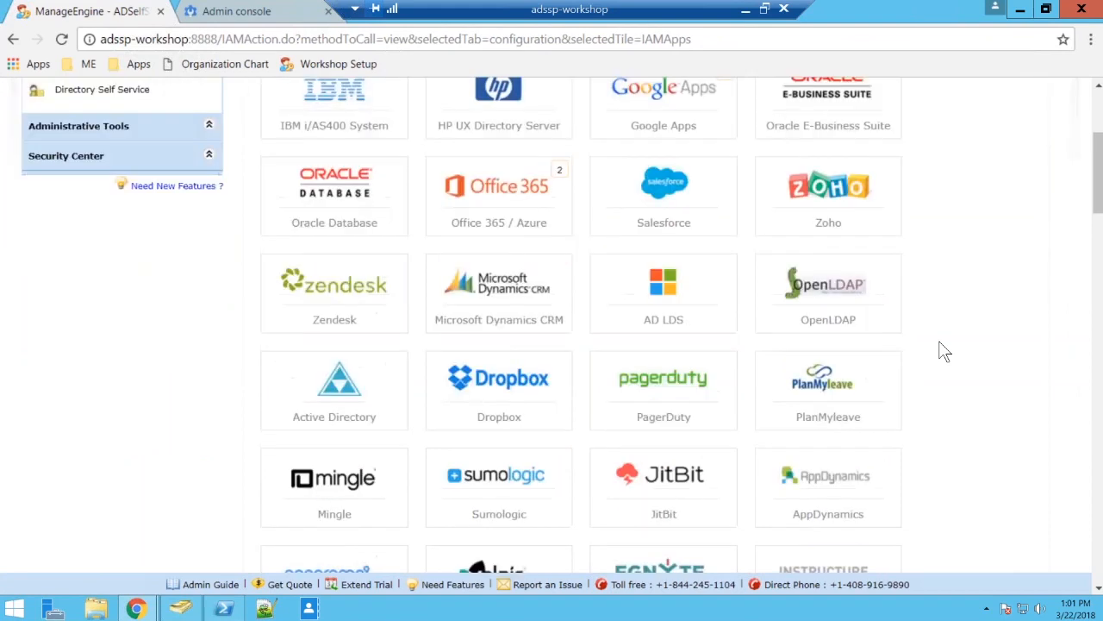
scroll(944, 352, "down", 5)
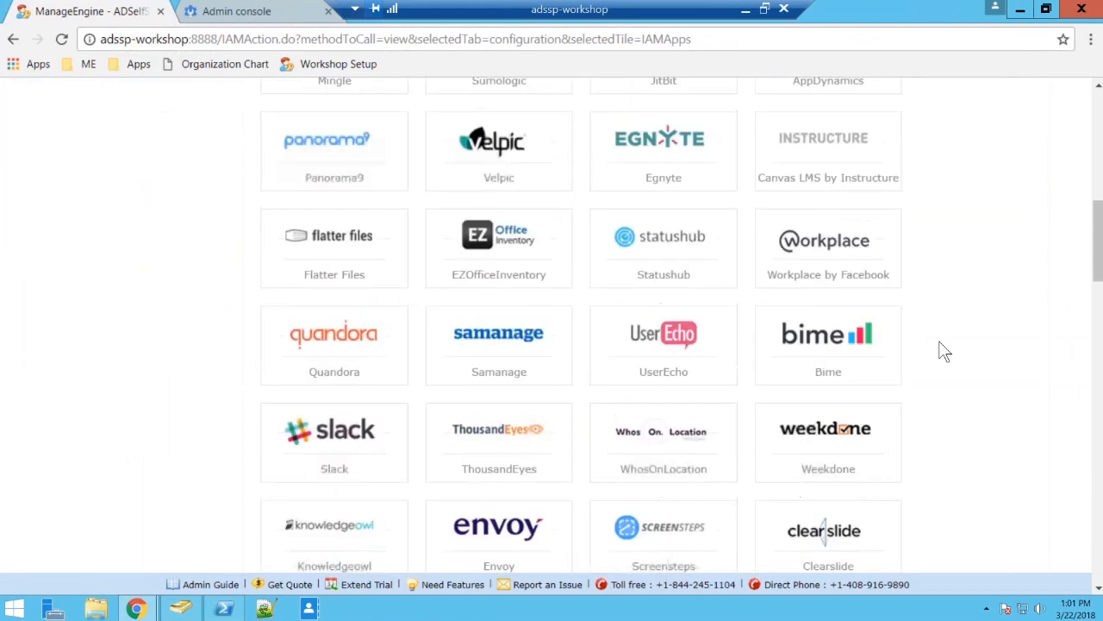
scroll(943, 352, "down", 5)
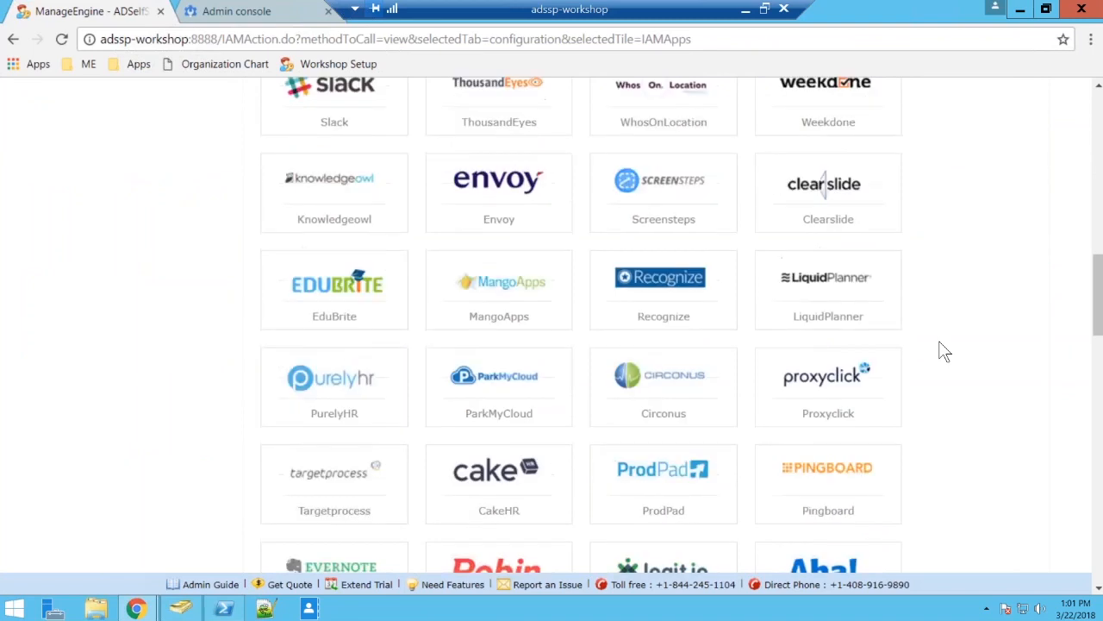
scroll(944, 352, "down", 2)
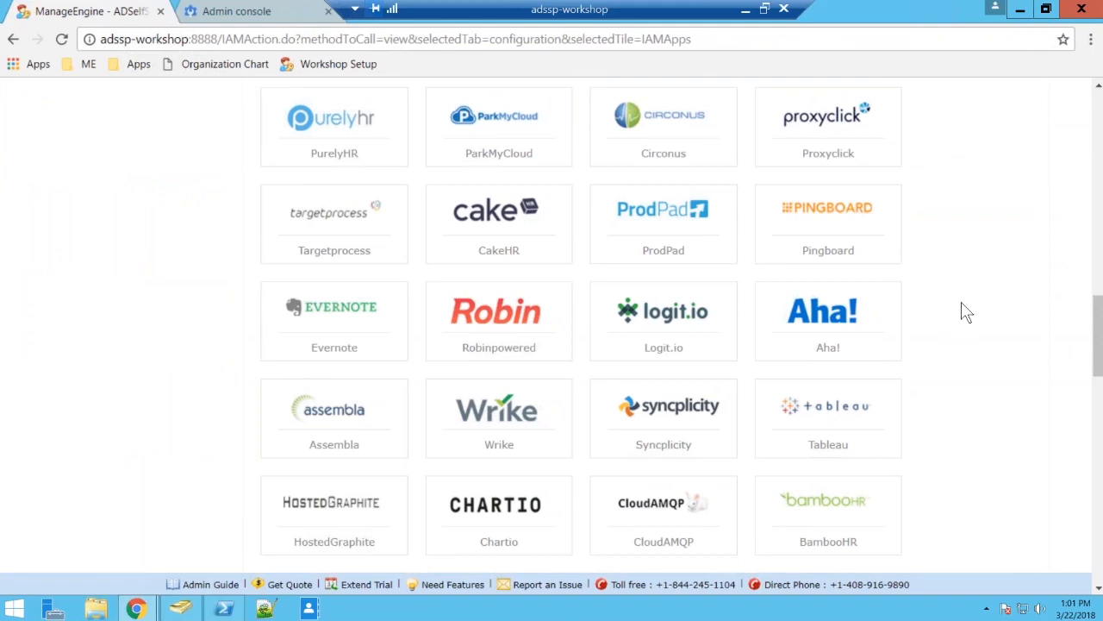
scroll(965, 312, "down", 1)
scroll(966, 313, "down", 4)
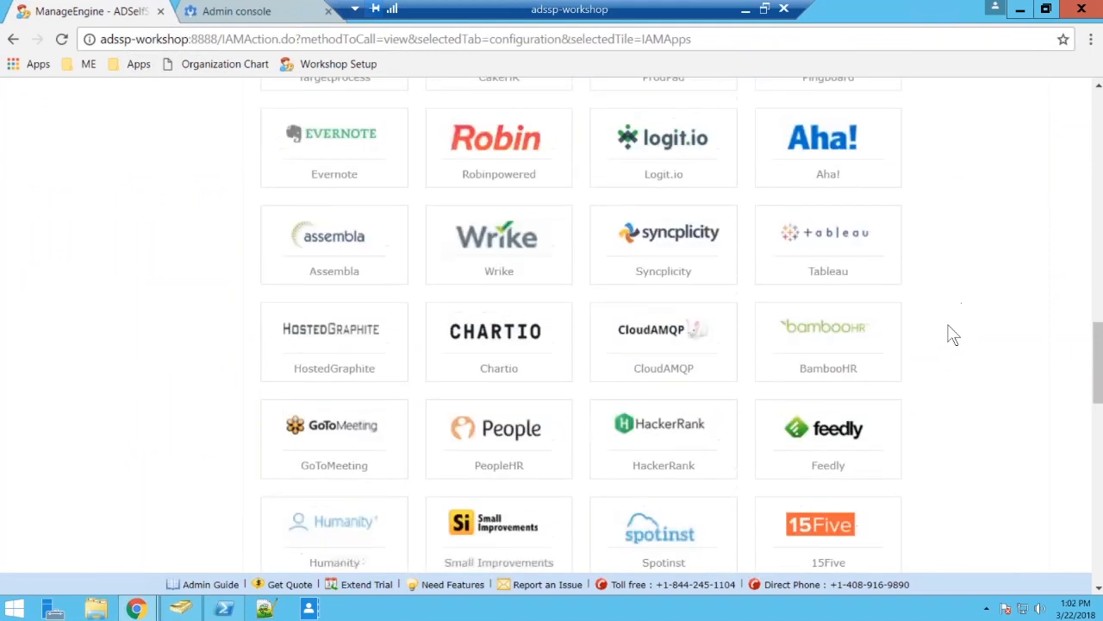
scroll(952, 335, "down", 1)
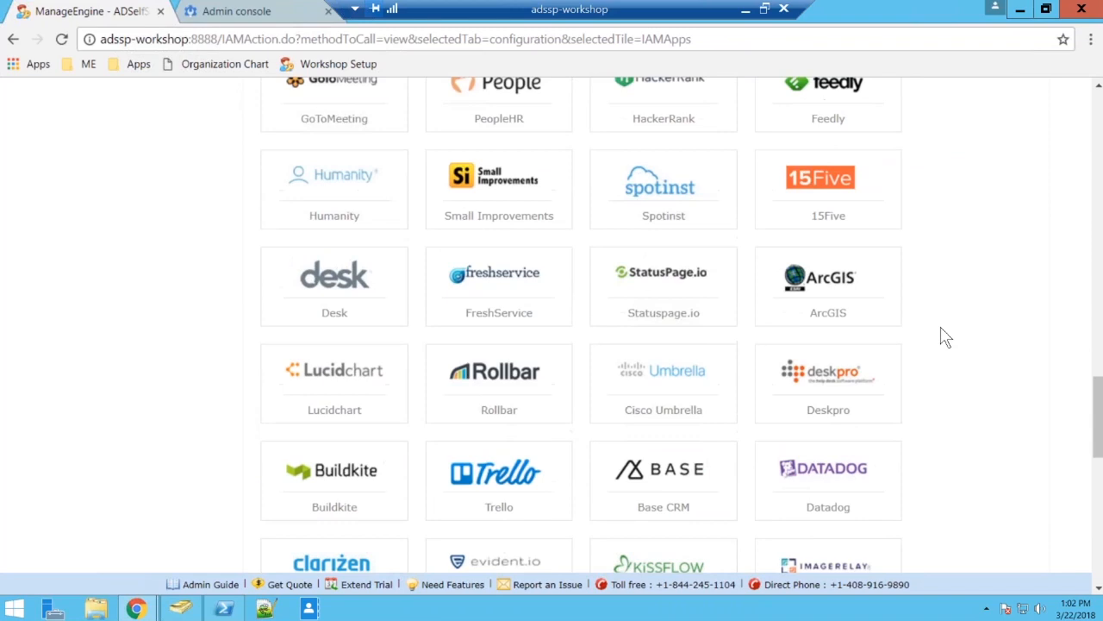
scroll(946, 337, "down", 3)
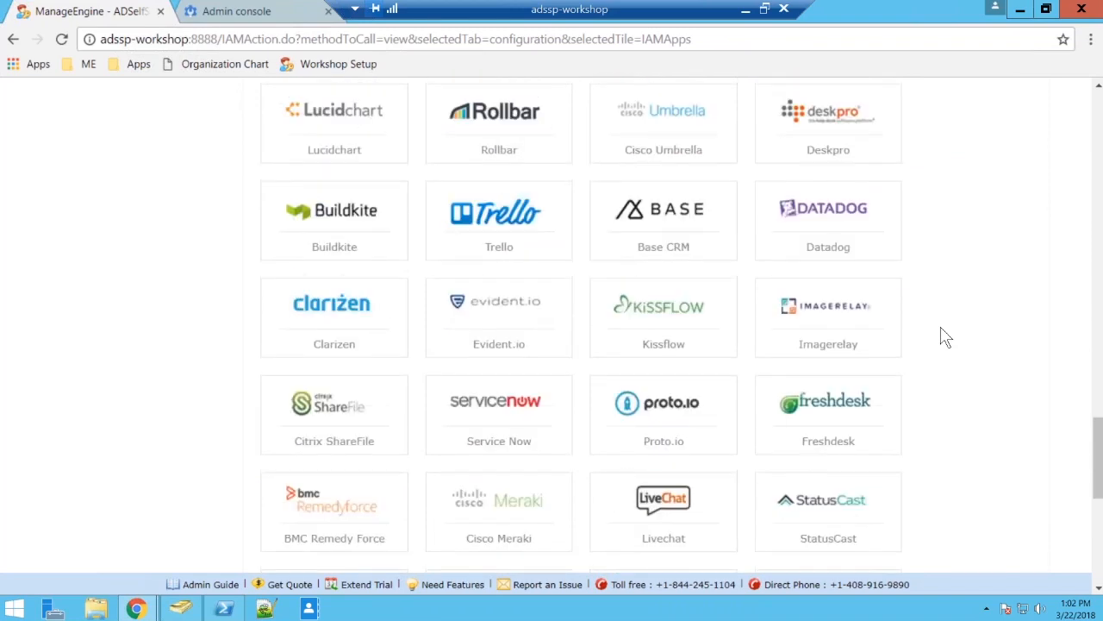
scroll(946, 336, "down", 6)
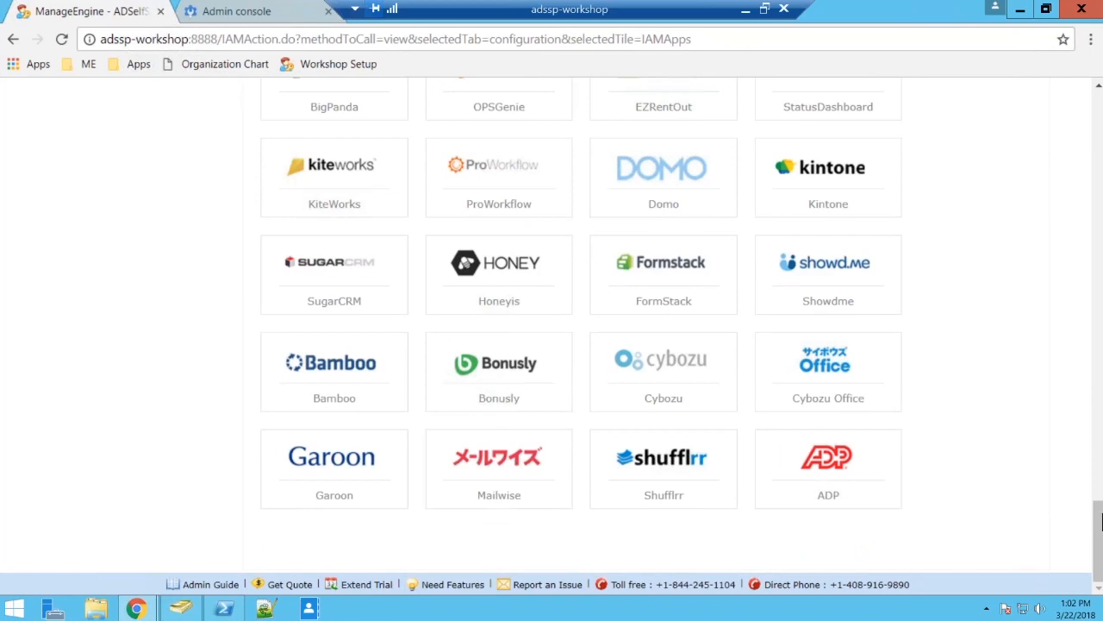
mouse_move(1101, 522)
left_mouse_down()
mouse_move(1101, 472)
mouse_move(1101, 523)
left_mouse_up()
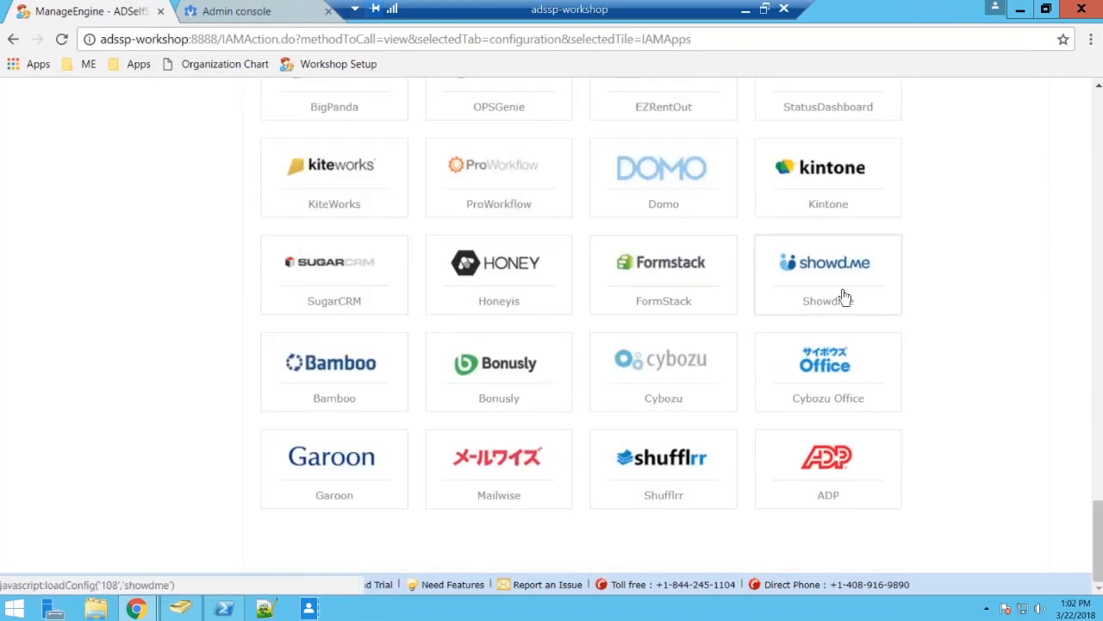
Check that the Office 365 single sign-on configuration for thinktodaytechnologies.com is assigned to the Admin policy and update it.
scroll(845, 297, "up", 20)
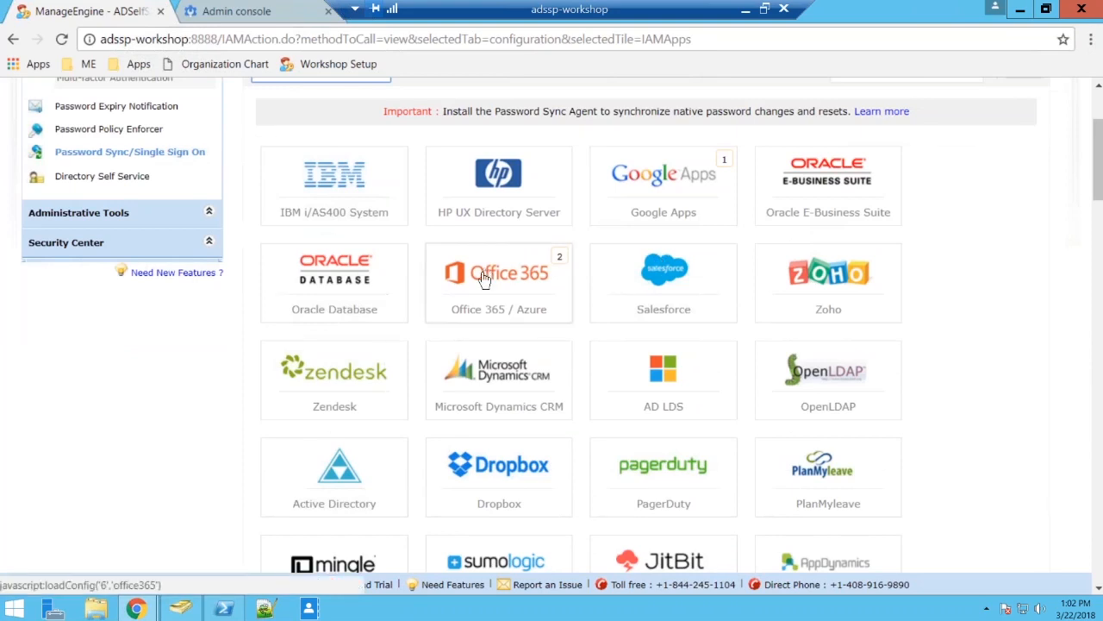
left_click(443, 322)
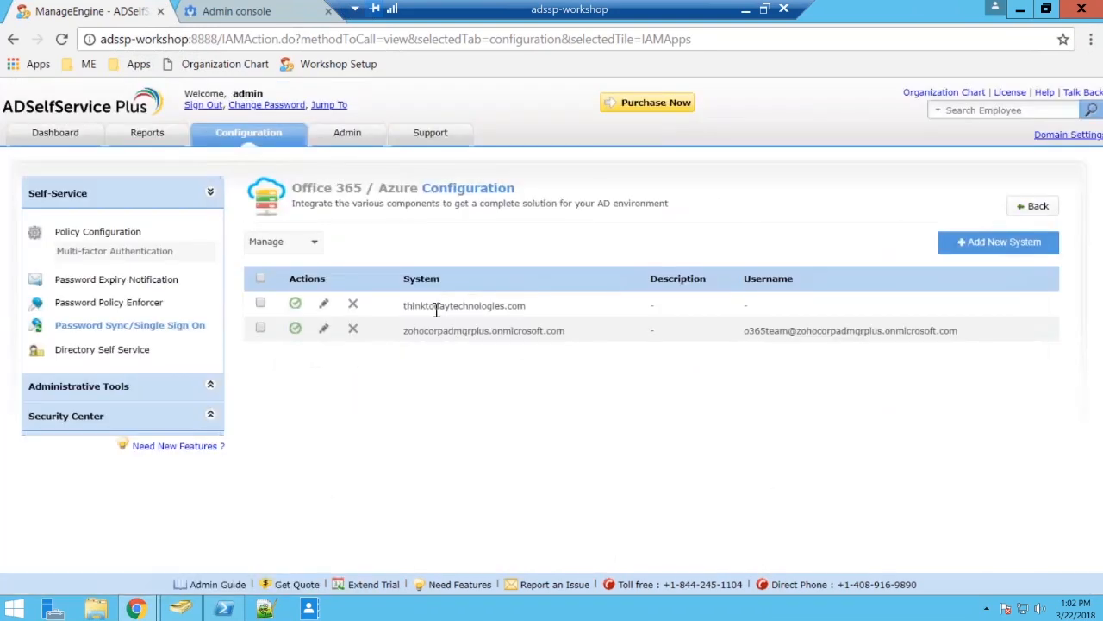
left_click(324, 307)
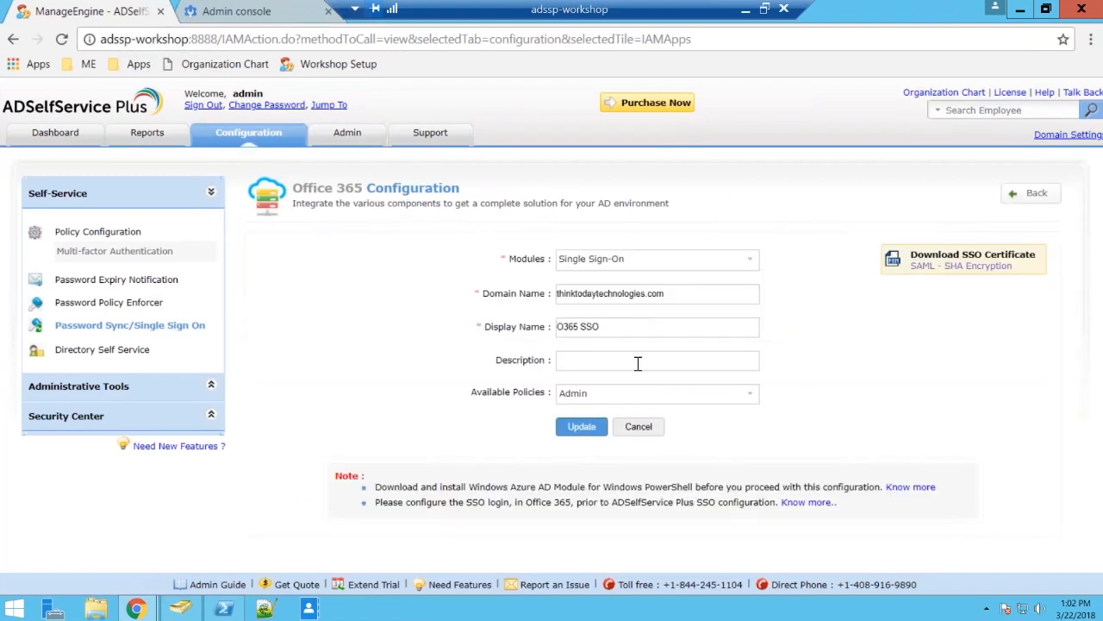
left_click(617, 393)
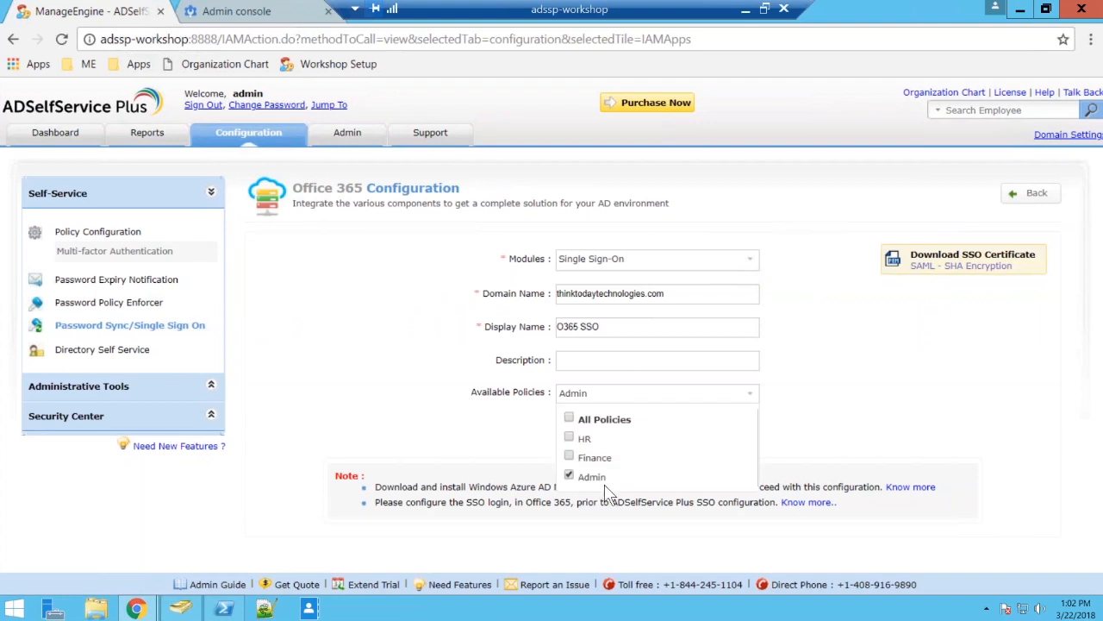
left_click(935, 382)
left_click(599, 428)
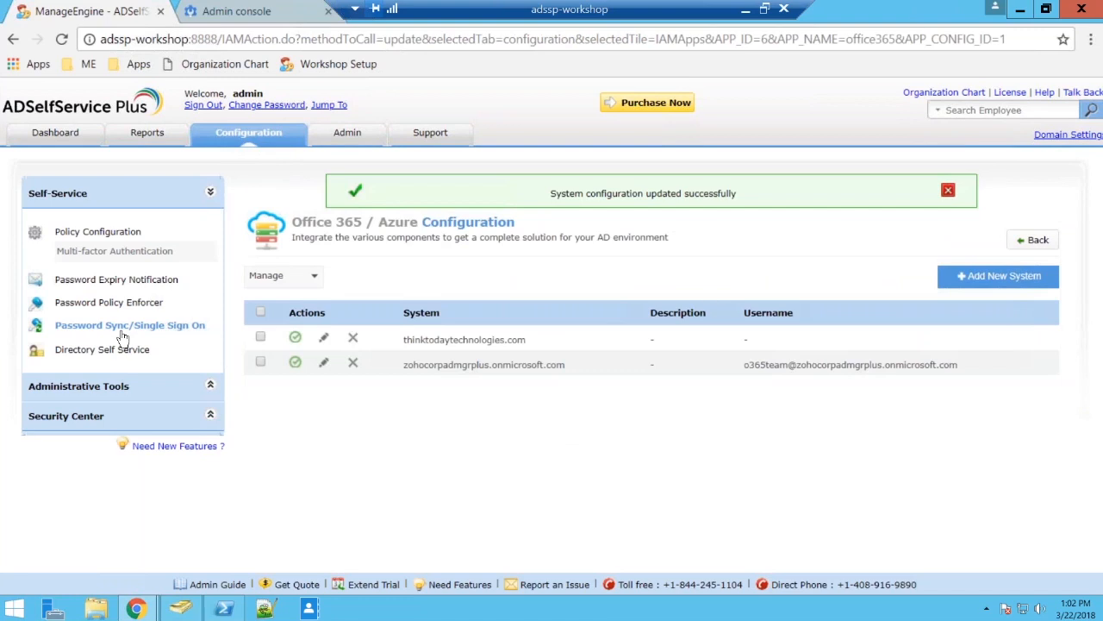
Restrict the Google Apps single sign-on configuration for evergrowingtech.com to the HR policy and update it.
left_click(188, 327)
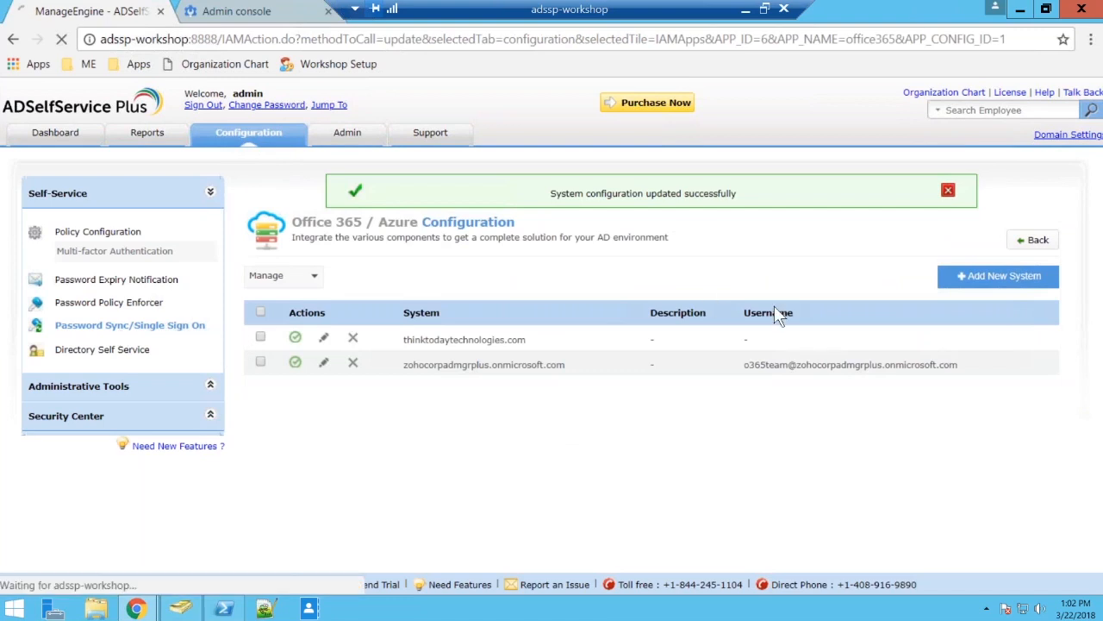
left_click(663, 358)
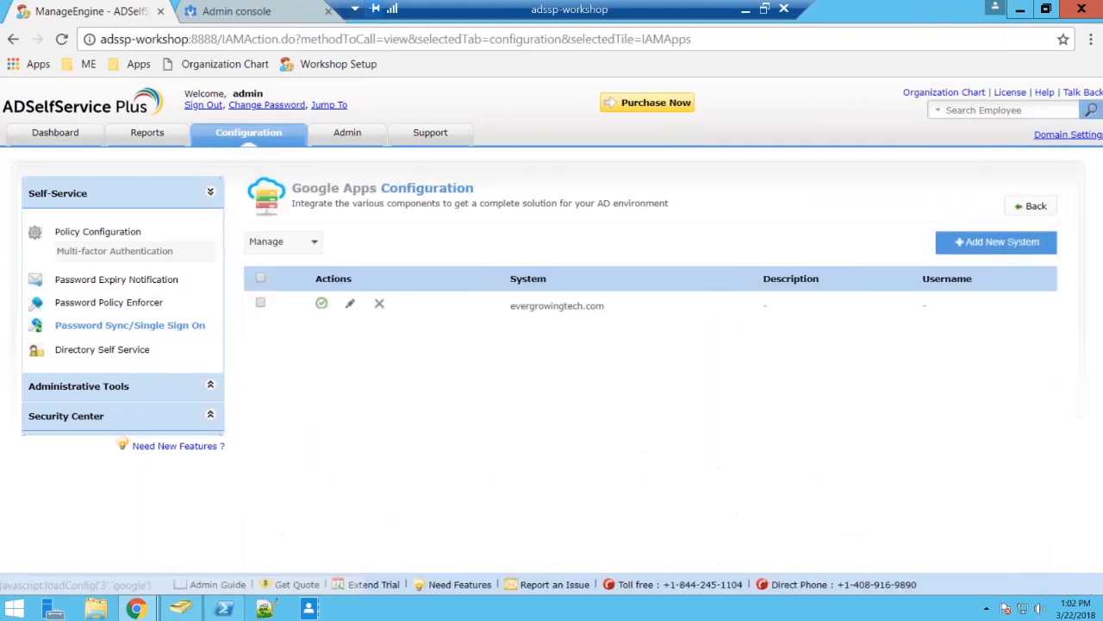
left_click(349, 305)
left_click(688, 363)
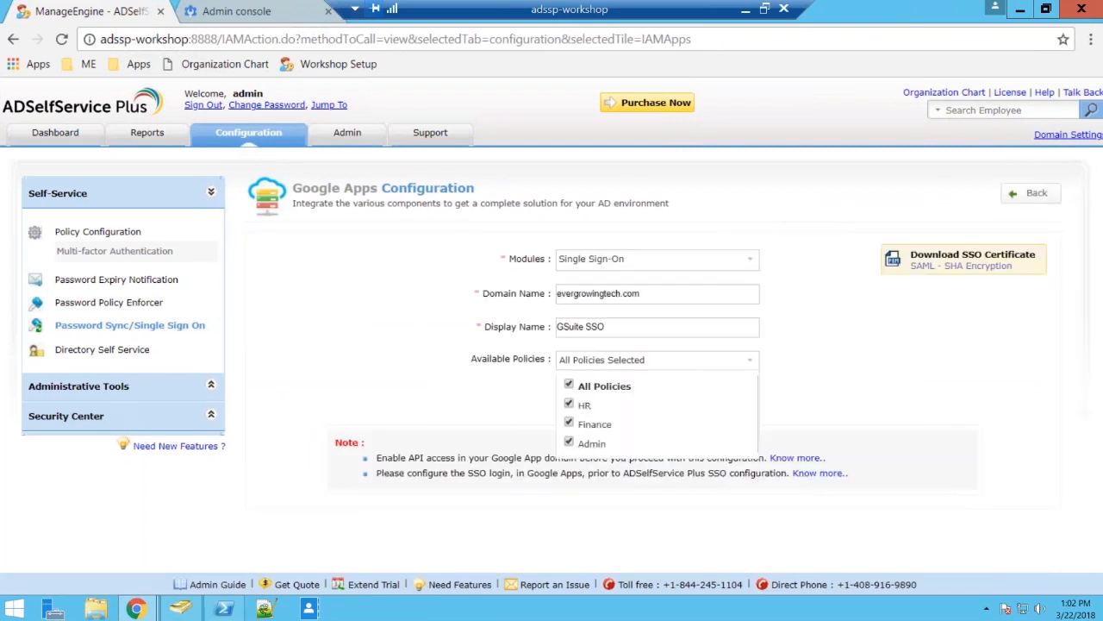
left_click(569, 385)
left_click(569, 403)
left_click(524, 384)
left_click(582, 393)
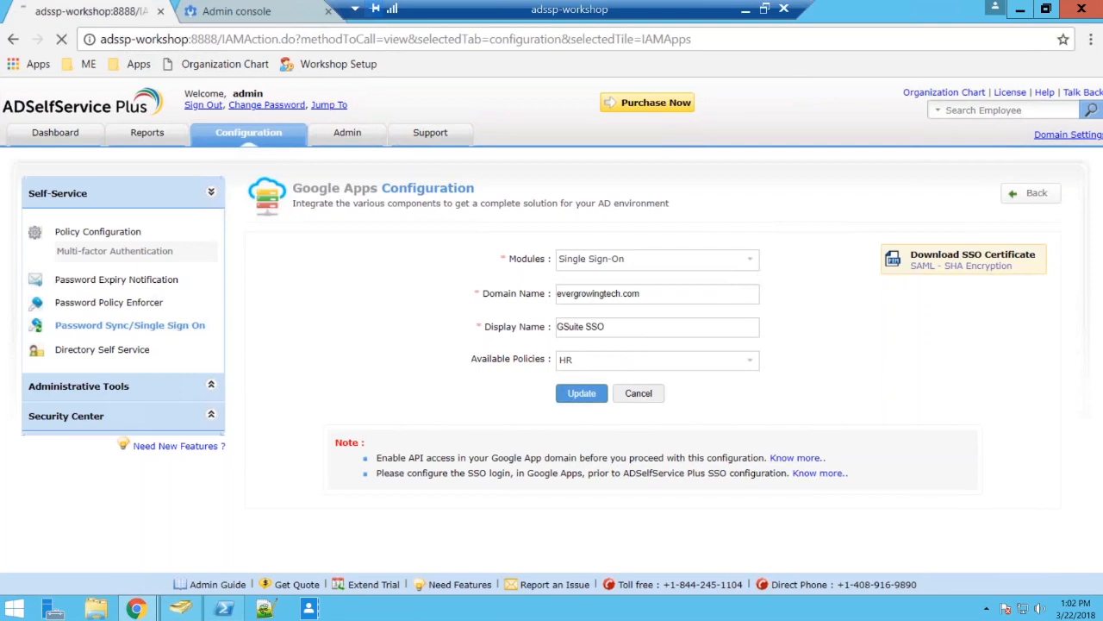
Review the policies assigned to the Office 365 Password Synchronizer configuration for zohocorpadmgrplus.onmicrosoft.com and try to update it.
left_click(169, 332)
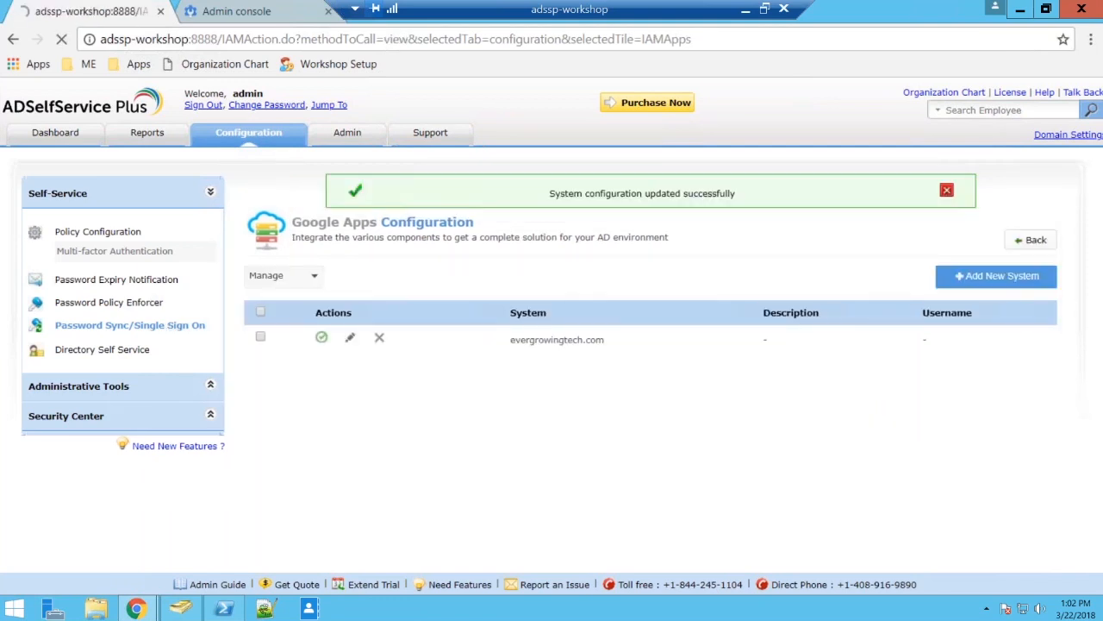
scroll(482, 362, "down", 2)
left_click(491, 302)
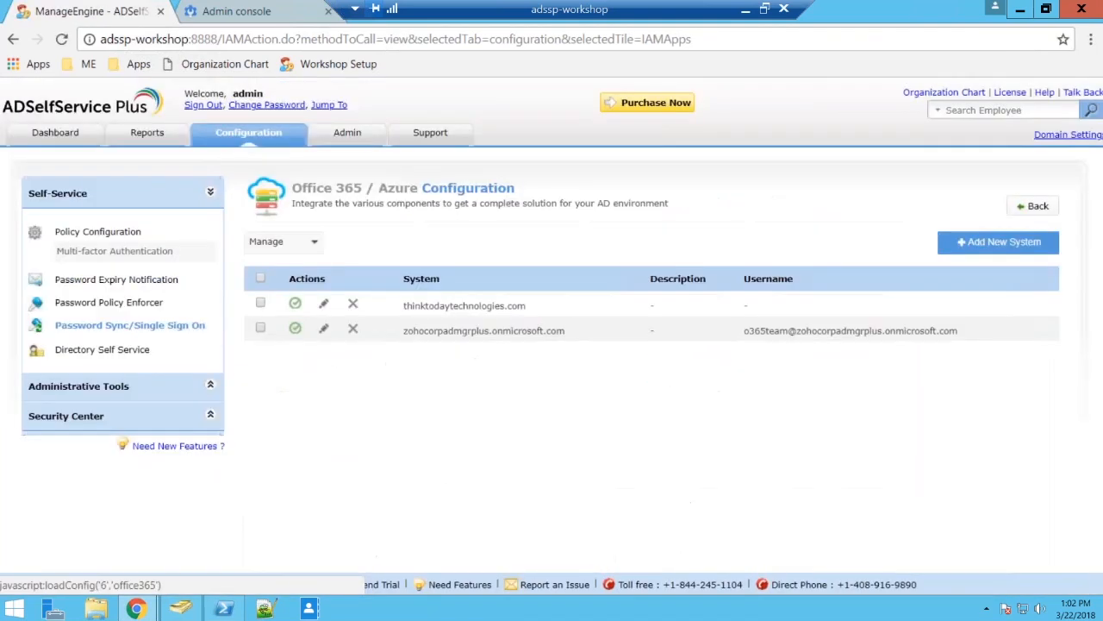
left_click(324, 330)
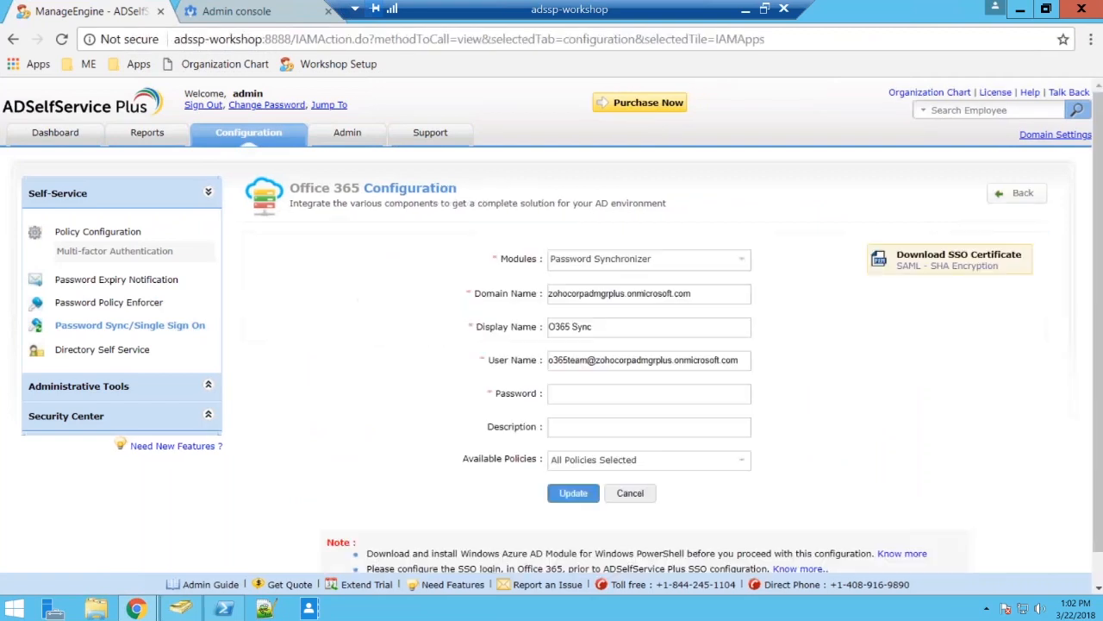
left_click(630, 459)
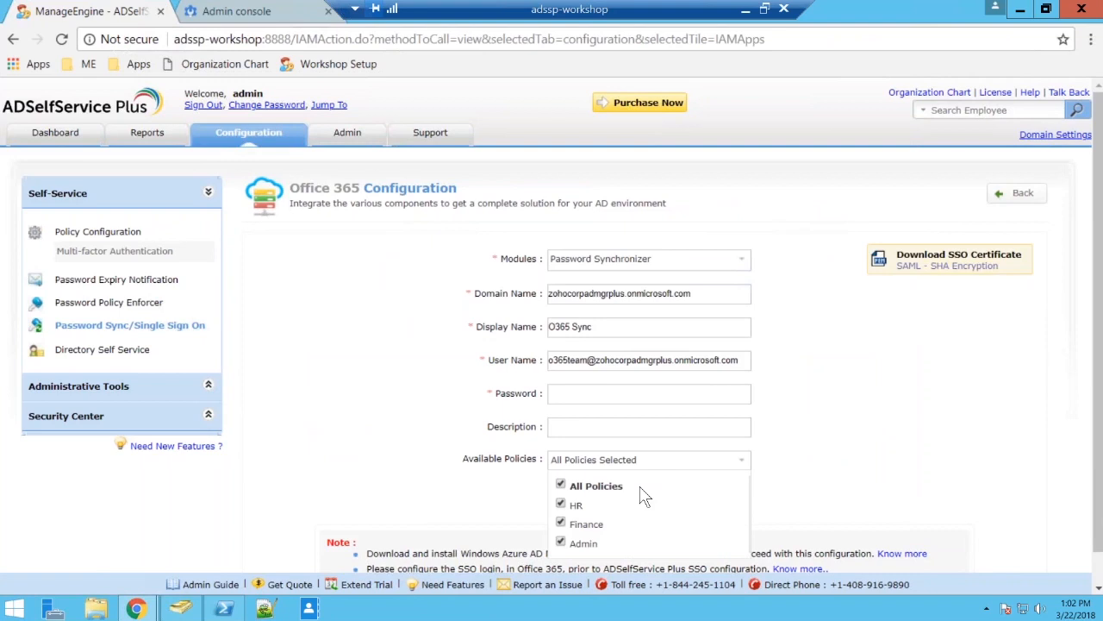
left_click(851, 430)
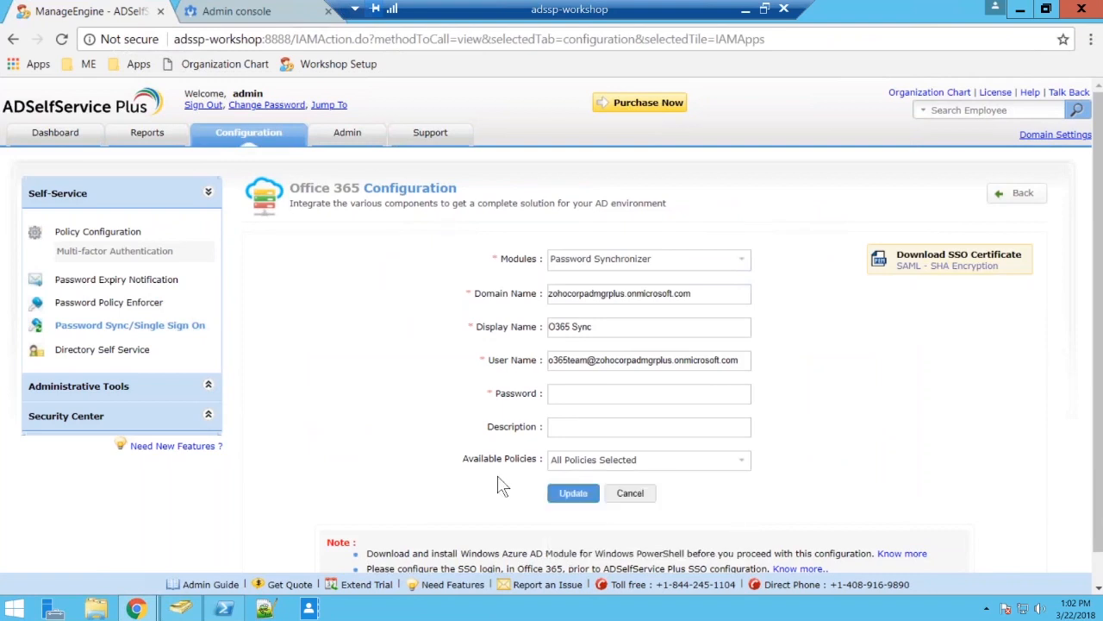
left_click(573, 493)
key("Return")
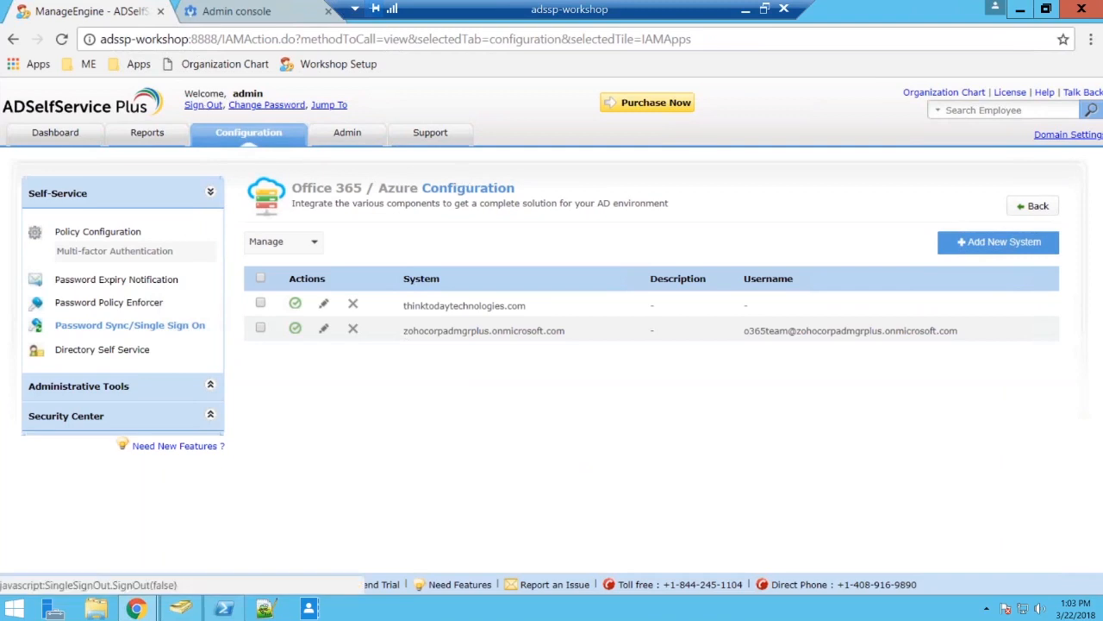
Look up the users of the Admin organizational unit in Active Directory Users and Computers, then switch to the private browser window.
left_click(181, 609)
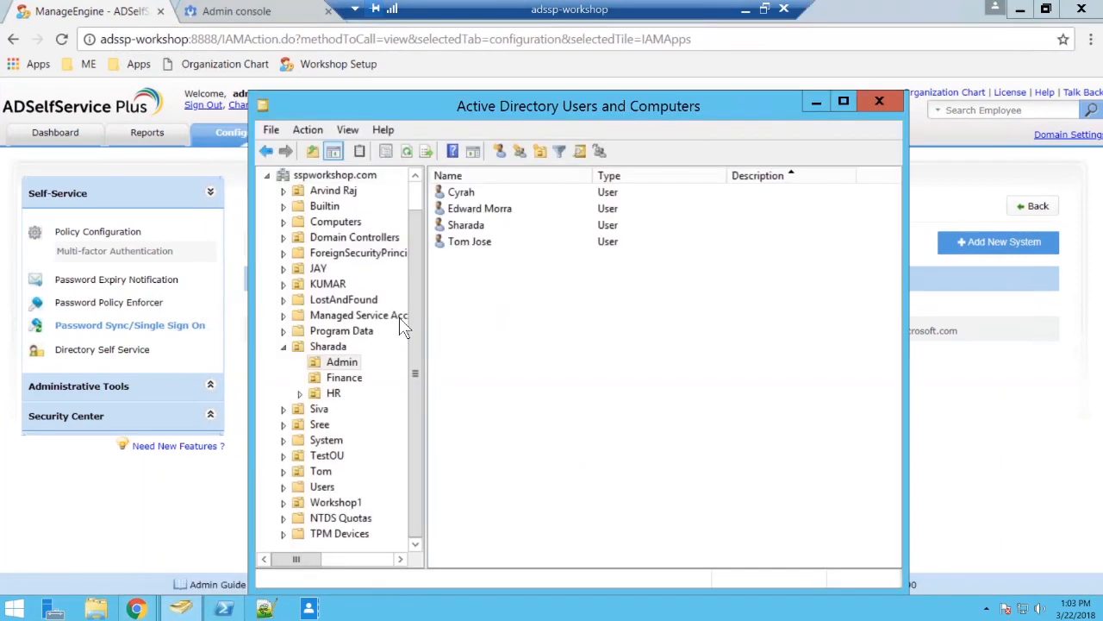
left_click(341, 366)
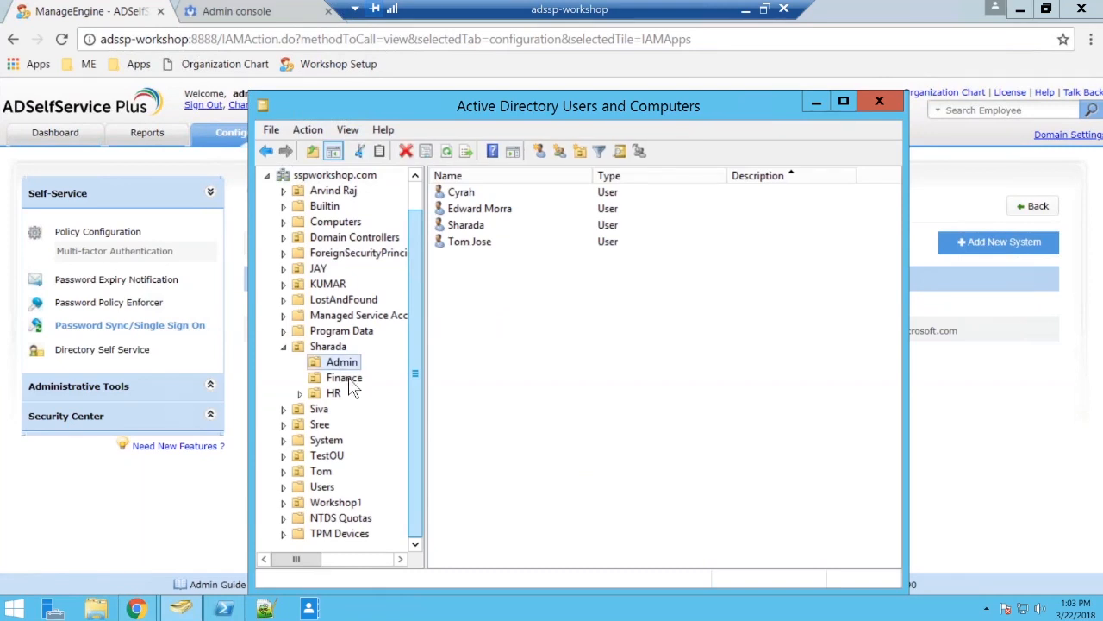
left_click(161, 560)
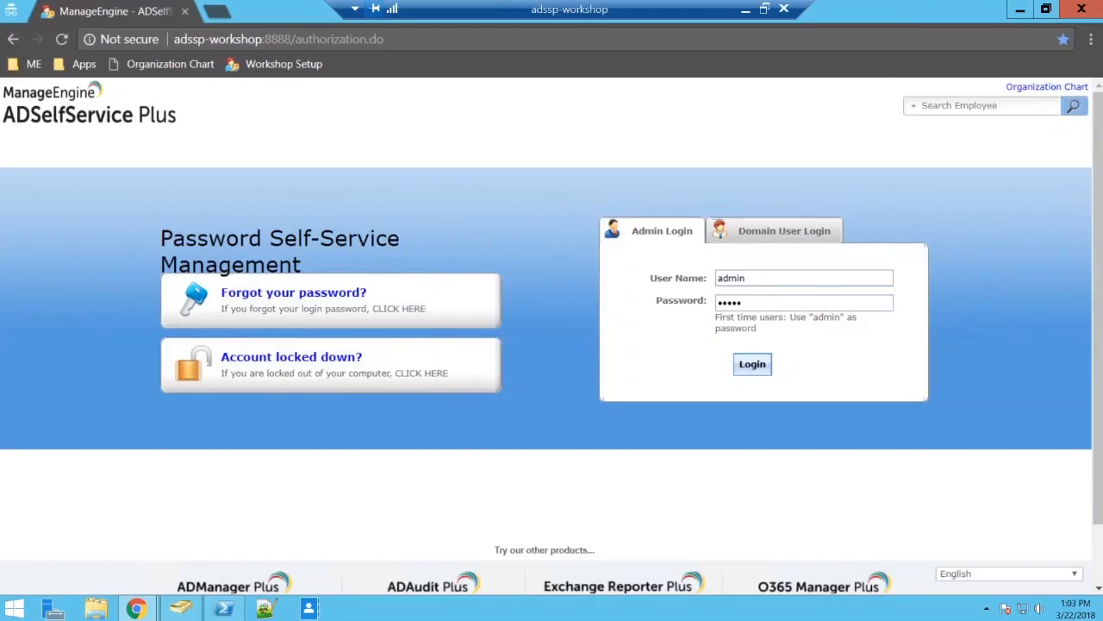
Sign in through Domain User Login with an Admin unit user's name and account password and view that user's applications.
left_click(772, 231)
type("sharada")
key("Tab")
type("•••••••••")
key("Return")
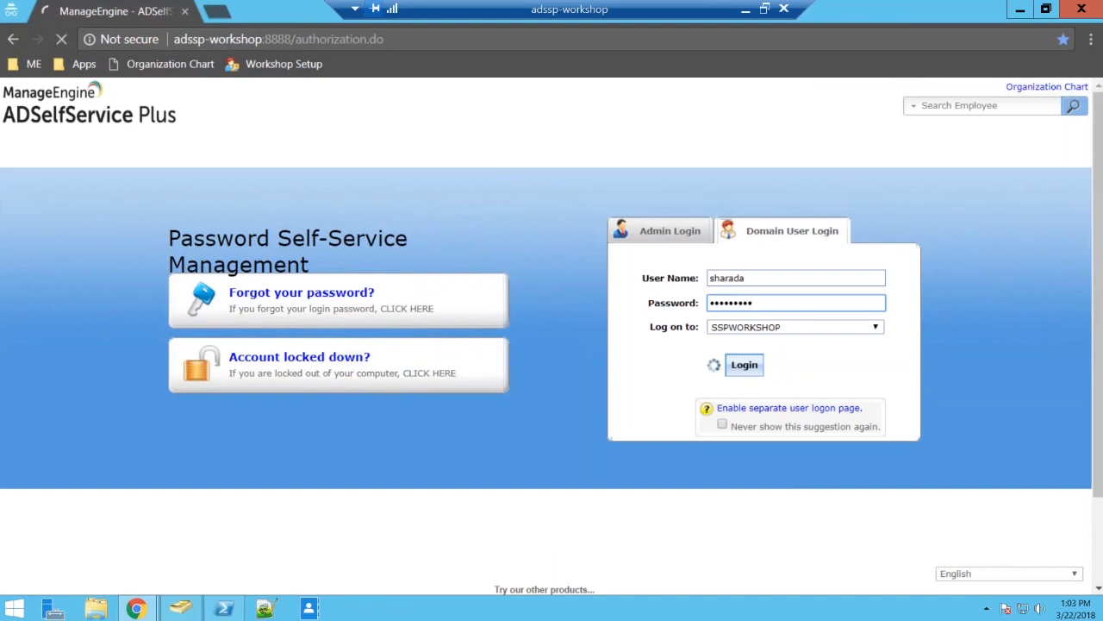
left_click(382, 138)
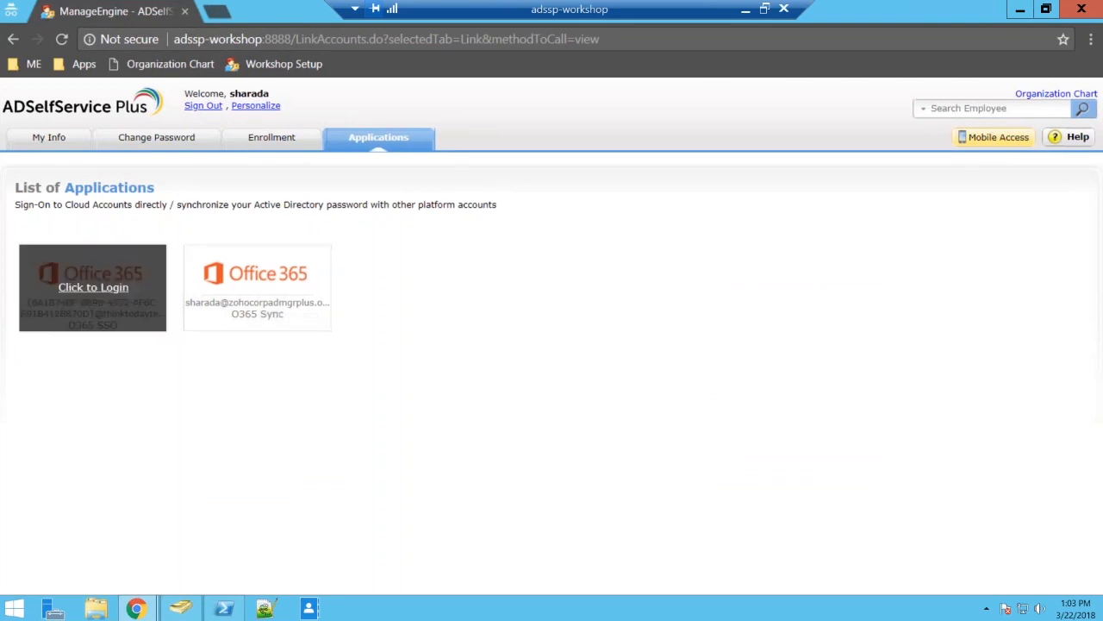
mouse_move(93, 287)
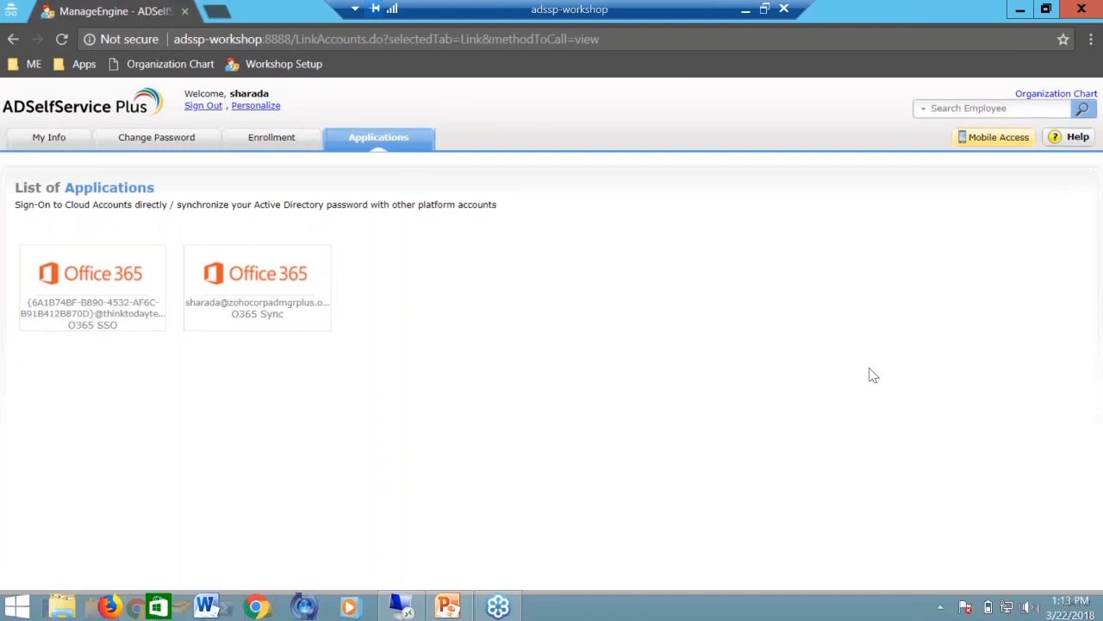
Sign out of the self-service portal and look up the Finance organizational unit in Active Directory Users and Computers.
left_click(203, 106)
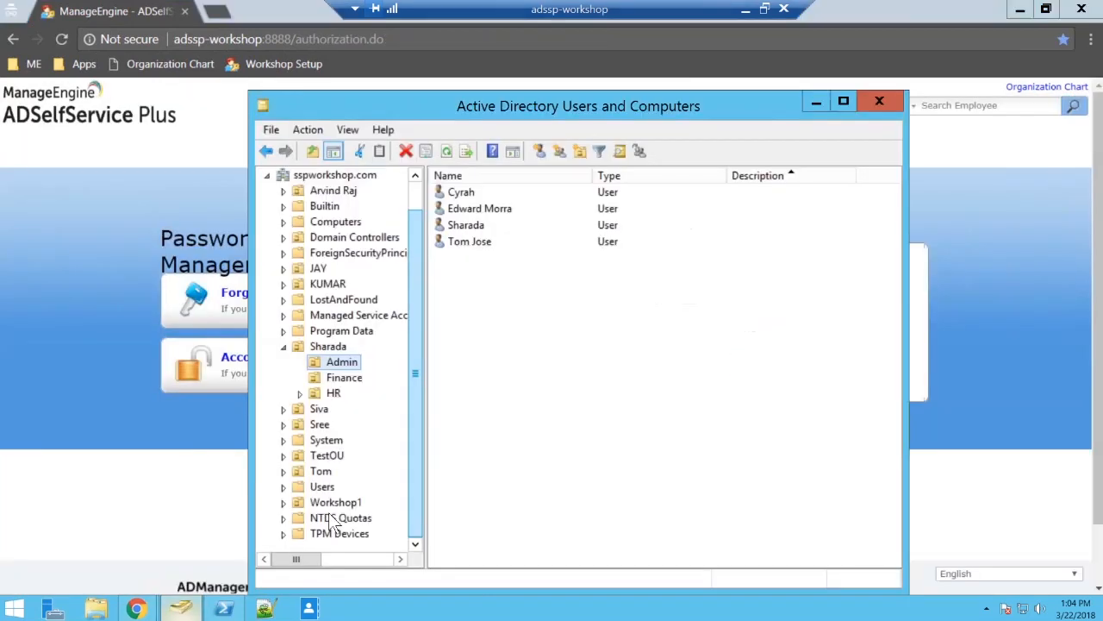
left_click(345, 379)
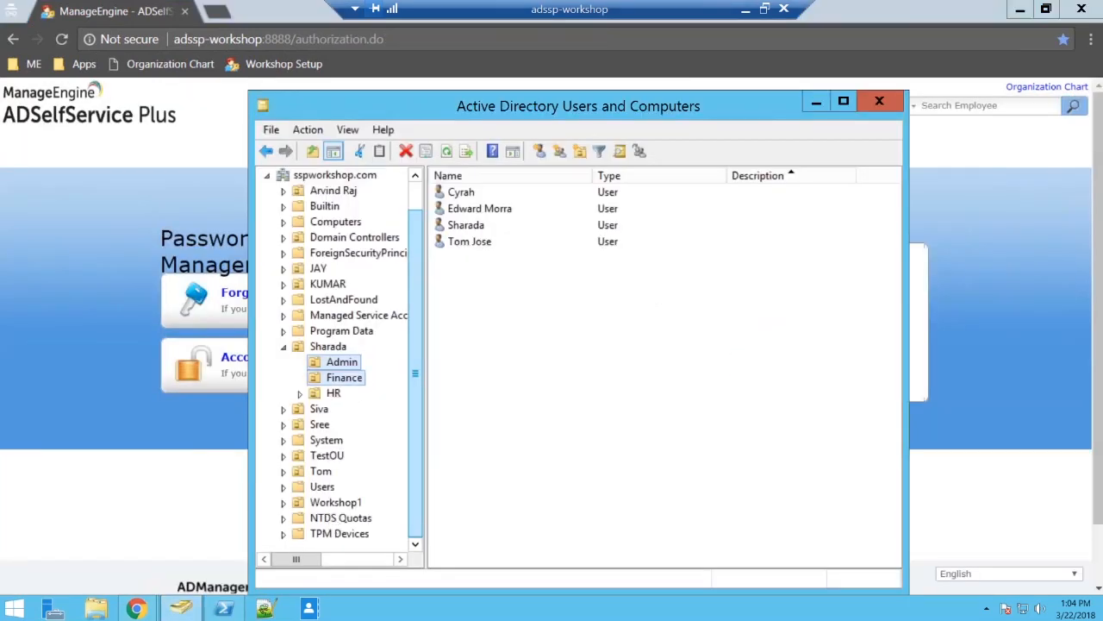
left_click(816, 101)
Sign in through Domain User Login with a Finance unit user's name and account password for SSPWORKSHOP.
left_click(784, 233)
type("Andy")
key("Tab")
type("•••••••••")
key("Return")
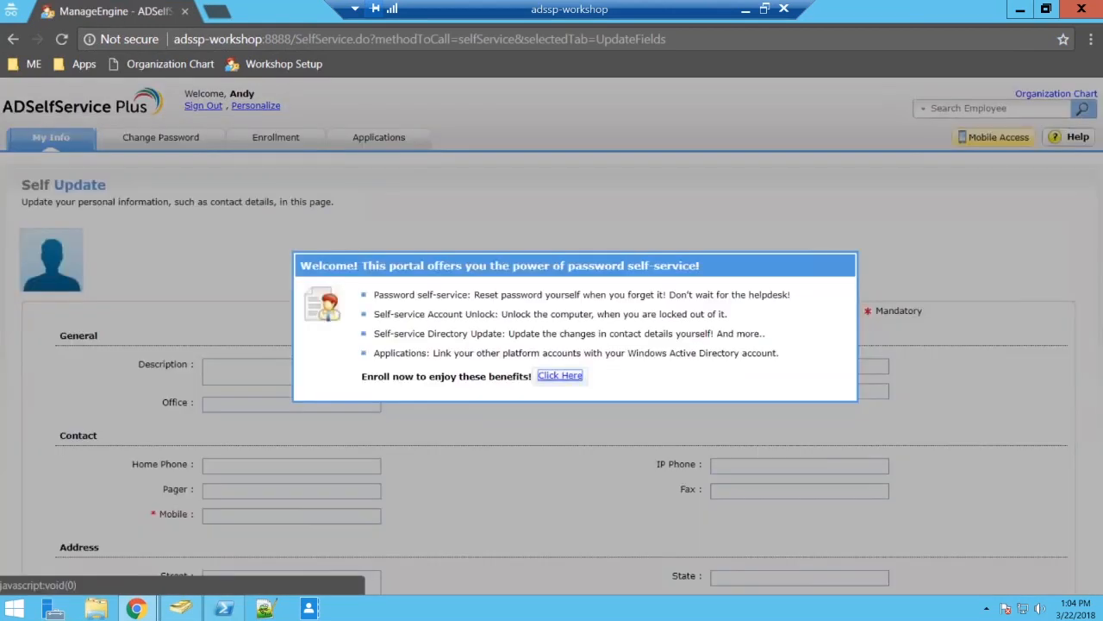
Start the user's enrollment and enter the security answer for the question "What is your favourite colour ?".
left_click(560, 375)
left_click(340, 345)
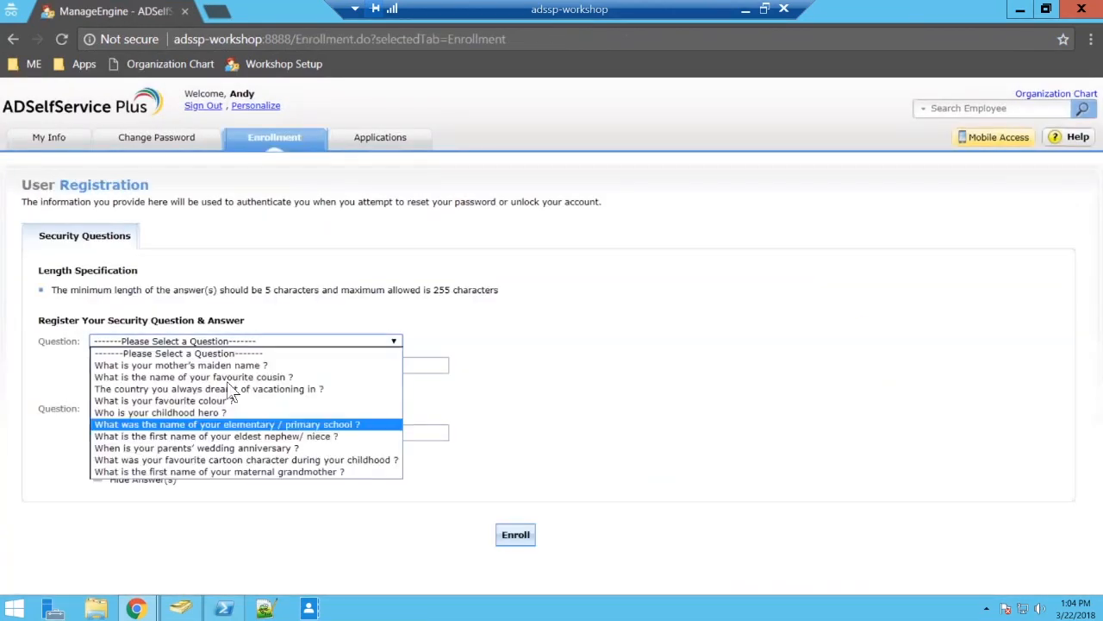
left_click(198, 397)
left_click(178, 366)
type("•••••")
key("Tab")
Choose the second security question, enter its security answer, turn off Hide Answer(s) and submit the enrollment.
key("Tab")
key("Down")
key("Tab")
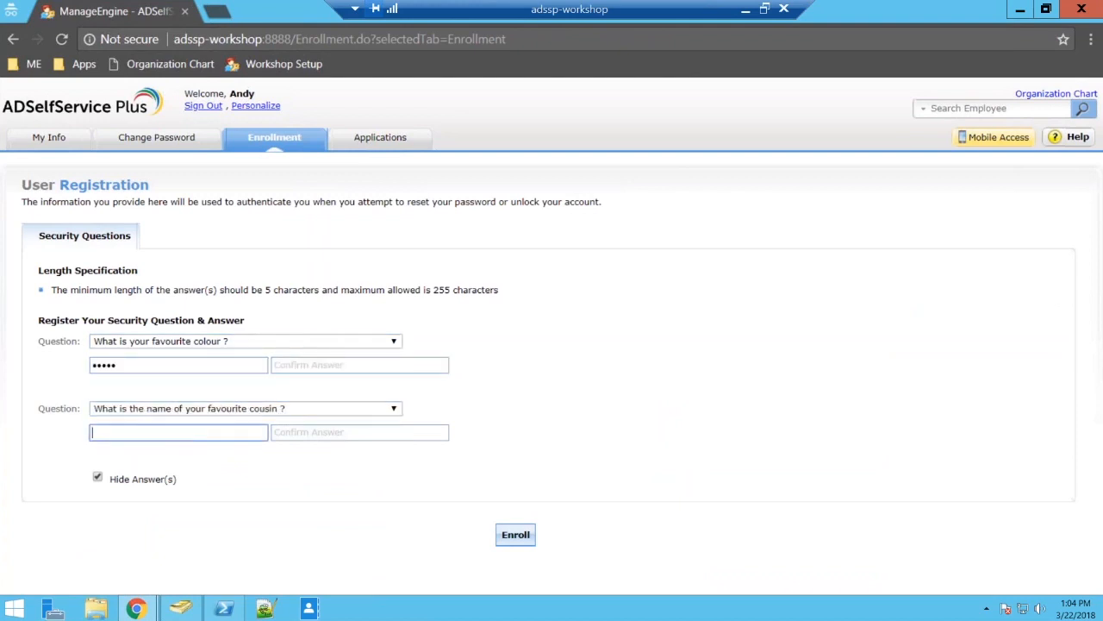
left_click(256, 406)
key("Down")
key("Down")
key("Up")
key("Return")
key("Tab")
type("•••••")
left_click(98, 479)
left_click(515, 534)
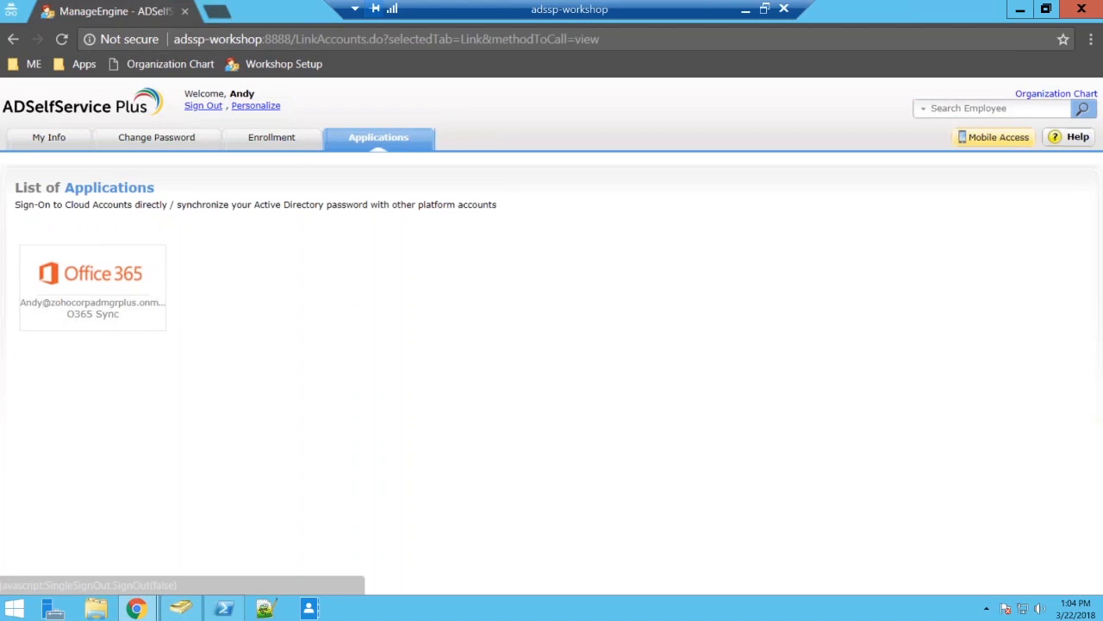
Sign out of the self-service portal and look up the users of the HR organizational unit in Active Directory Users and Computers.
left_click(203, 106)
left_click(791, 231)
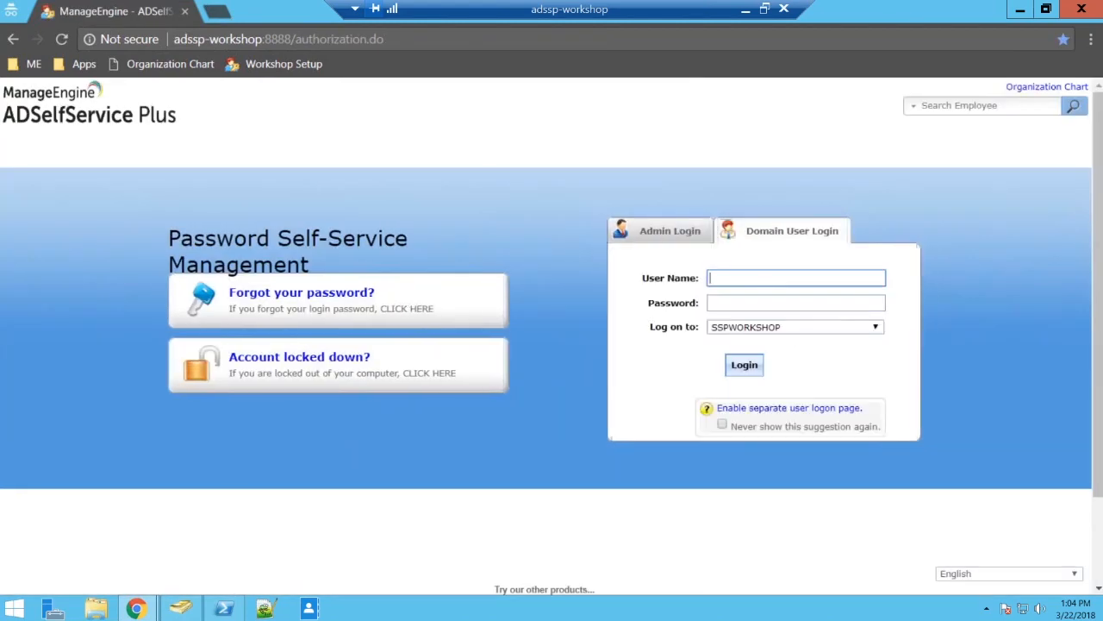
left_click(181, 609)
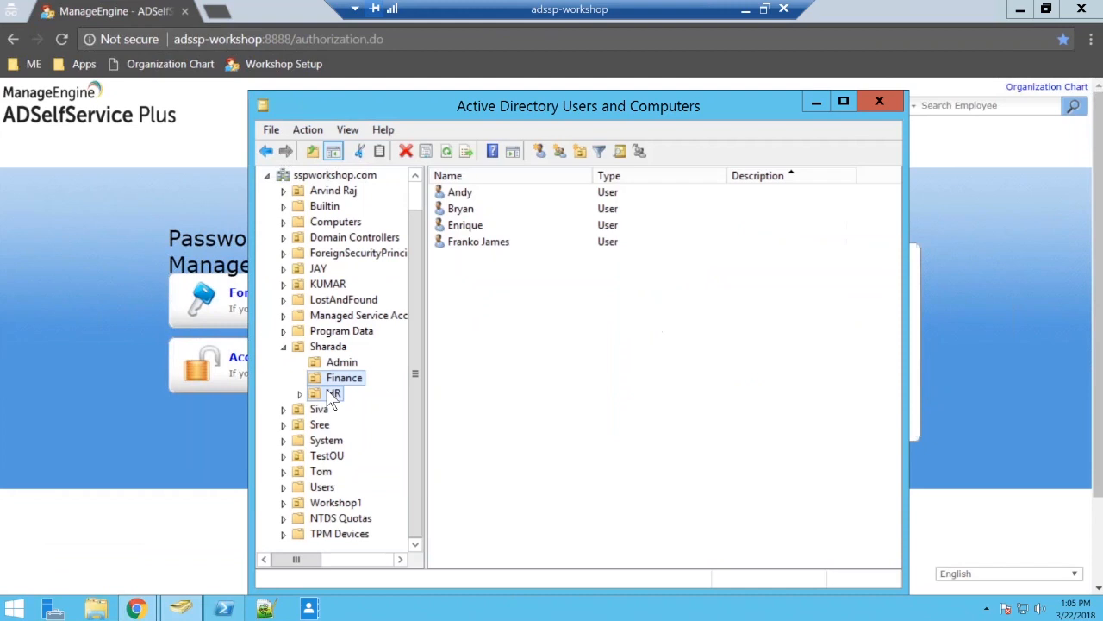
left_click(332, 394)
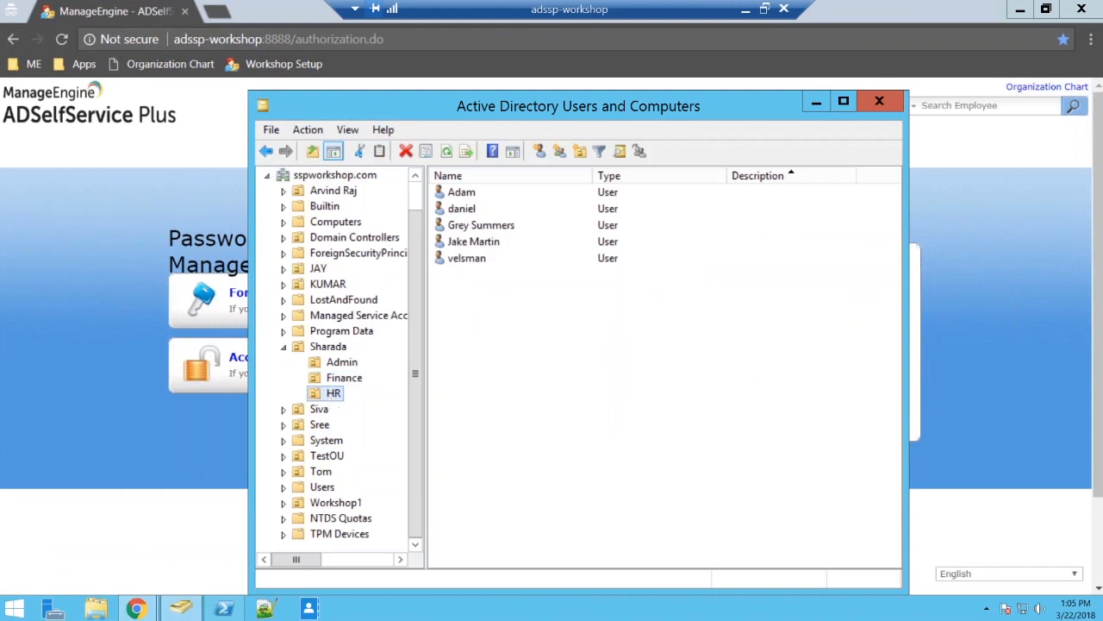
Sign in to the self-service portal with an HR unit user's name and account password for SSPWORKSHOP.
left_click(749, 276)
type("adam")
key("Tab")
type("•••••••••")
key("Return")
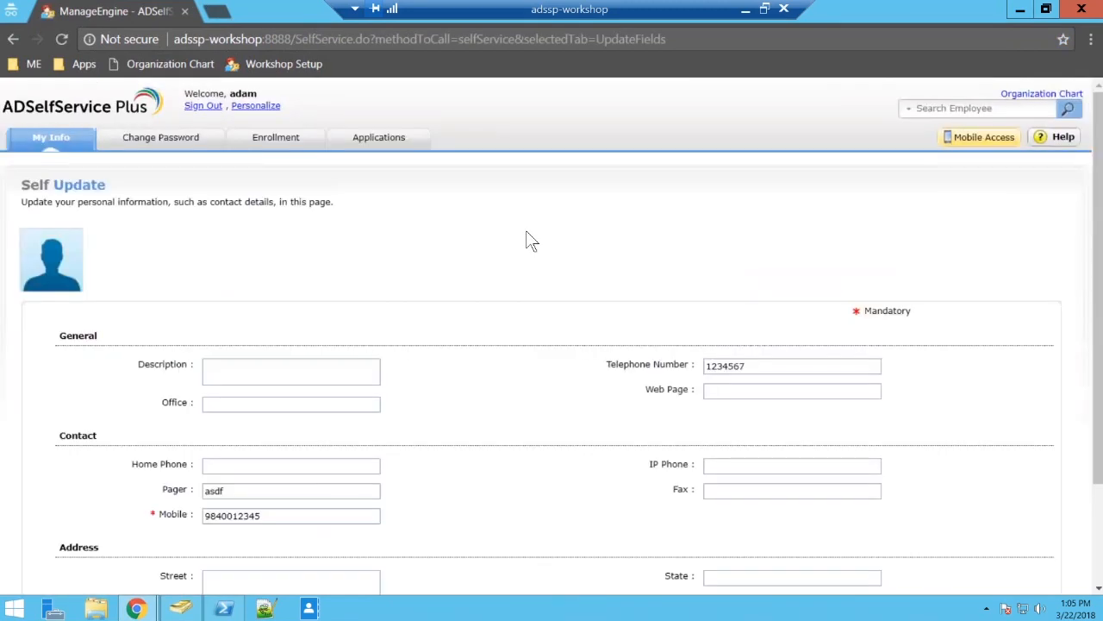
Review the applications available to the HR user, then open the Change Password page.
left_click(379, 137)
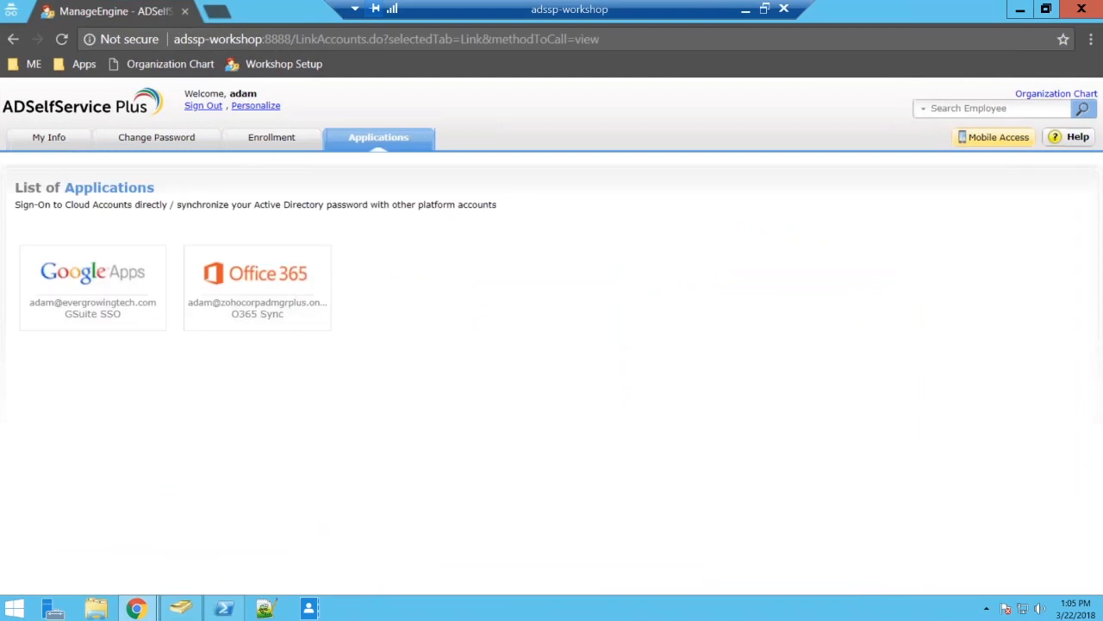
mouse_move(113, 302)
left_click(156, 137)
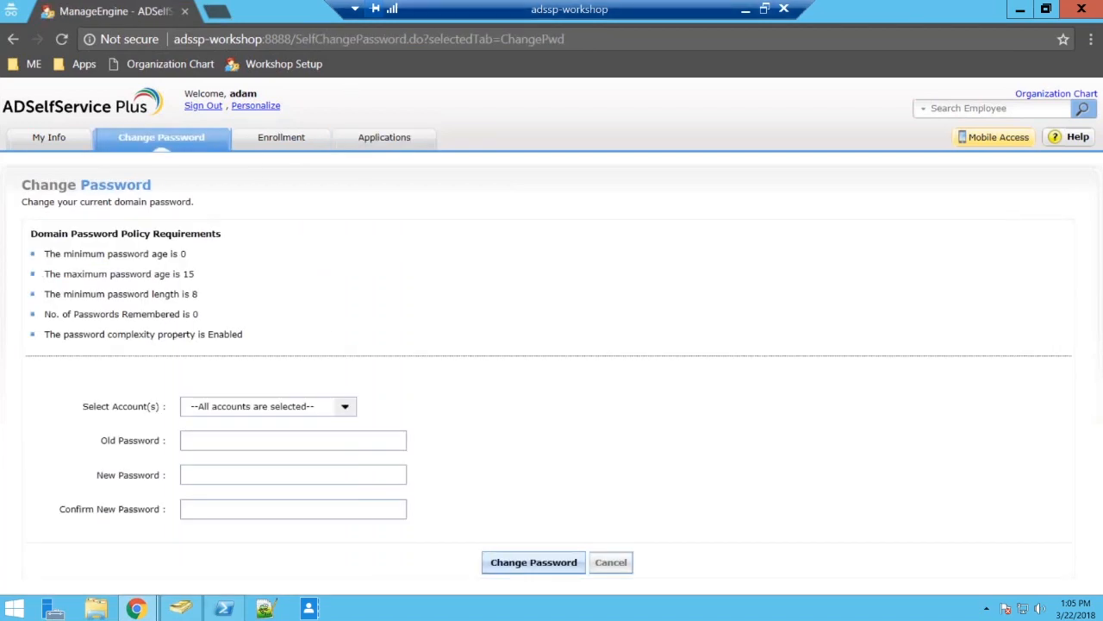
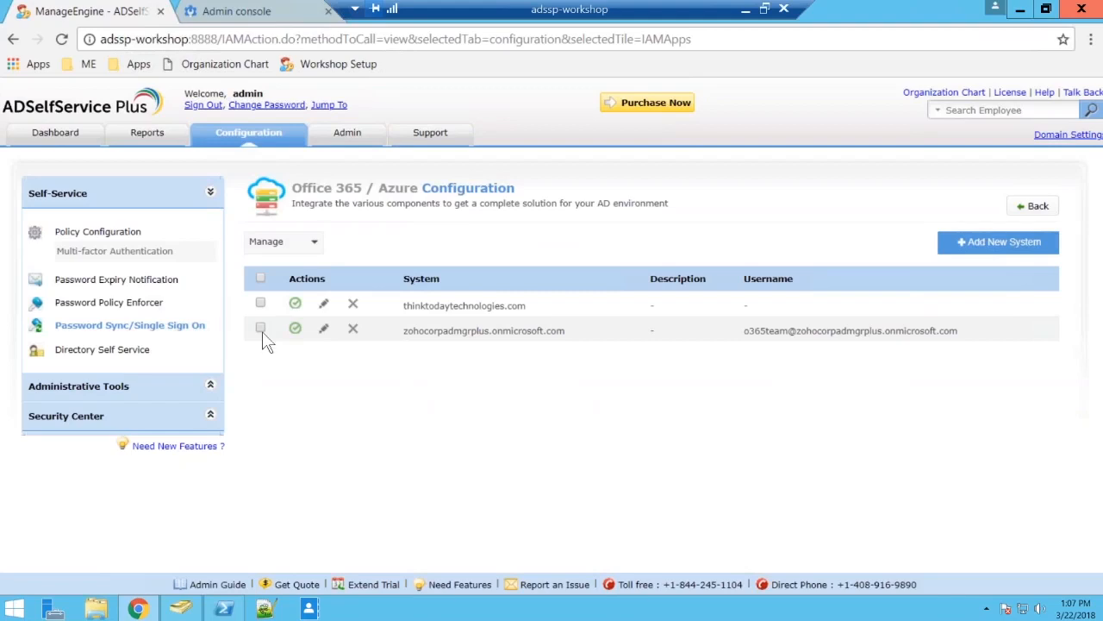
Open the thinktodaytechnologies.com single sign-on configuration and its Office 365 SAML SSO guide, and close the Google Admin console.
left_click(324, 303)
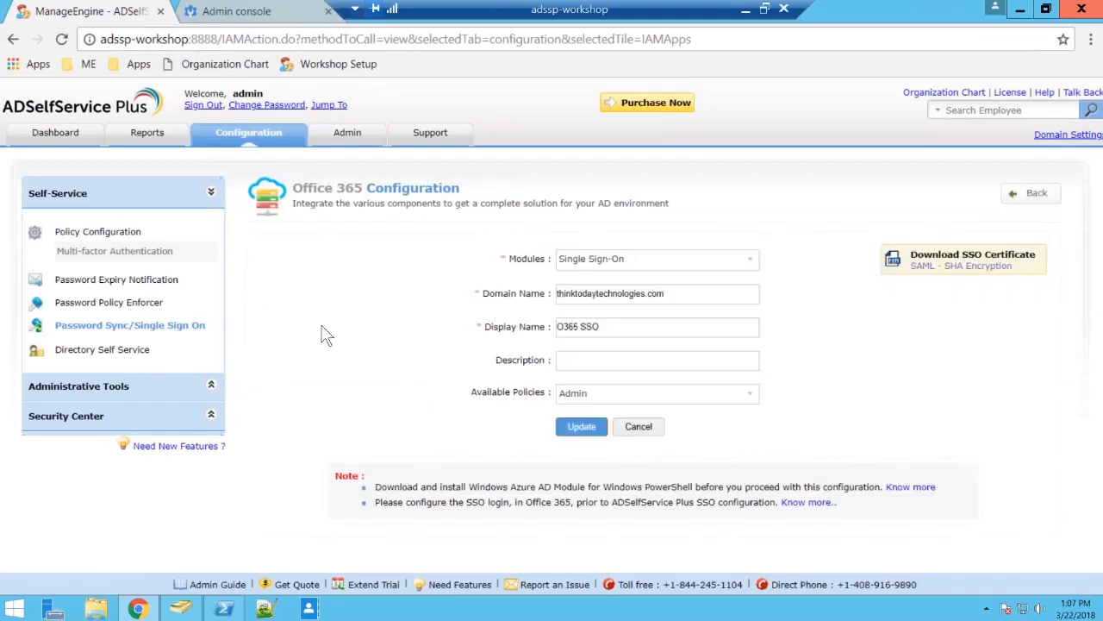
left_click(809, 502)
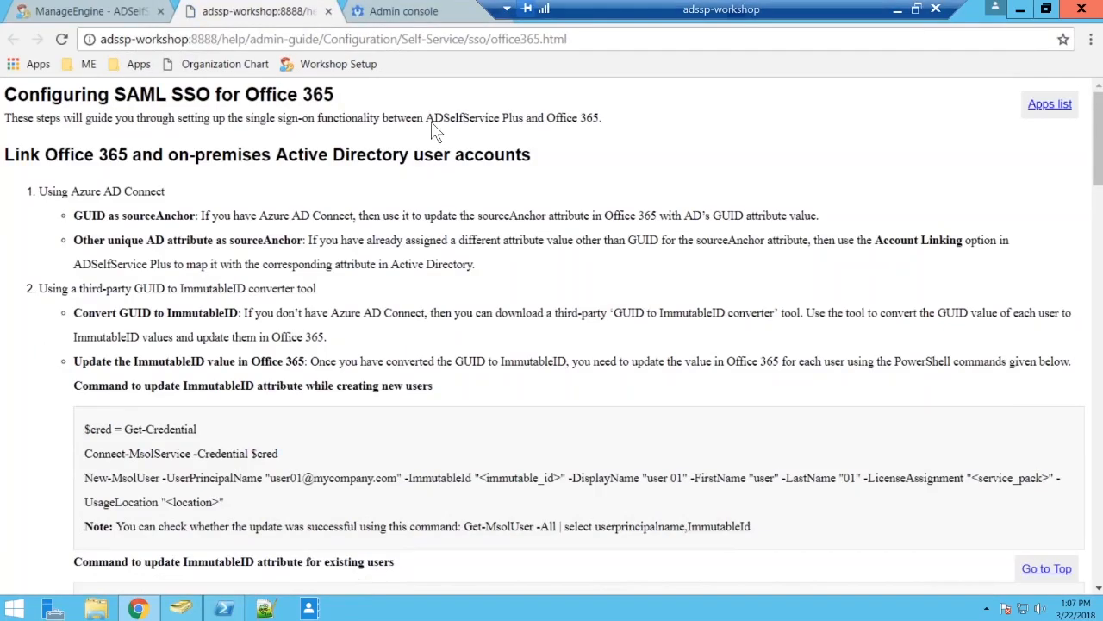
left_click(419, 10)
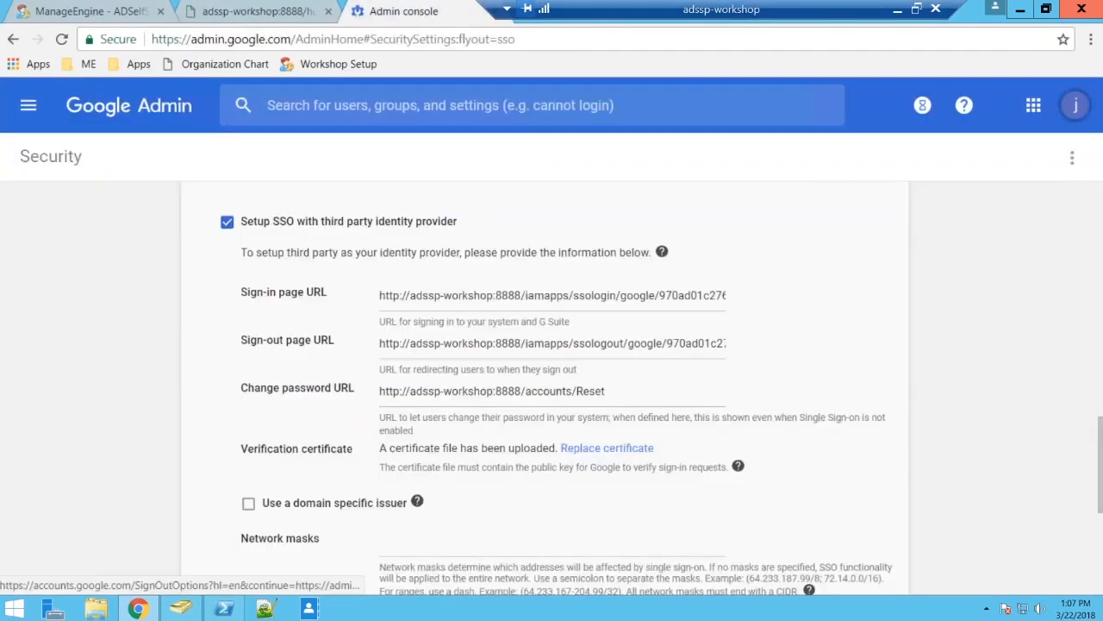
left_click_drag(463, 19, 365, 12)
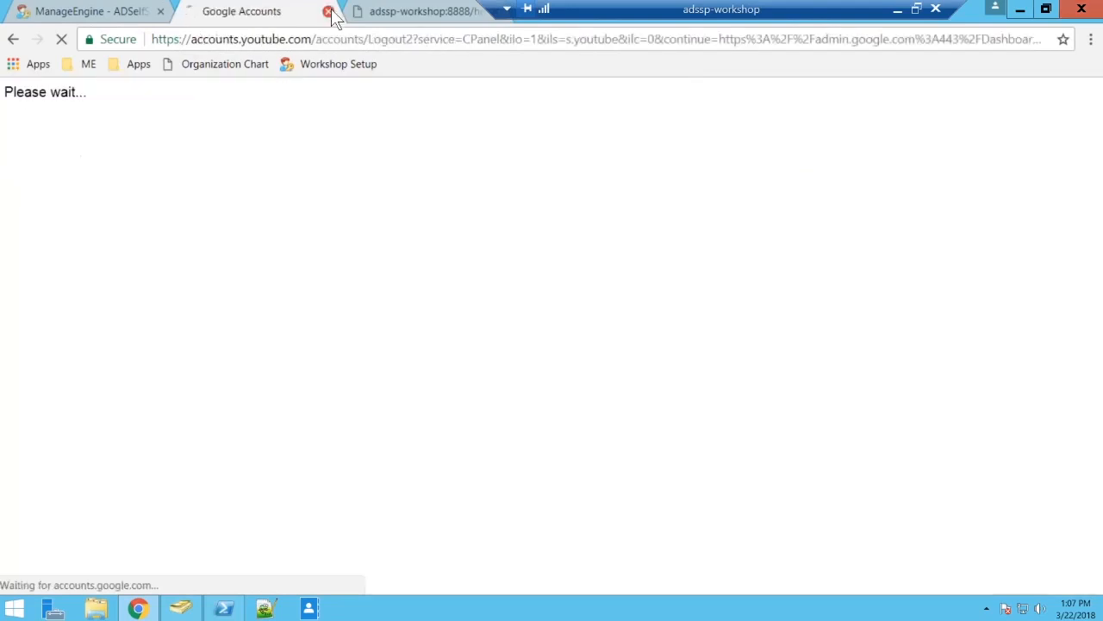
left_click(328, 11)
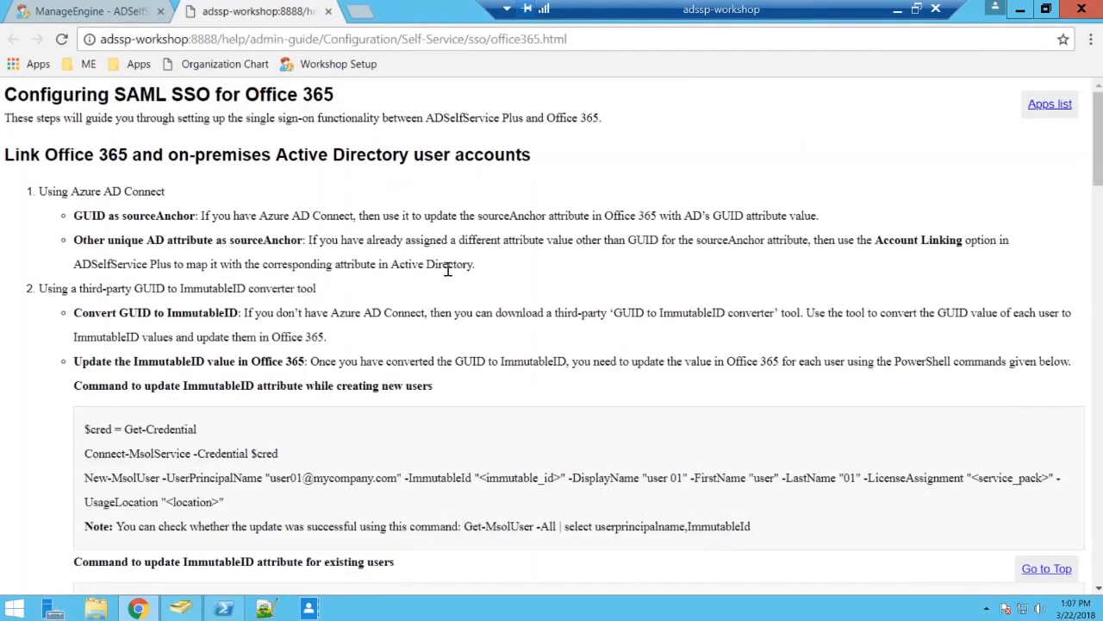
Read the Office 365 SAML SSO guide from account linking and prerequisites through the identity provider configuration steps.
scroll(660, 313, "down", 4)
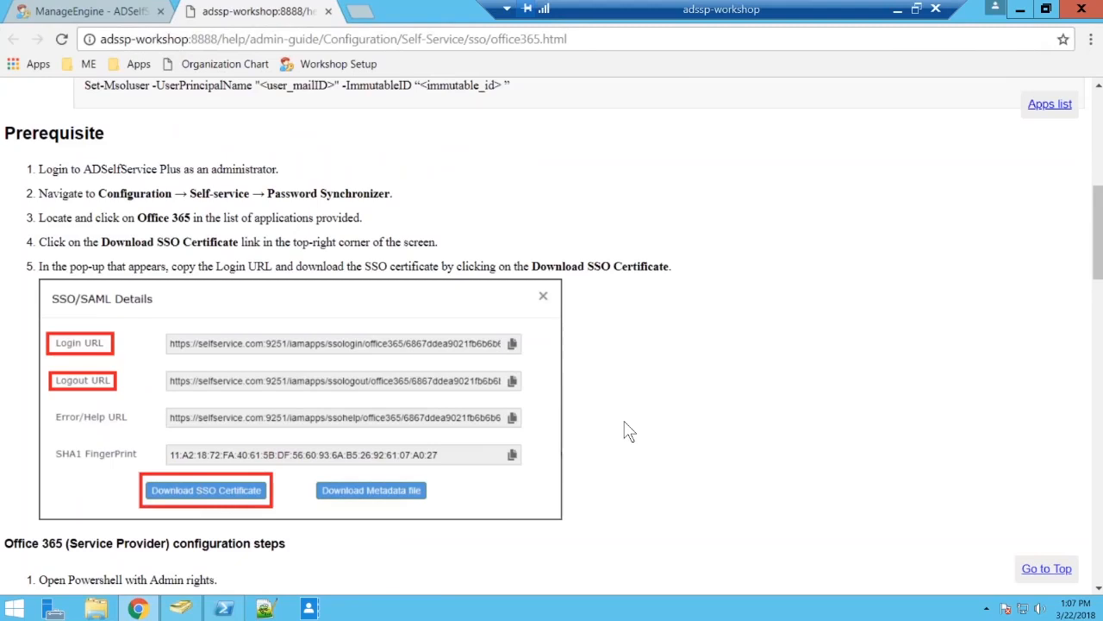
scroll(622, 421, "up", 4)
scroll(624, 425, "up", 2)
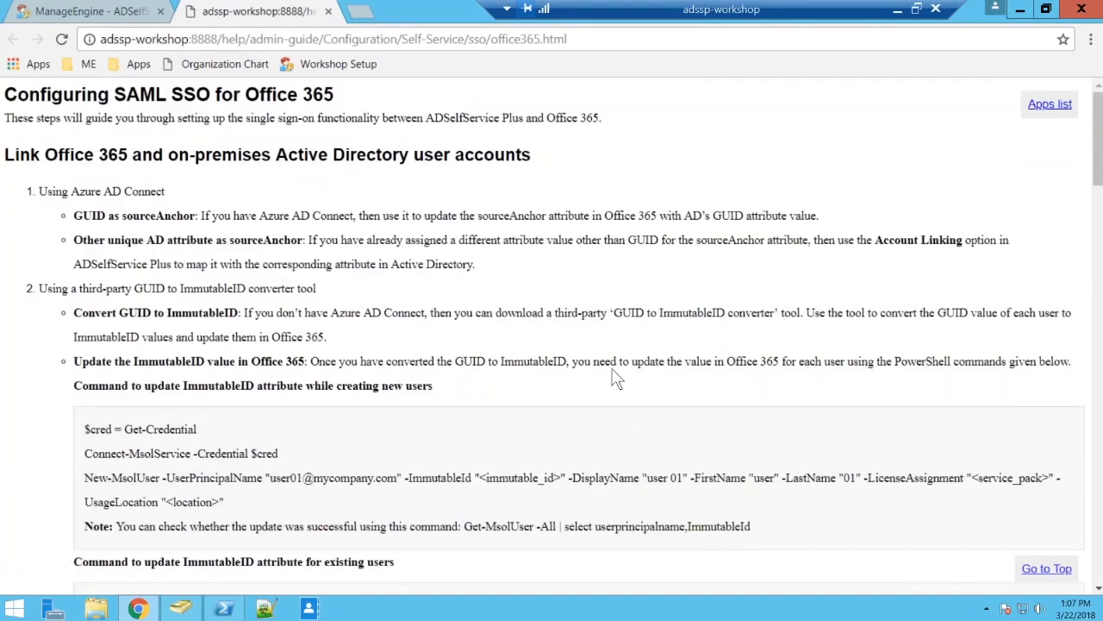
scroll(616, 380, "down", 6)
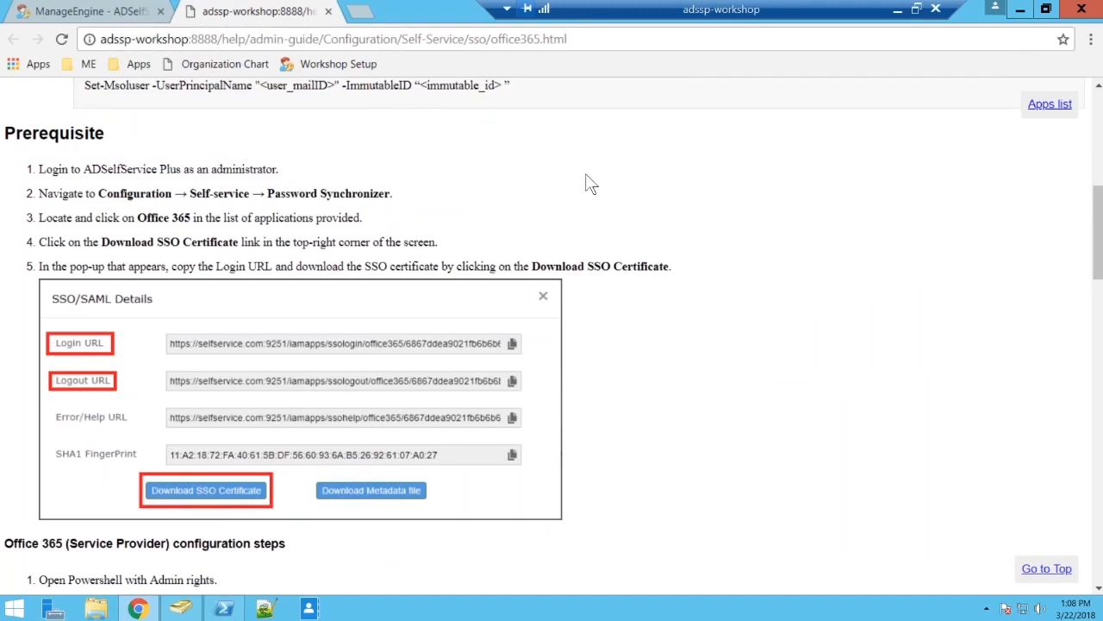
scroll(590, 183, "down", 4)
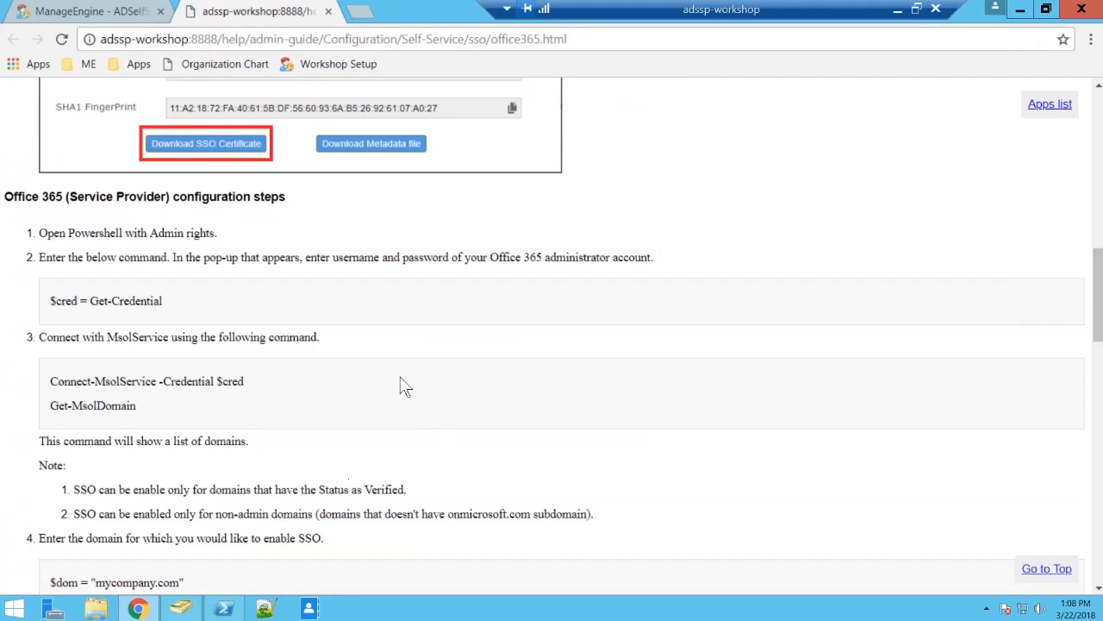
scroll(526, 412, "down", 2)
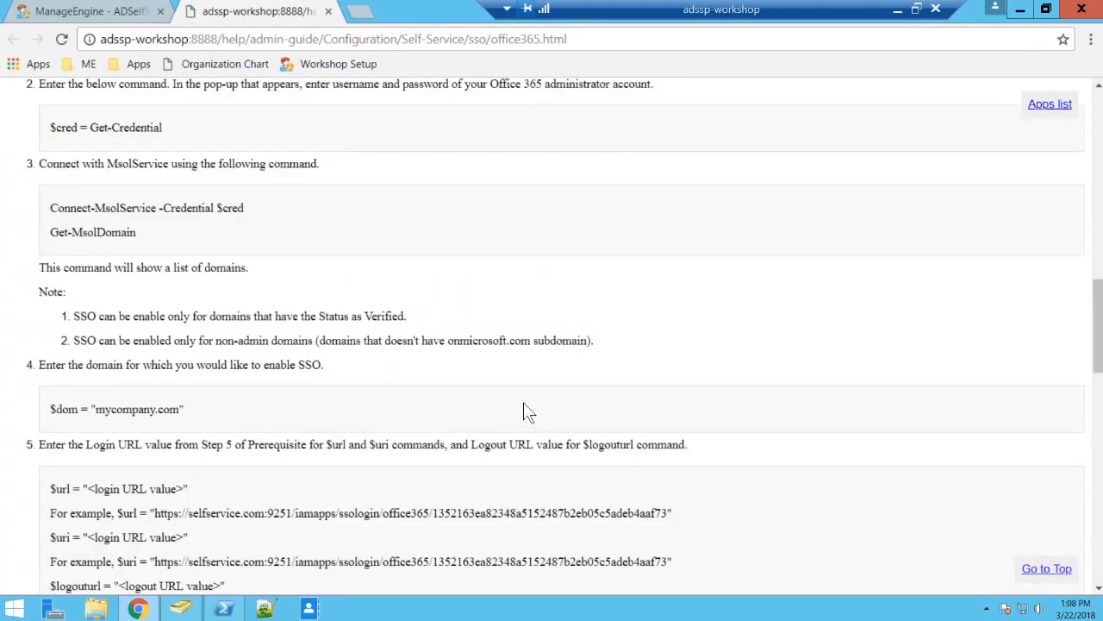
scroll(527, 411, "down", 4)
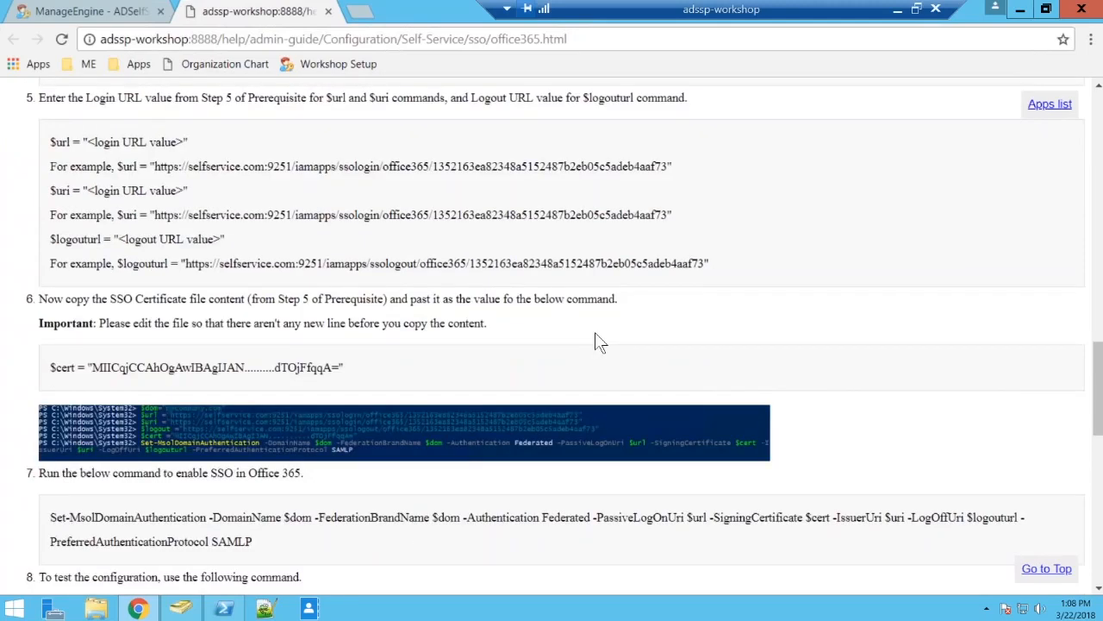
scroll(595, 334, "down", 2)
scroll(595, 335, "down", 6)
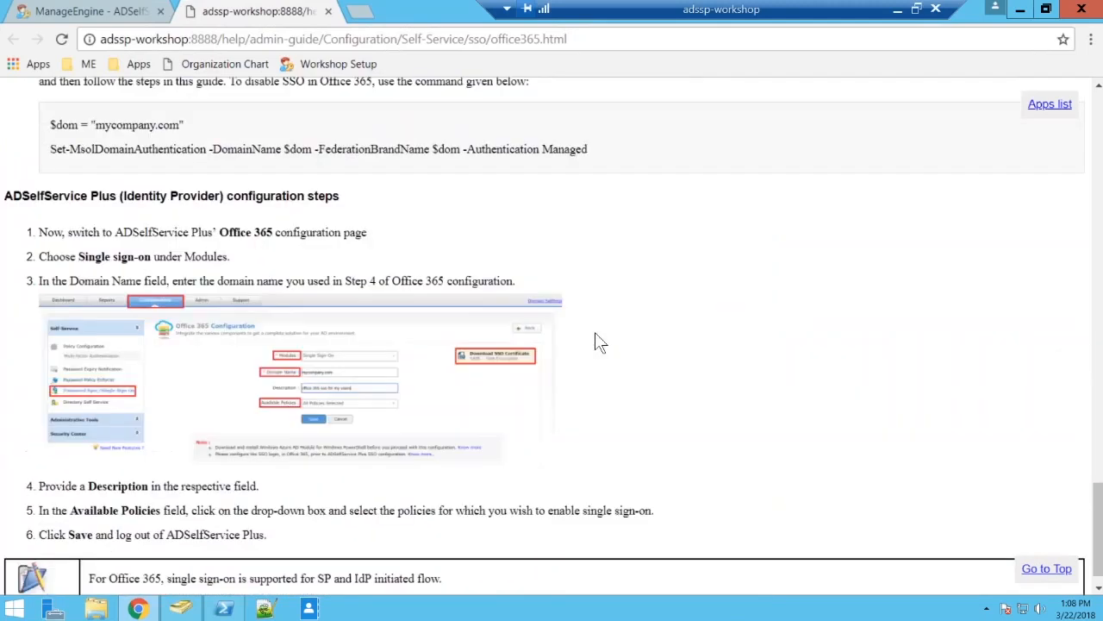
scroll(594, 336, "down", 1)
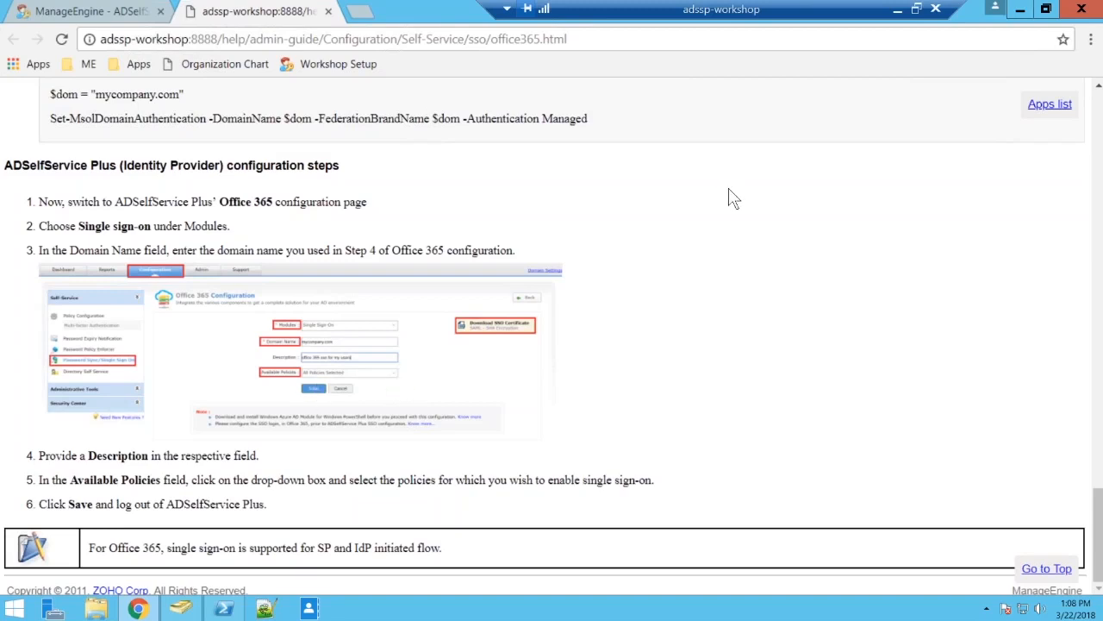
Return to the Office 365 (Service Provider) configuration steps in the guide.
scroll(728, 197, "up", 3)
scroll(728, 196, "up", 6)
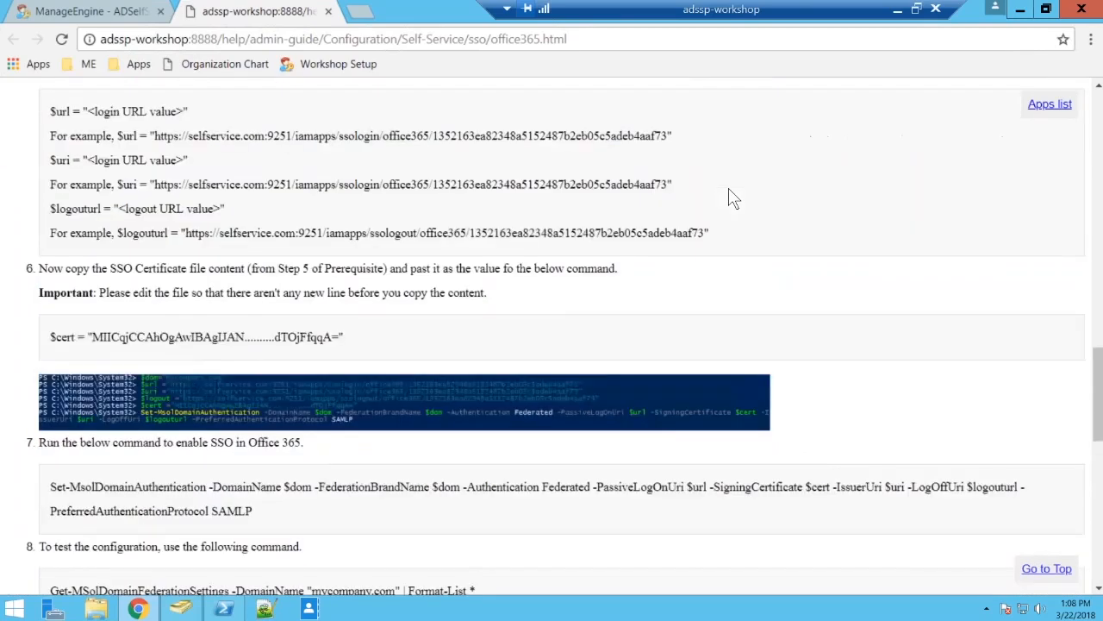
scroll(728, 197, "up", 4)
scroll(729, 197, "up", 3)
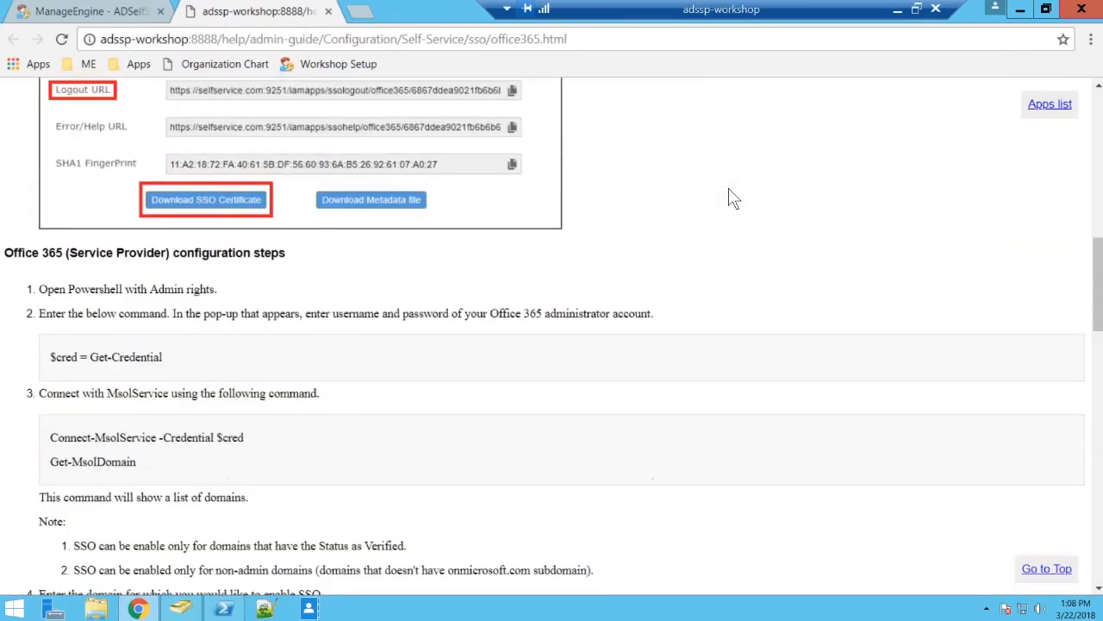
scroll(731, 197, "down", 1)
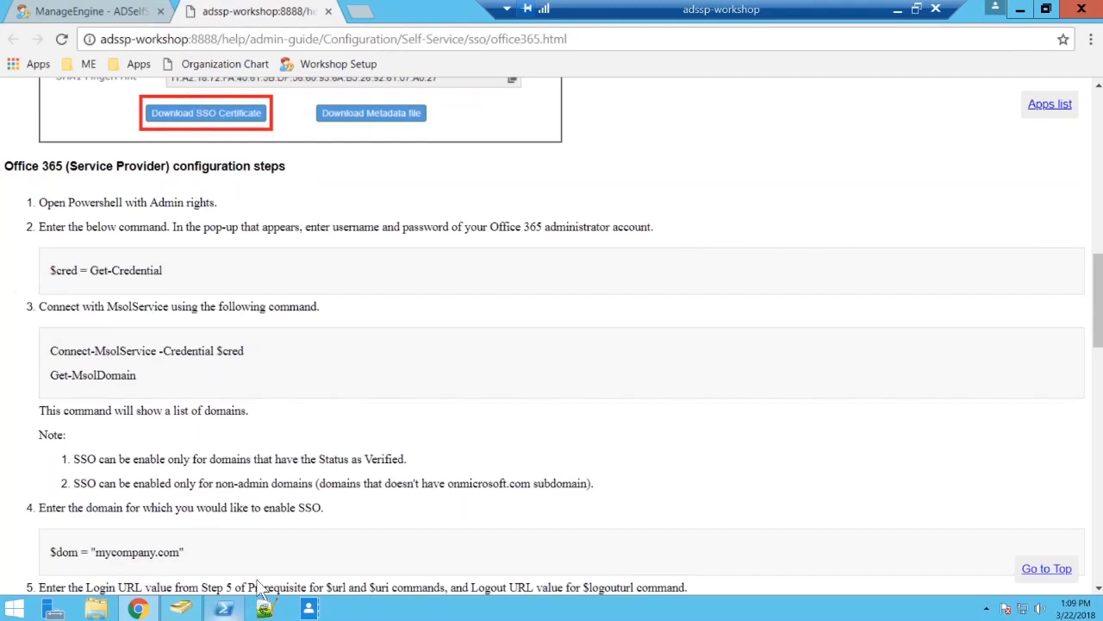
Review the Office 365 domain authentication commands in the PowerShell session, then return to the SSO guide.
left_click(224, 609)
scroll(538, 383, "up", 5)
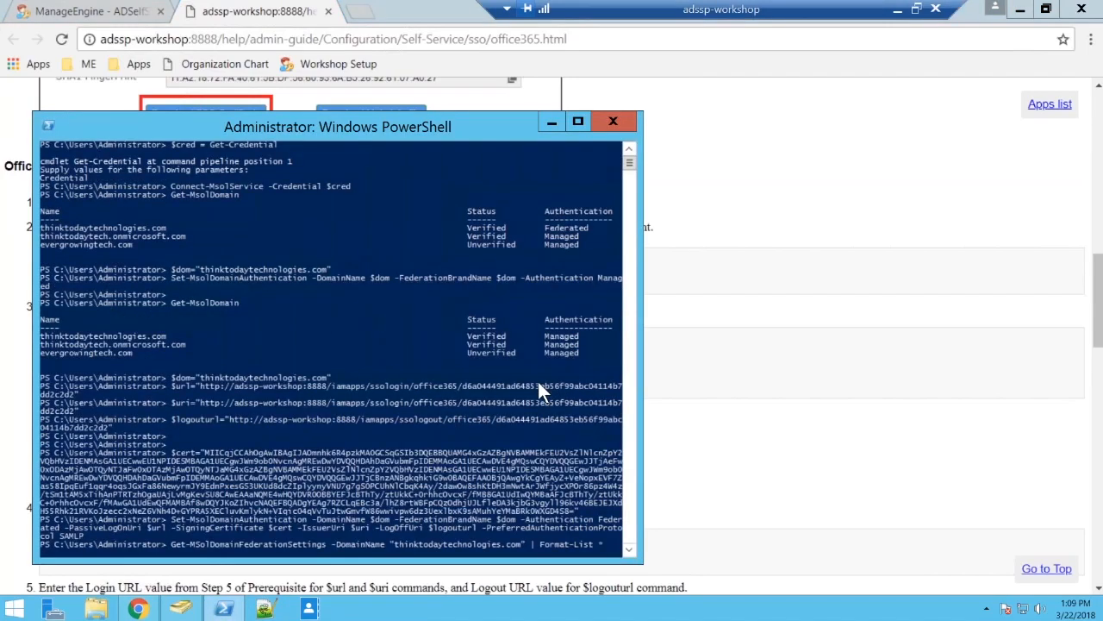
left_click(550, 123)
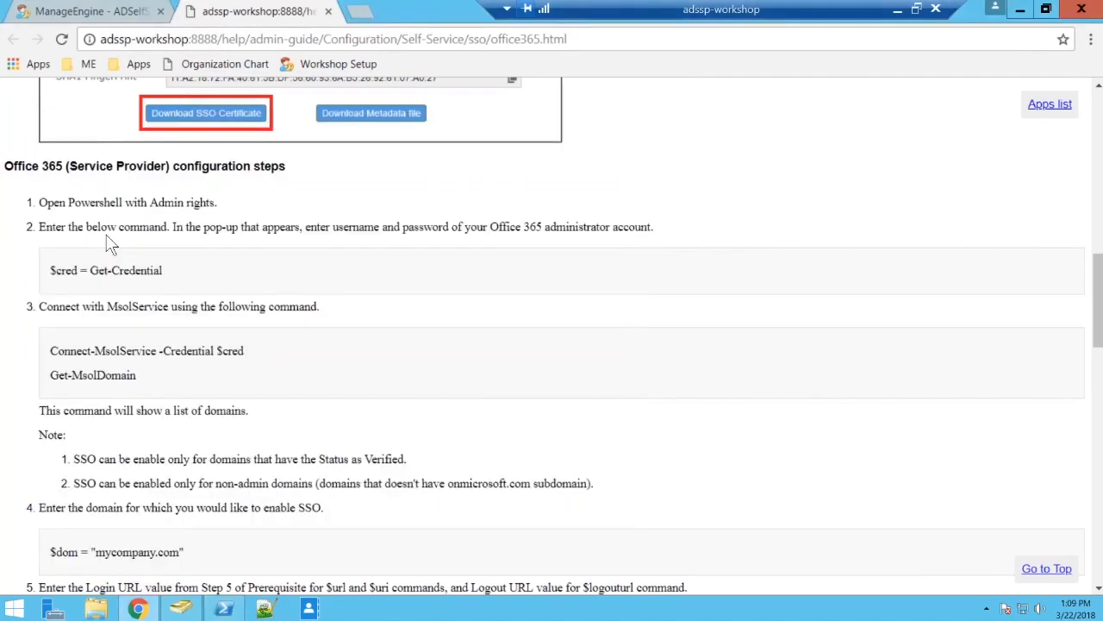
left_click(180, 609)
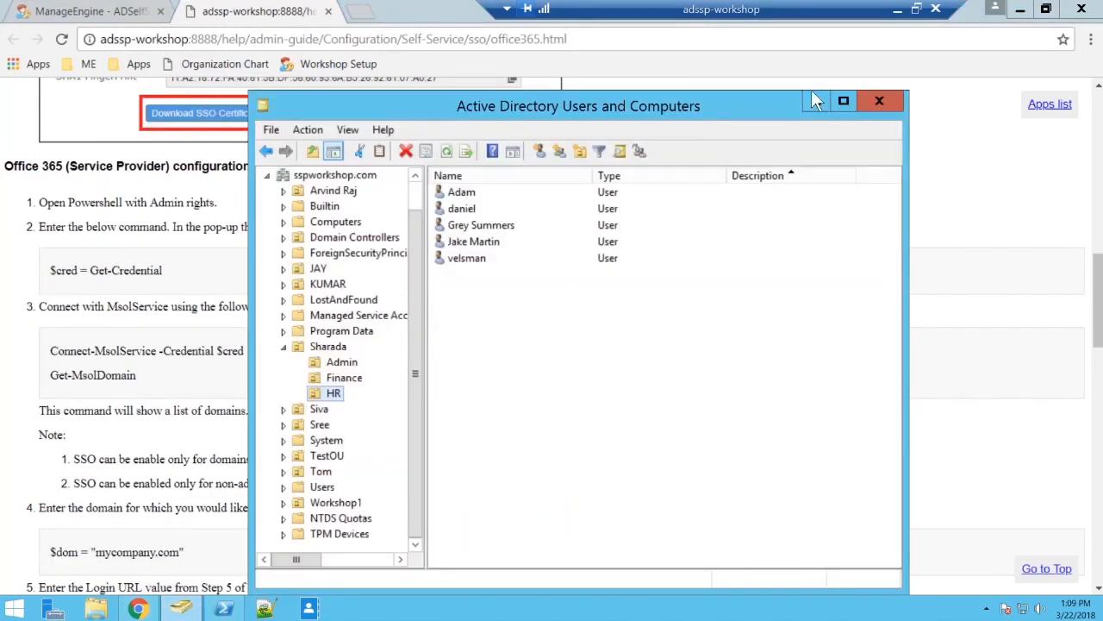
left_click(812, 102)
Read the guide's commands for connecting to MsolService, setting the domain, URLs and certificate, and enabling SSO.
scroll(170, 273, "down", 1)
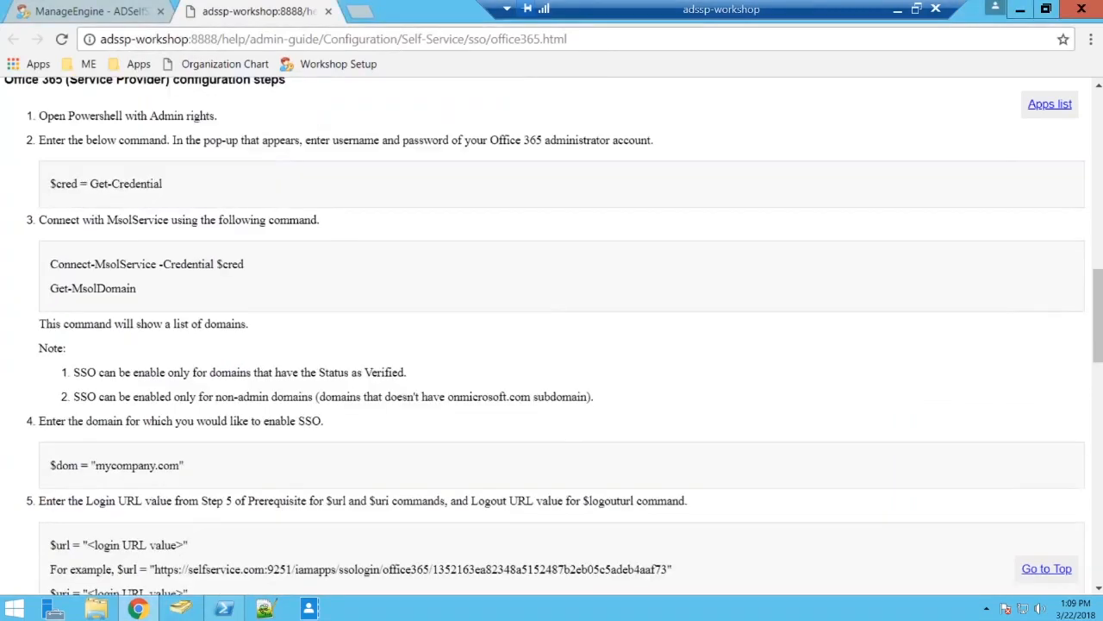
scroll(188, 262, "down", 1)
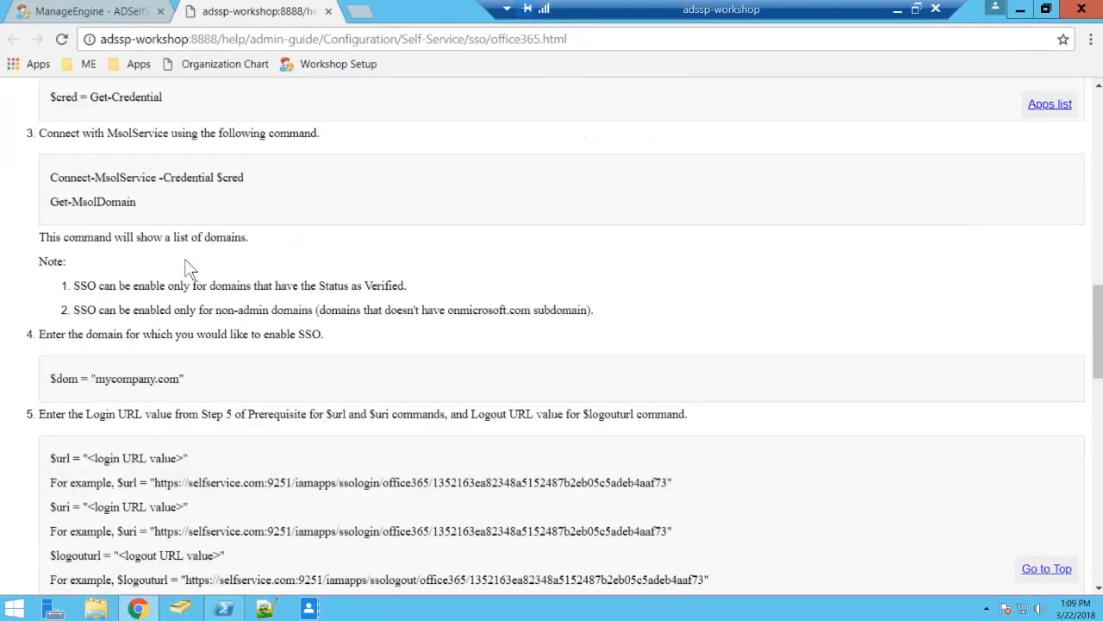
scroll(189, 267, "down", 1)
scroll(581, 155, "down", 1)
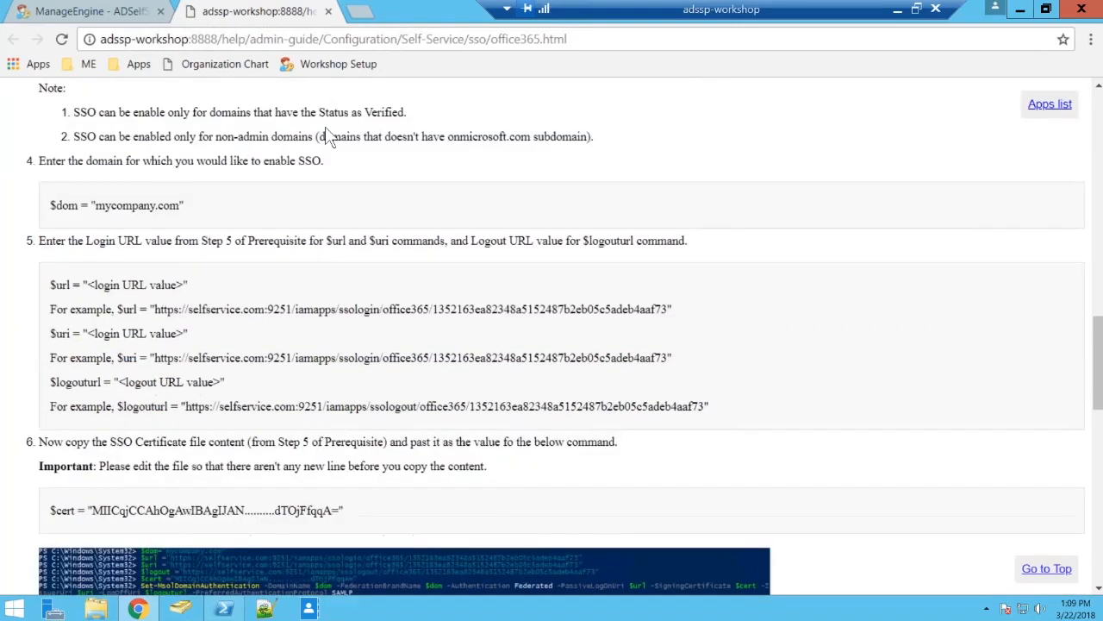
scroll(569, 370, "down", 1)
scroll(569, 377, "down", 1)
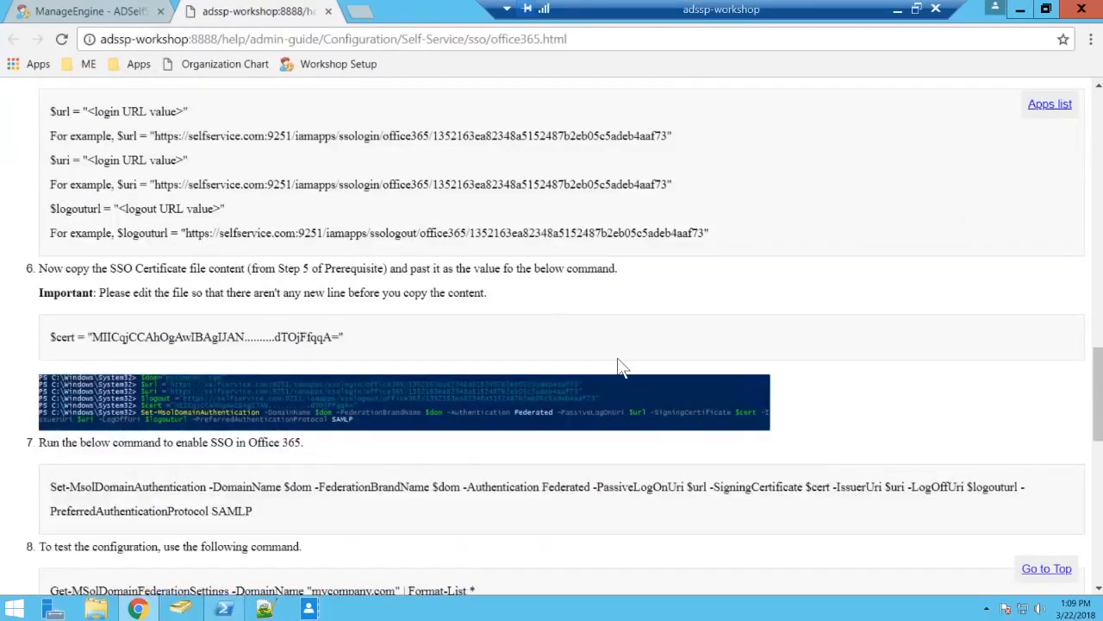
Switch to Notepad++, show the prepared Office 365 SSO commands in new 1, close the 2018-03-22 log files and maximize the window.
left_click(227, 609)
left_click(263, 609)
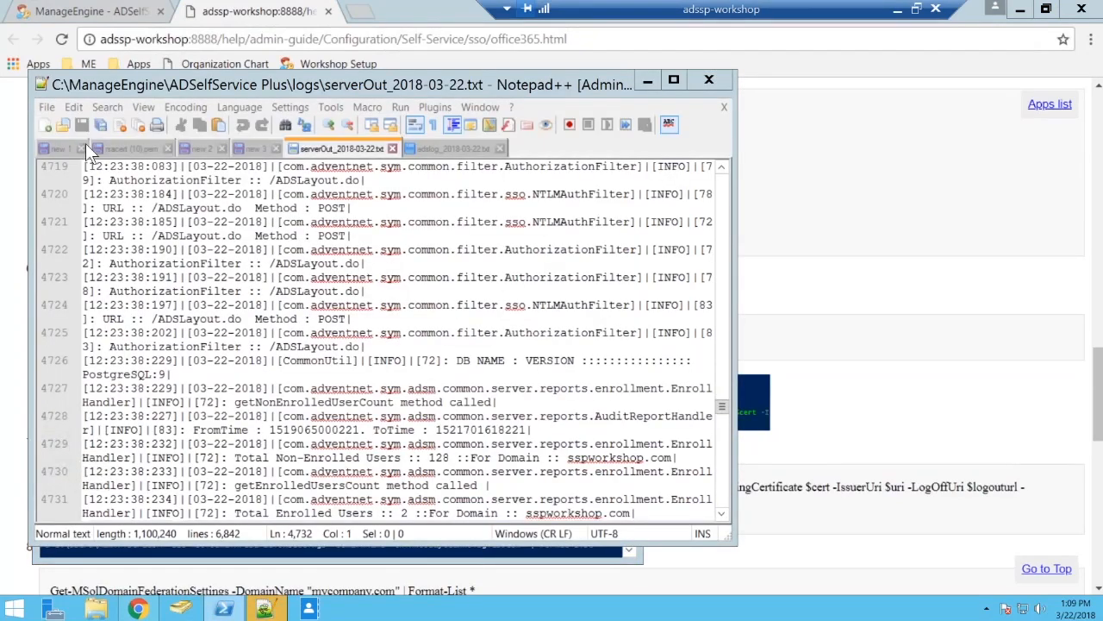
left_click(62, 146)
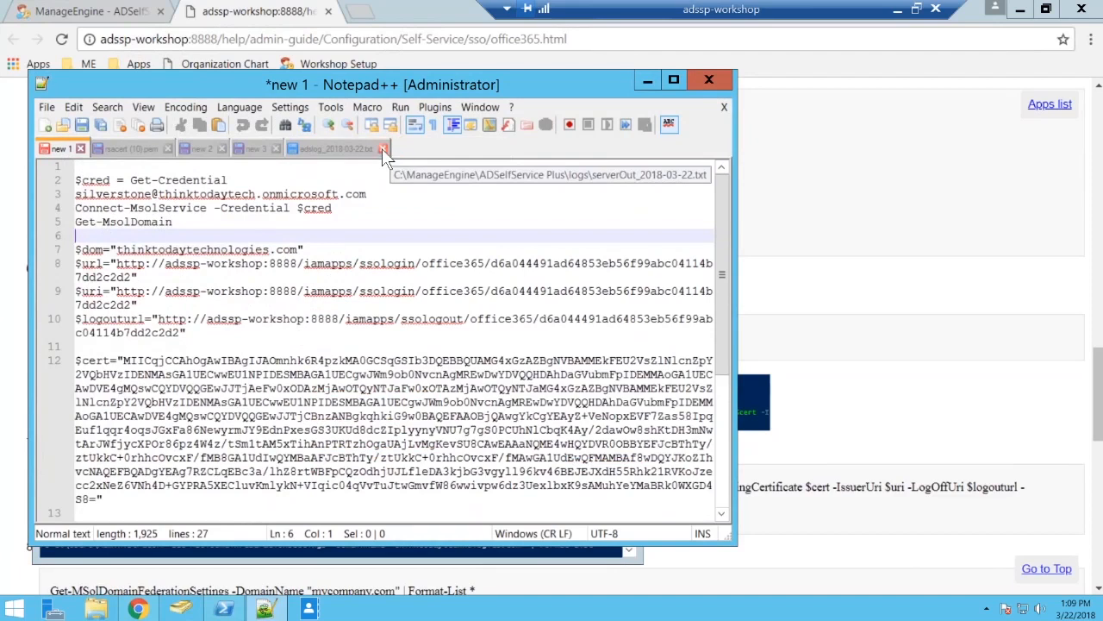
left_click(384, 149)
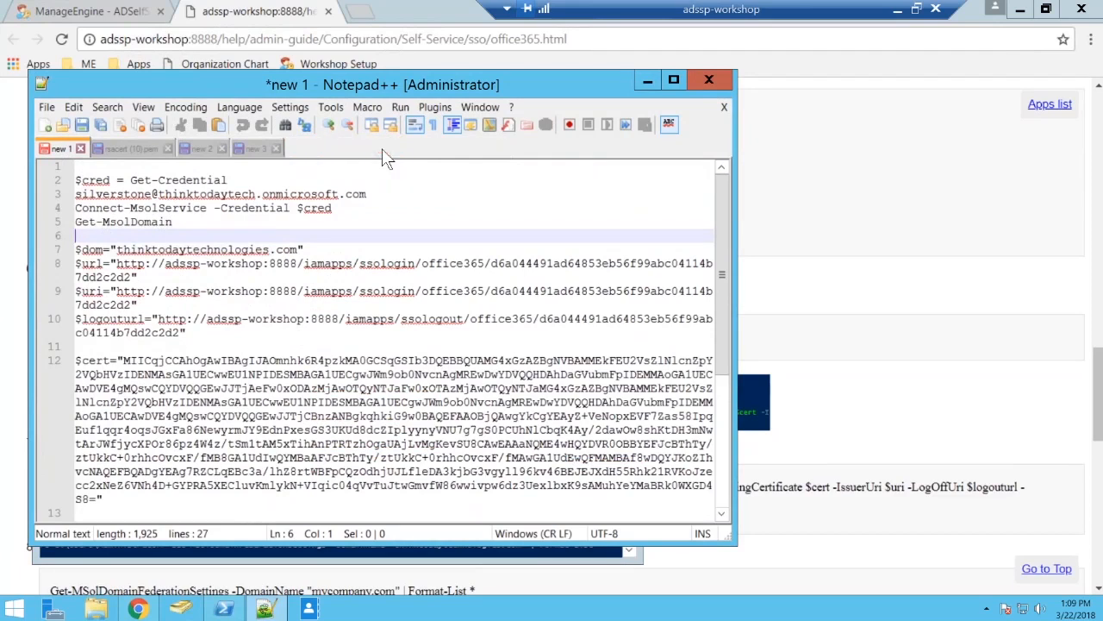
left_click(675, 81)
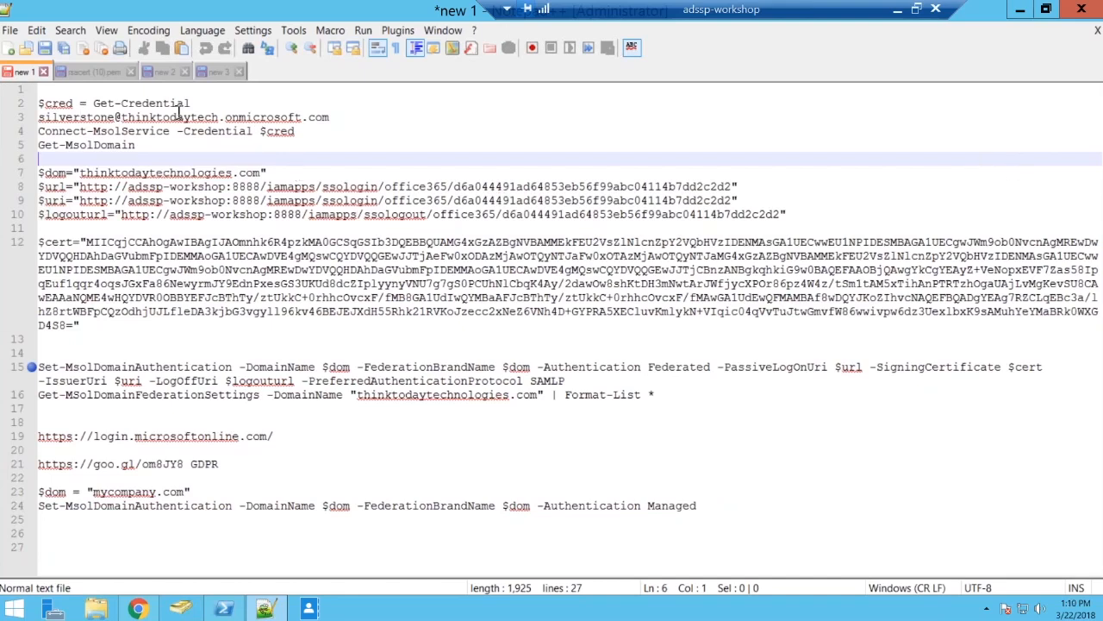
Highlight the admin account, domain, login URL, URI and logout URL values in the prepared commands, then view the rsacert (10).pem certificate file.
left_click(40, 117)
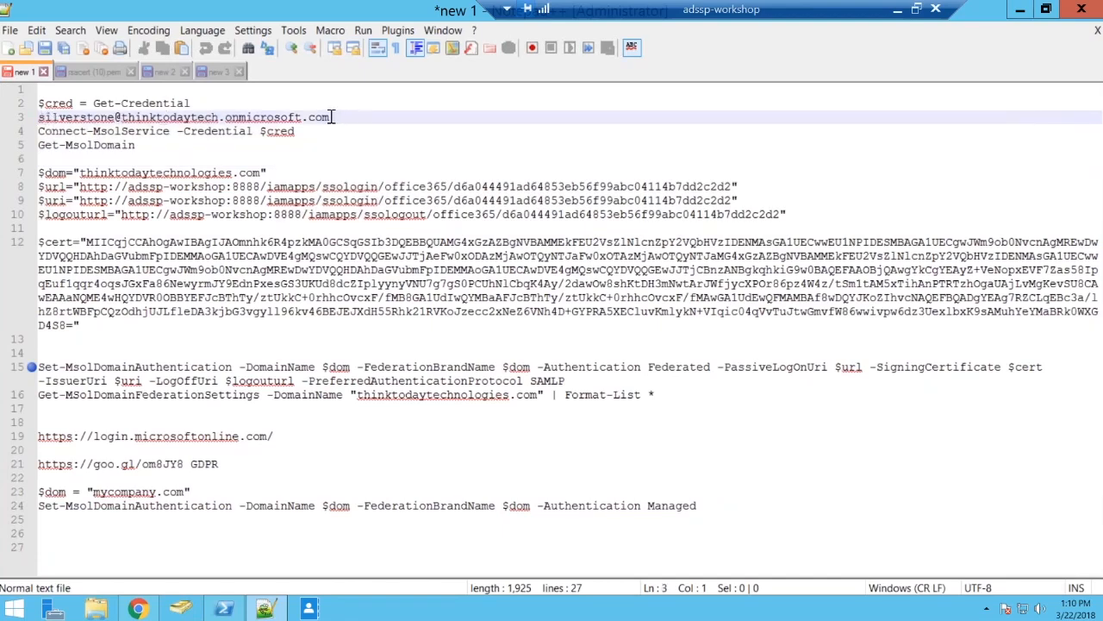
left_click_drag(331, 117, 39, 113)
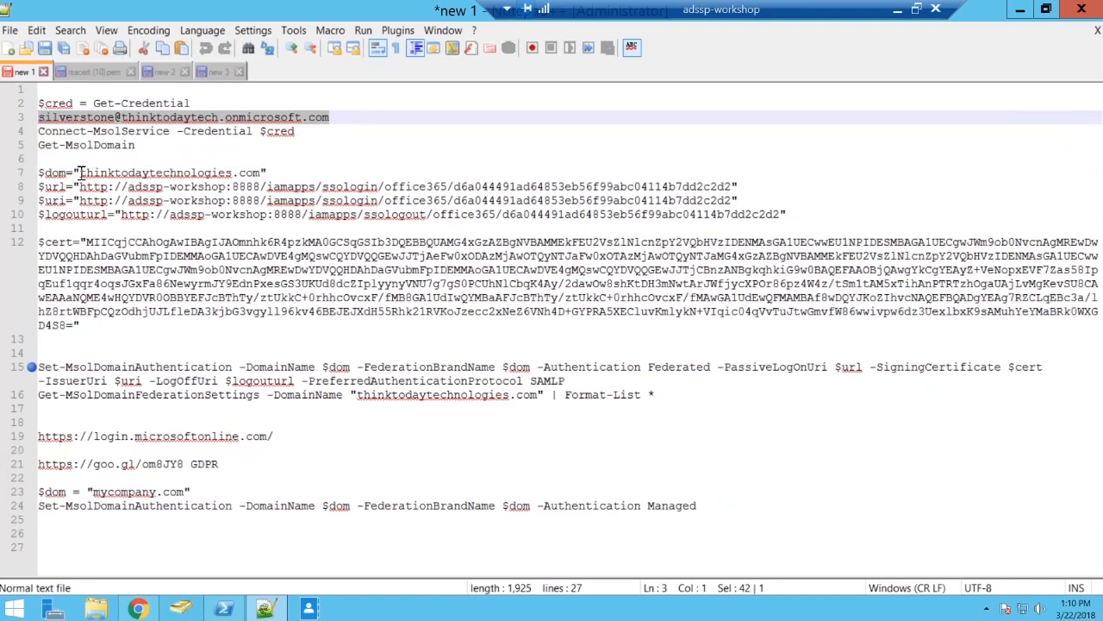
left_click_drag(79, 172, 261, 173)
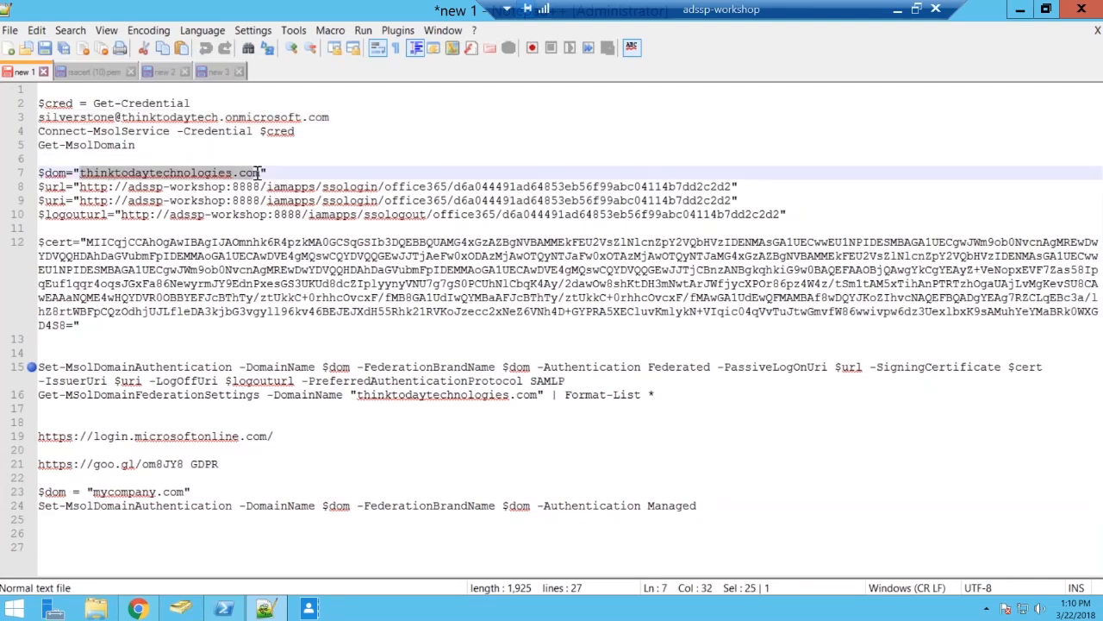
left_click_drag(80, 186, 731, 186)
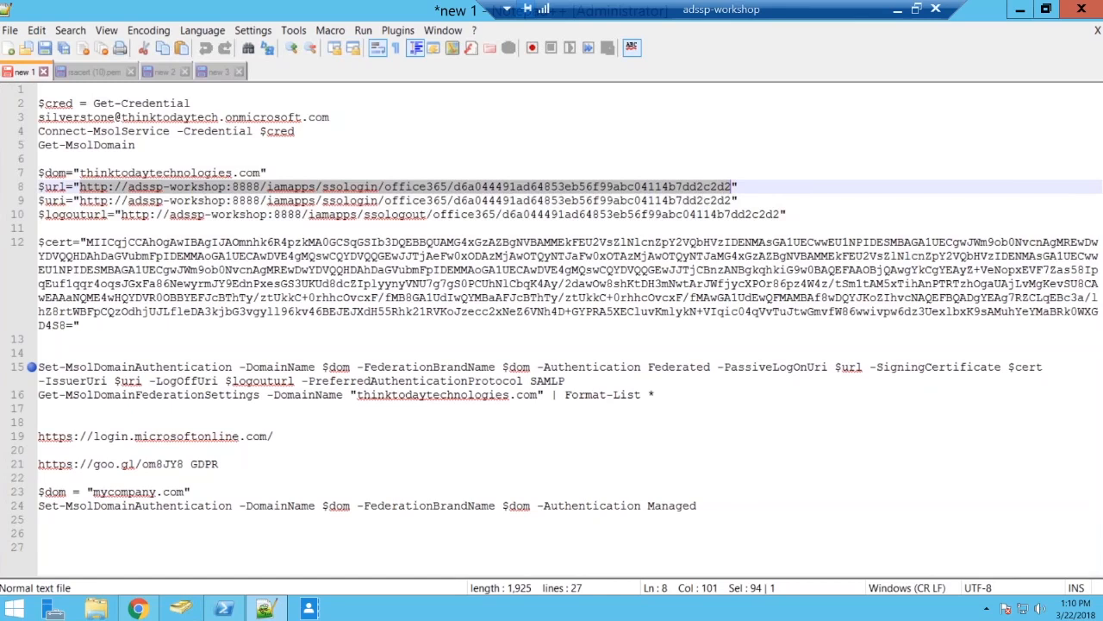
left_click_drag(80, 200, 731, 200)
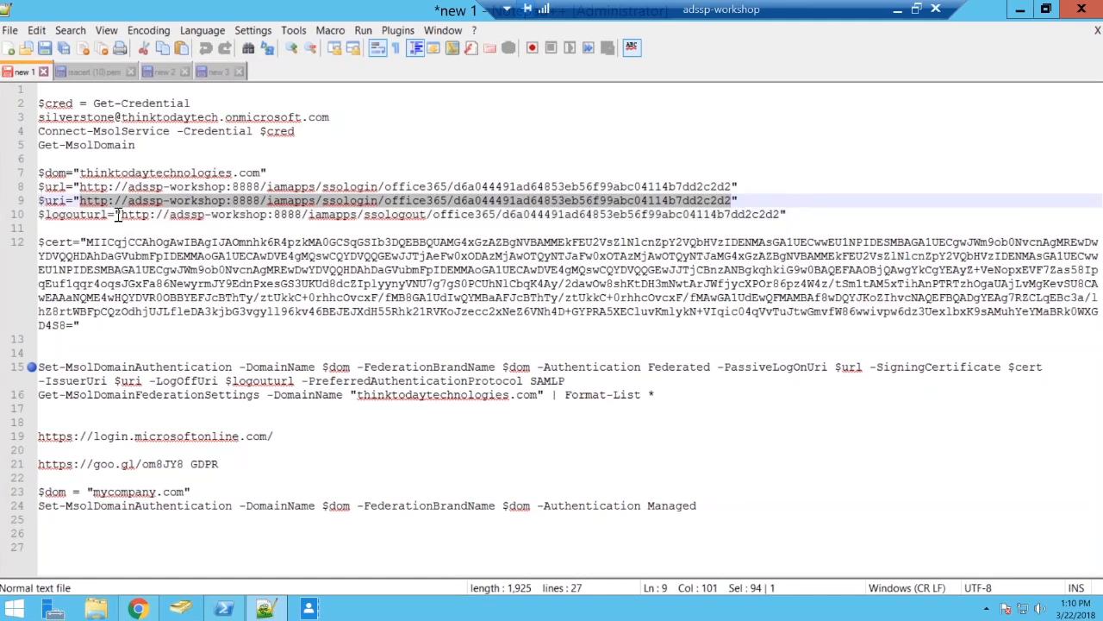
left_click_drag(121, 215, 779, 215)
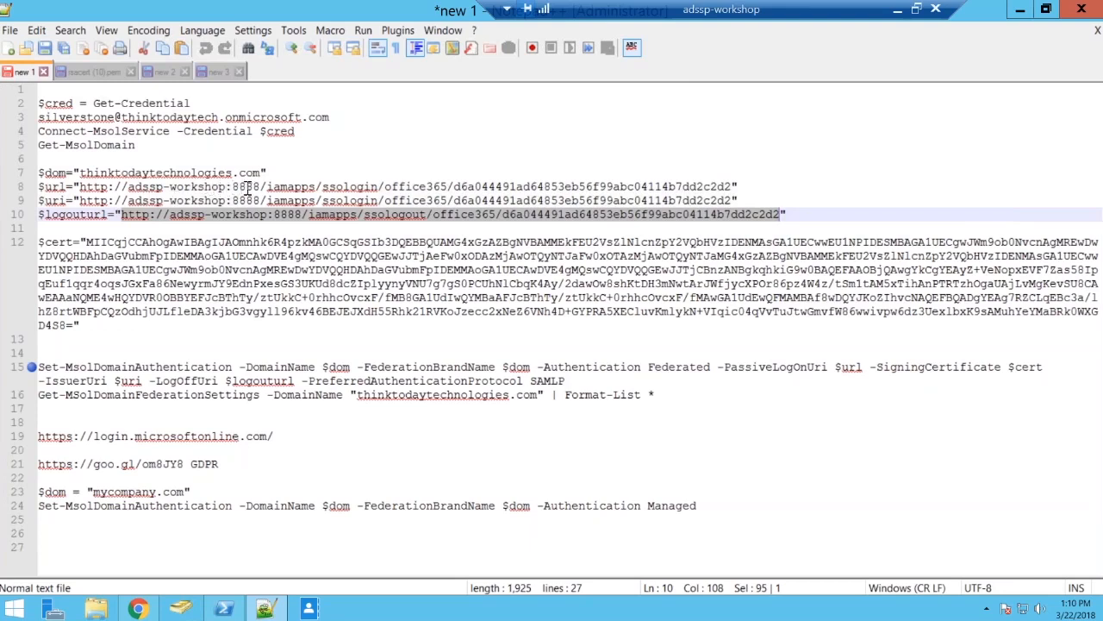
left_click(336, 155)
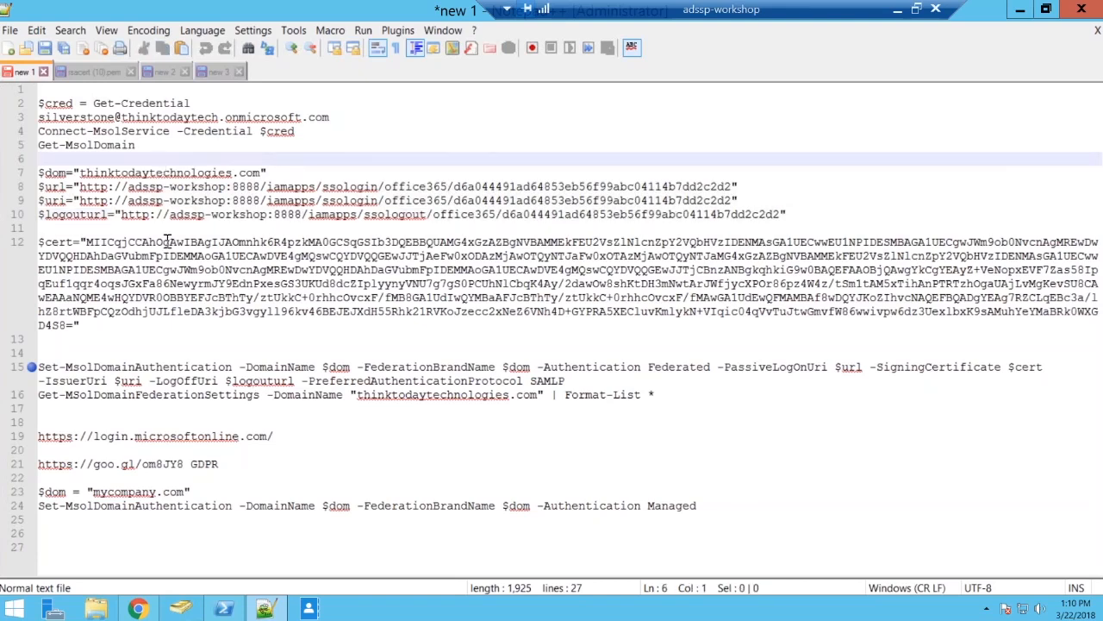
left_click(89, 74)
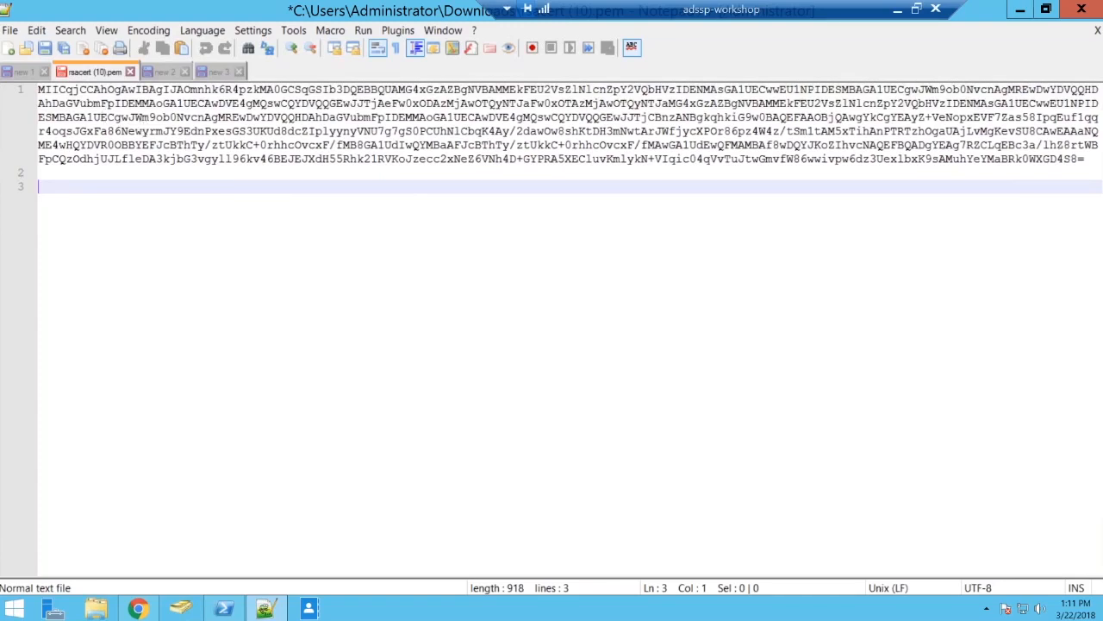
Return to the prepared commands in new 1 and highlight the certificate value assigned to $cert.
left_click(27, 74)
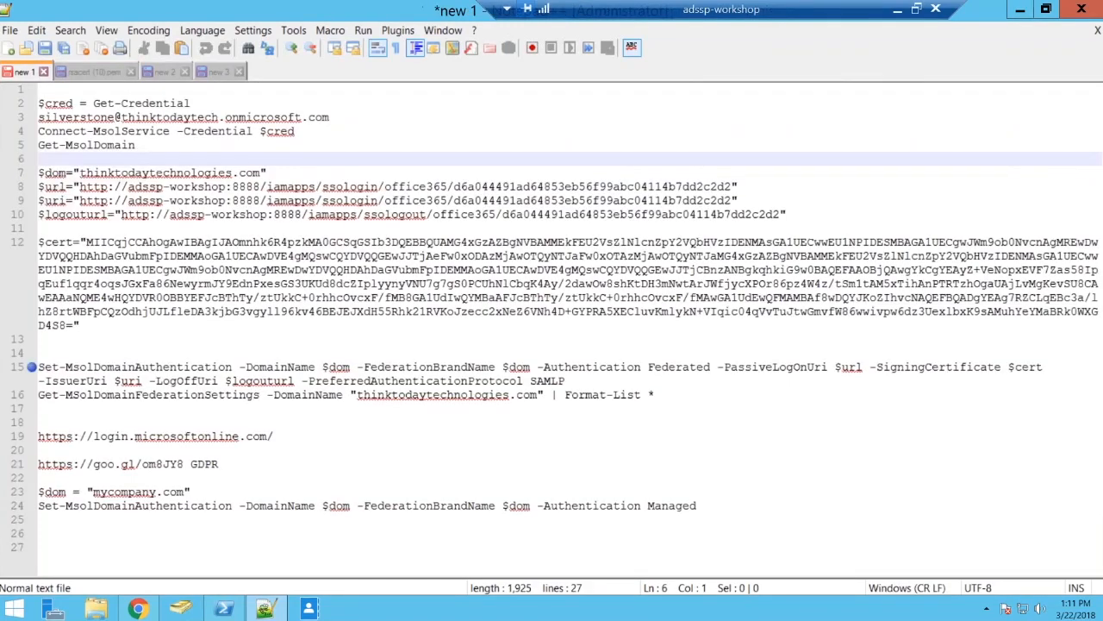
left_click(87, 244)
key("shift+End")
key("shift+End")
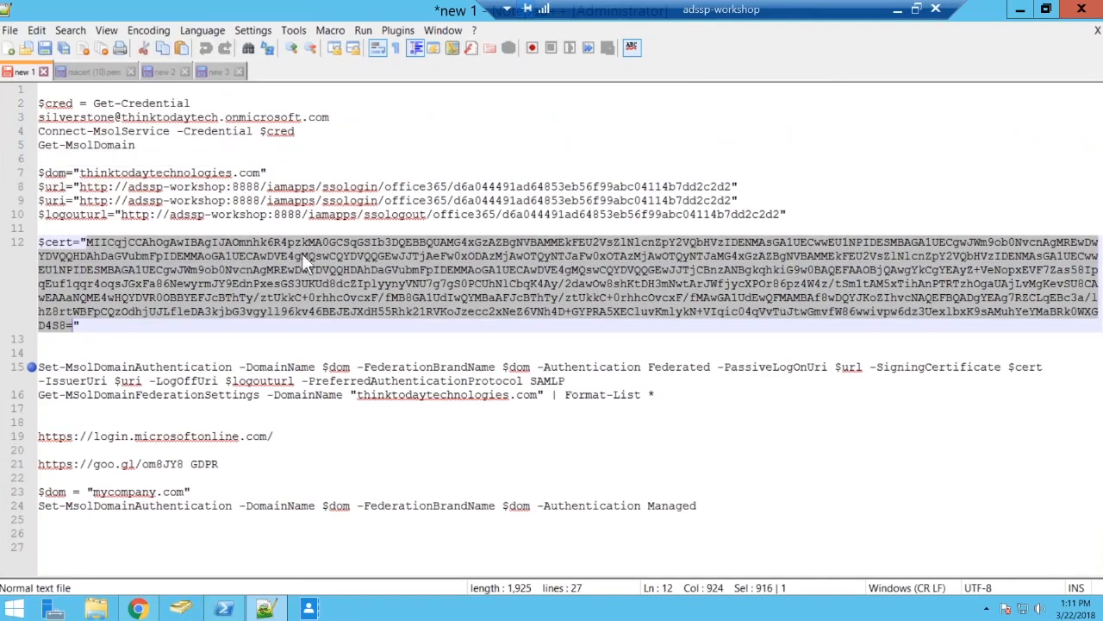
left_click(84, 353)
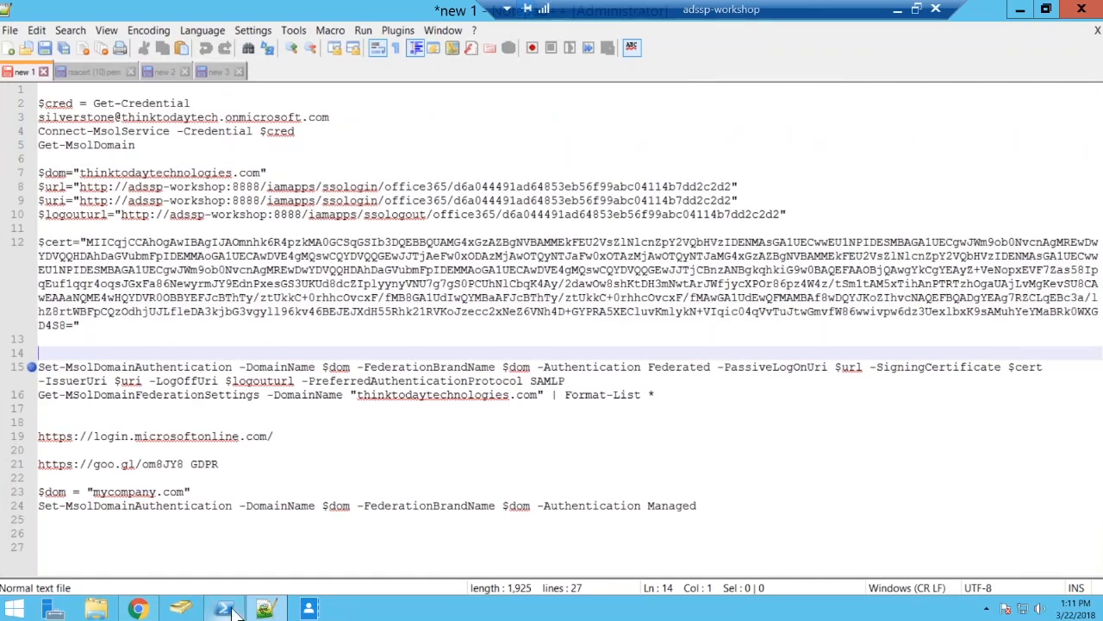
Bring the PowerShell session over Notepad++ and reposition its window to review the executed domain authentication commands.
key("alt+Tab")
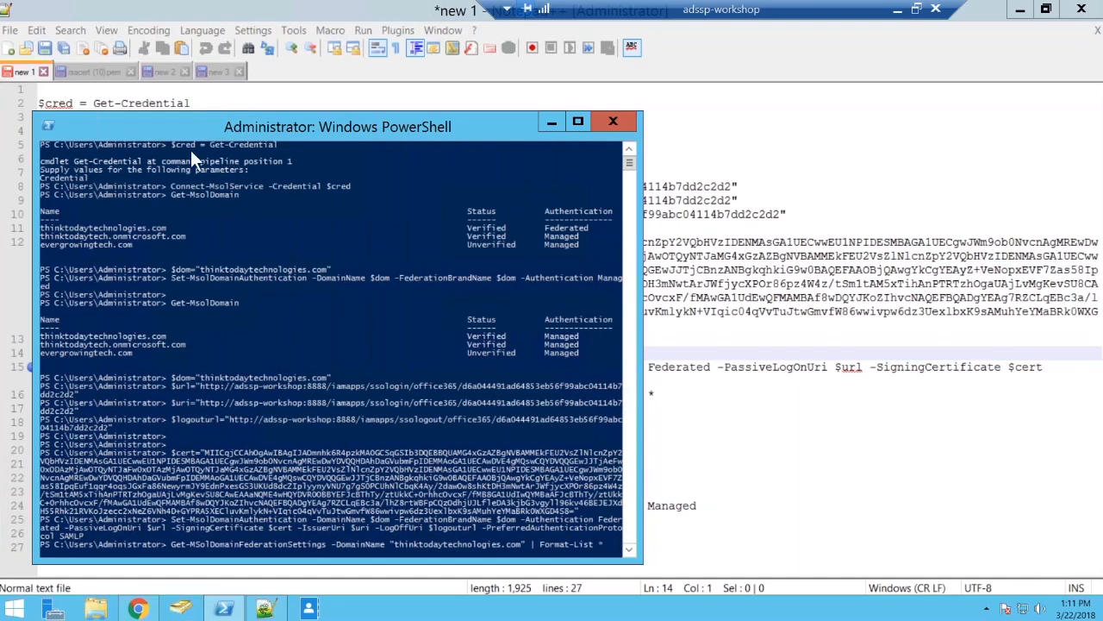
left_click_drag(232, 126, 500, 87)
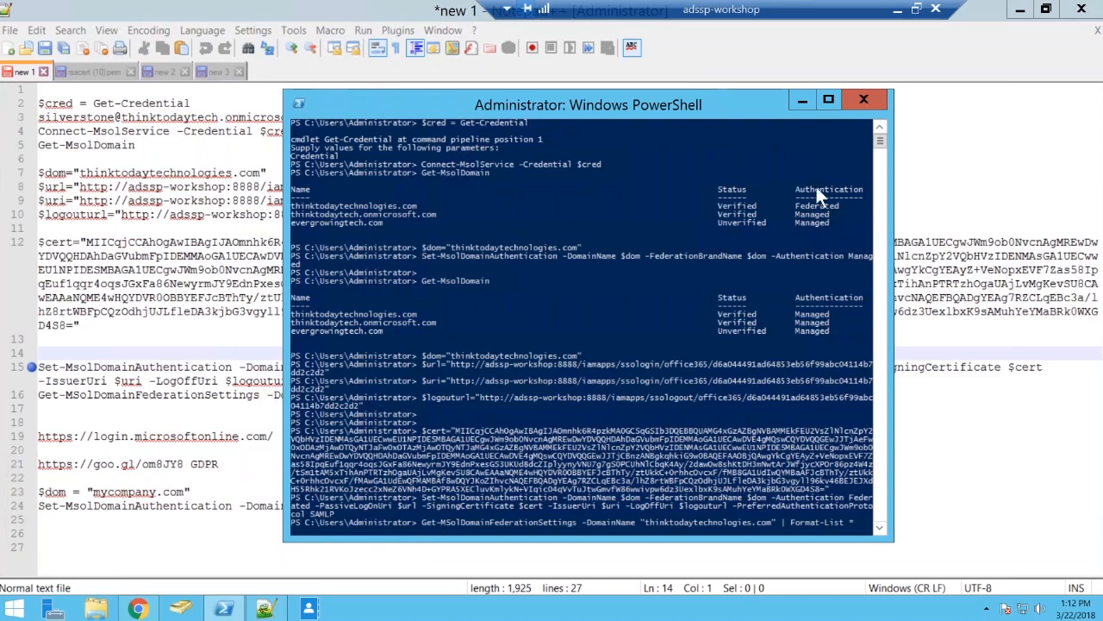
left_click_drag(703, 91, 646, 70)
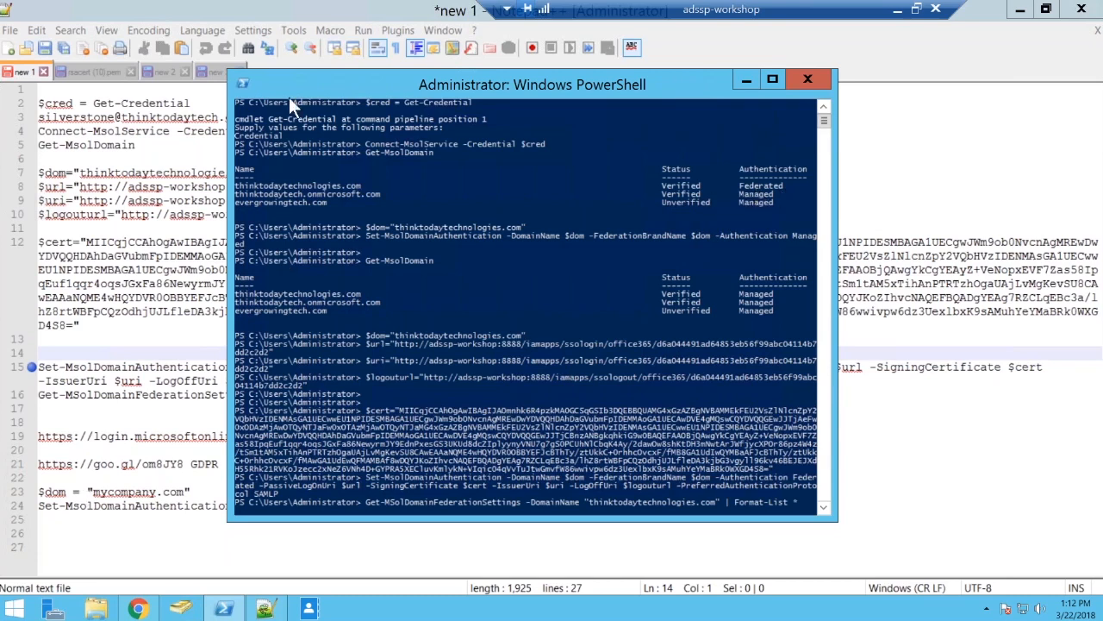
Return to the SSO guide in Chrome and read the configuration test and Reconfigure or update SSO settings steps, highlighting the $dom value.
left_click(138, 609)
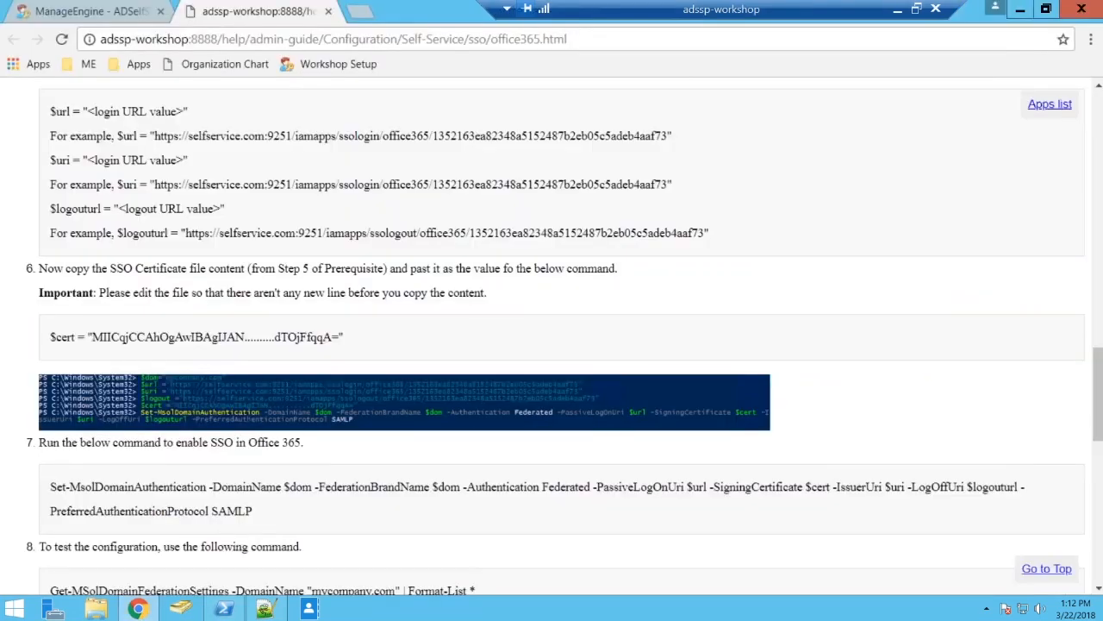
scroll(552, 336, "down", 4)
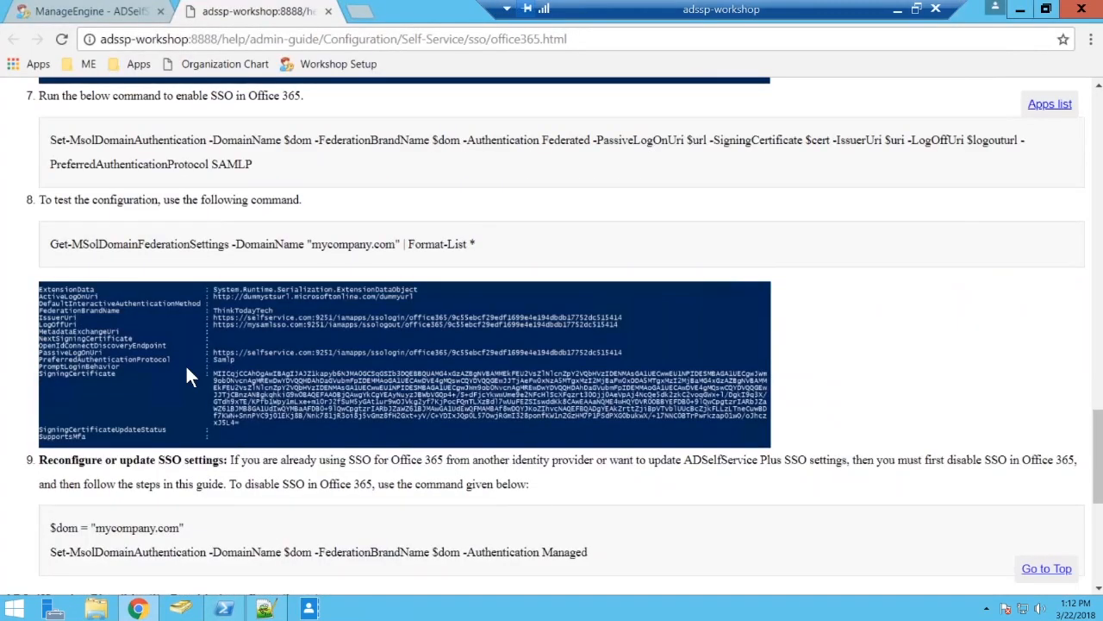
scroll(185, 377, "down", 1)
left_click_drag(39, 373, 229, 377)
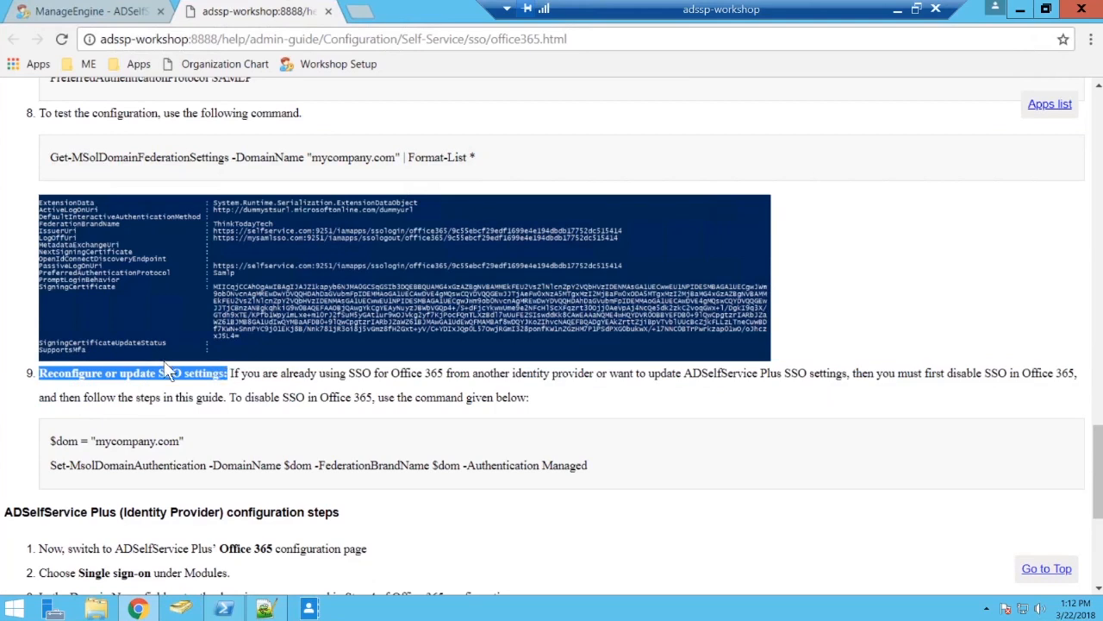
left_click_drag(359, 466, 89, 439)
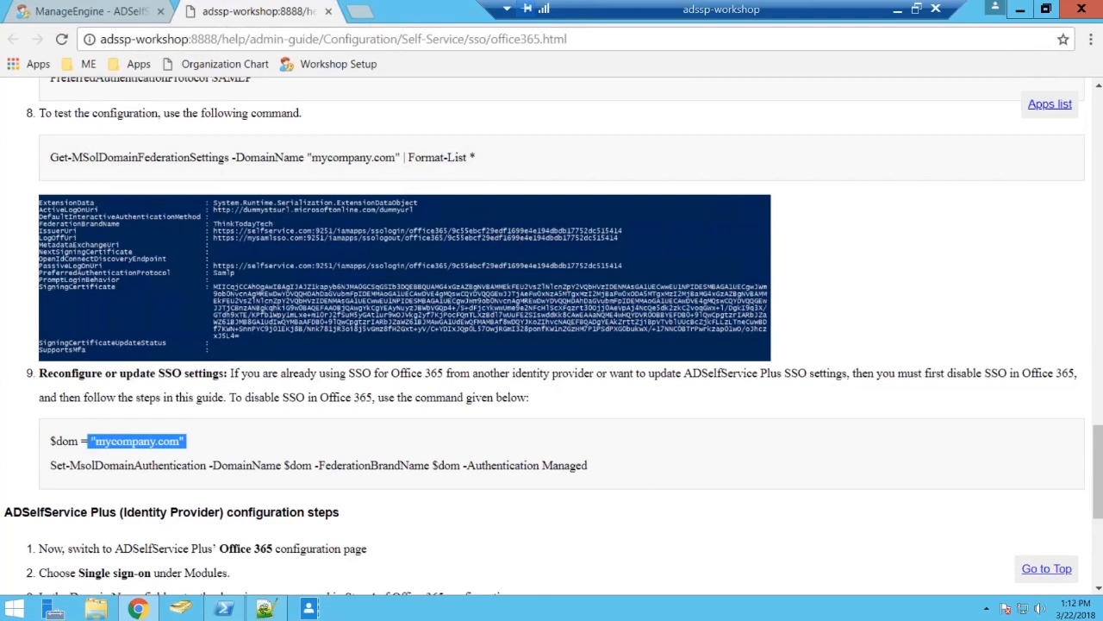
left_click(627, 477)
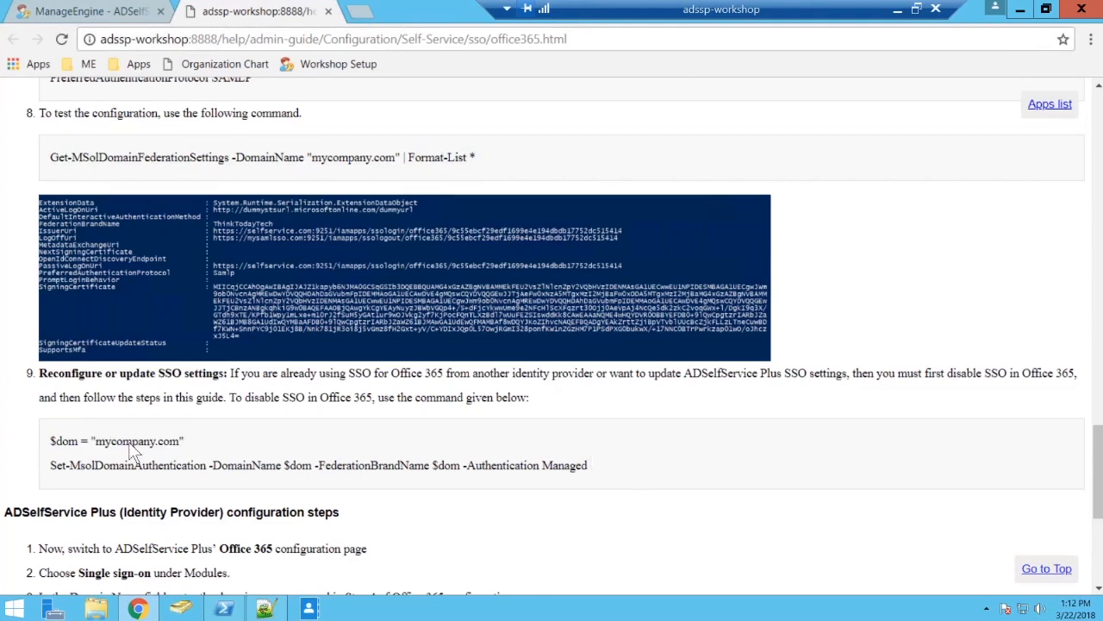
Check the PowerShell session, then return to the guide and go back to its domain and login URL steps.
left_click(226, 608)
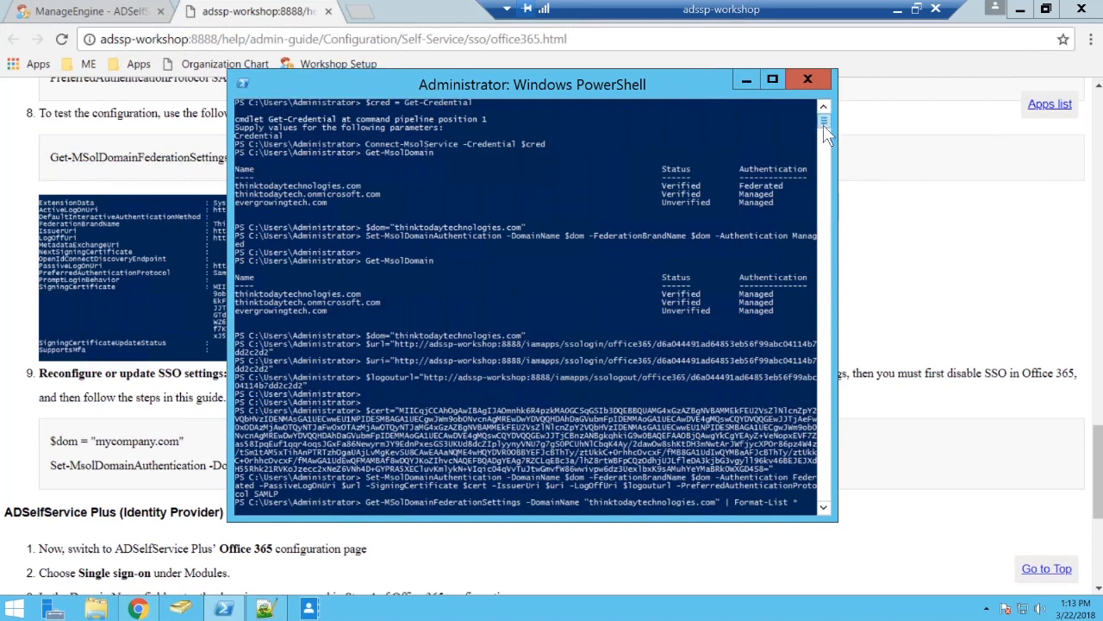
scroll(822, 125, "down", 15)
scroll(821, 118, "up", 15)
left_click(180, 224)
scroll(180, 224, "up", 2)
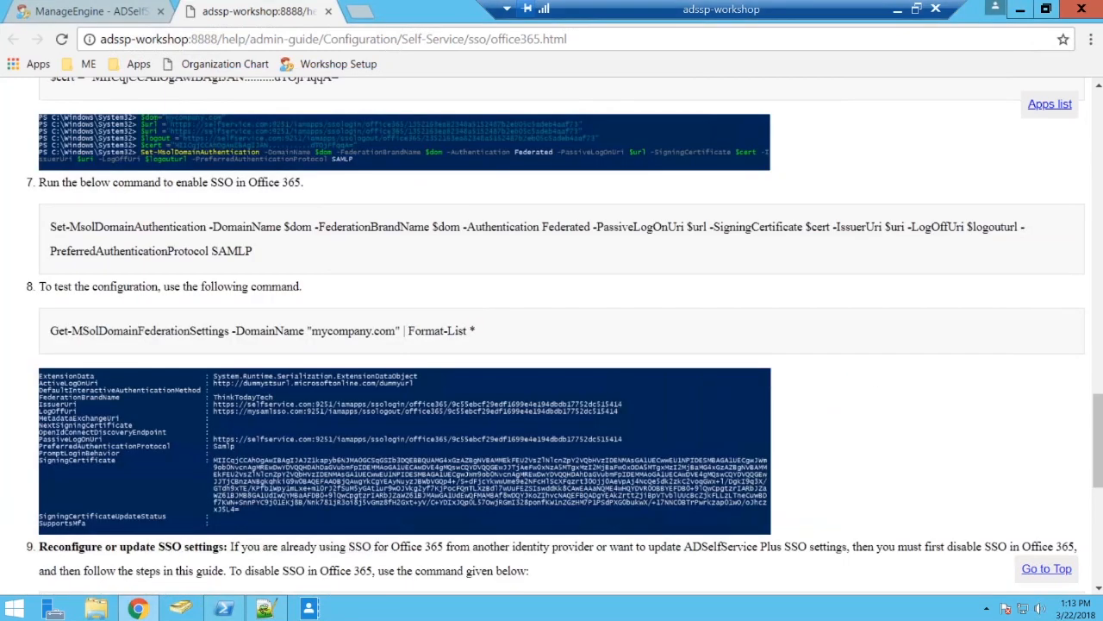
scroll(35, 263, "up", 6)
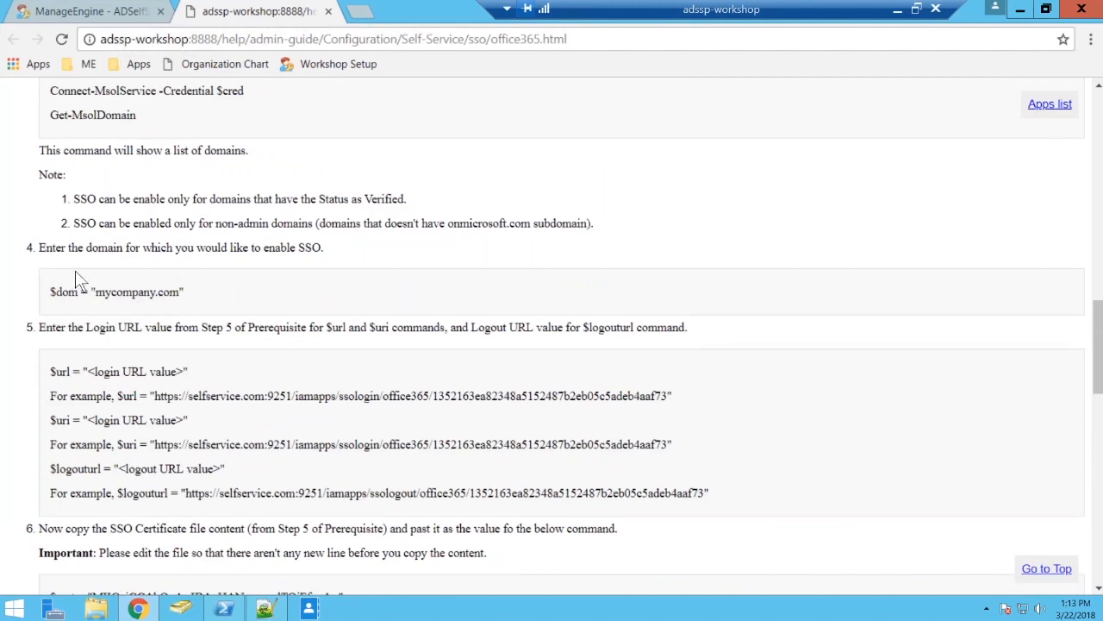
Maximize the PowerShell window, then highlight the Set-MsolDomainAuthentication Federated and Get-MsolDomainFederationSettings commands in Notepad++.
left_click(223, 609)
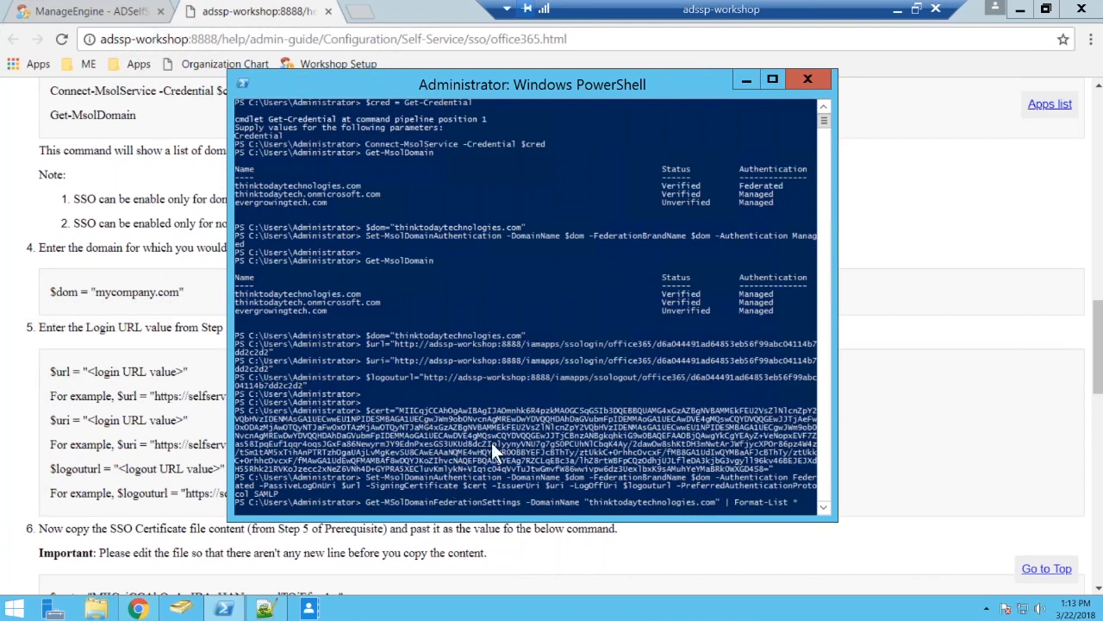
left_click(774, 78)
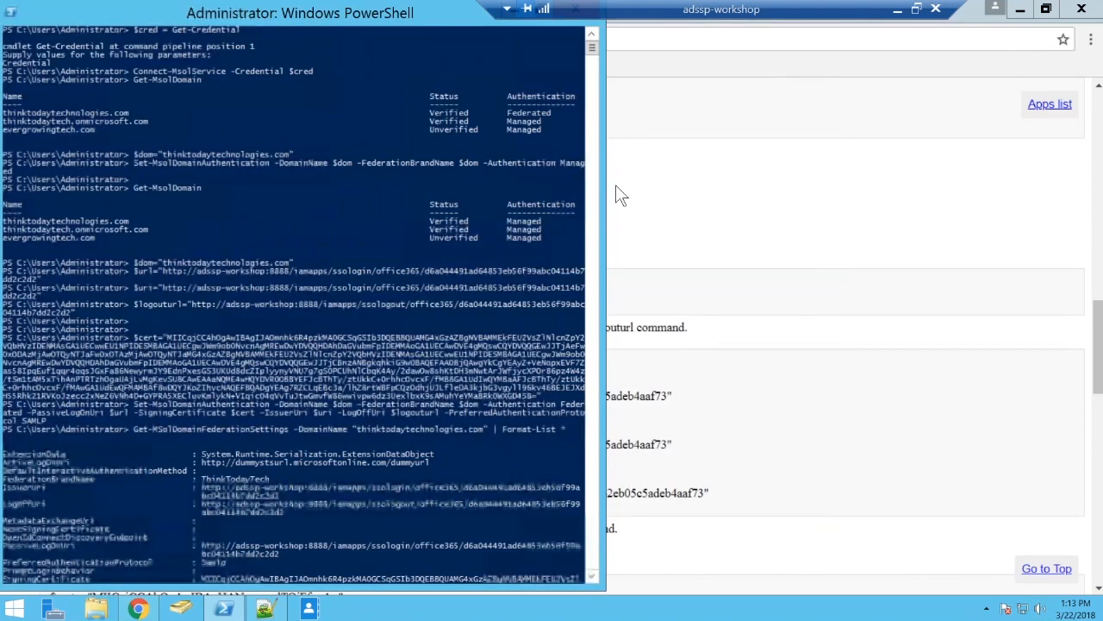
left_click(264, 610)
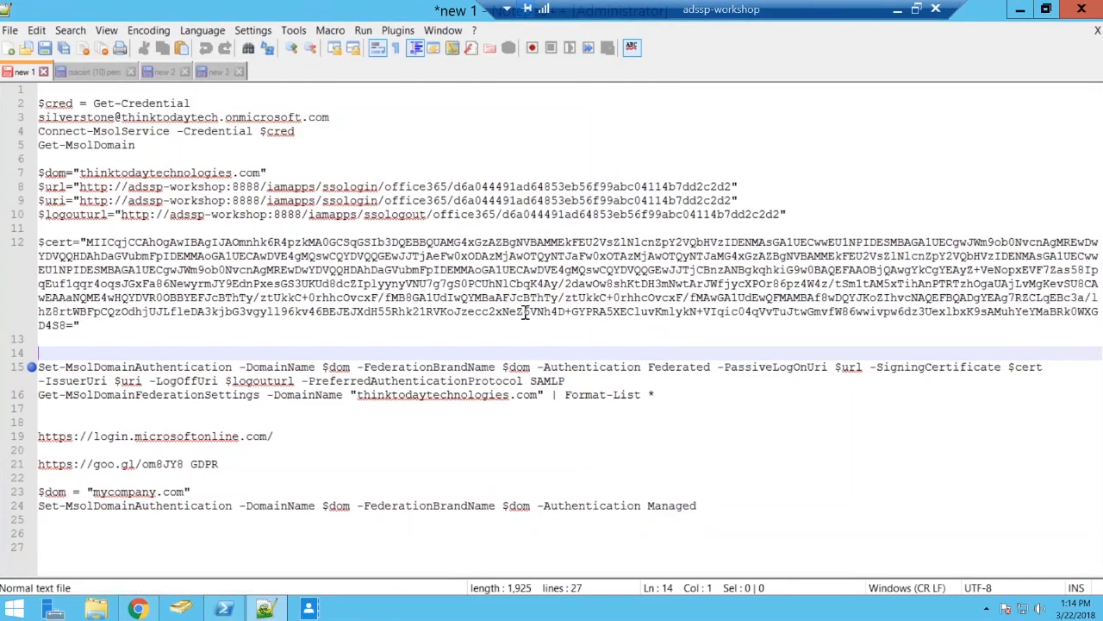
left_click_drag(38, 366, 656, 394)
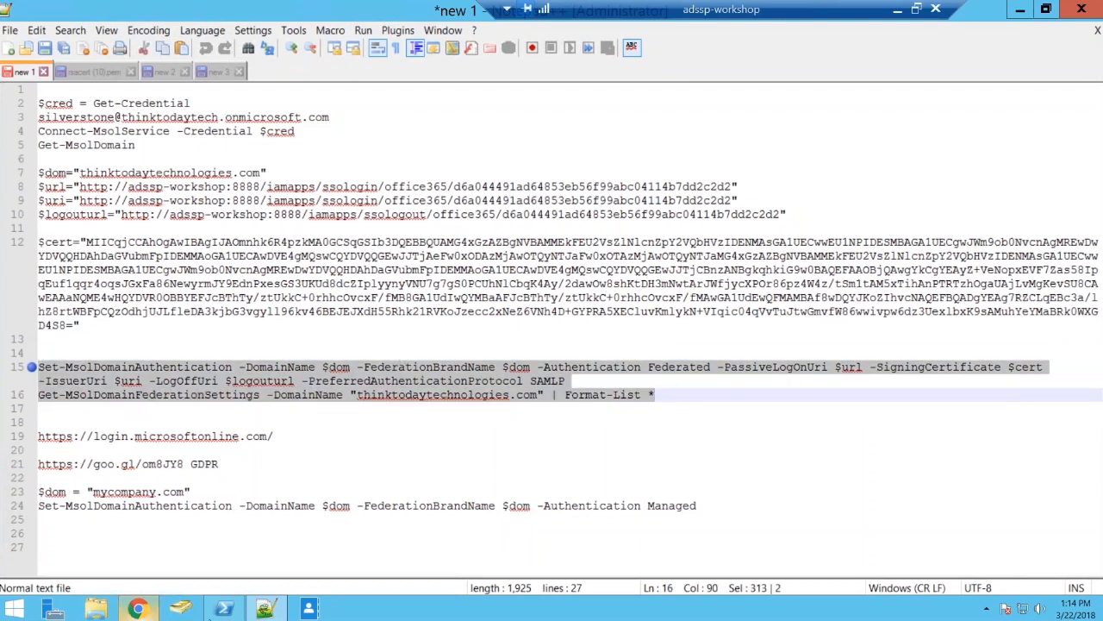
Review the federation settings and Get-MsolDomain output in PowerShell, then restore the window's size and minimize it.
left_click(223, 608)
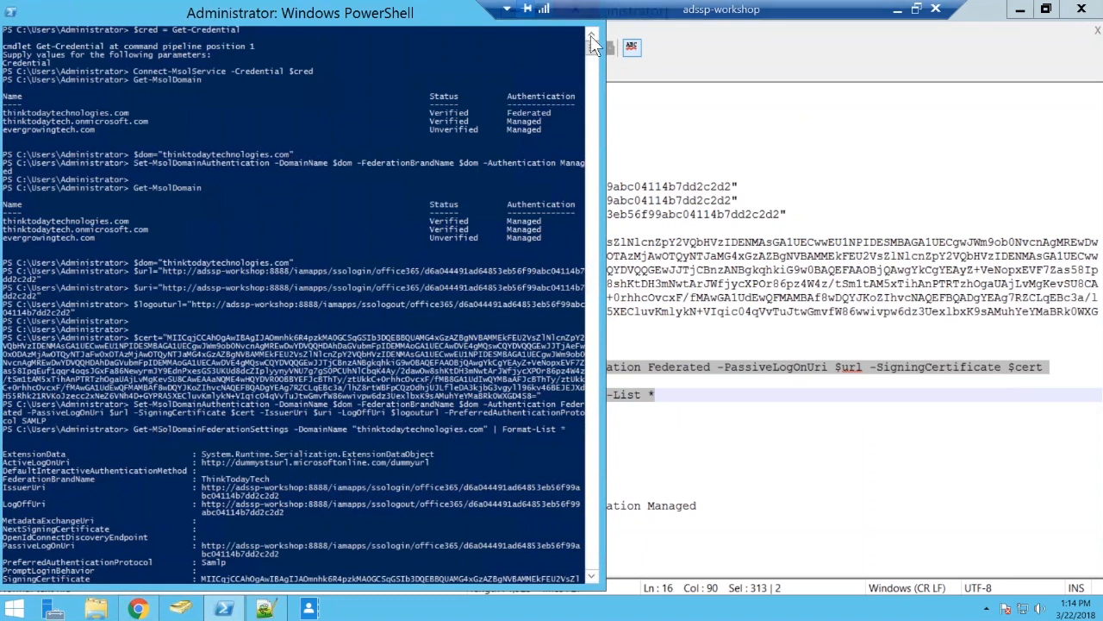
left_click_drag(595, 49, 596, 58)
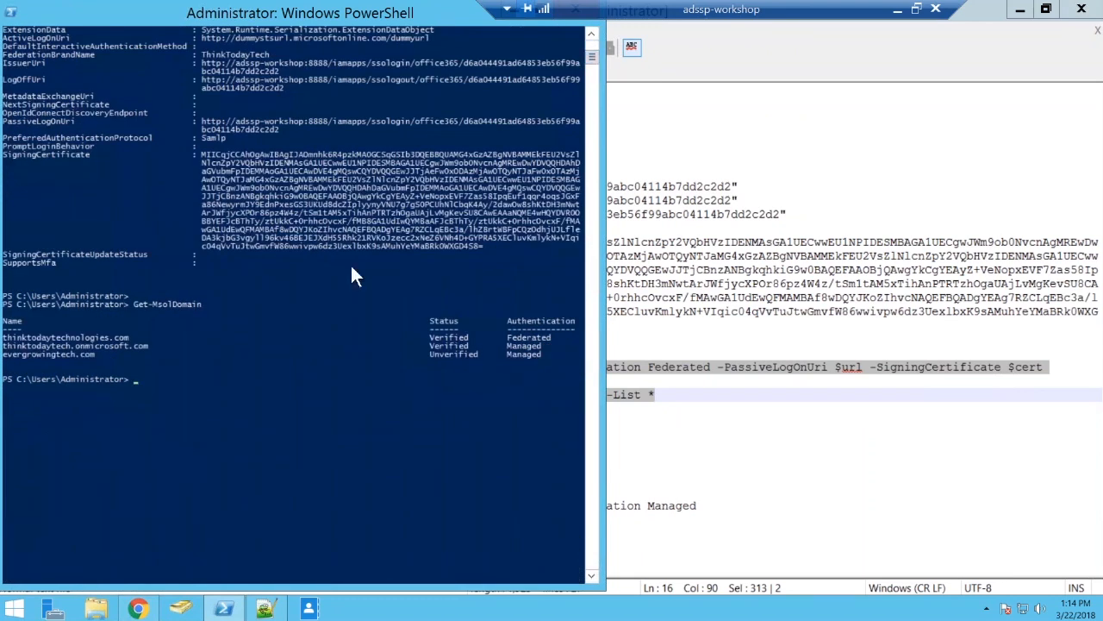
scroll(350, 263, "up", 4)
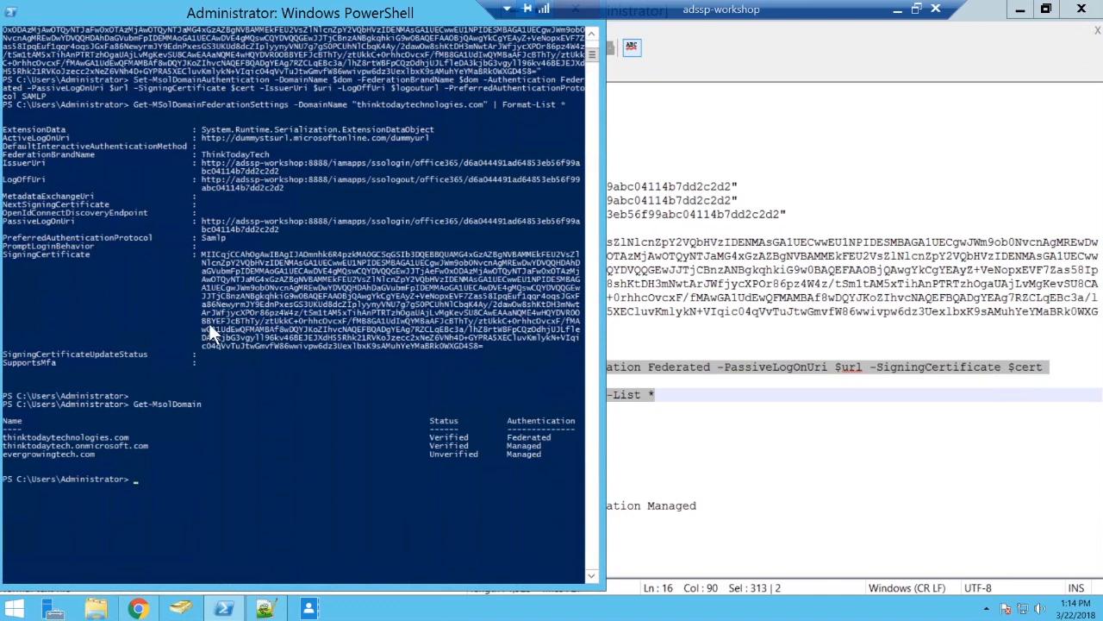
scroll(209, 319, "up", 4)
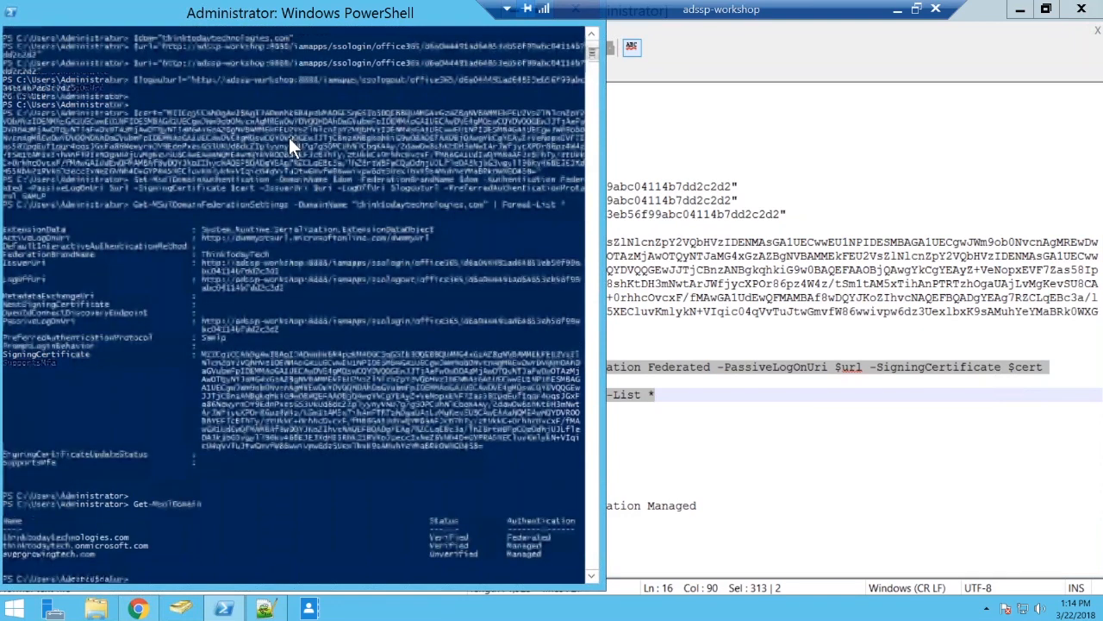
scroll(289, 138, "up", 4)
double_click(302, 13)
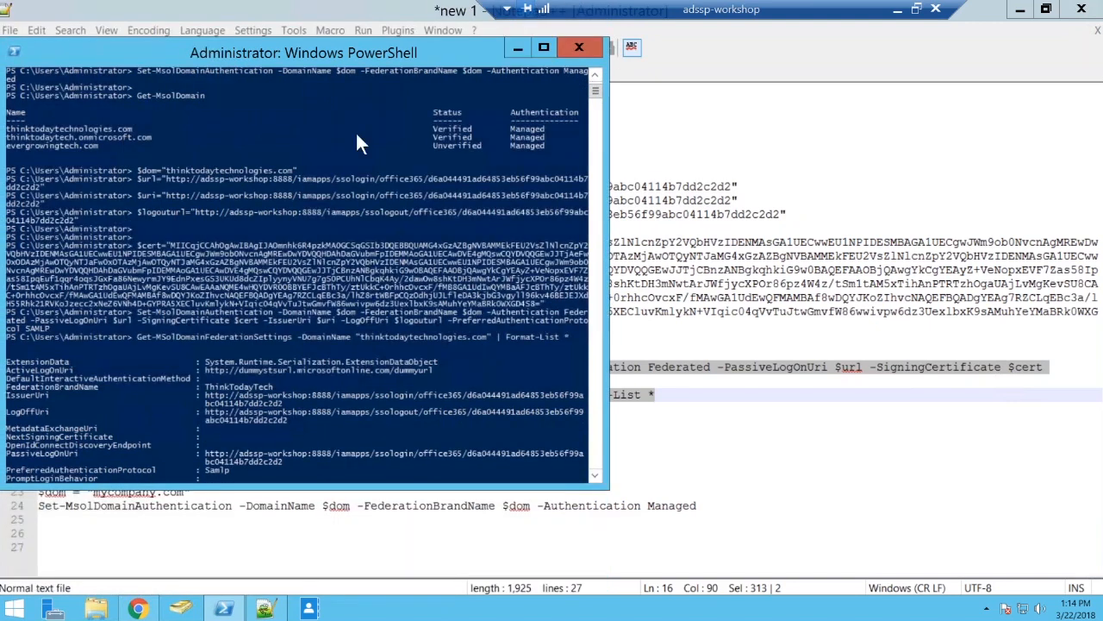
left_click(518, 47)
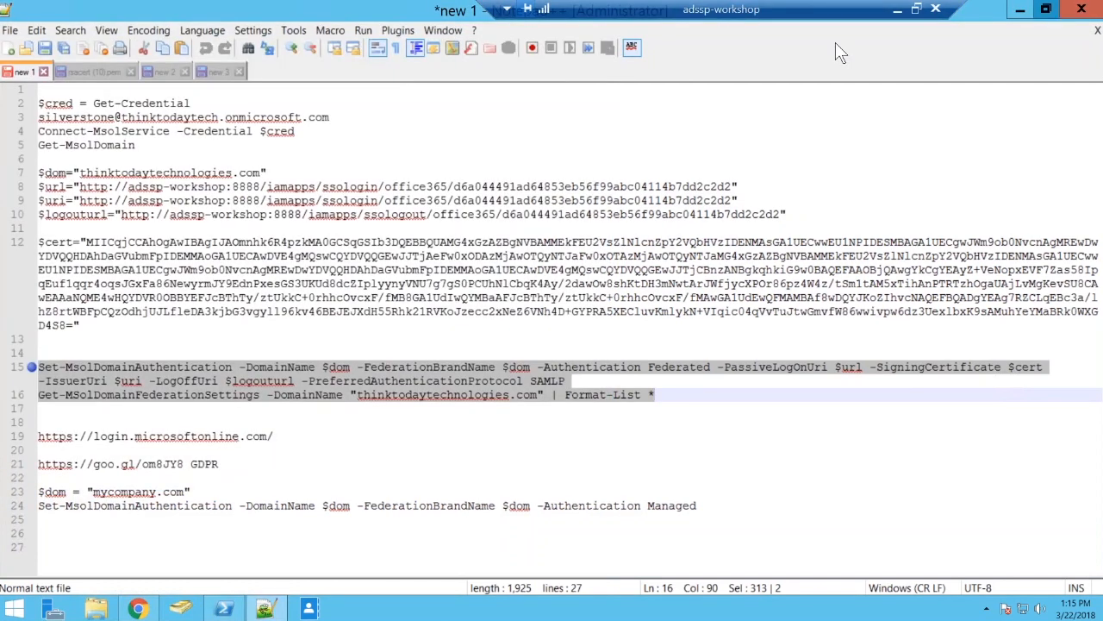
Restore the Notepad++ window down, switch to Chrome and close the Office 365 SSO guide tab.
left_click(1046, 9)
left_click(647, 81)
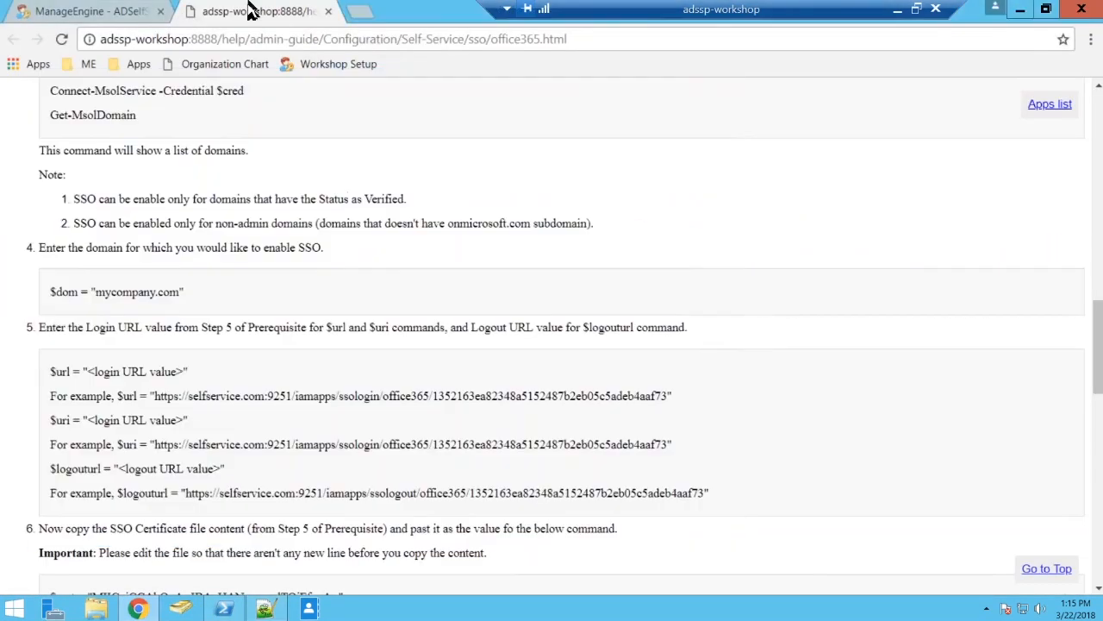
left_click(327, 12)
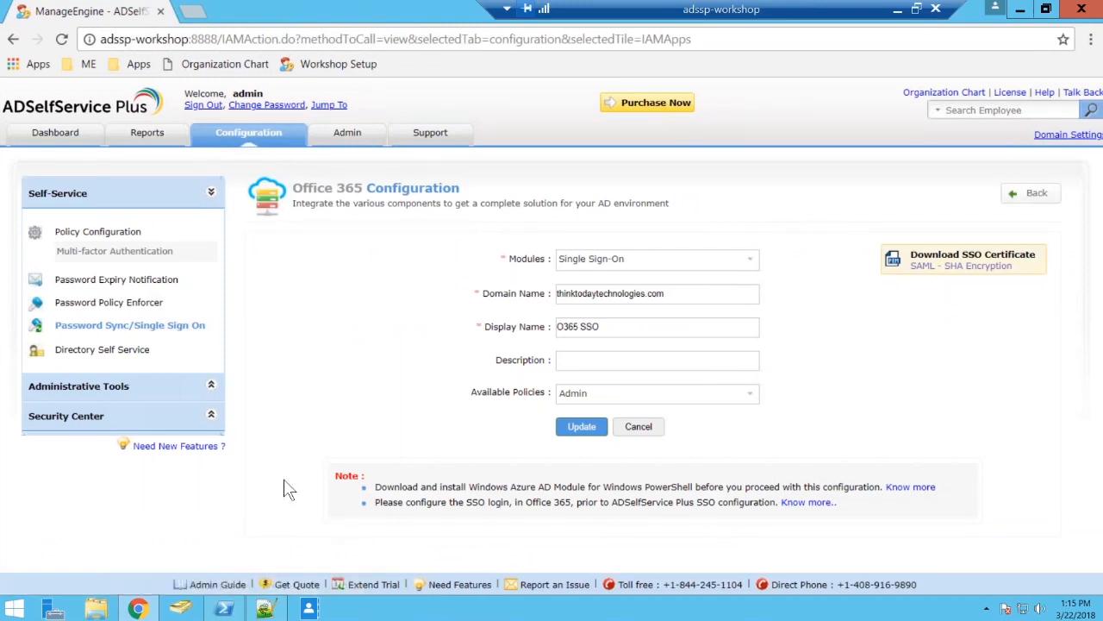
Open an incognito window and load the ADSelfService Plus login page from the ME bookmarks.
key("ctrl+shift+n")
left_click(32, 60)
mouse_move(70, 71)
mouse_move(32, 64)
left_click(34, 87)
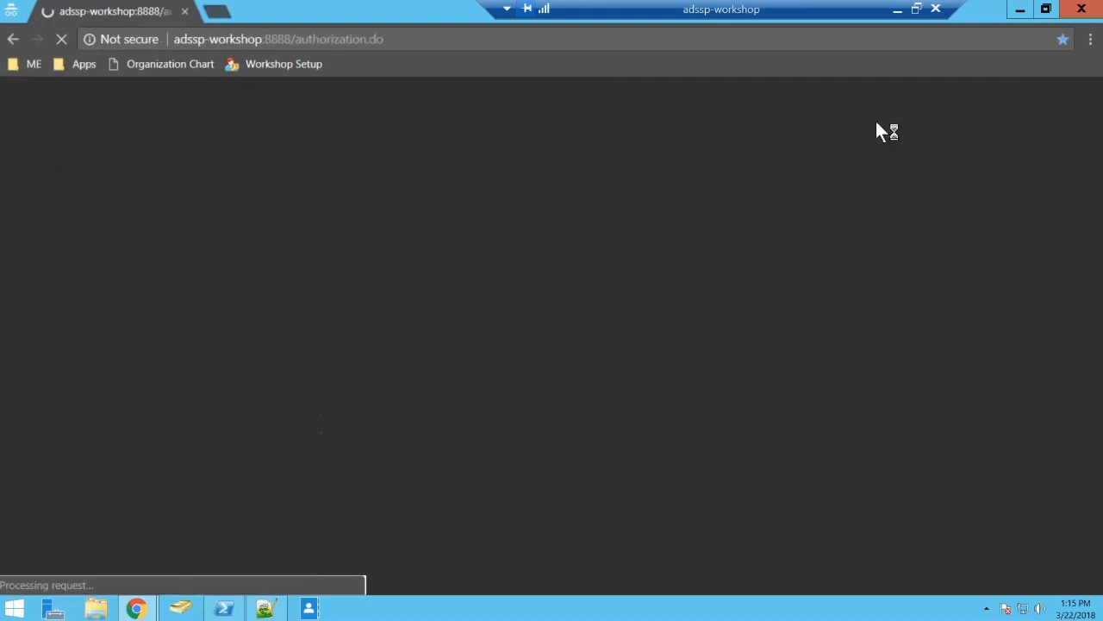
Sign in to ADSelfService Plus as a domain user on SSPWORKSHOP, entering the account's user name and password.
type("sharada")
key("Tab")
type("*********")
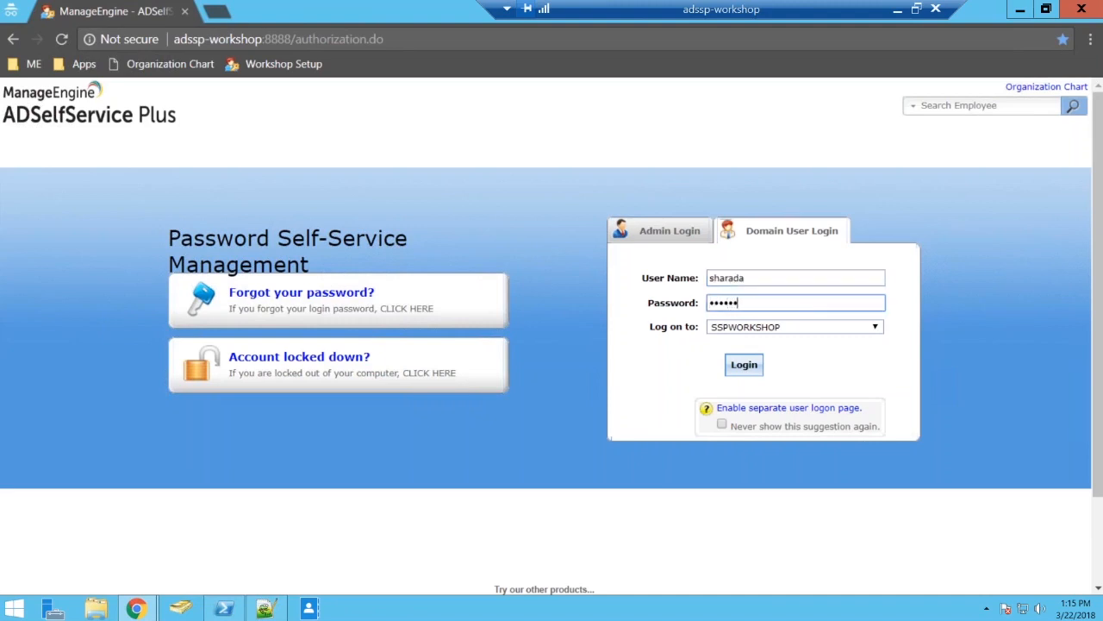
key("Return")
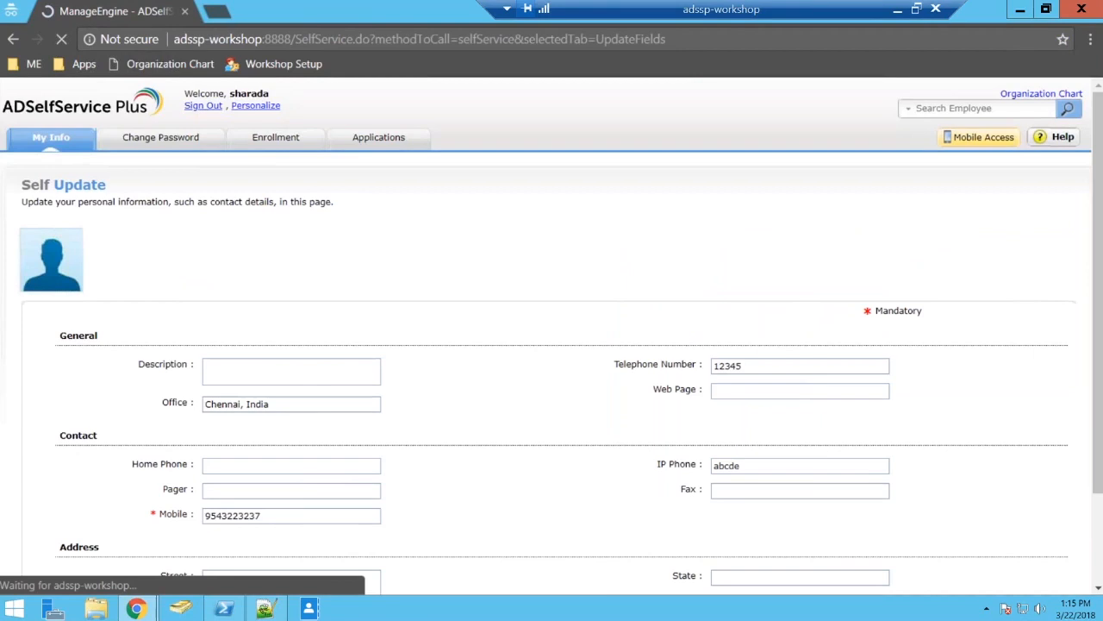
Try to sign in to Office 365 through the O365 SSO application, then close the Microsoft sign-in tab.
left_click(386, 147)
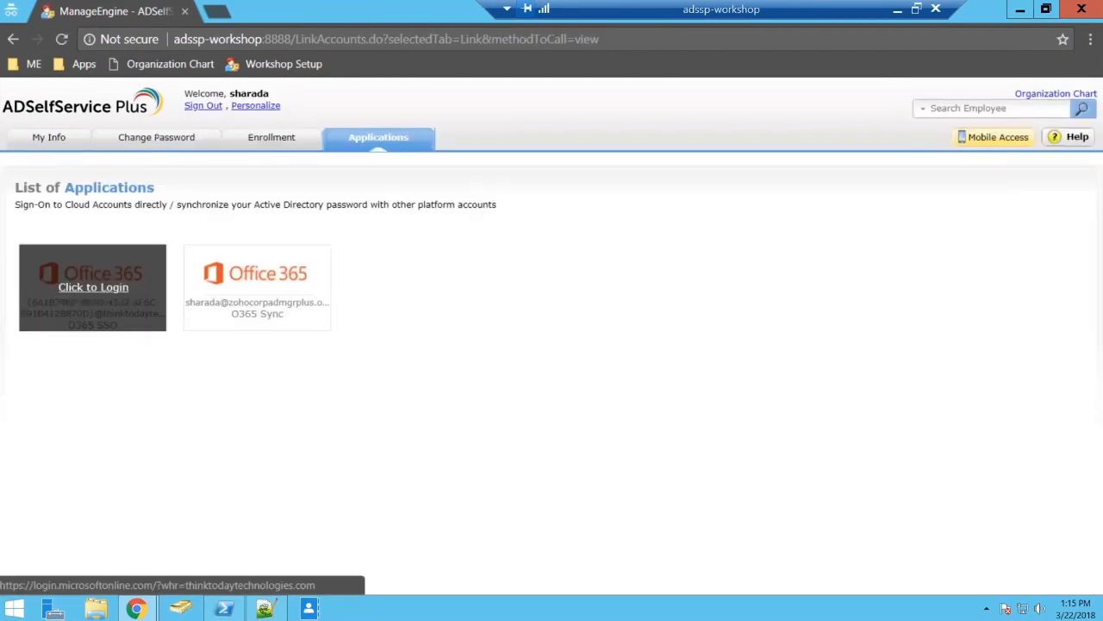
left_click(93, 287)
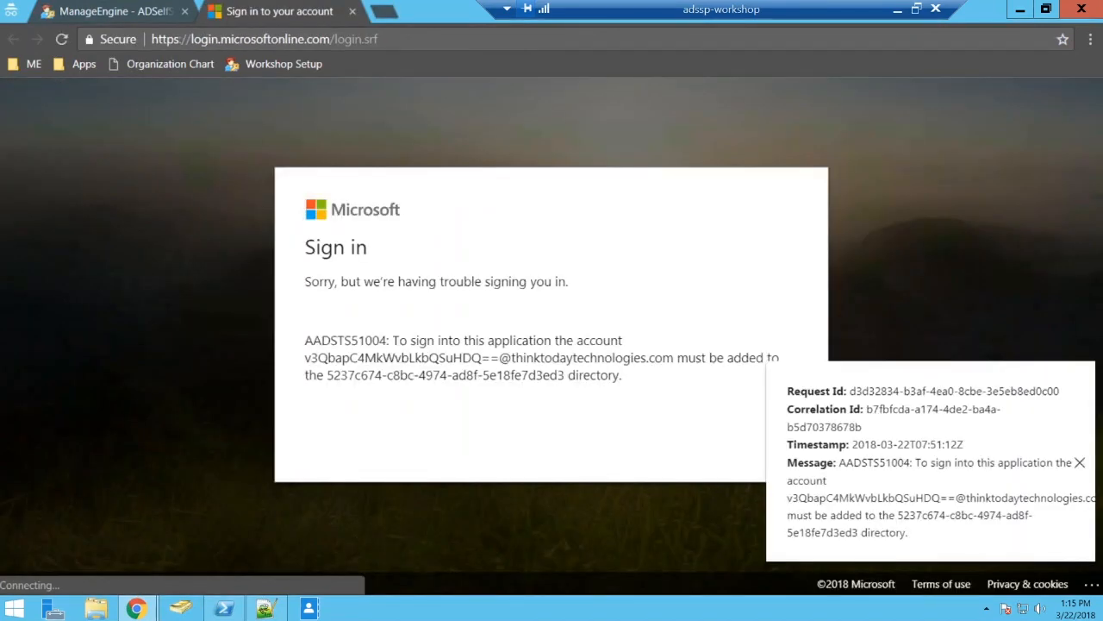
left_click(1079, 463)
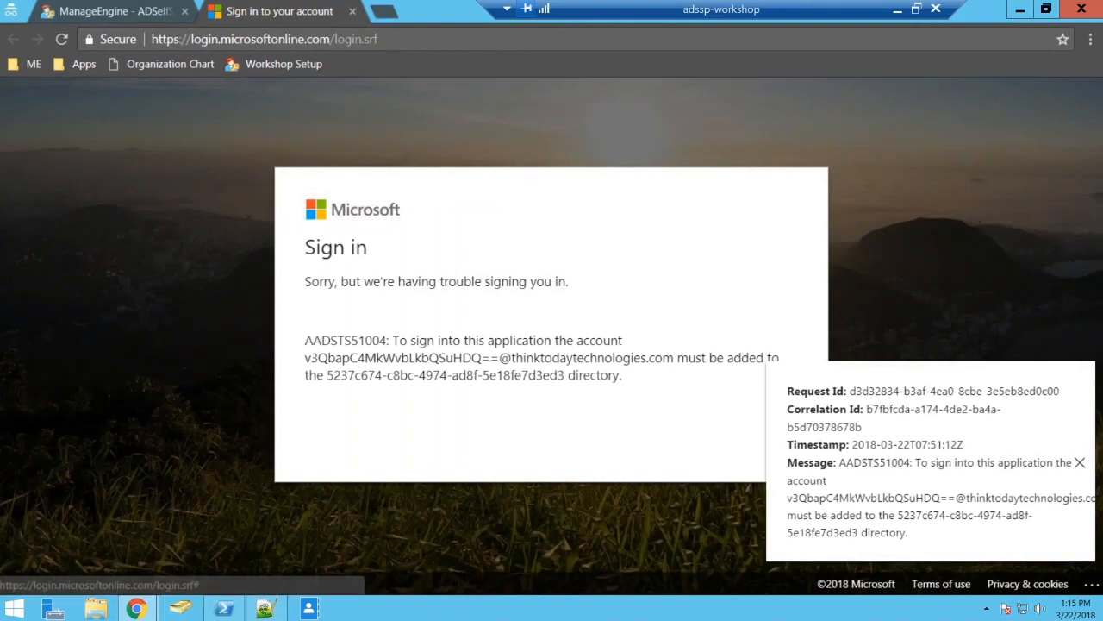
left_click(352, 11)
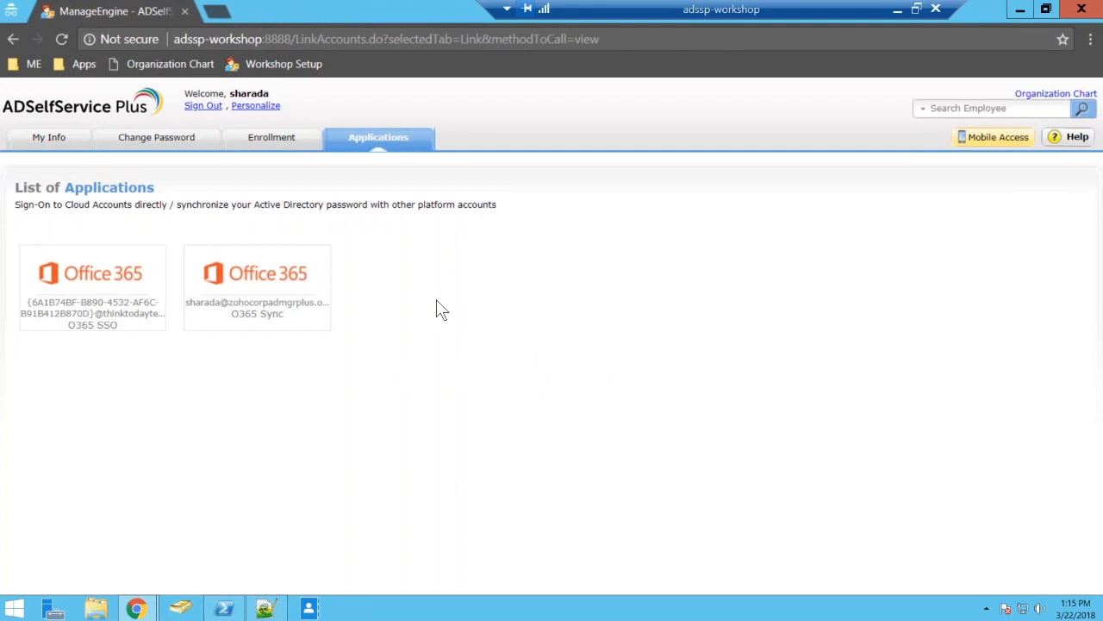
Load the Microsoft account sign-in page from the Apps bookmarks in a new incognito tab.
left_click(217, 12)
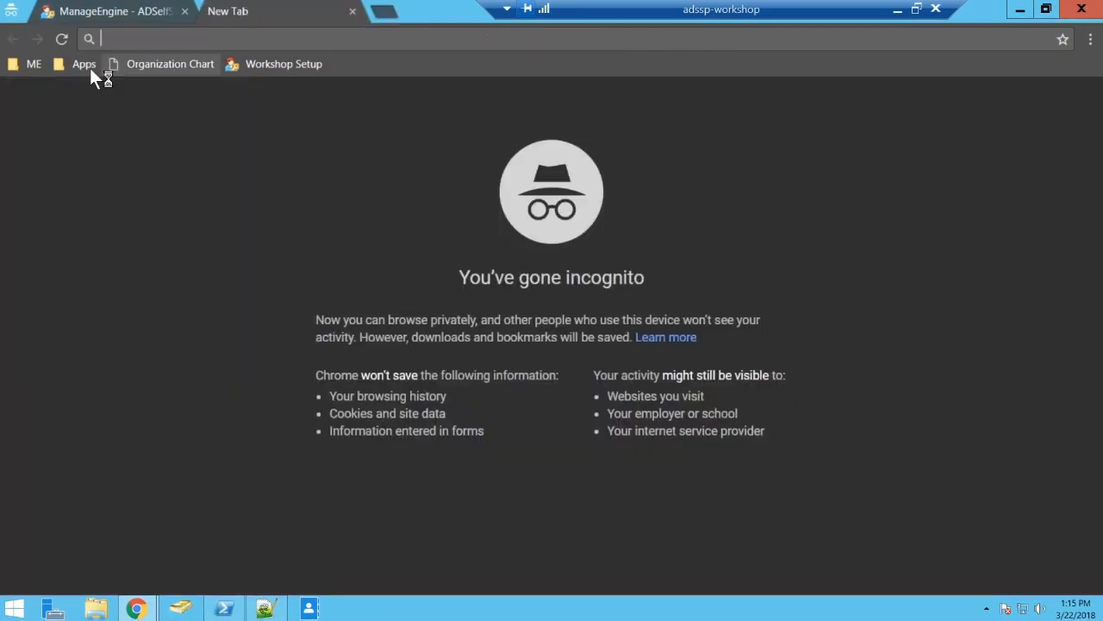
left_click(77, 65)
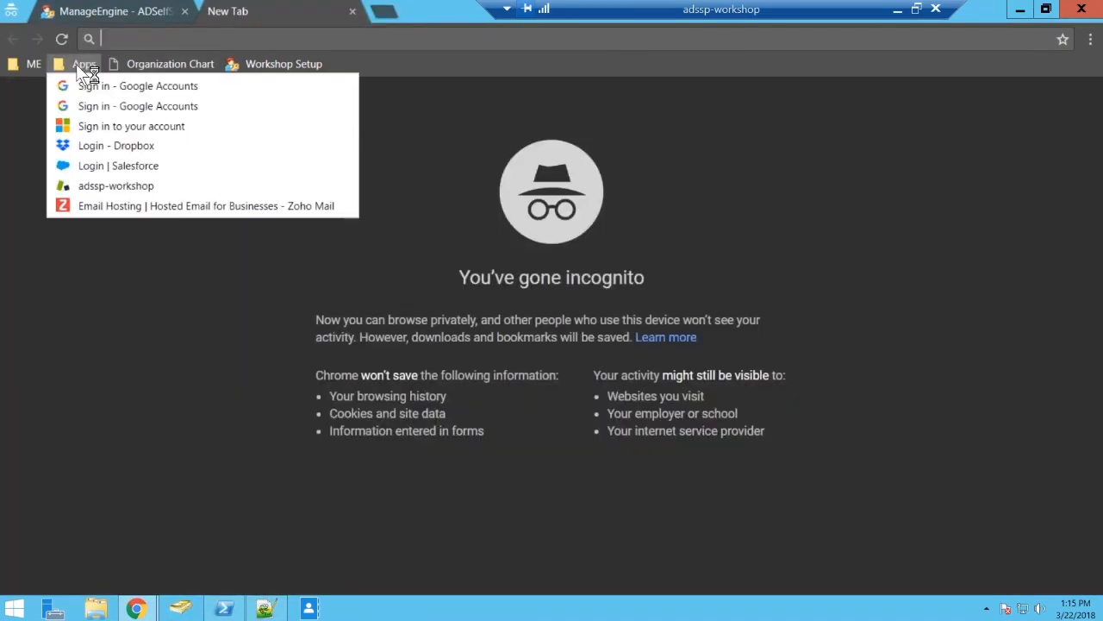
left_click(107, 129)
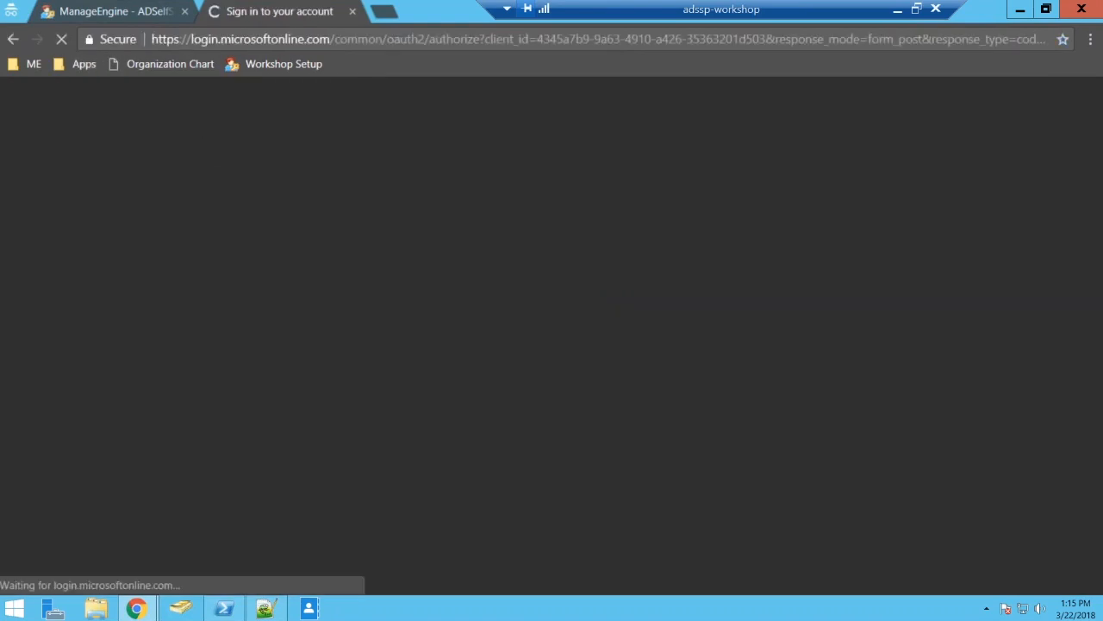
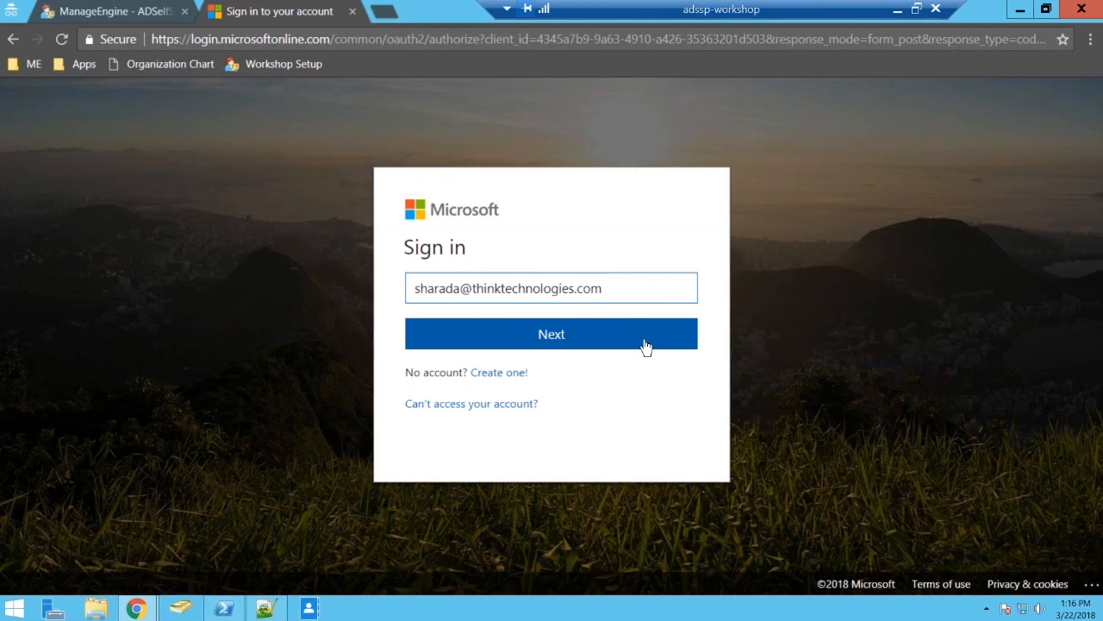
Enter the domain user's thinktodaytechnologies.com e-mail address on the Microsoft sign-in page and continue to Office 365.
left_click(499, 288)
type("today")
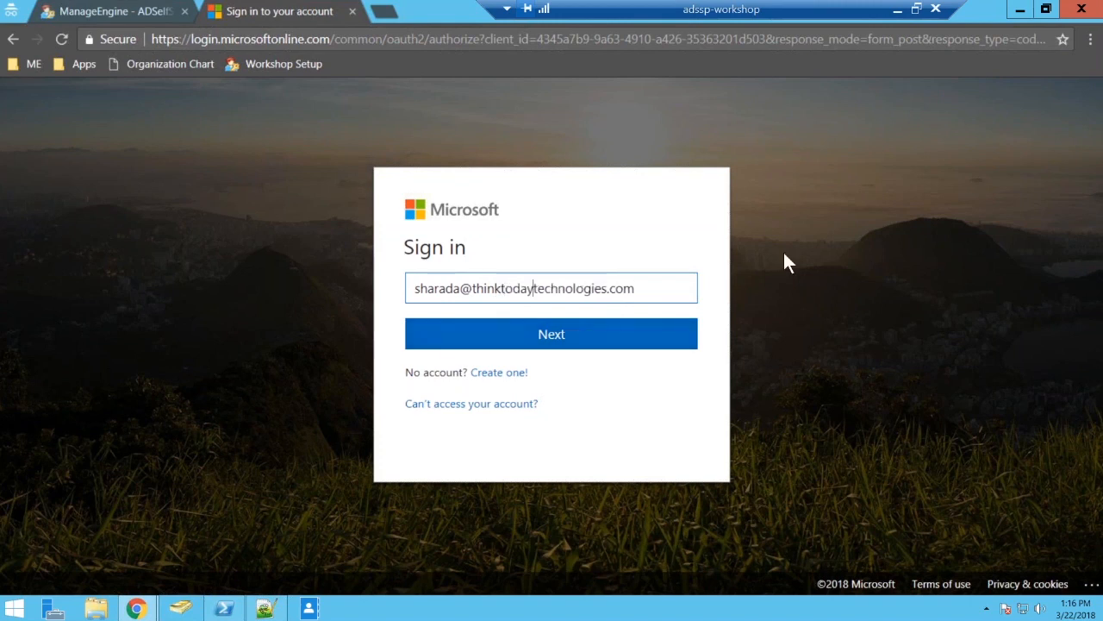
left_click(630, 320)
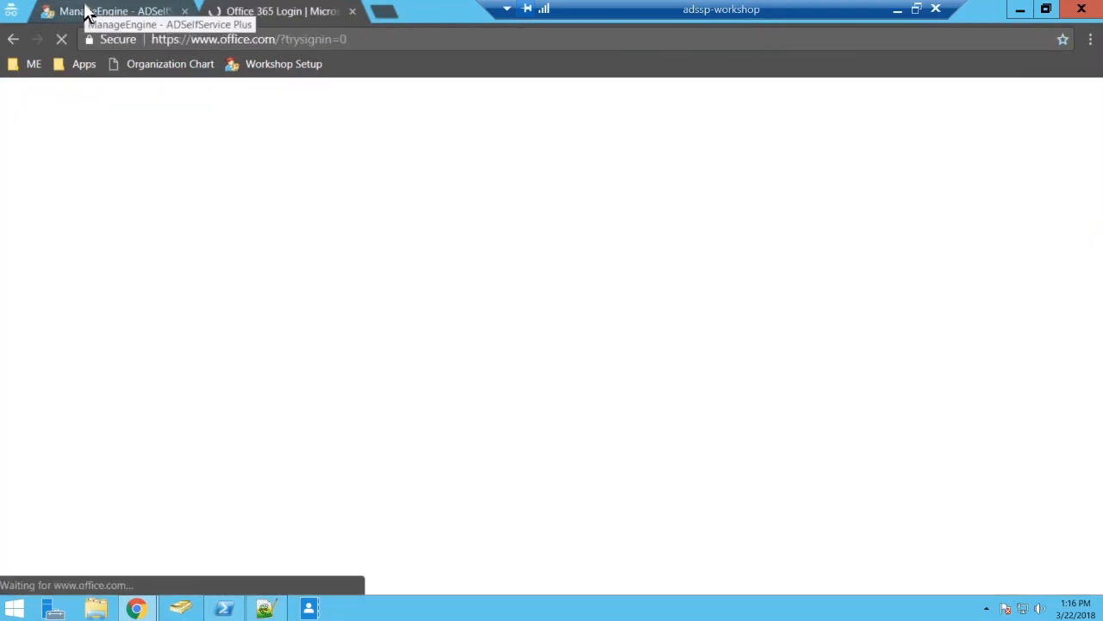
Sign the domain user out of ADSelfService Plus and close its browser tab.
left_click(97, 12)
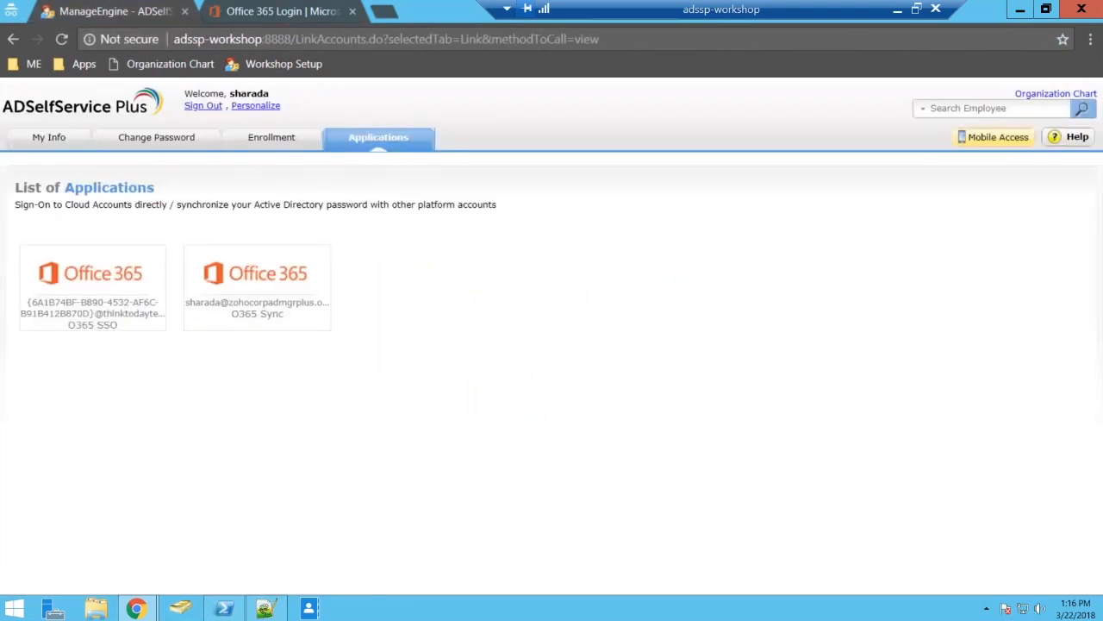
left_click(203, 105)
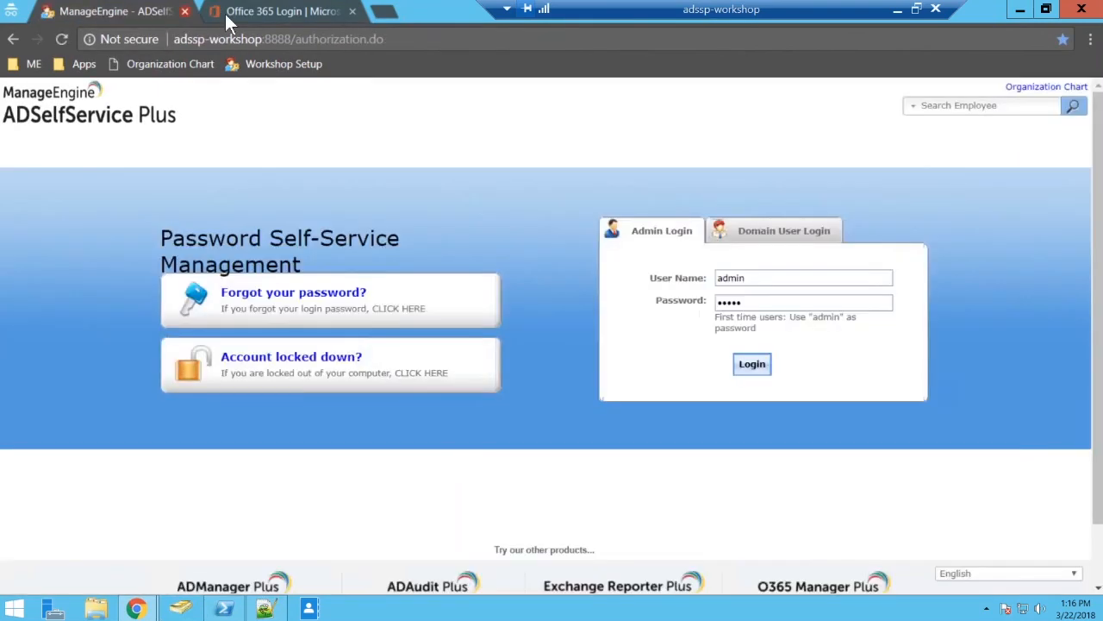
left_click(185, 12)
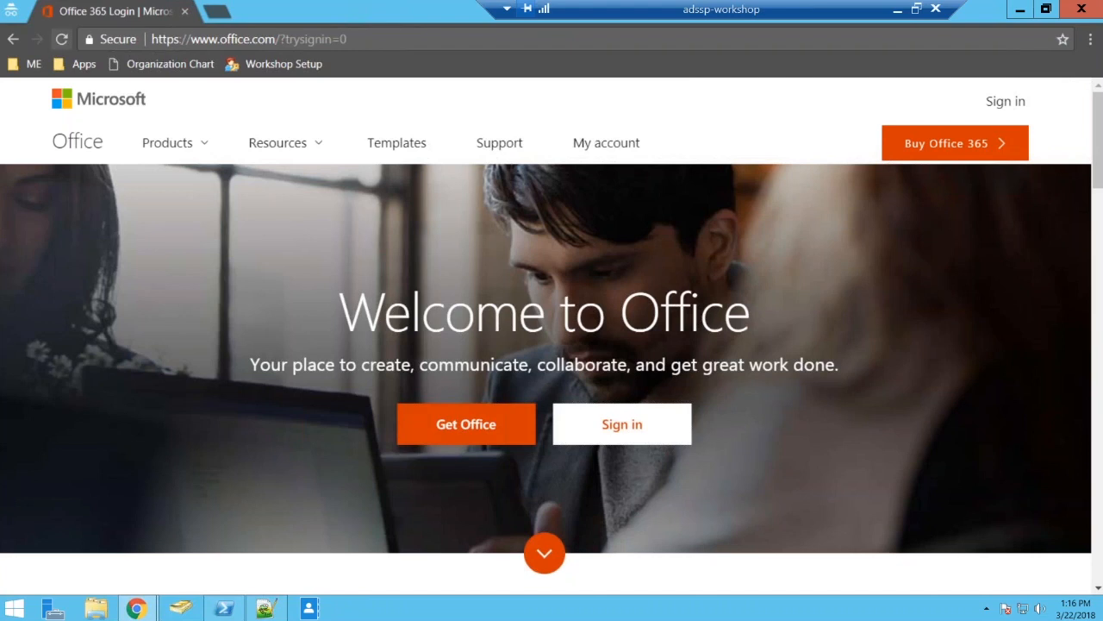
Go back to the Microsoft sign-in page, submit the user's thinktodaytechnologies.com e-mail again, and choose domain user login in ADSelfService Plus.
left_click(15, 38)
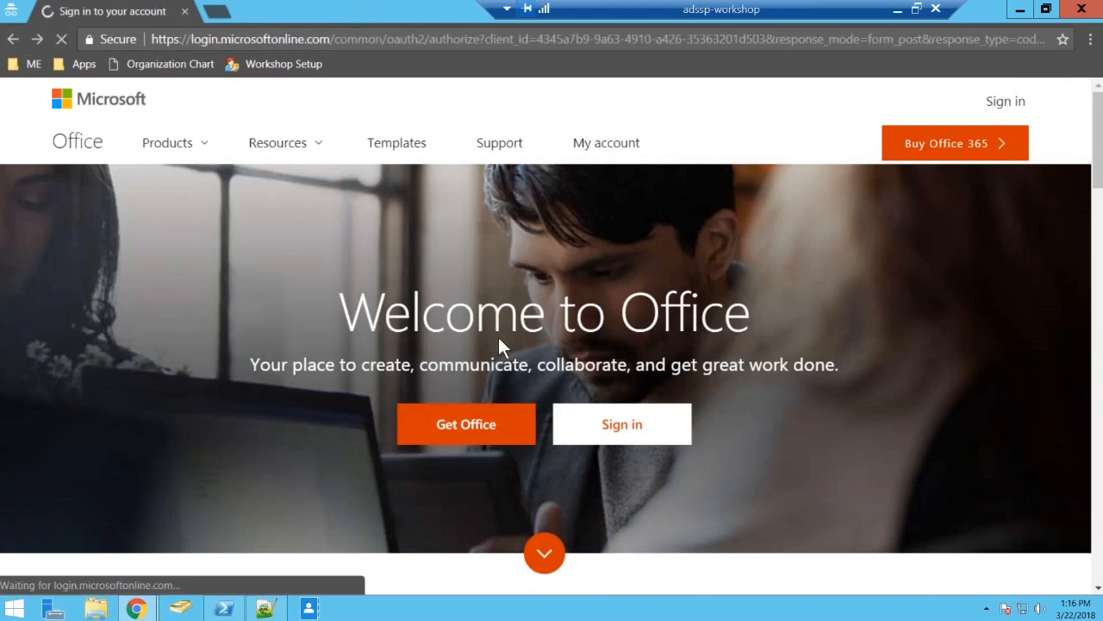
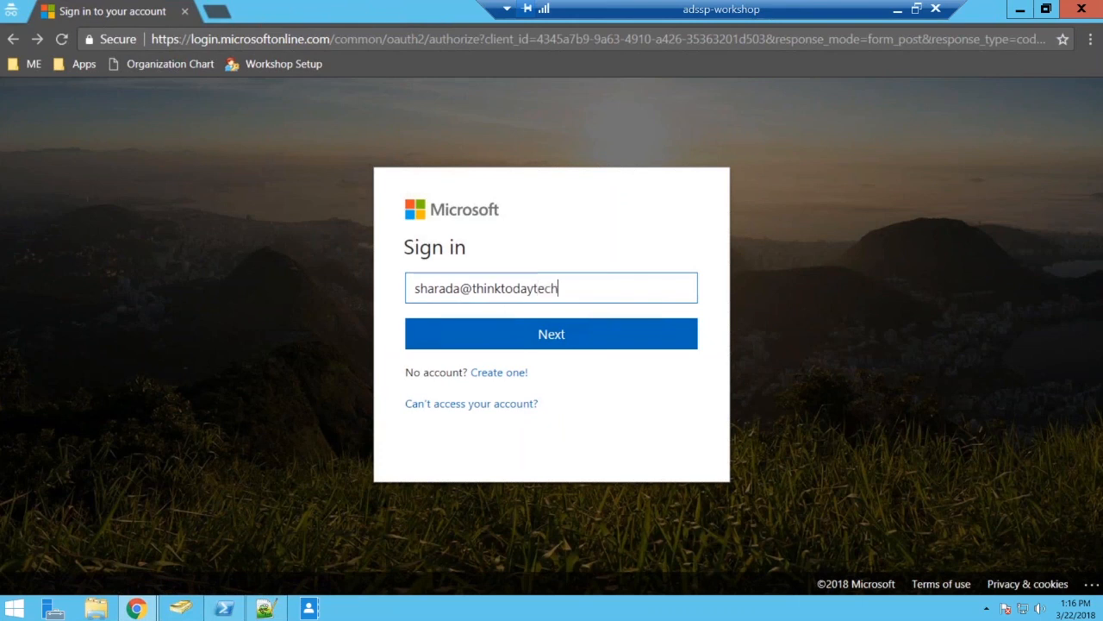
key("Return")
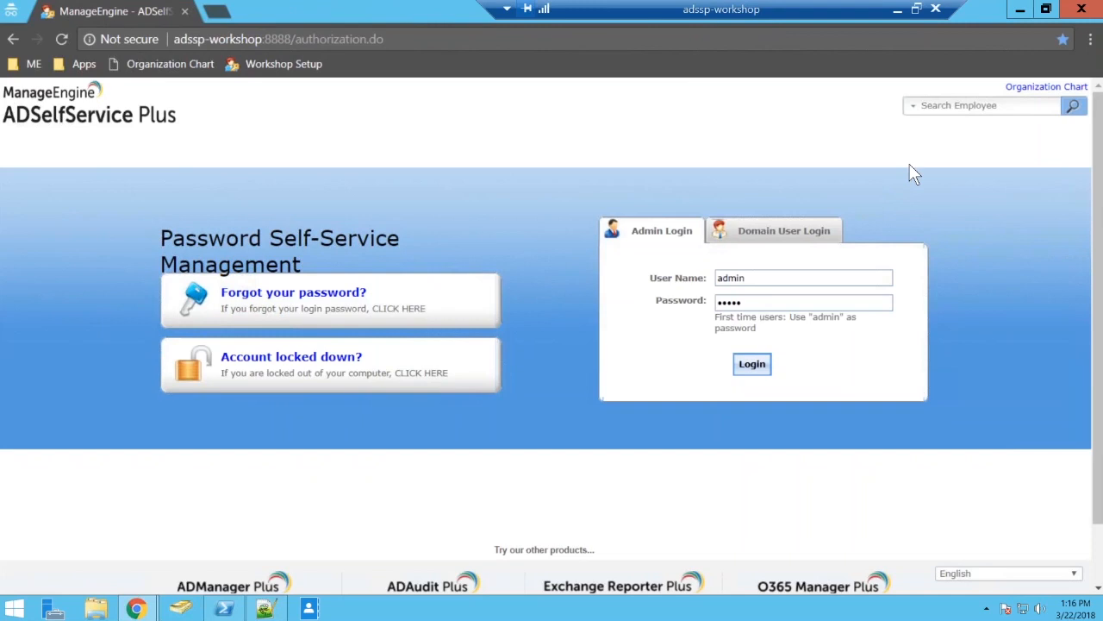
left_click(768, 237)
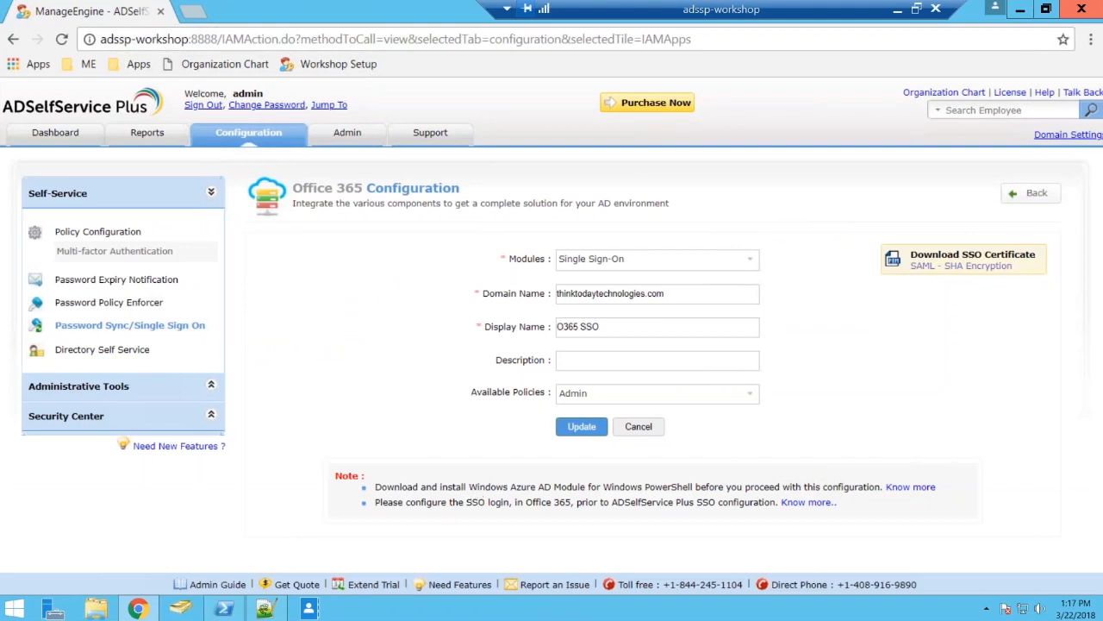
Sign out of the ADSelfService Plus admin session and minimize the adssp-workshop remote desktop.
left_click(203, 105)
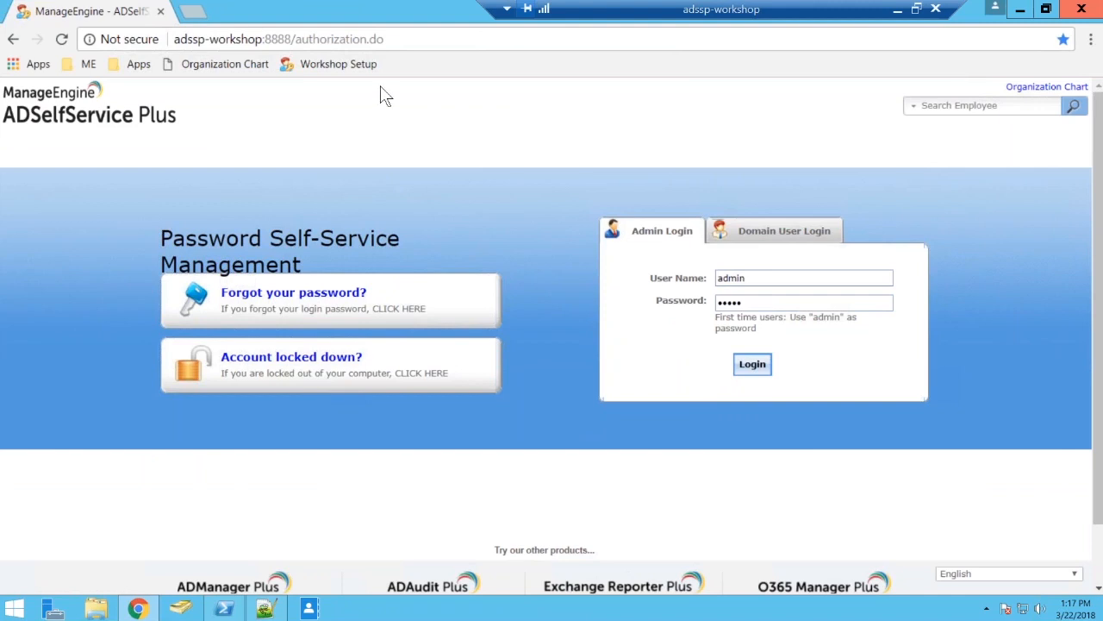
left_click_drag(666, 8, 493, 7)
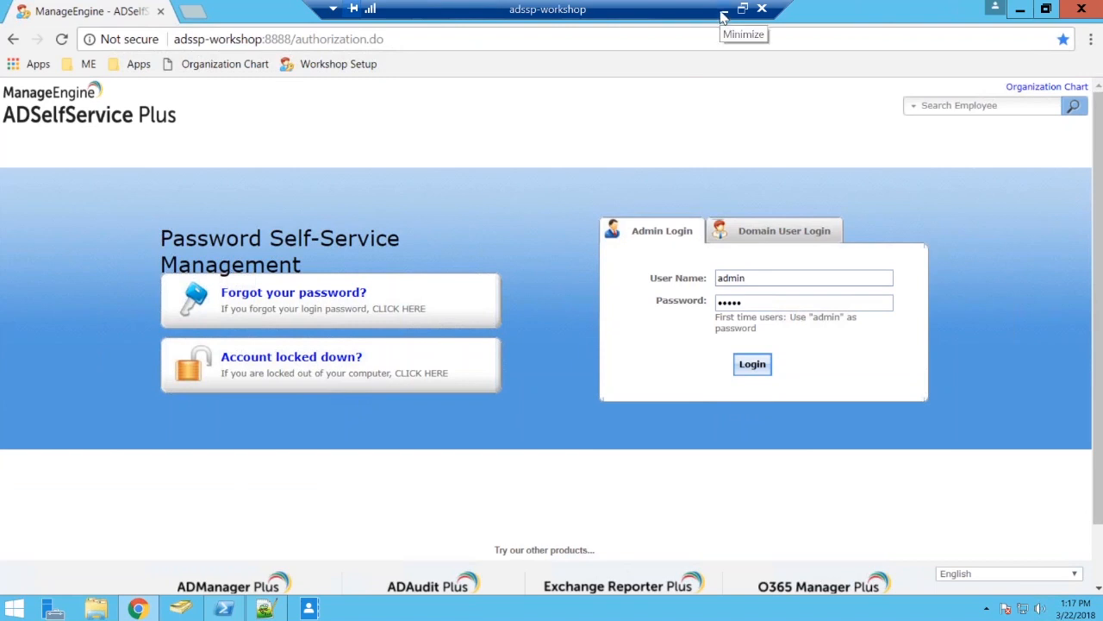
left_click(723, 15)
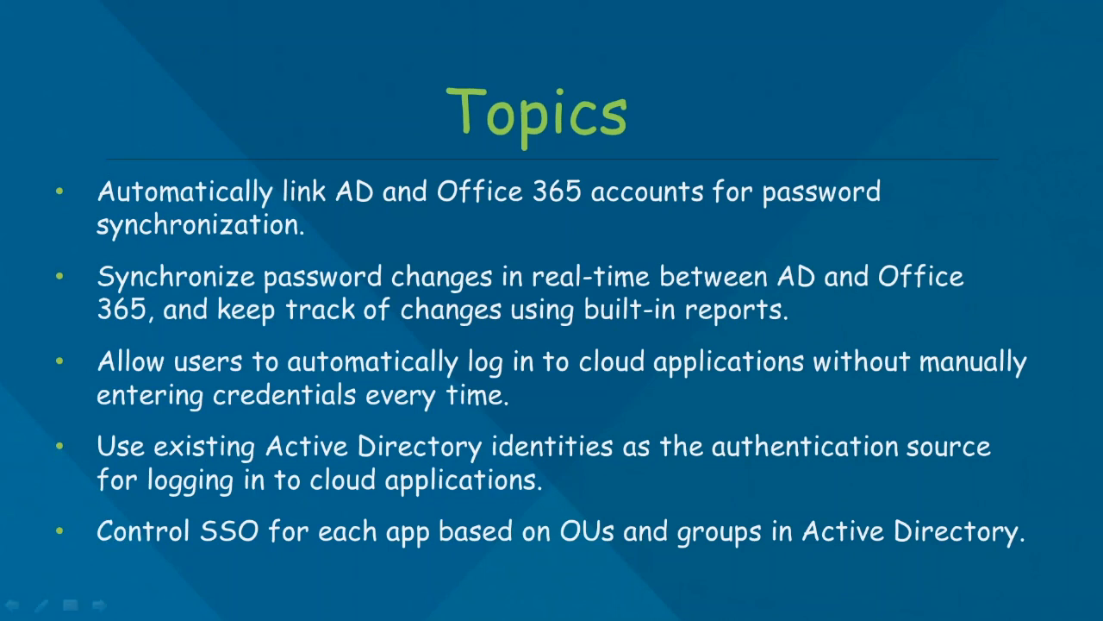
left_click(1100, 397)
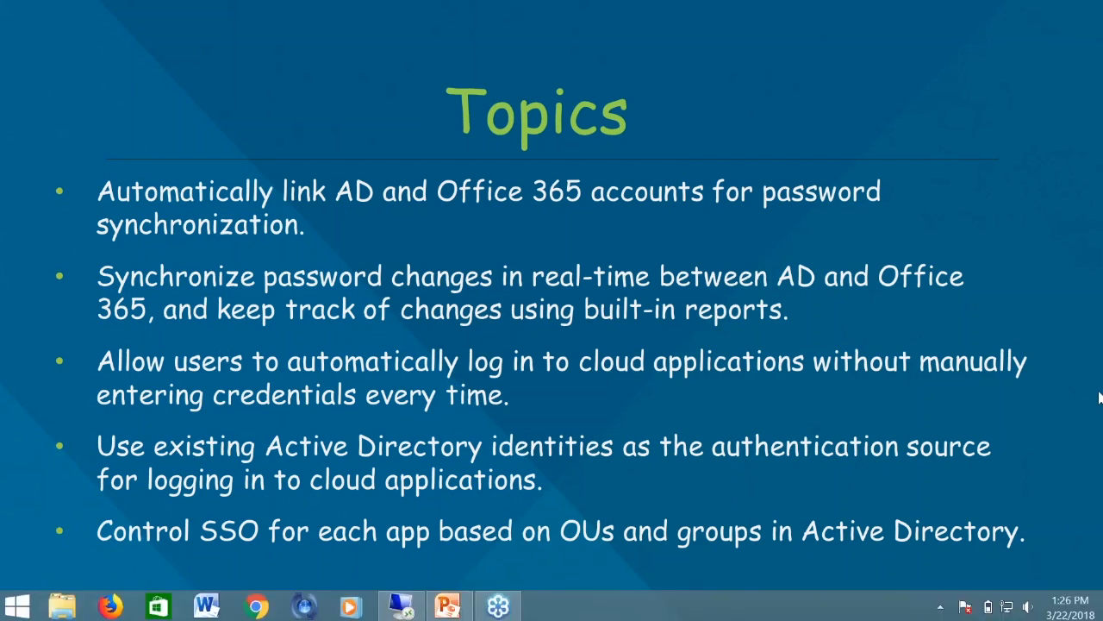
left_click(761, 103)
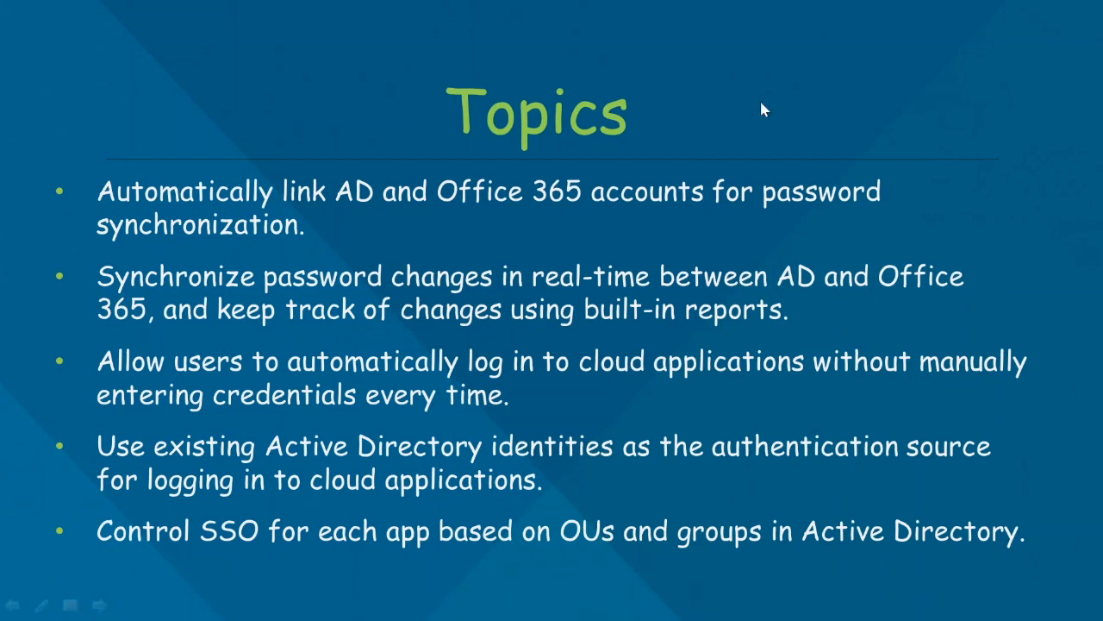